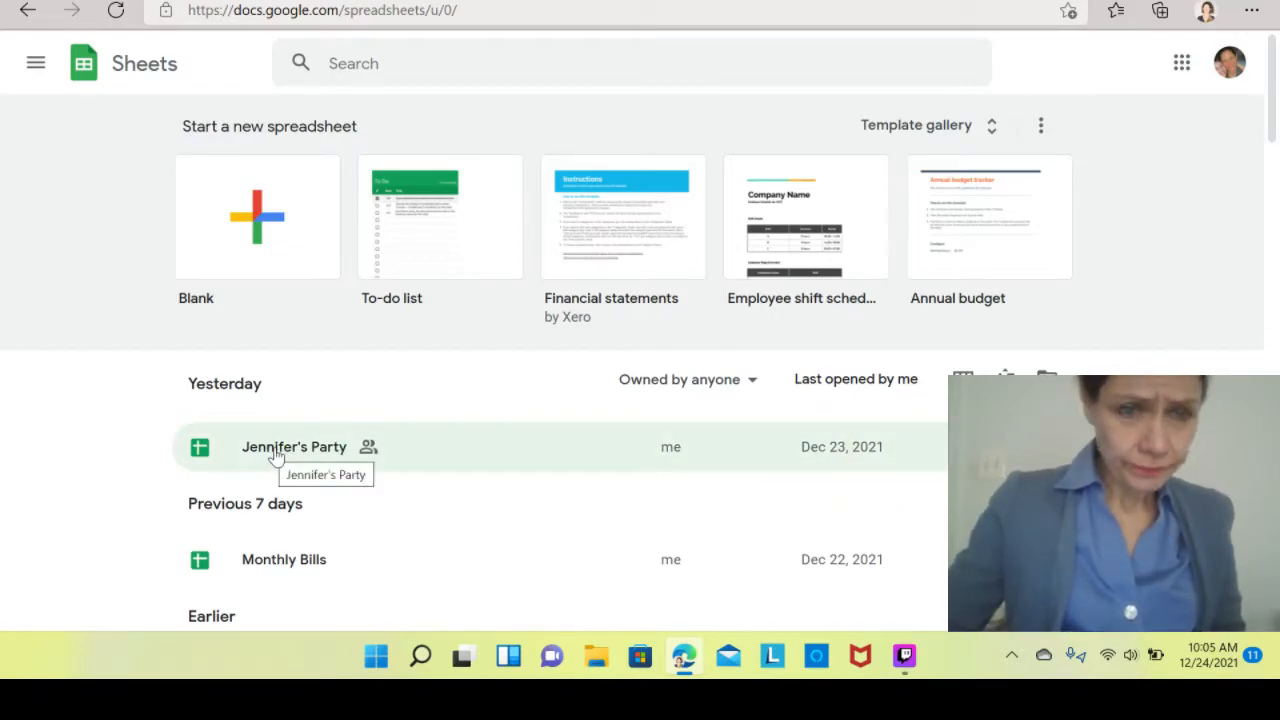
Open the Jennifer's Party spreadsheet and look through its Lesson 2, Lesson 3 and challenge sheets.
{"action": "left_click", "coordinate": [278, 455]}
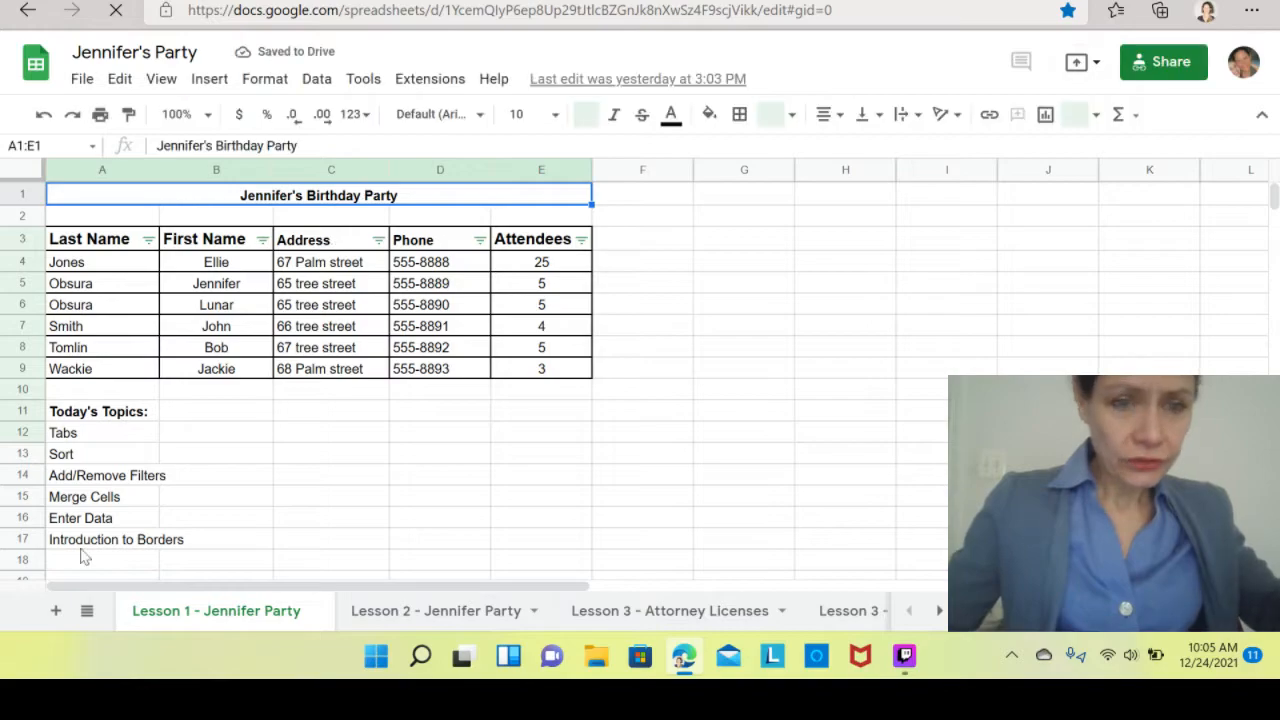
{"action": "left_click", "coordinate": [423, 620]}
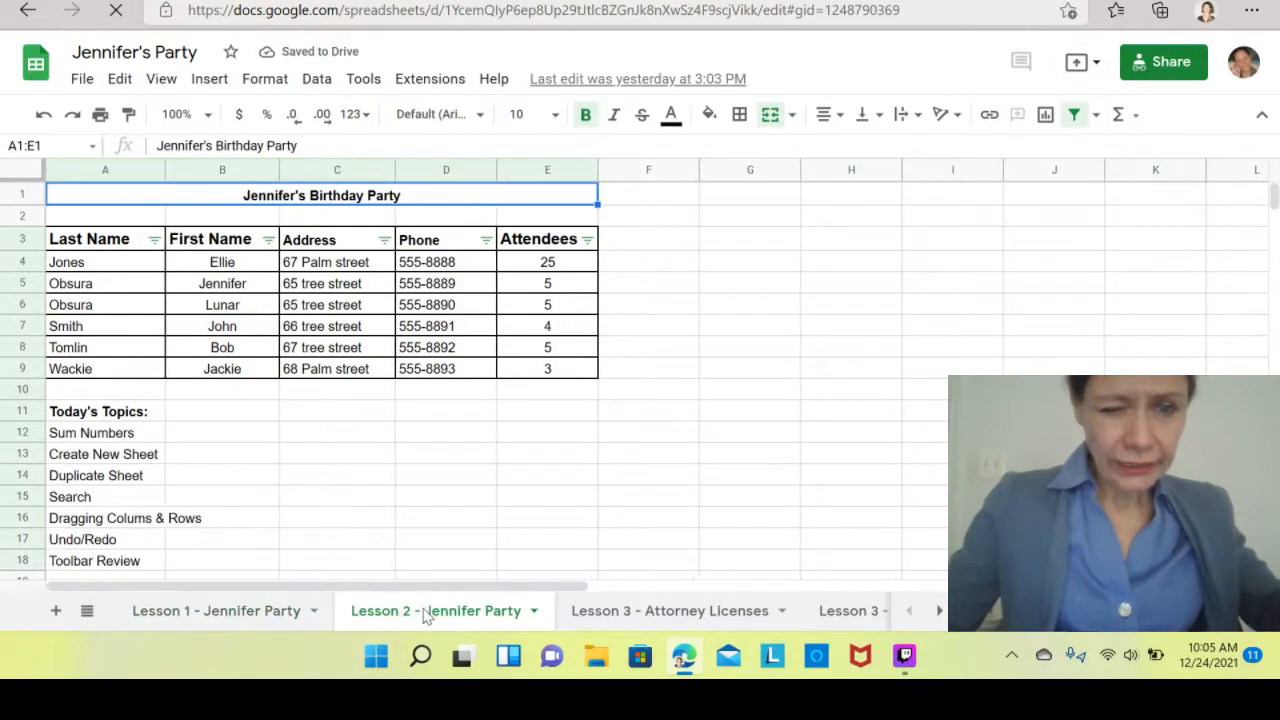
{"action": "left_click", "coordinate": [628, 618]}
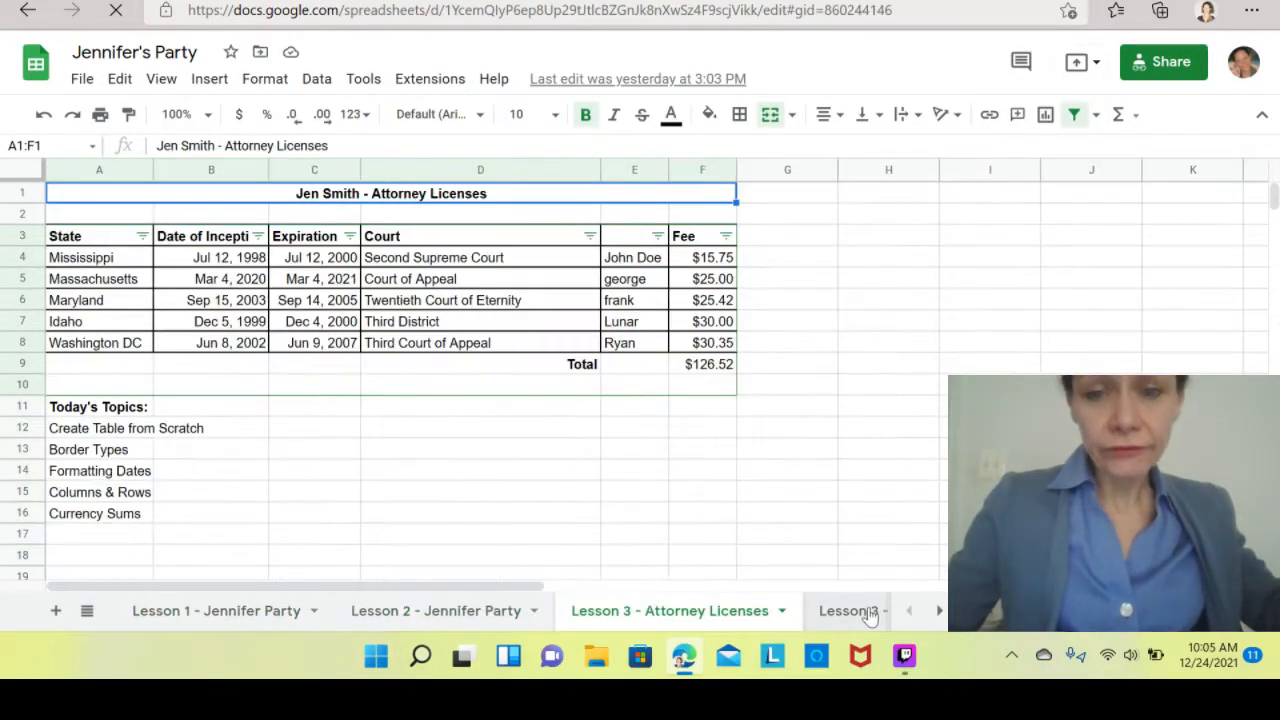
{"action": "left_click", "coordinate": [851, 618]}
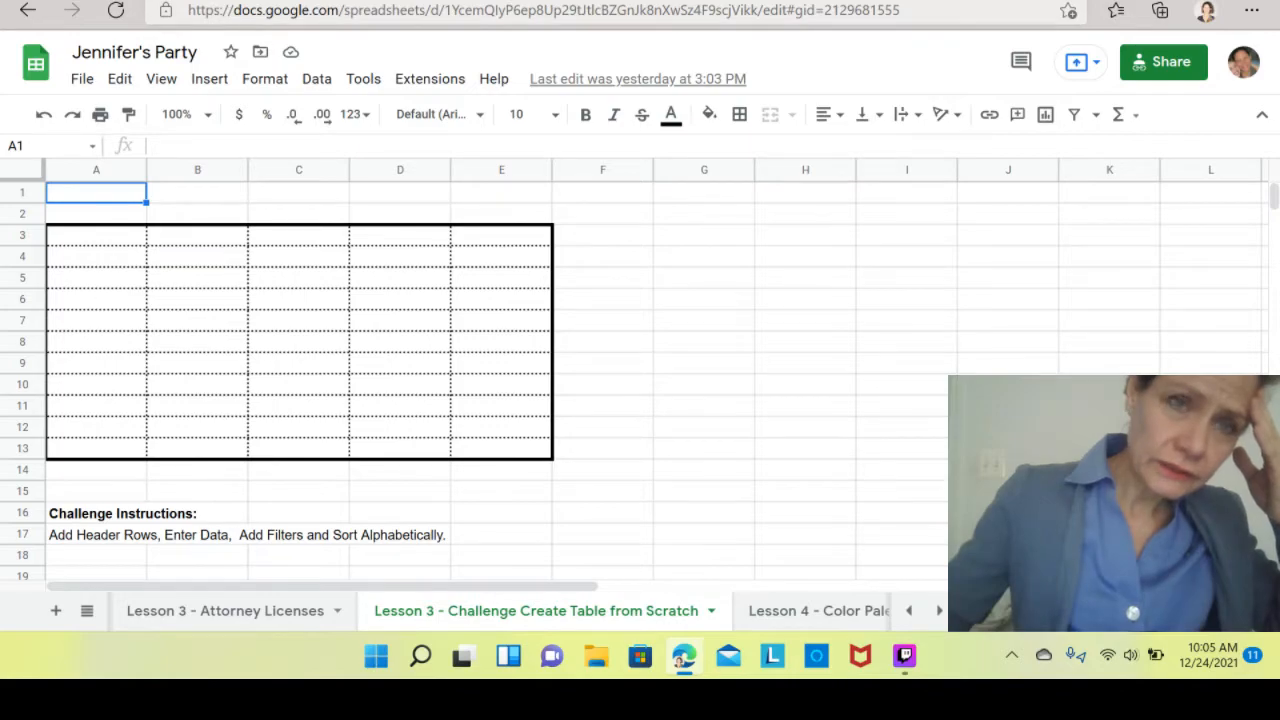
Go back to the Sheets home file list.
{"action": "left_click", "coordinate": [28, 10]}
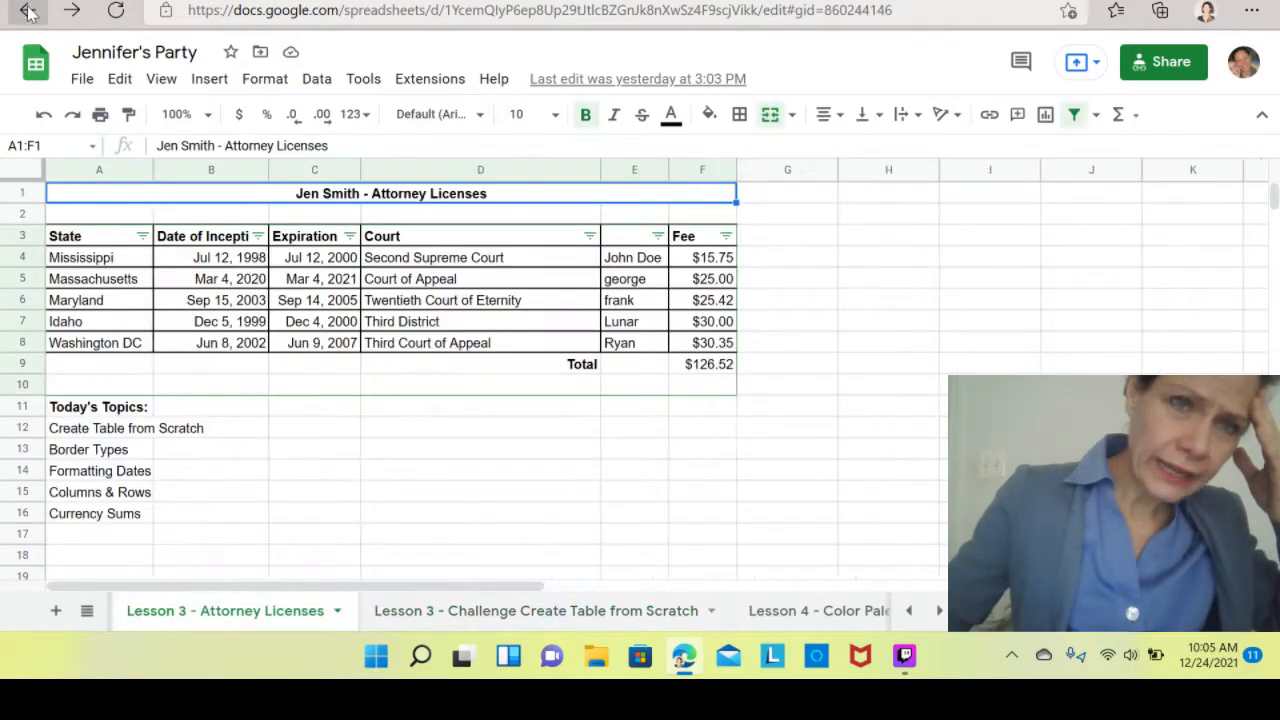
{"action": "left_click", "coordinate": [28, 10]}
{"action": "left_click", "coordinate": [28, 10]}
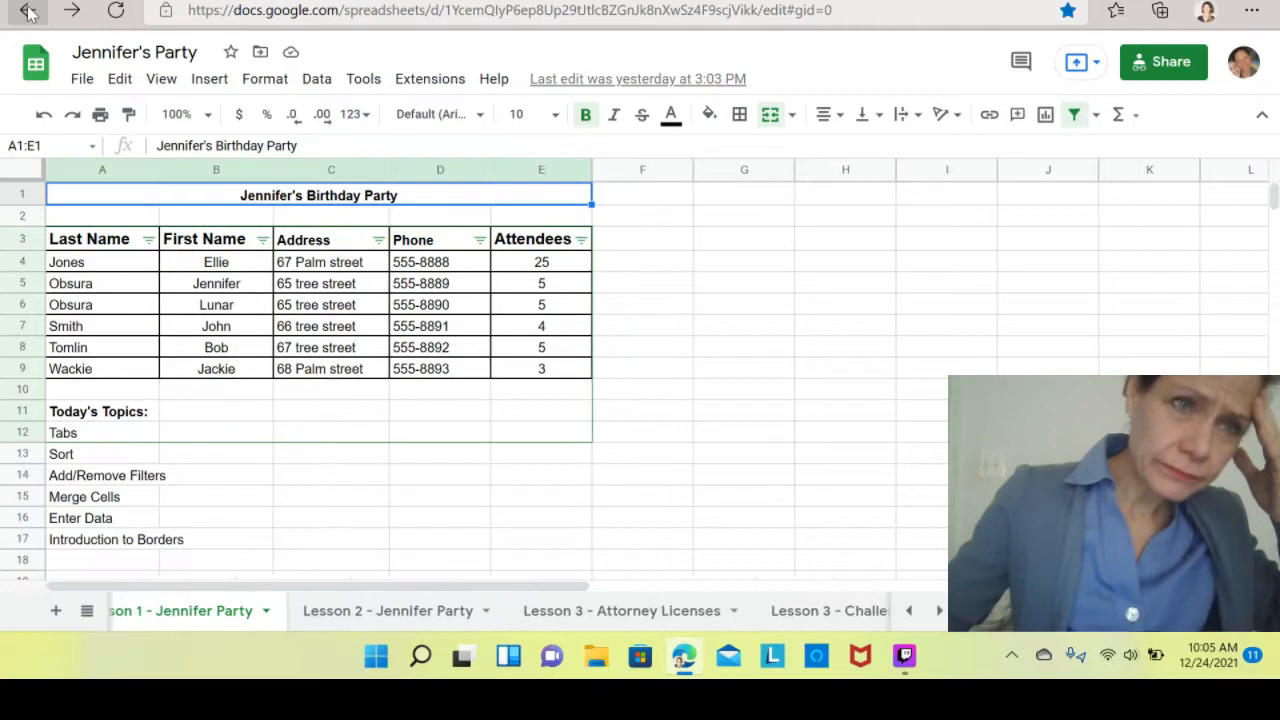
{"action": "left_click", "coordinate": [28, 10]}
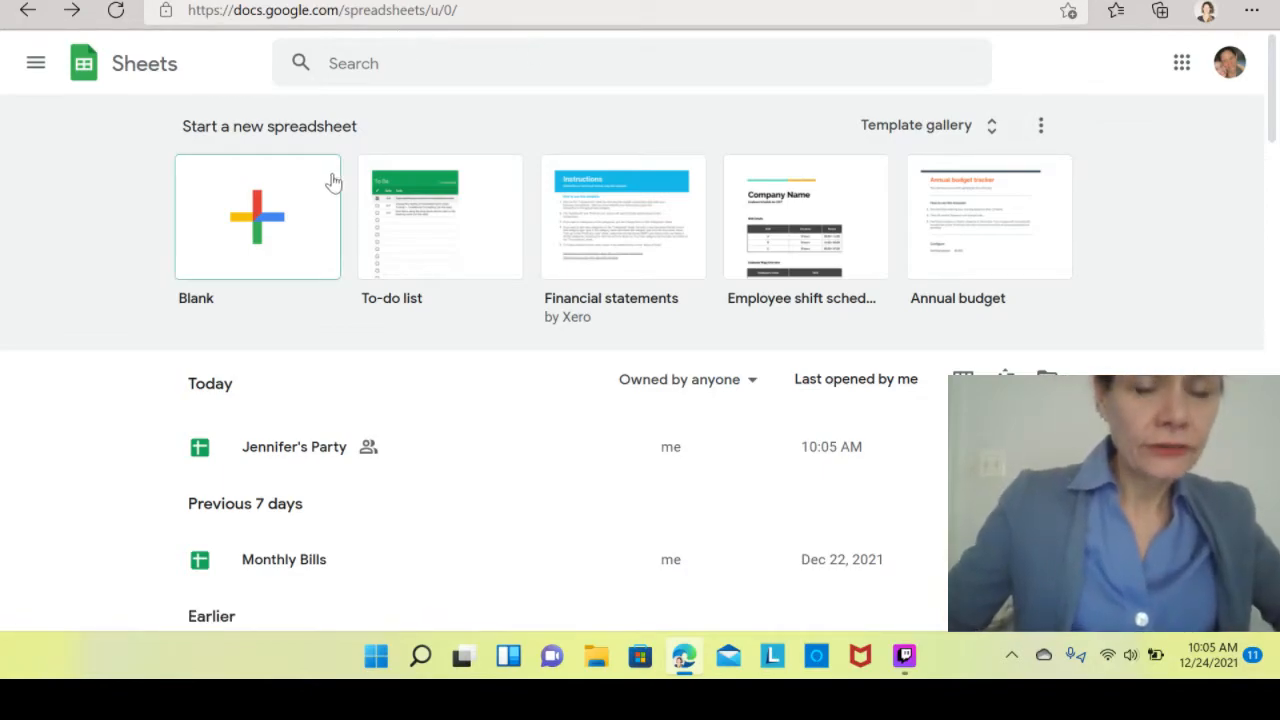
{"action": "left_click", "coordinate": [290, 451]}
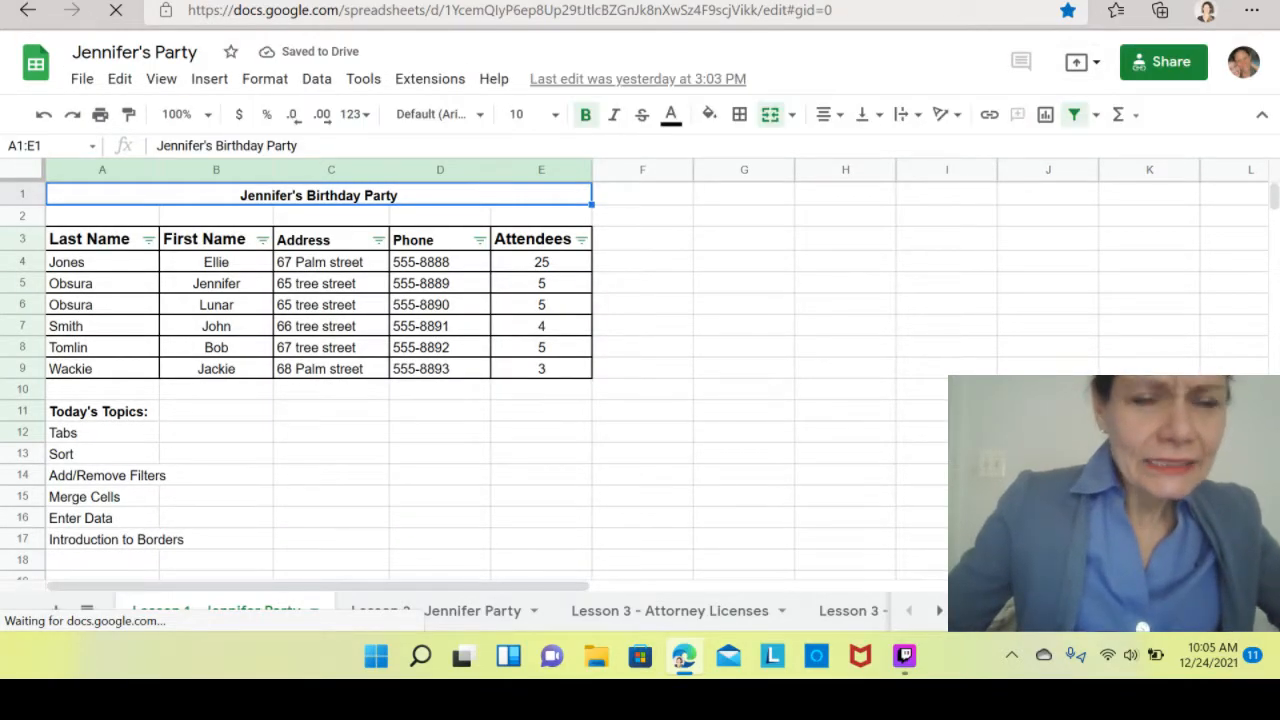
{"action": "left_click", "coordinate": [26, 10]}
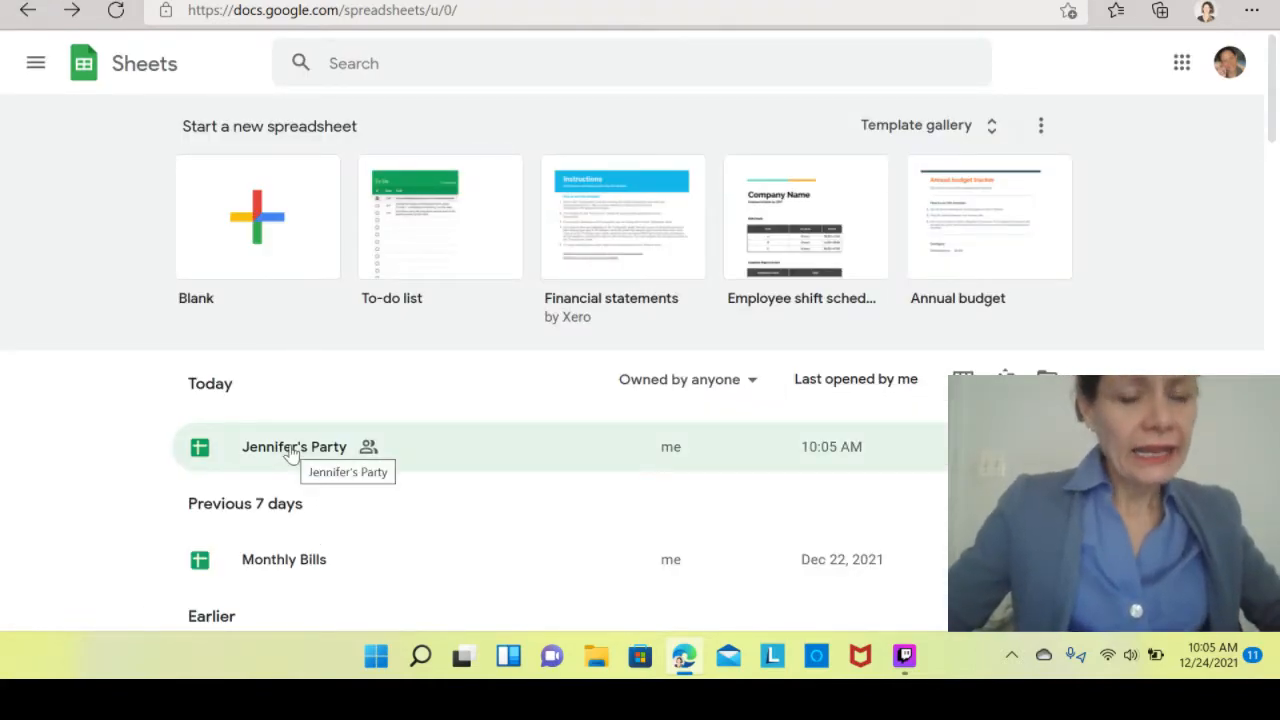
{"action": "left_click", "coordinate": [290, 452]}
{"action": "right_click", "coordinate": [290, 452]}
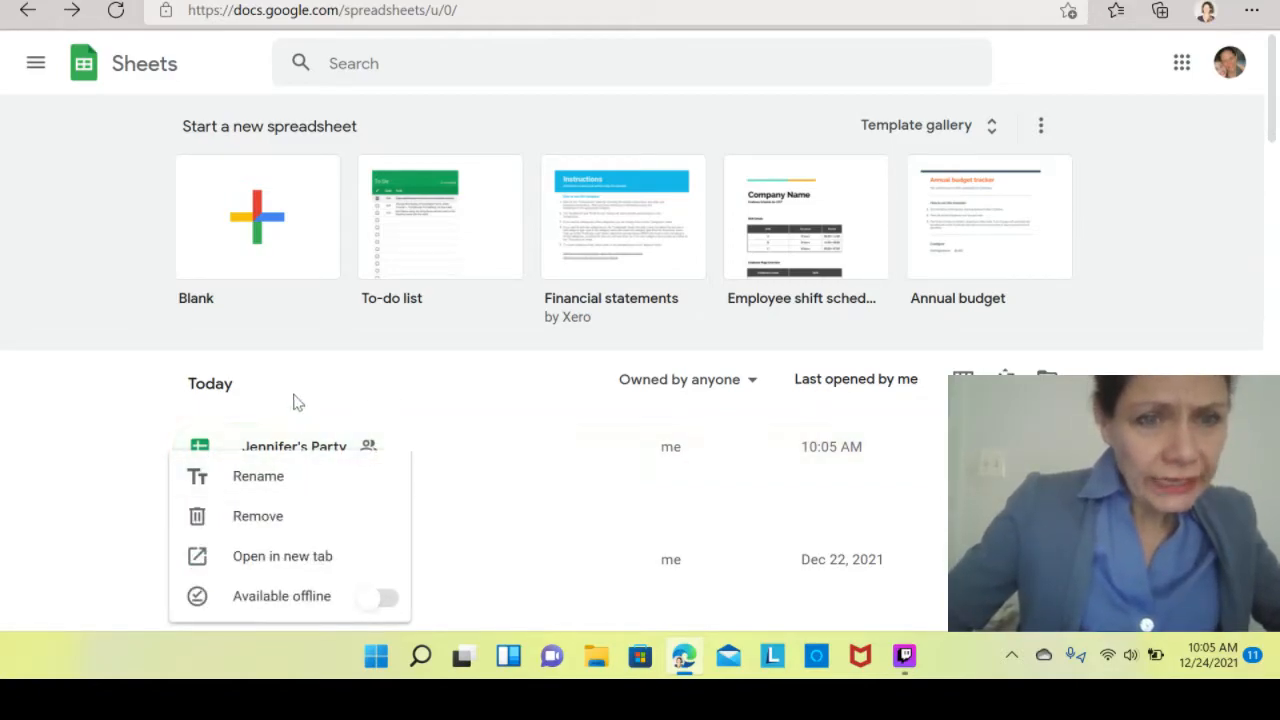
{"action": "left_click", "coordinate": [233, 412]}
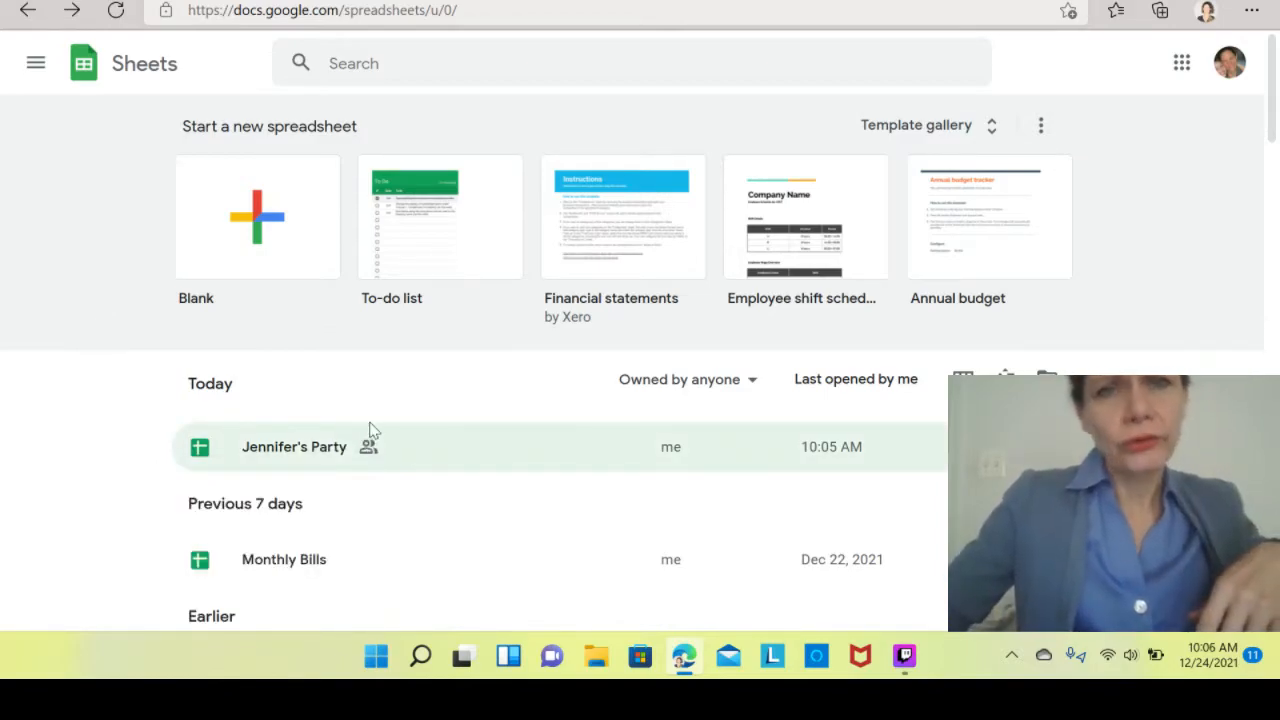
Rename the Jennifer's Party file to "Excel for Beginners Workbook".
{"action": "right_click", "coordinate": [326, 453]}
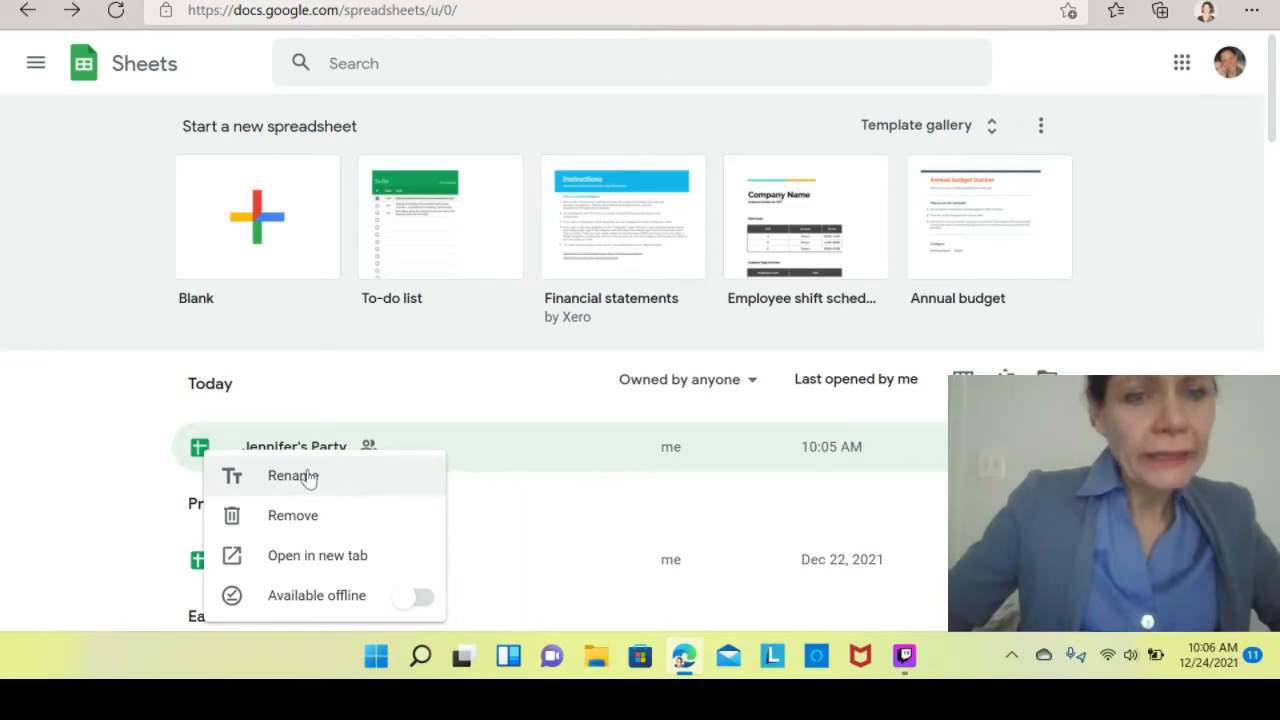
{"action": "left_click", "coordinate": [343, 484]}
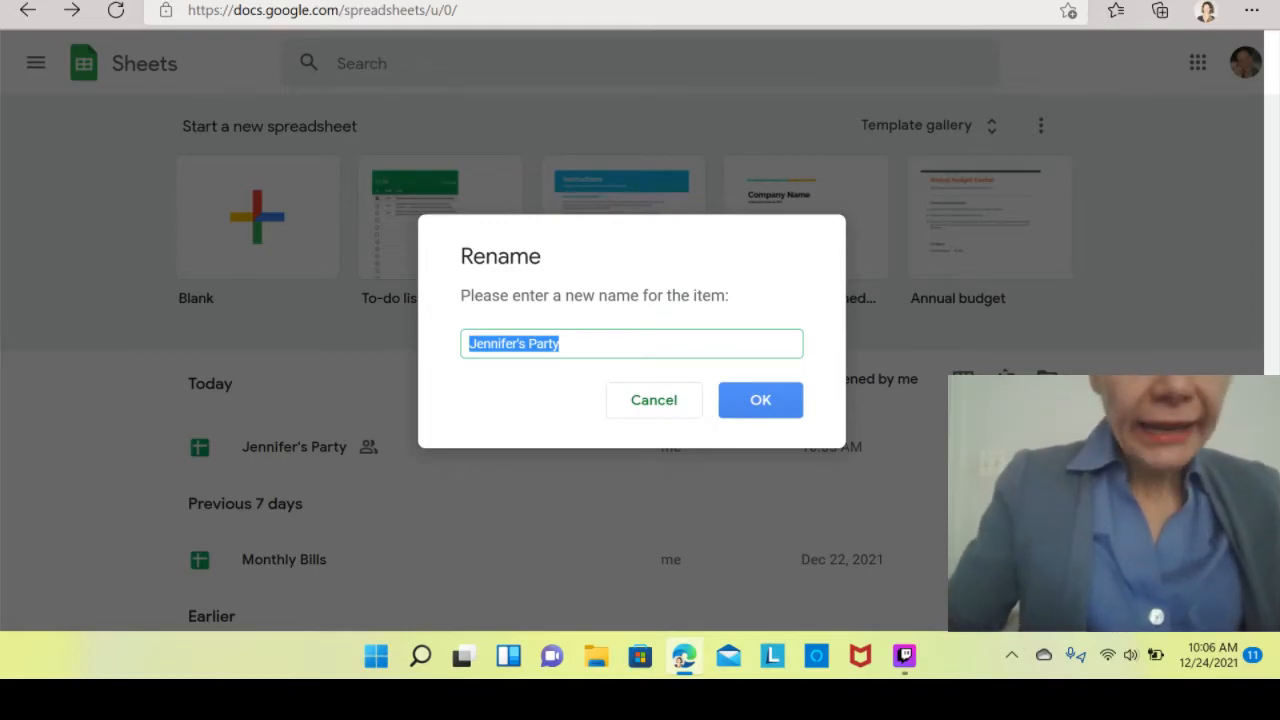
{"action": "type", "text": "Ex"}
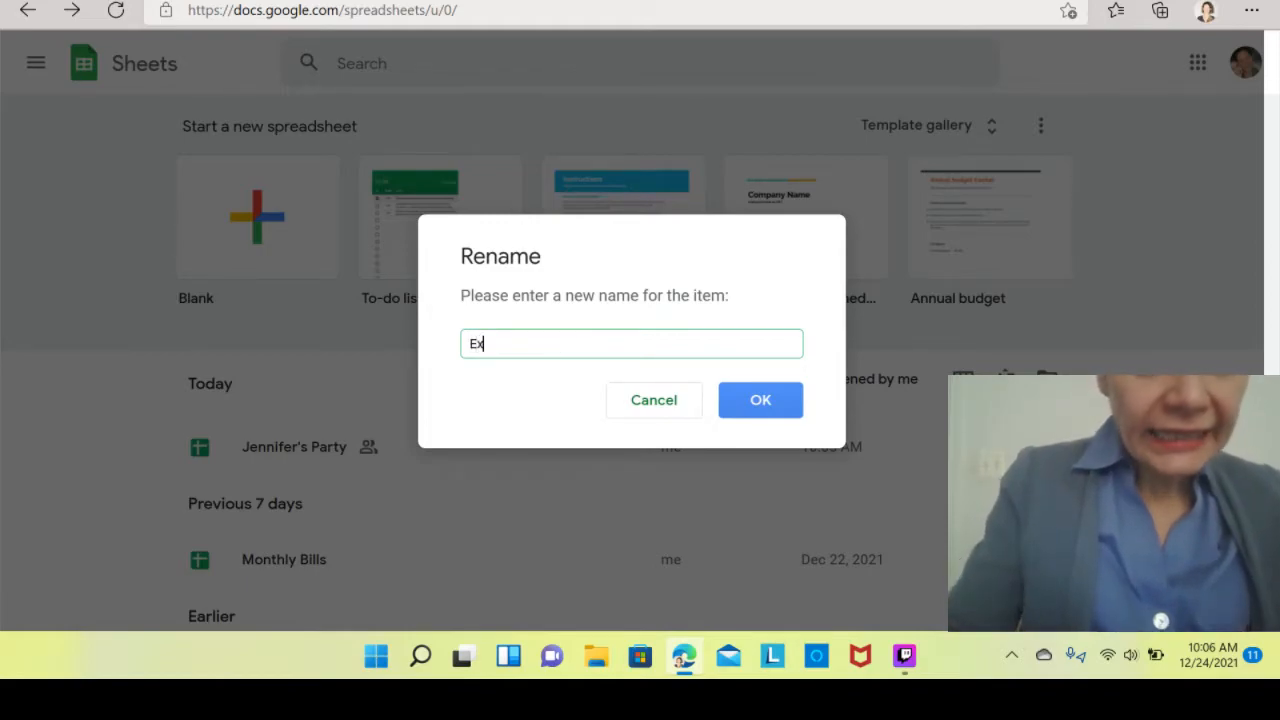
{"action": "type", "text": "cel"}
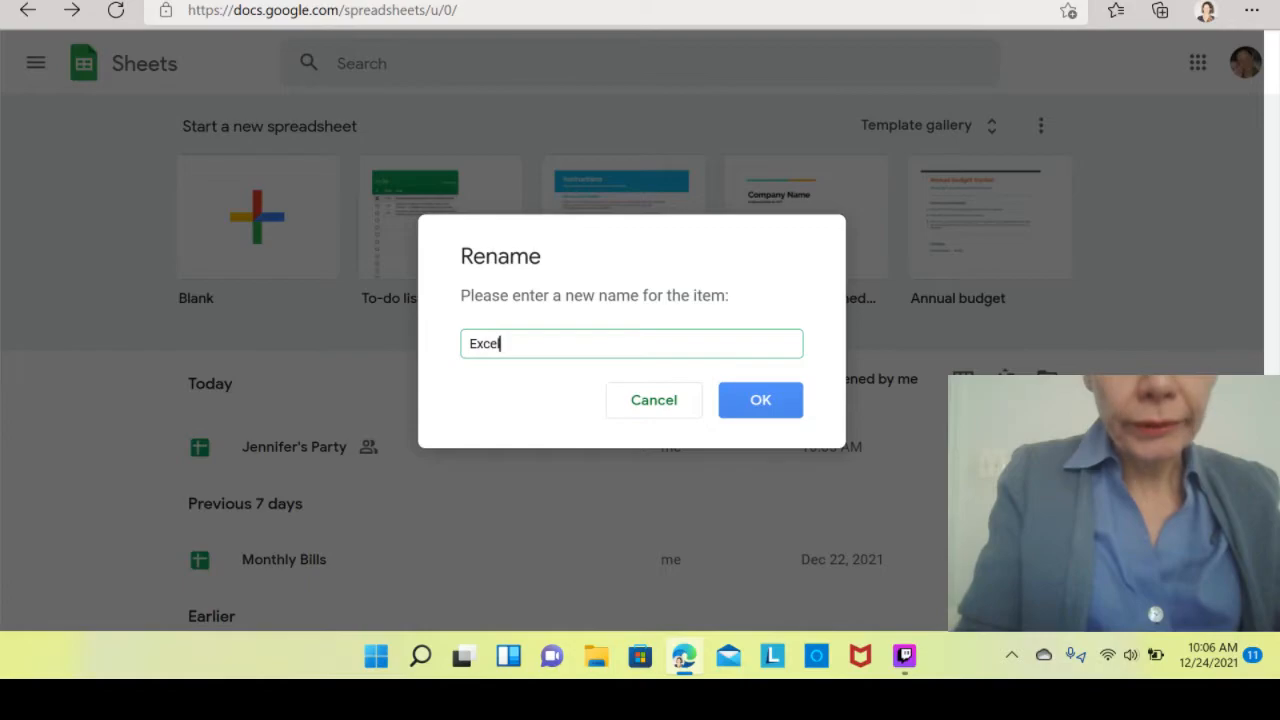
{"action": "right_click", "coordinate": [595, 342]}
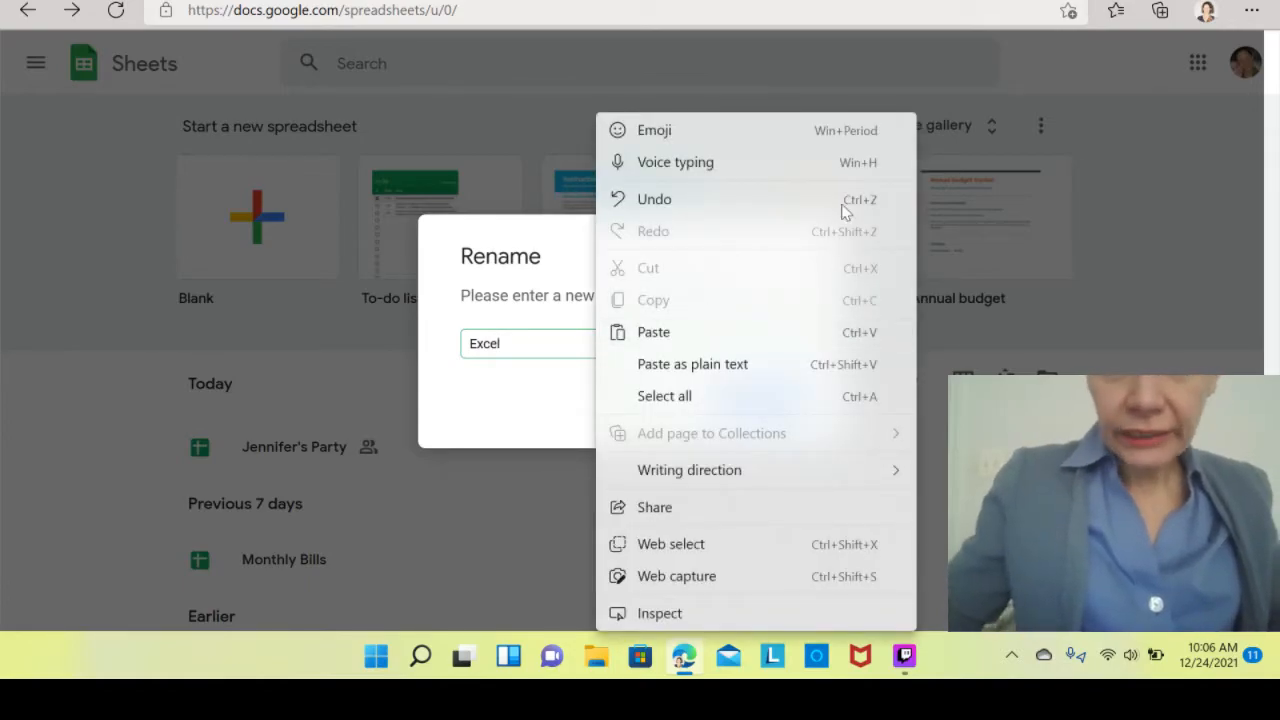
{"action": "left_click", "coordinate": [585, 60]}
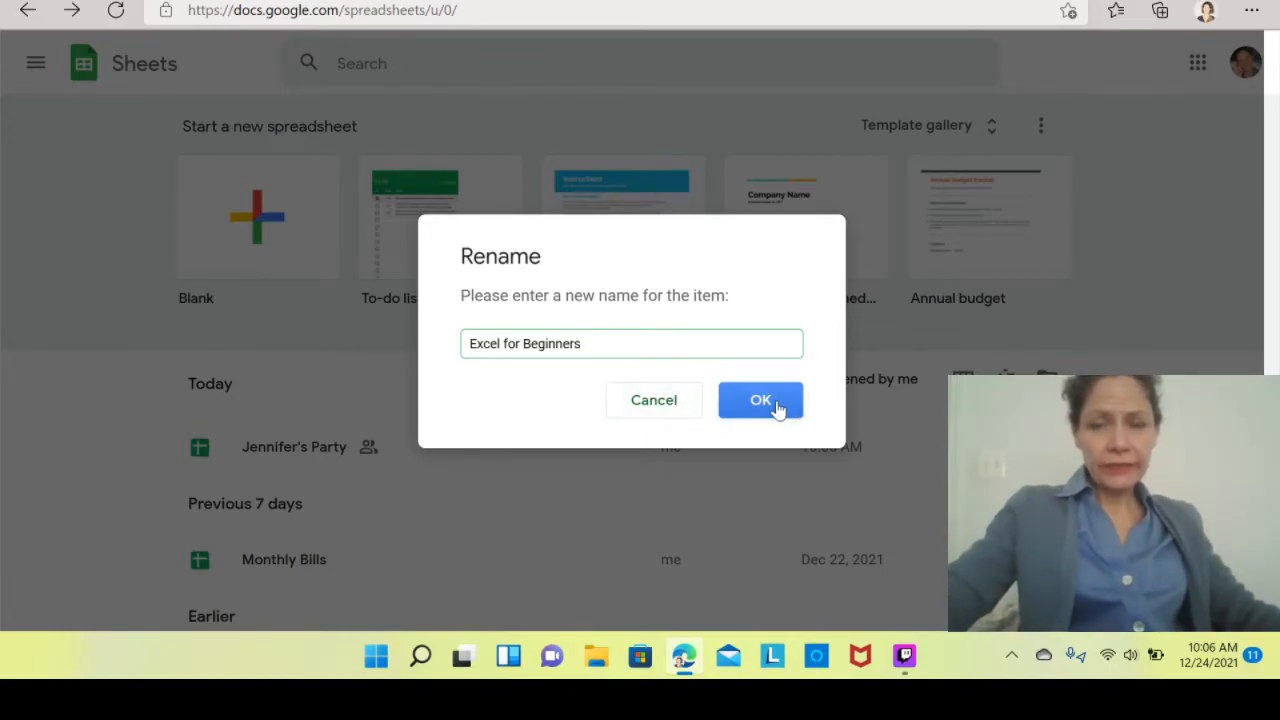
{"action": "type", "text": "Workbo"}
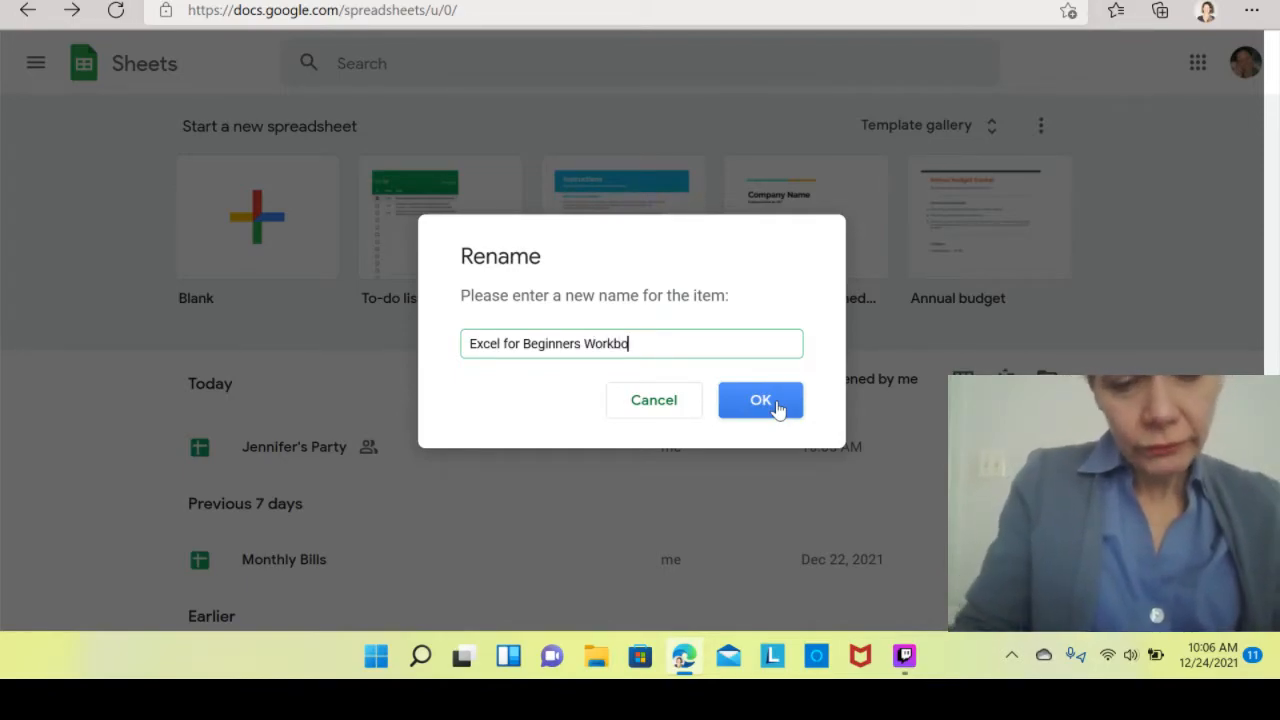
{"action": "type", "text": "ok"}
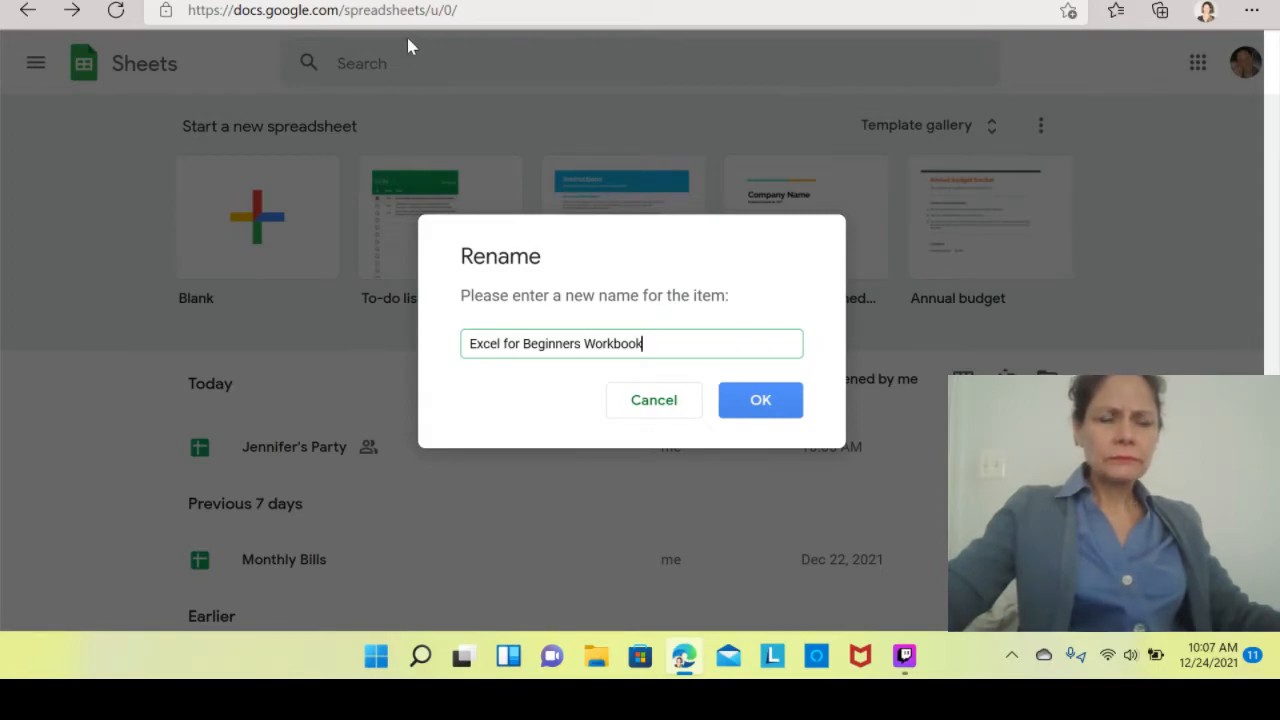
{"action": "left_click", "coordinate": [762, 402]}
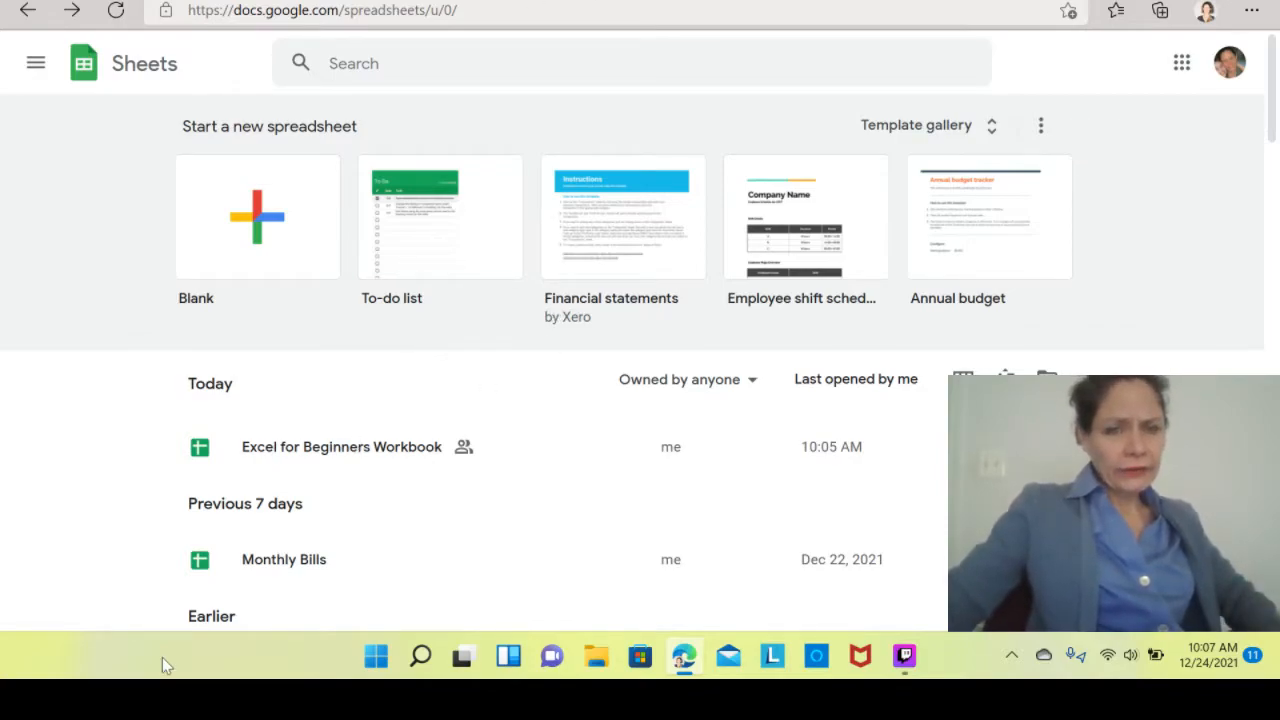
Open the renamed workbook and step through its lesson sheets up to Lesson 5 - Calculations.
{"action": "left_click", "coordinate": [291, 452]}
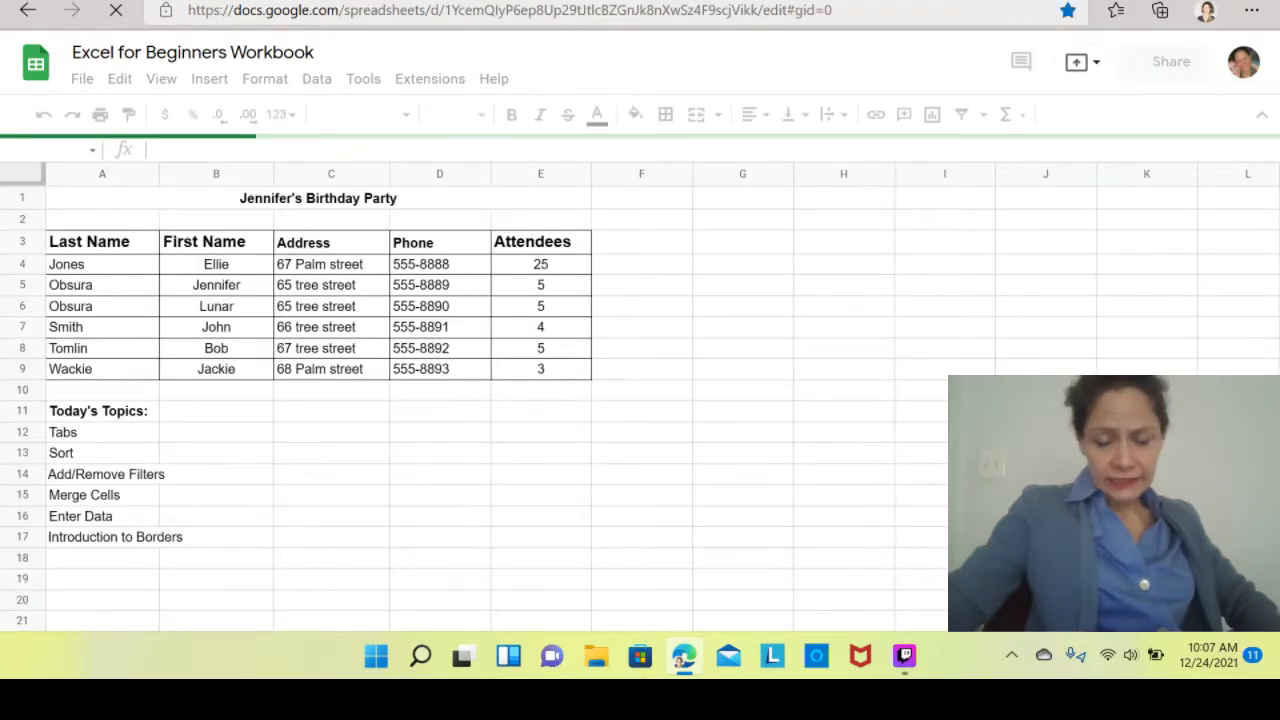
{"action": "left_click", "coordinate": [350, 546]}
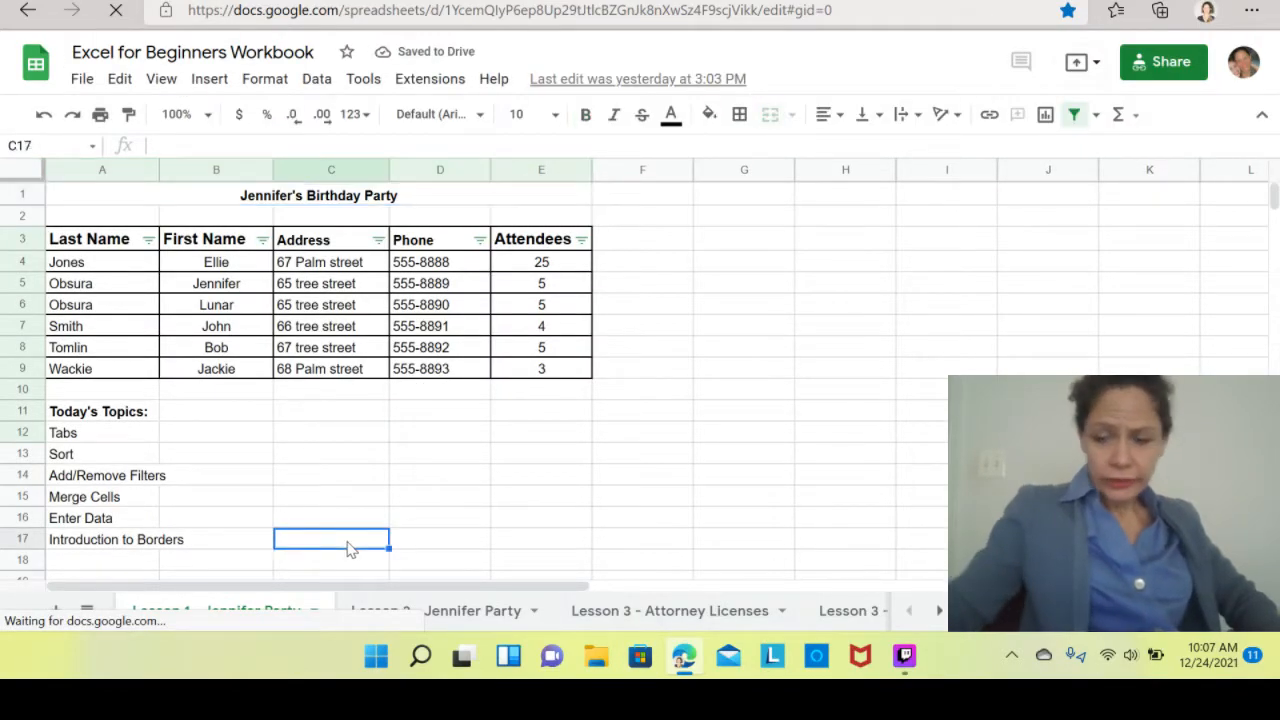
{"action": "key", "text": "Down"}
{"action": "key", "text": "Down"}
{"action": "key", "text": "Down"}
{"action": "key", "text": "Down"}
{"action": "key", "text": "Down"}
{"action": "key", "text": "Down"}
{"action": "key", "text": "Down"}
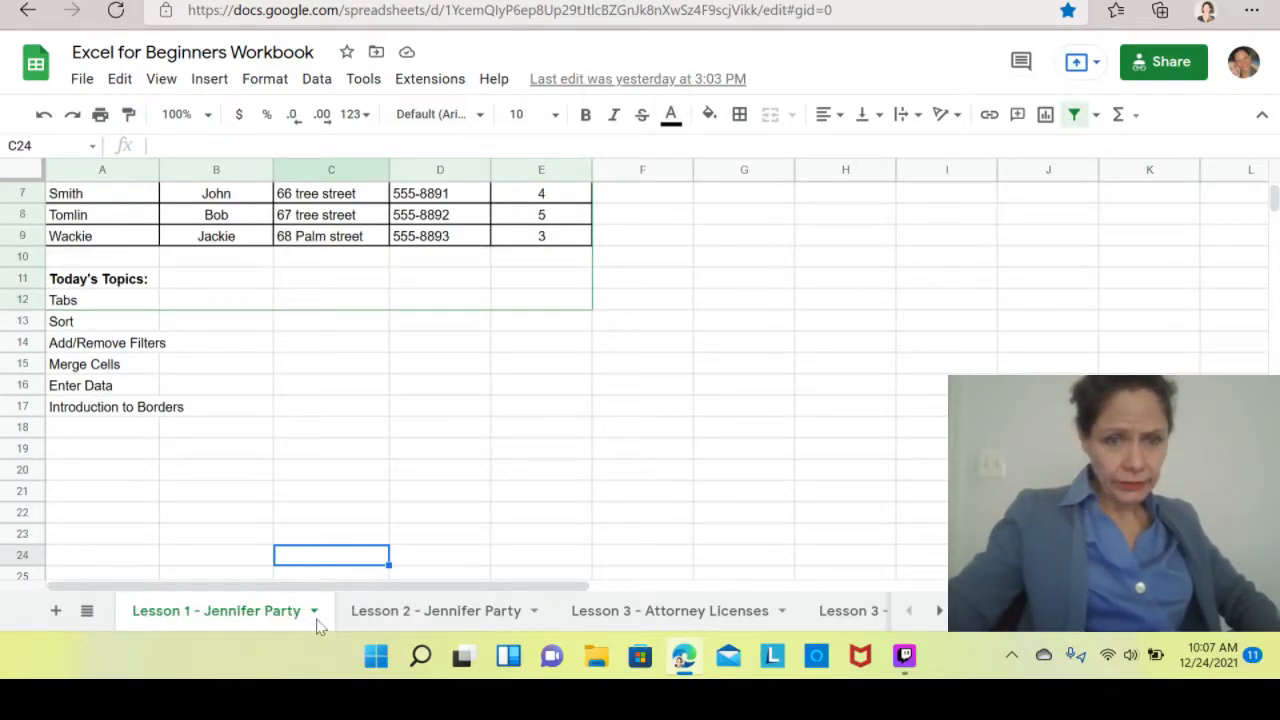
{"action": "left_click", "coordinate": [451, 616]}
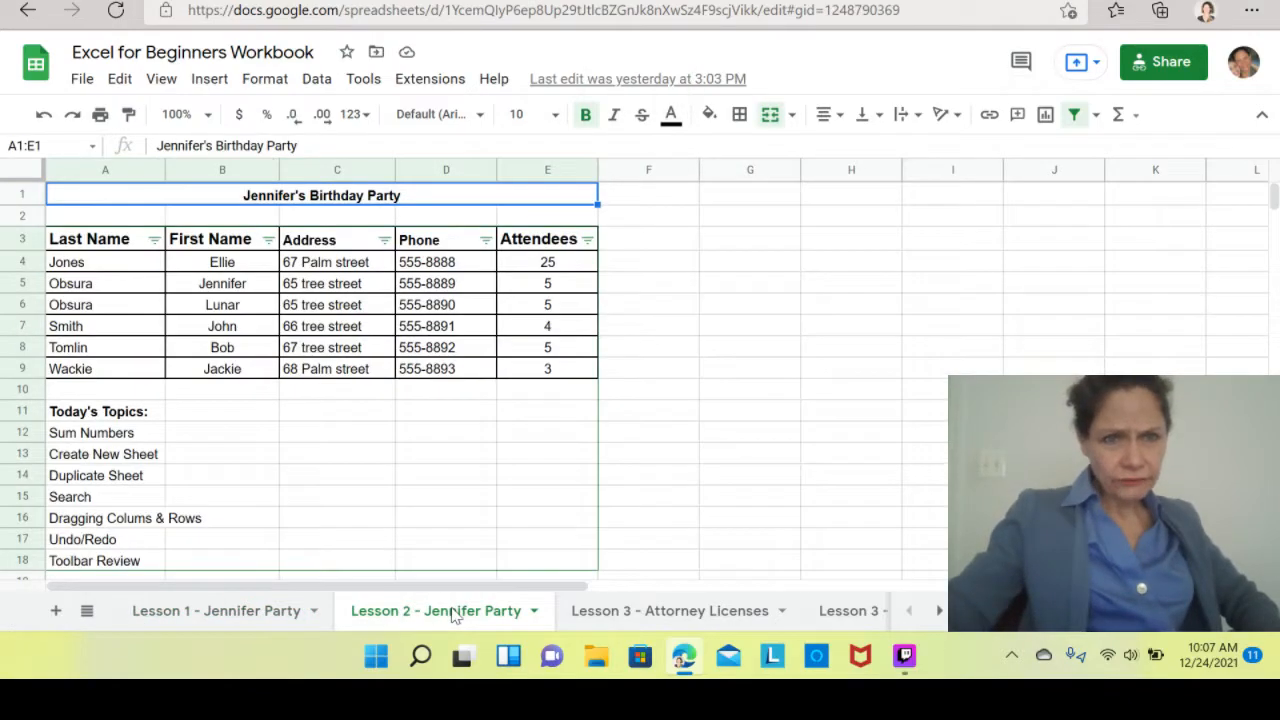
{"action": "left_click", "coordinate": [616, 618]}
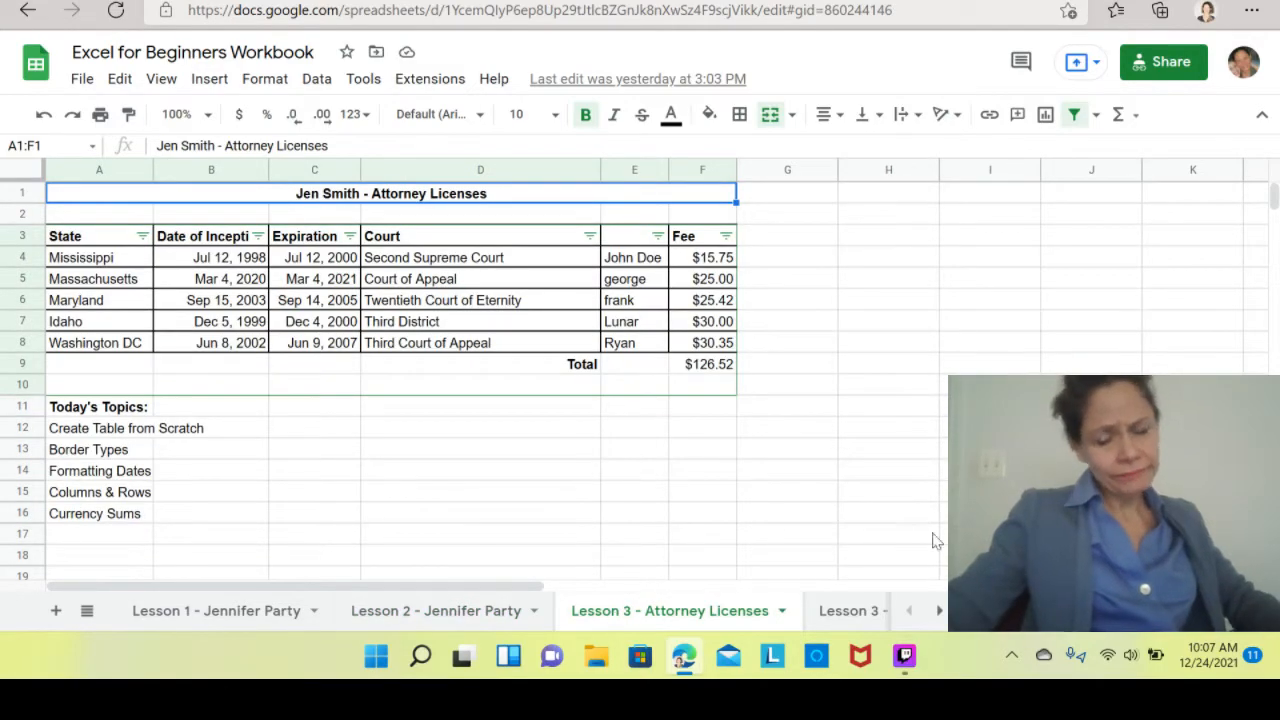
{"action": "left_click", "coordinate": [829, 617]}
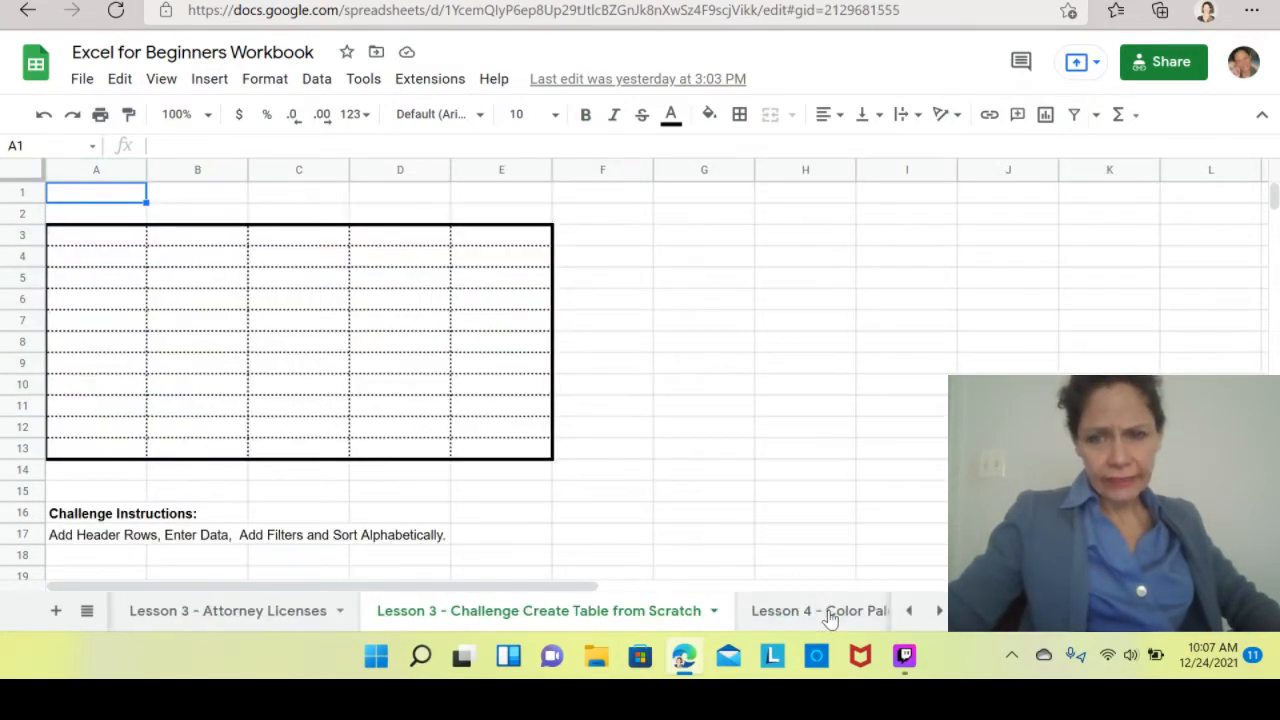
{"action": "left_click", "coordinate": [827, 617]}
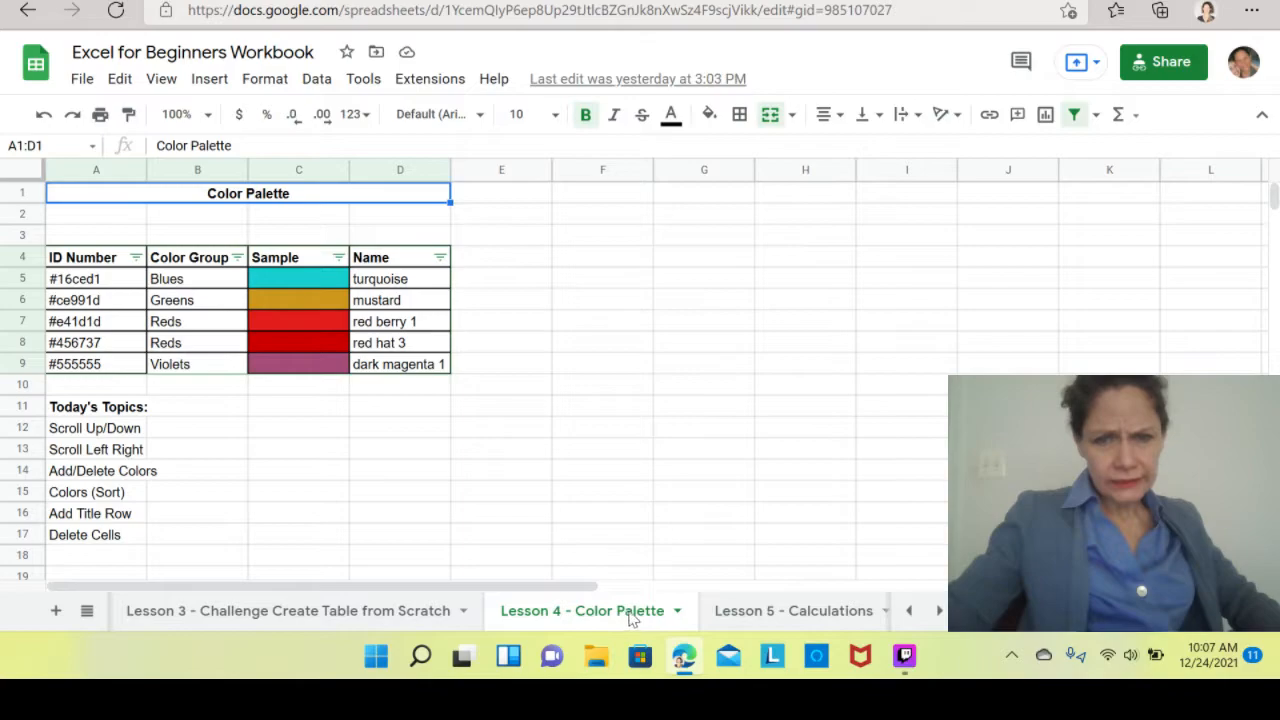
{"action": "left_click", "coordinate": [760, 617]}
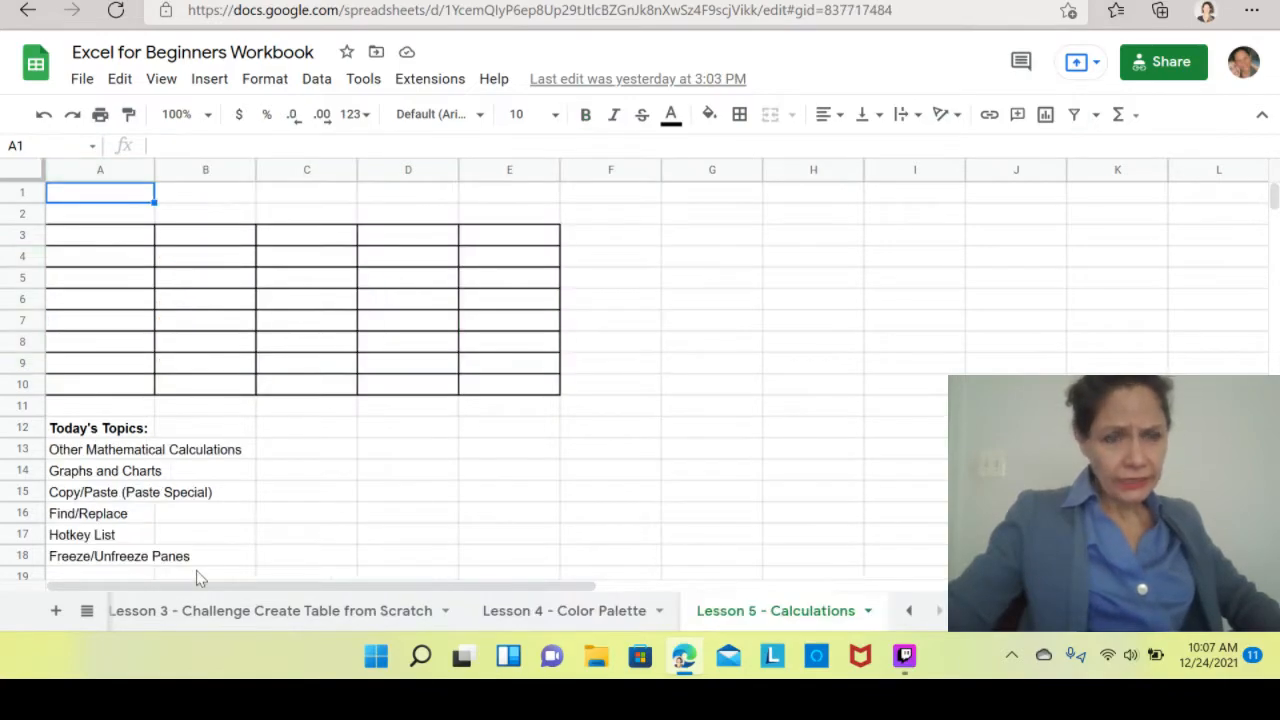
Add "Rename Workbook" to the Lesson 5 topics list in A19 and mark it with X in B19.
{"action": "left_click", "coordinate": [311, 557]}
{"action": "key", "text": "Down"}
{"action": "key", "text": "Down"}
{"action": "key", "text": "Down"}
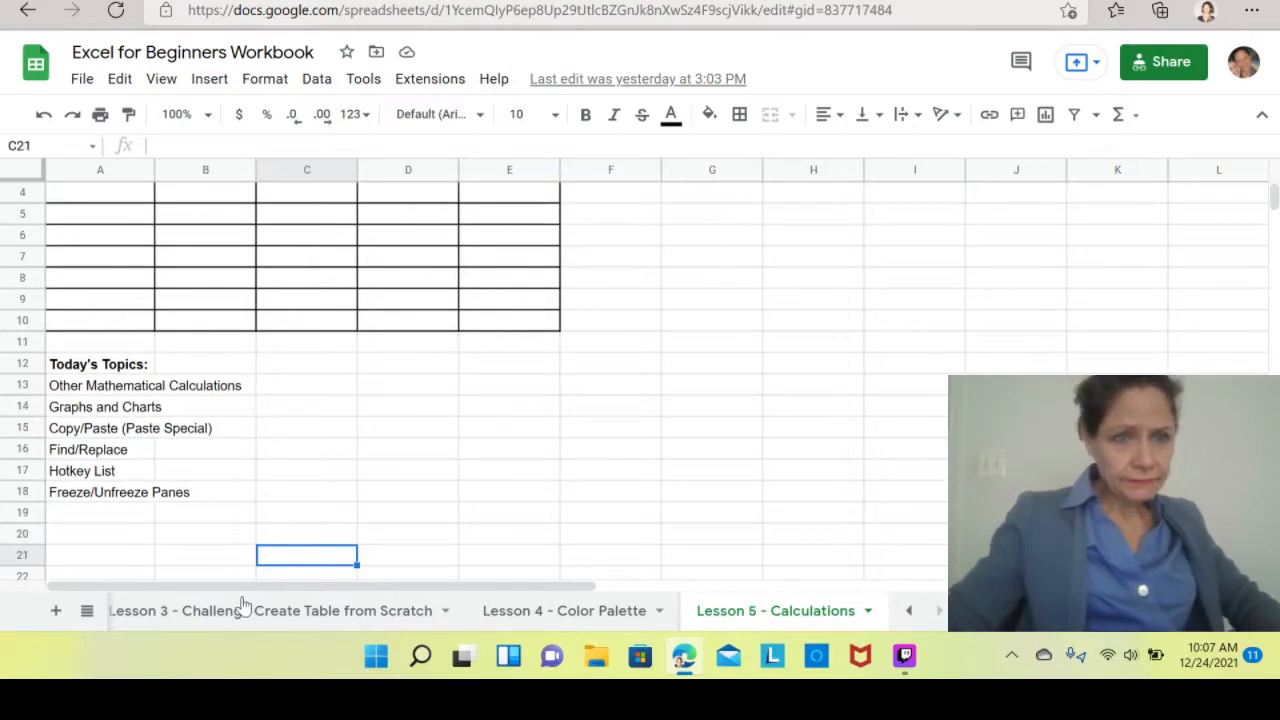
{"action": "left_click", "coordinate": [118, 516]}
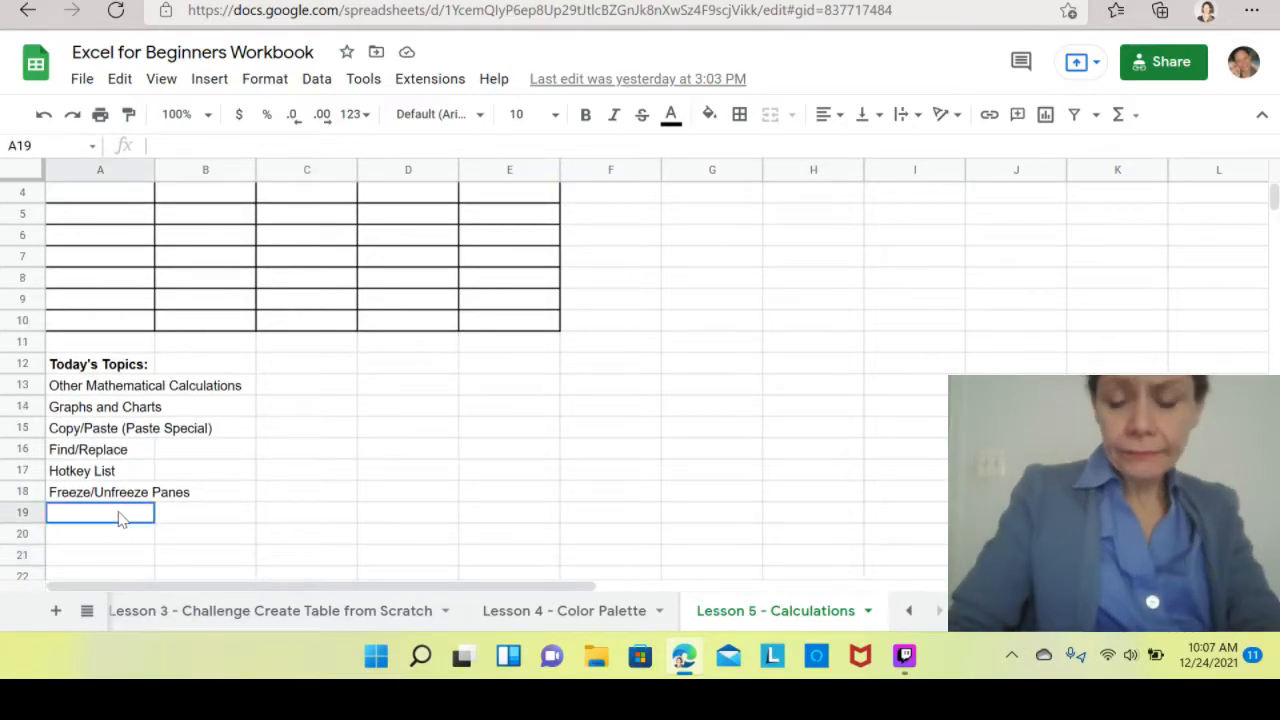
{"action": "type", "text": "Rename "}
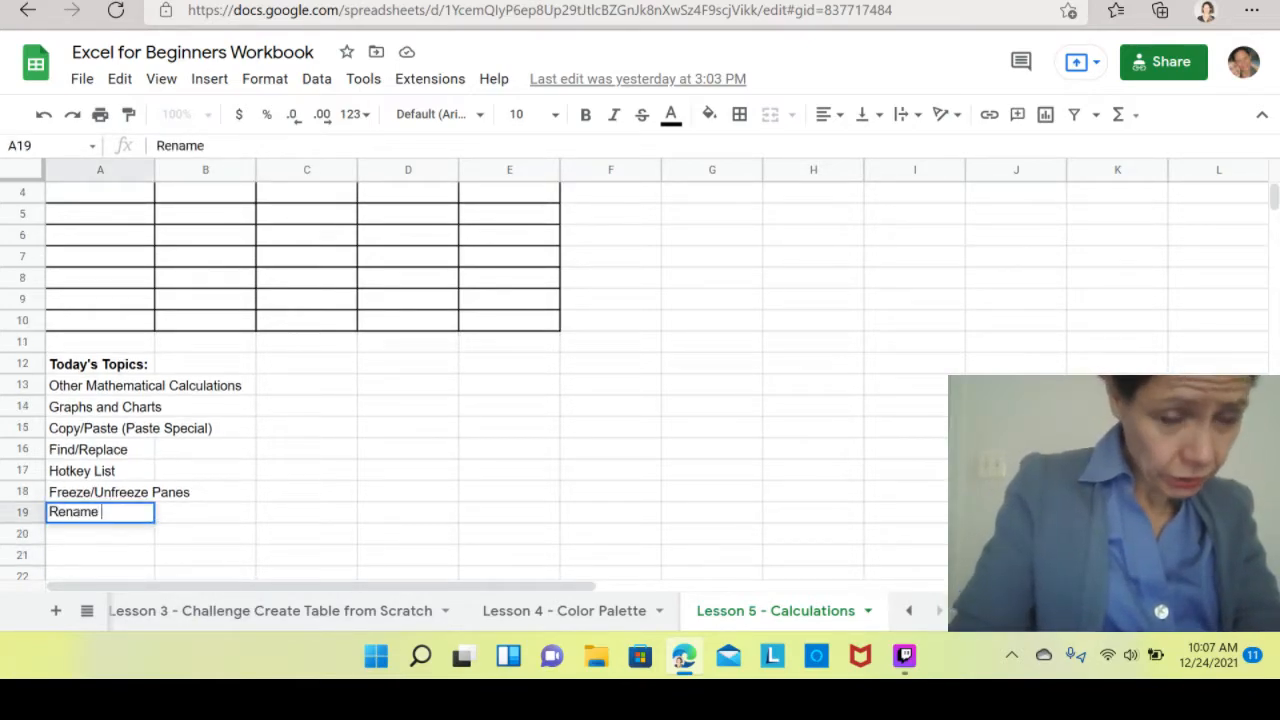
{"action": "type", "text": "Workbook"}
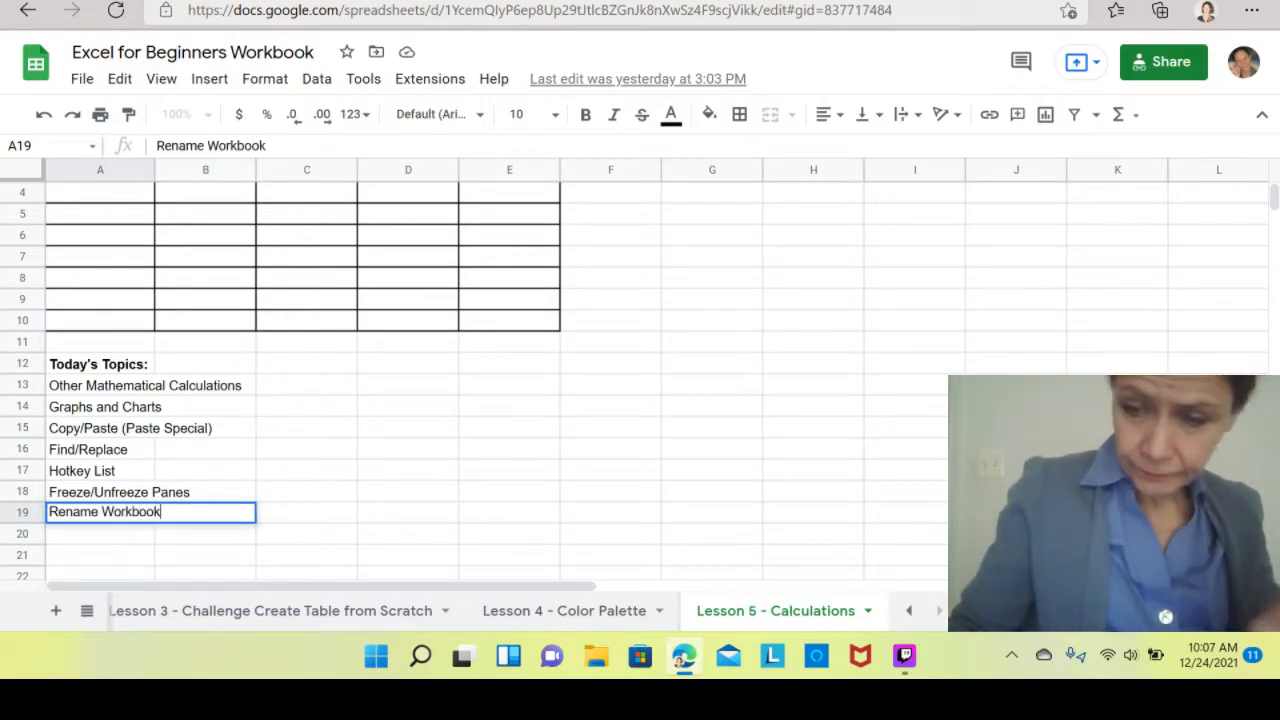
{"action": "key", "text": "Tab"}
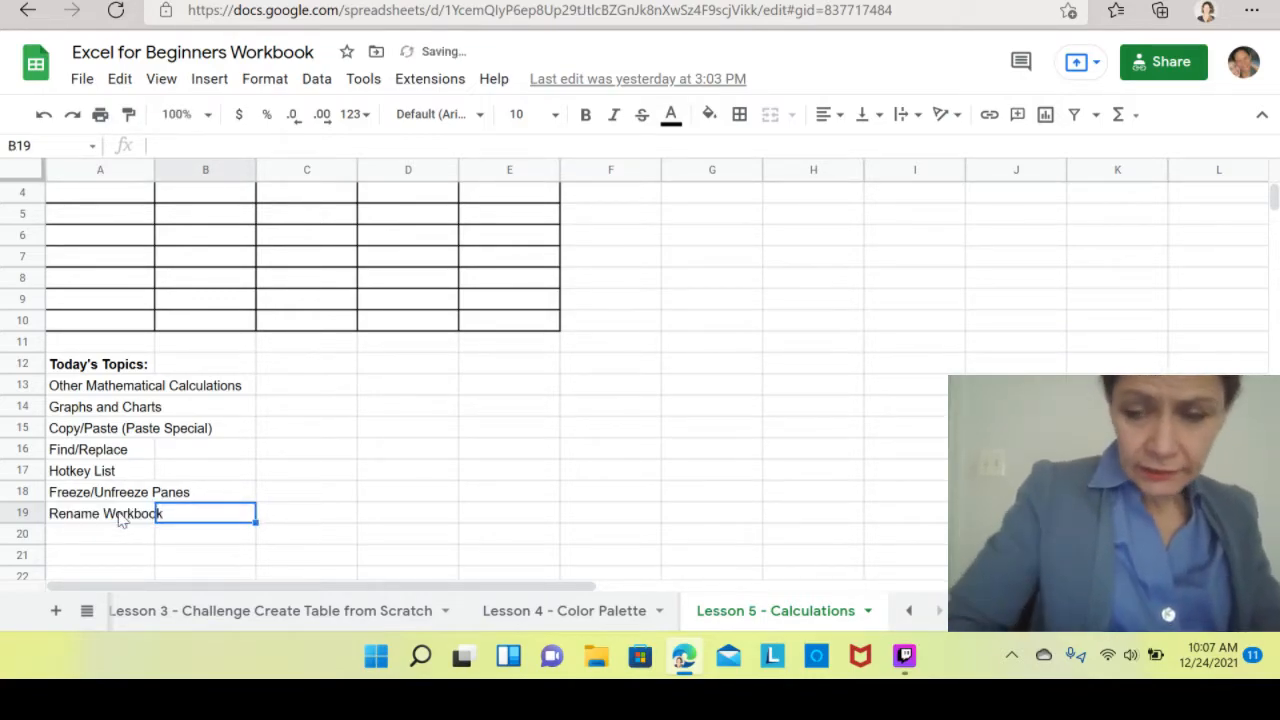
{"action": "type", "text": "X"}
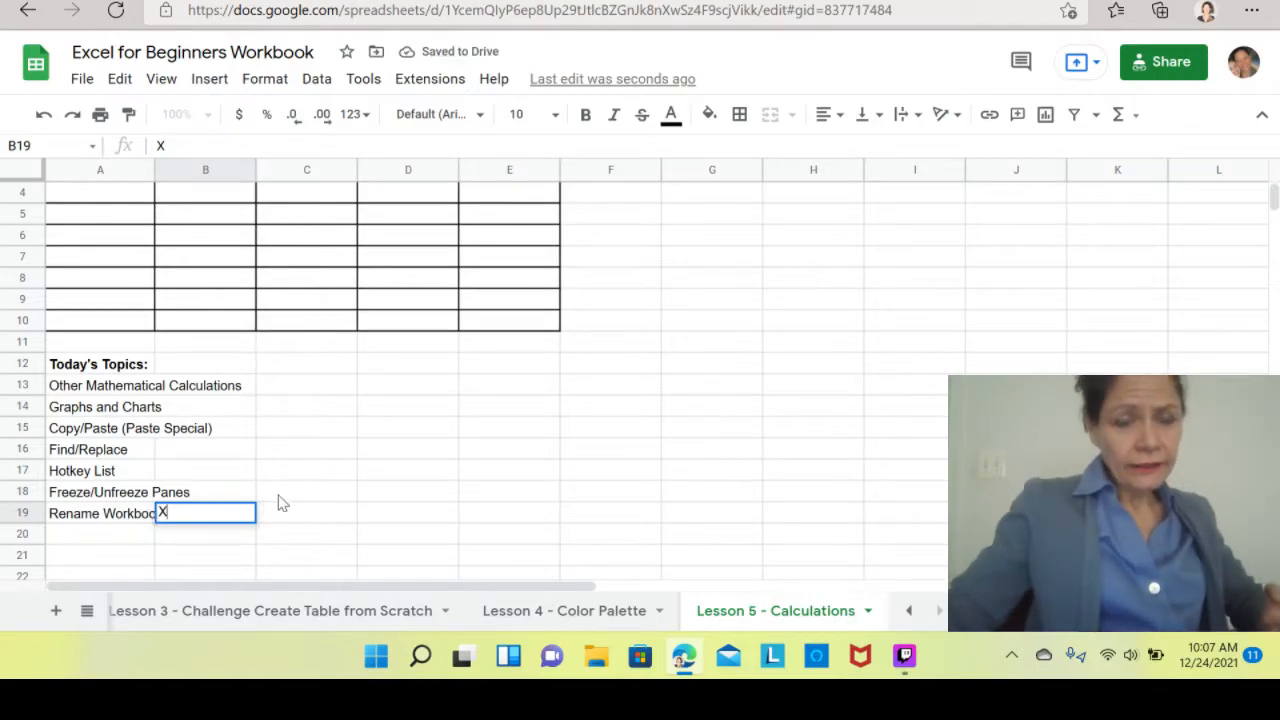
{"action": "left_click", "coordinate": [288, 491]}
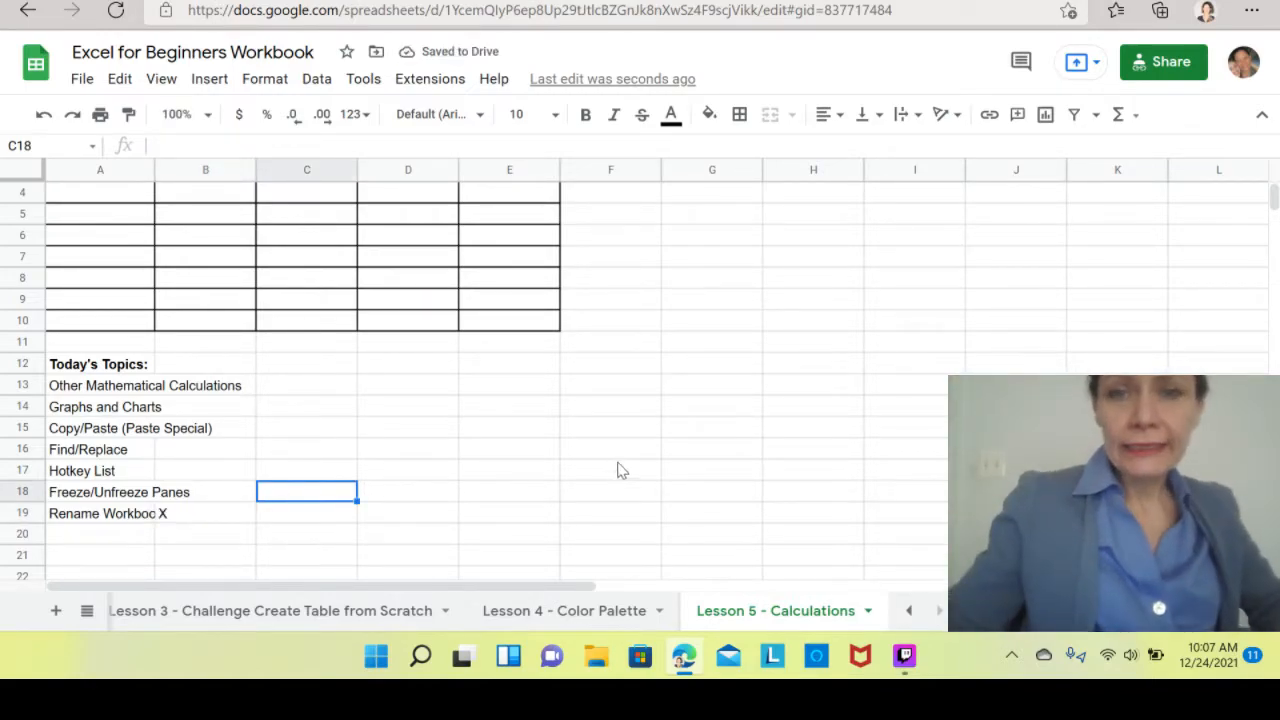
Examine the empty bordered table and topics list on the Lesson 5 - Calculations sheet.
{"action": "left_click", "coordinate": [613, 348]}
{"action": "key", "text": "Up"}
{"action": "key", "text": "Up"}
{"action": "key", "text": "Up"}
{"action": "key", "text": "Up"}
{"action": "key", "text": "Up"}
{"action": "key", "text": "Up"}
{"action": "key", "text": "Up"}
{"action": "key", "text": "Up"}
{"action": "key", "text": "Up"}
{"action": "key", "text": "Up"}
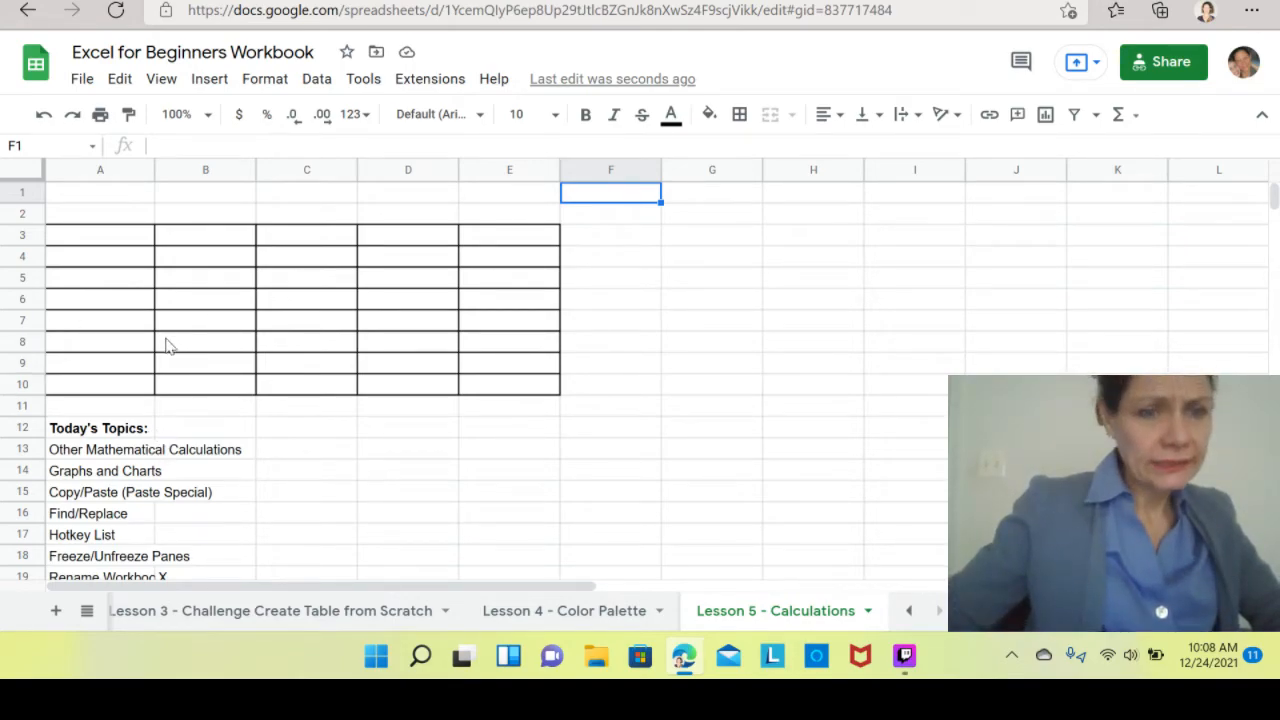
{"action": "left_click", "coordinate": [329, 476]}
{"action": "key", "text": "Down"}
{"action": "key", "text": "Down"}
{"action": "key", "text": "Down"}
{"action": "key", "text": "Down"}
{"action": "key", "text": "Down"}
{"action": "key", "text": "Down"}
{"action": "key", "text": "Down"}
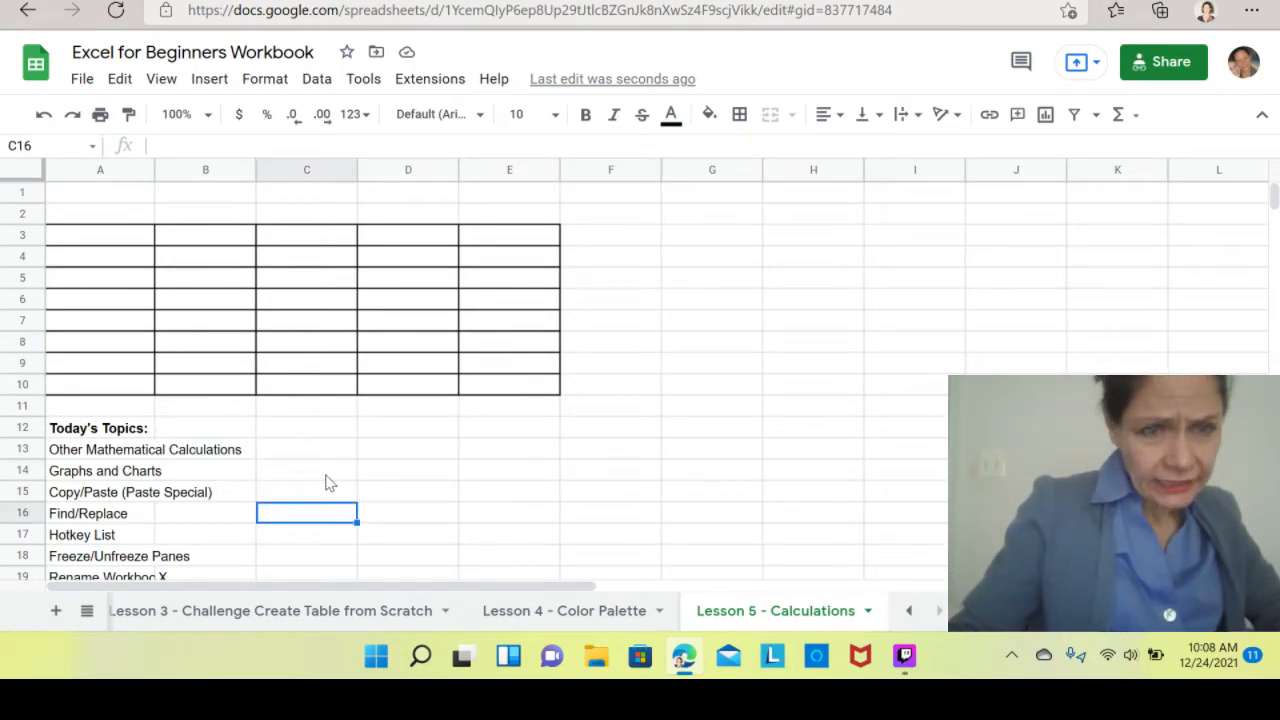
{"action": "key", "text": "Down"}
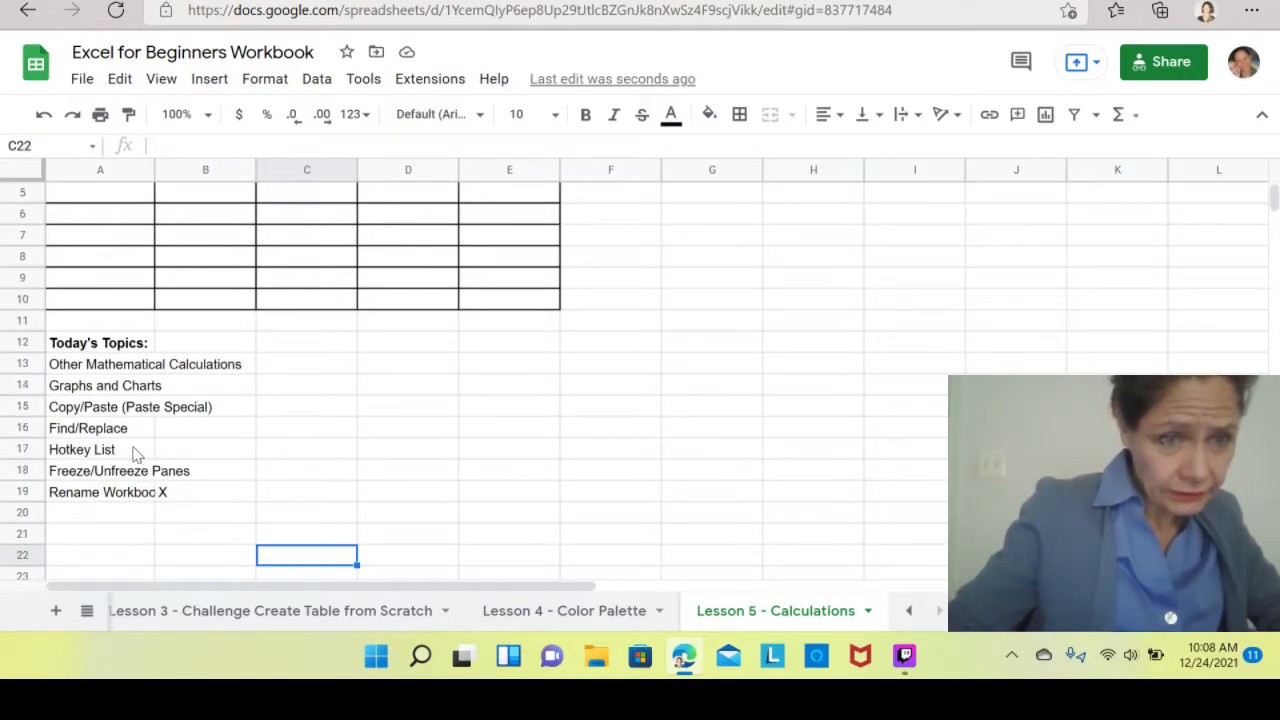
Copy the party guest table A3:E9 from the Lesson 2 - Jennifer Party sheet.
{"action": "left_click", "coordinate": [331, 617]}
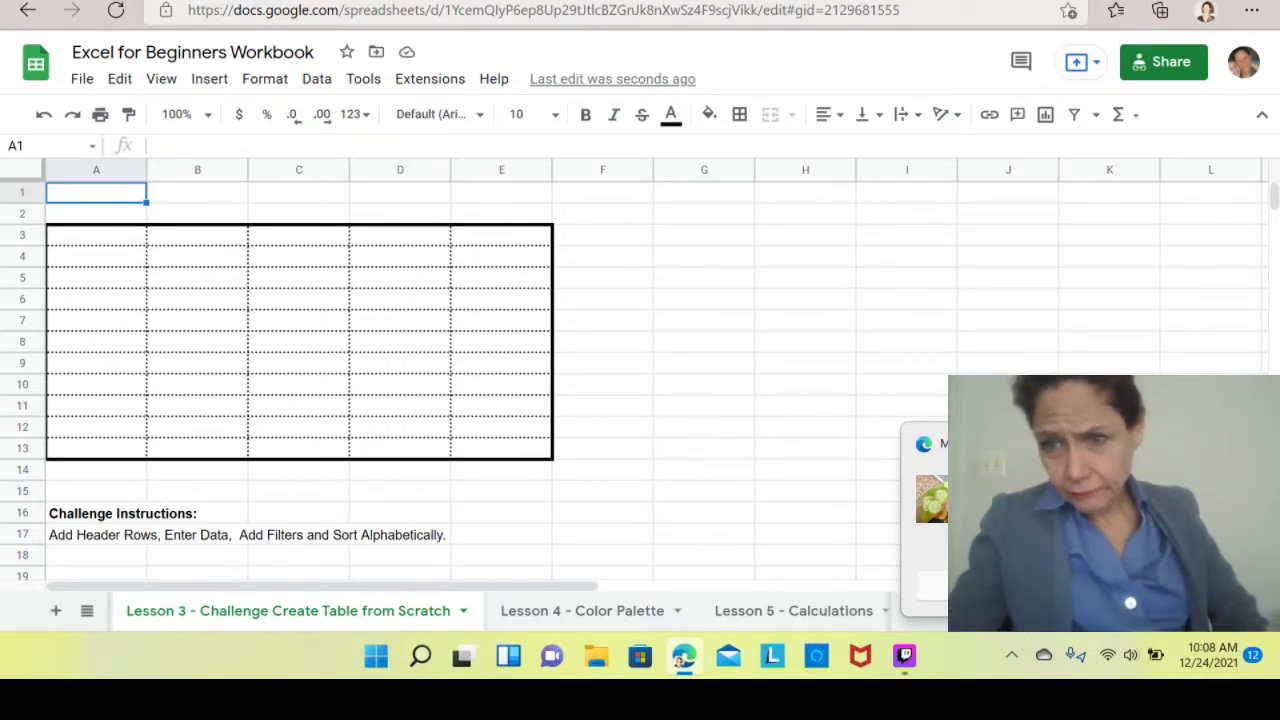
{"action": "left_click", "coordinate": [909, 611]}
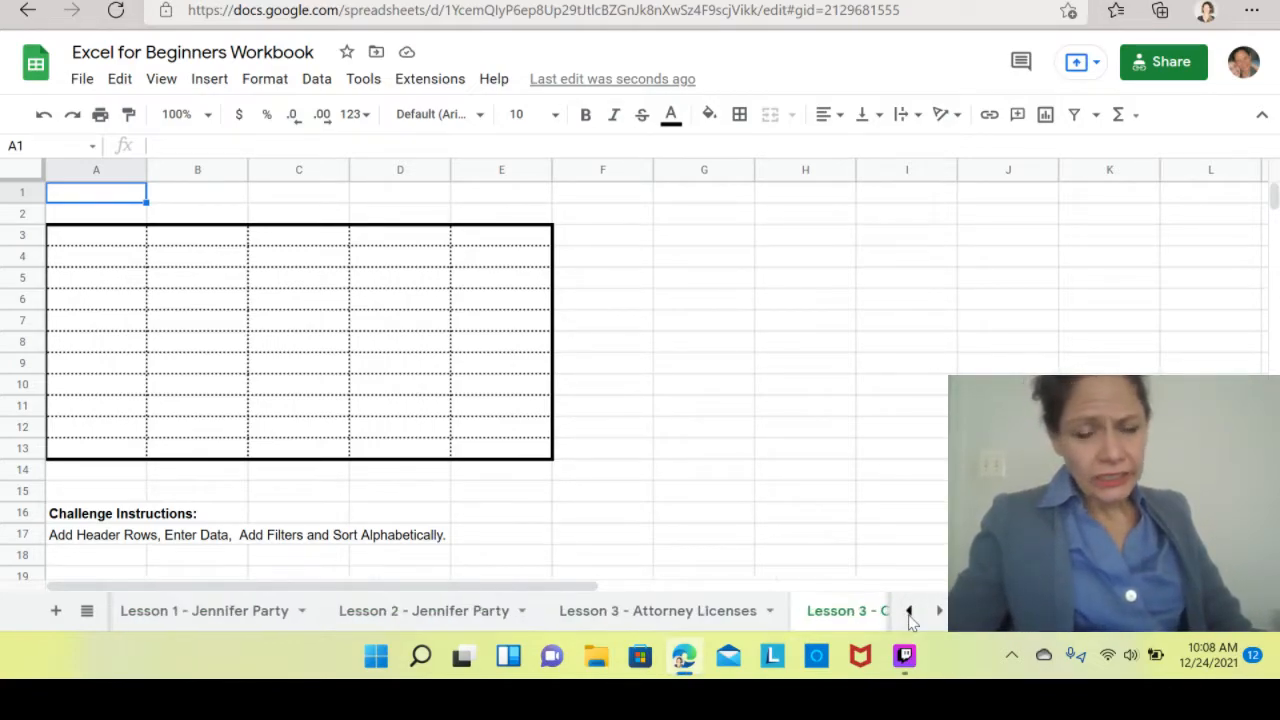
{"action": "left_click", "coordinate": [495, 614]}
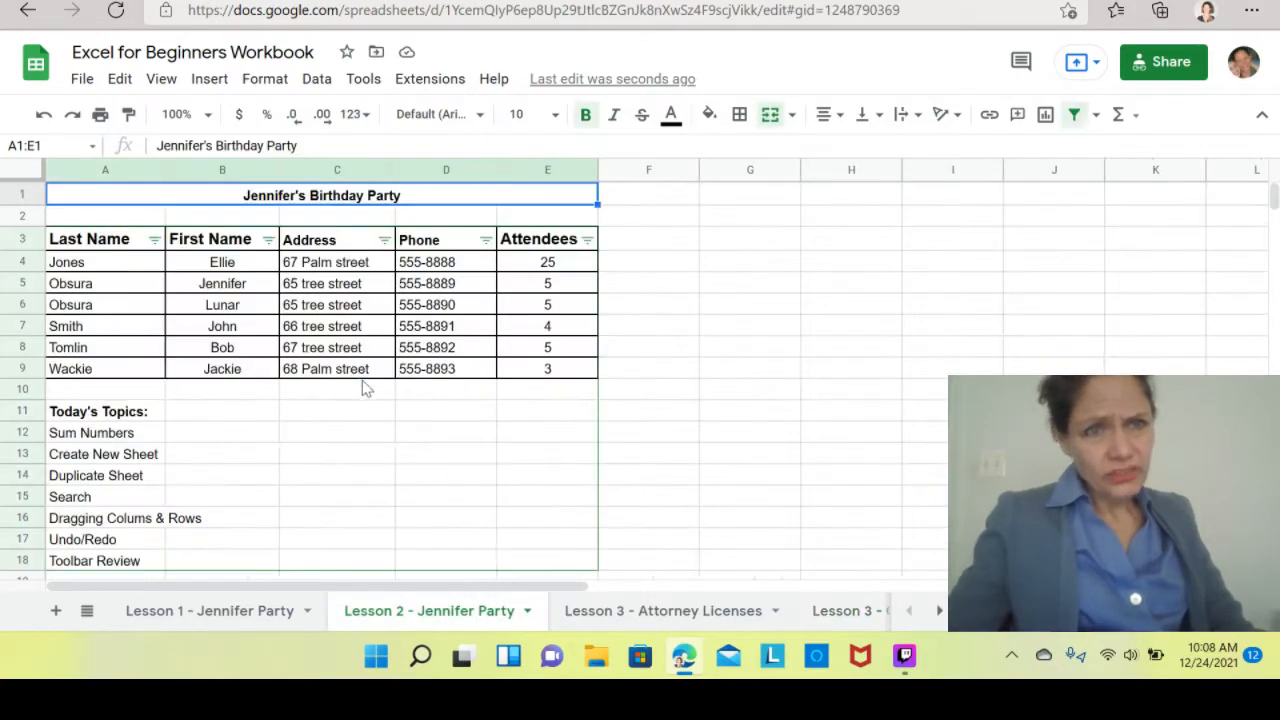
{"action": "left_click", "coordinate": [92, 246]}
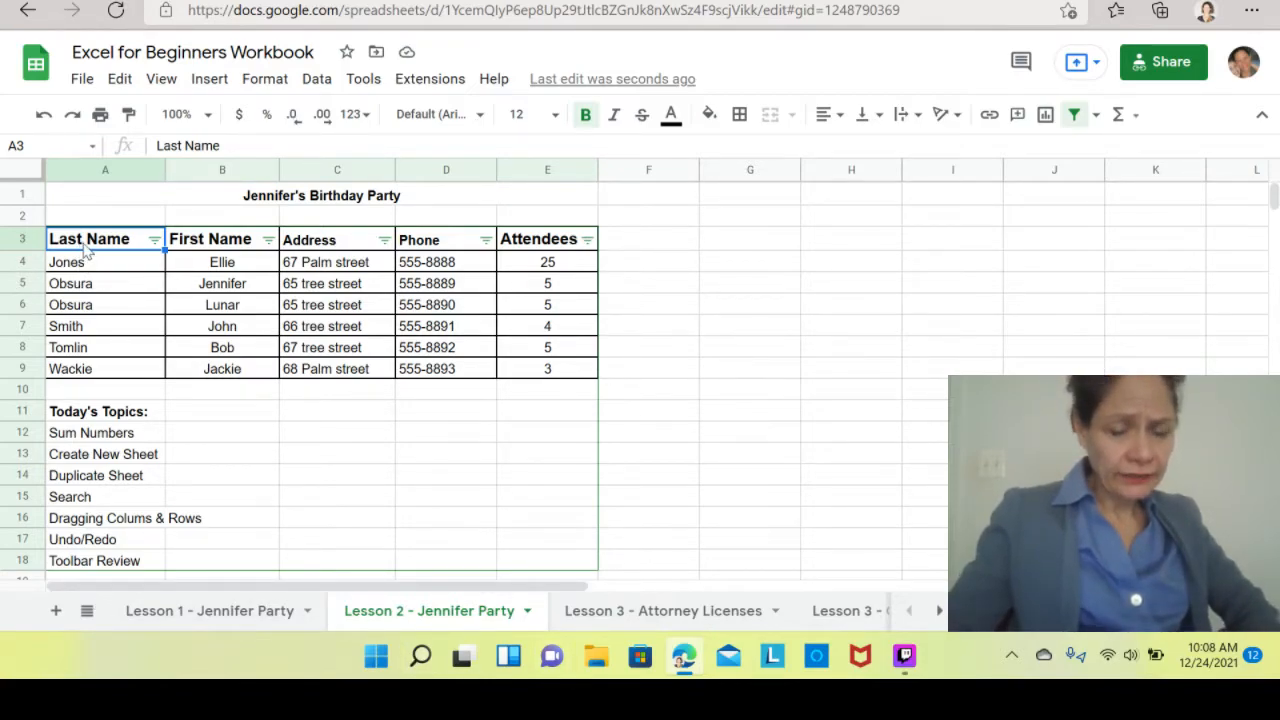
{"action": "left_click_drag", "start_coordinate": [86, 245], "coordinate": [560, 370]}
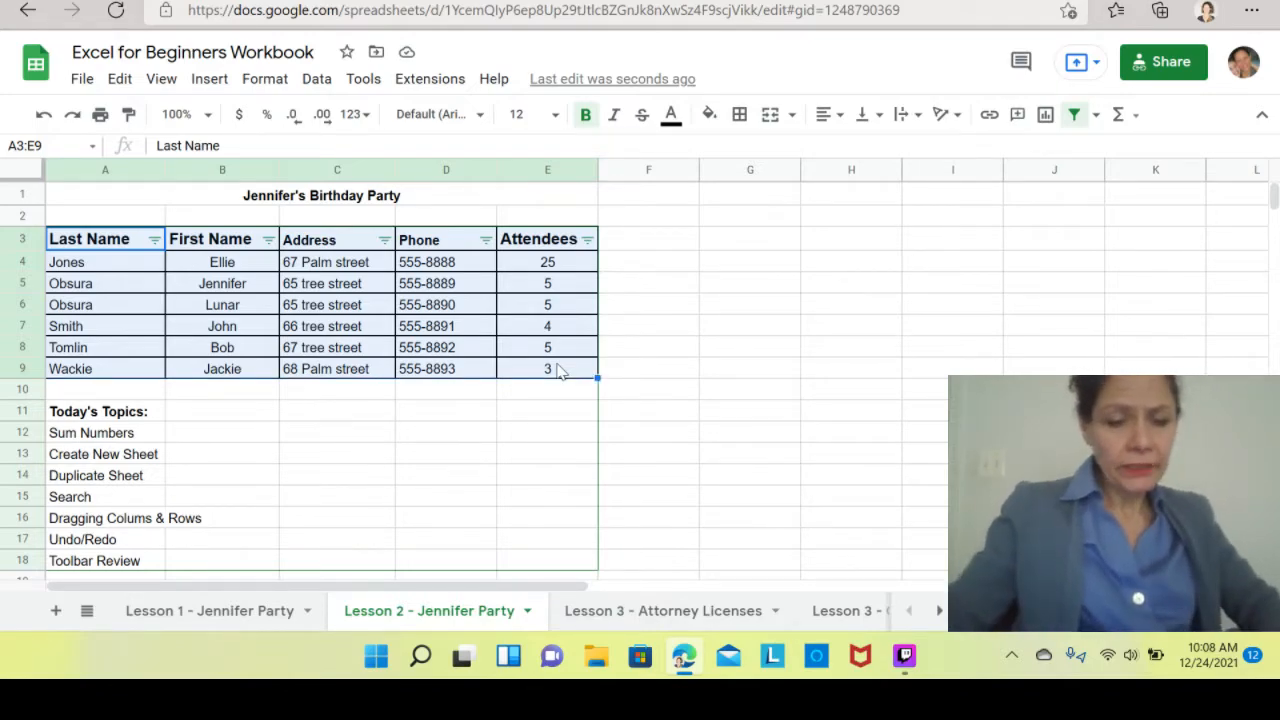
{"action": "key", "text": "ctrl+c"}
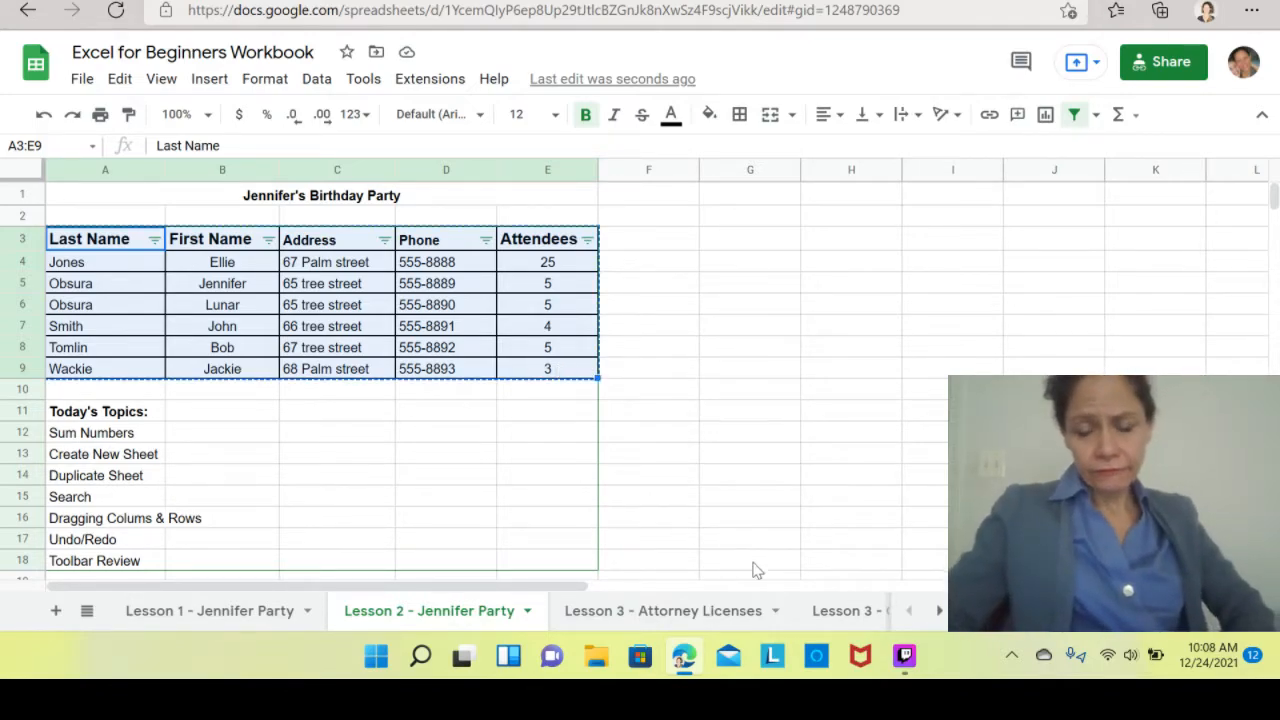
Paste the guest table into cell A2 of the Lesson 5 - Calculations sheet.
{"action": "left_click", "coordinate": [940, 611]}
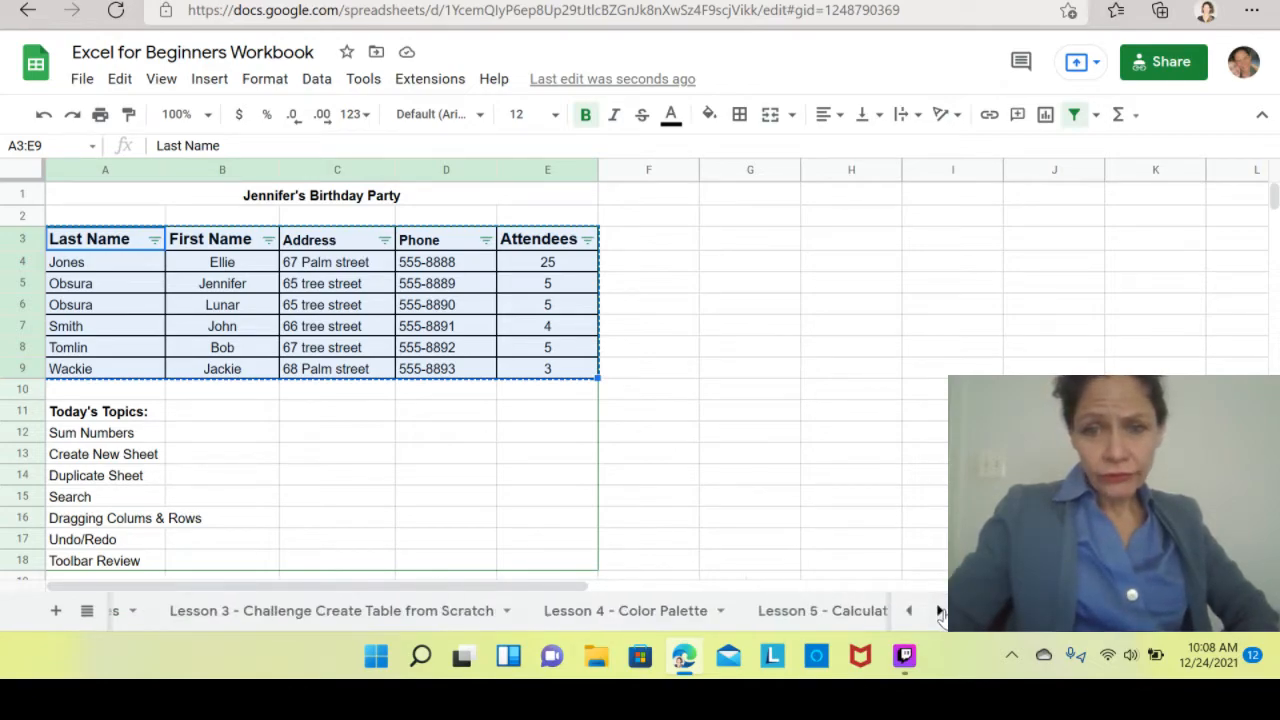
{"action": "left_click", "coordinate": [940, 611]}
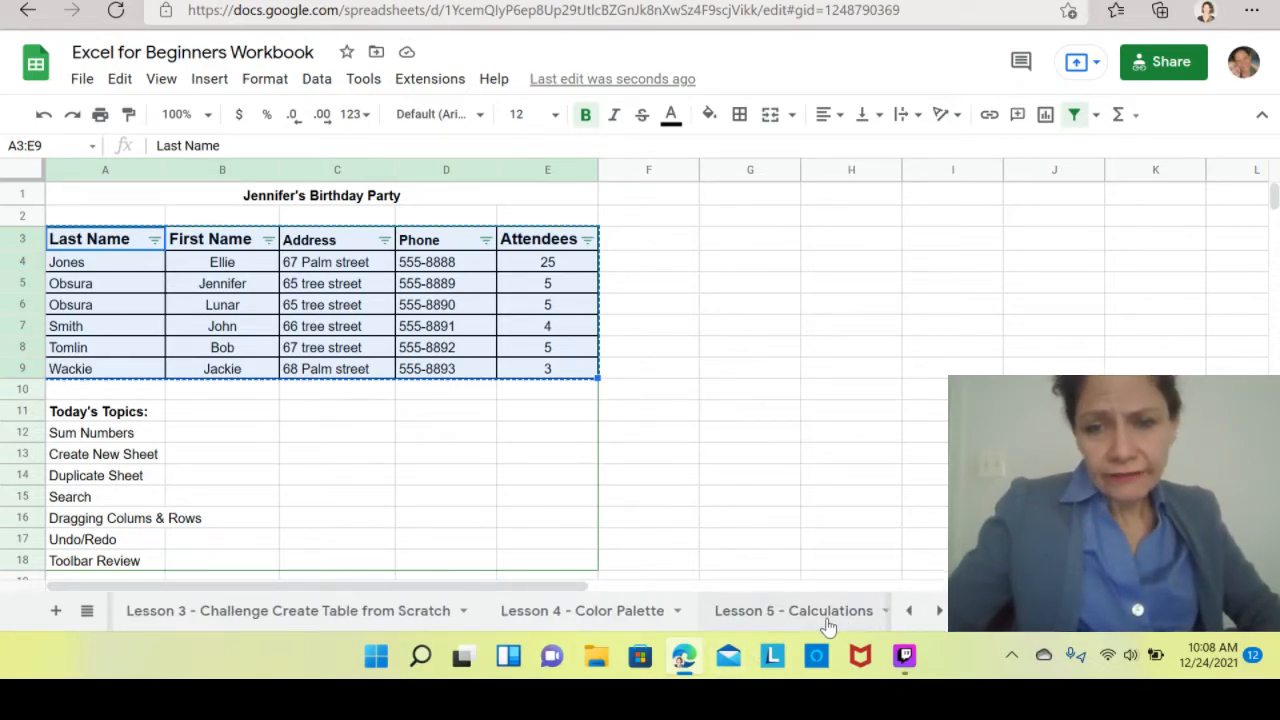
{"action": "left_click", "coordinate": [938, 611]}
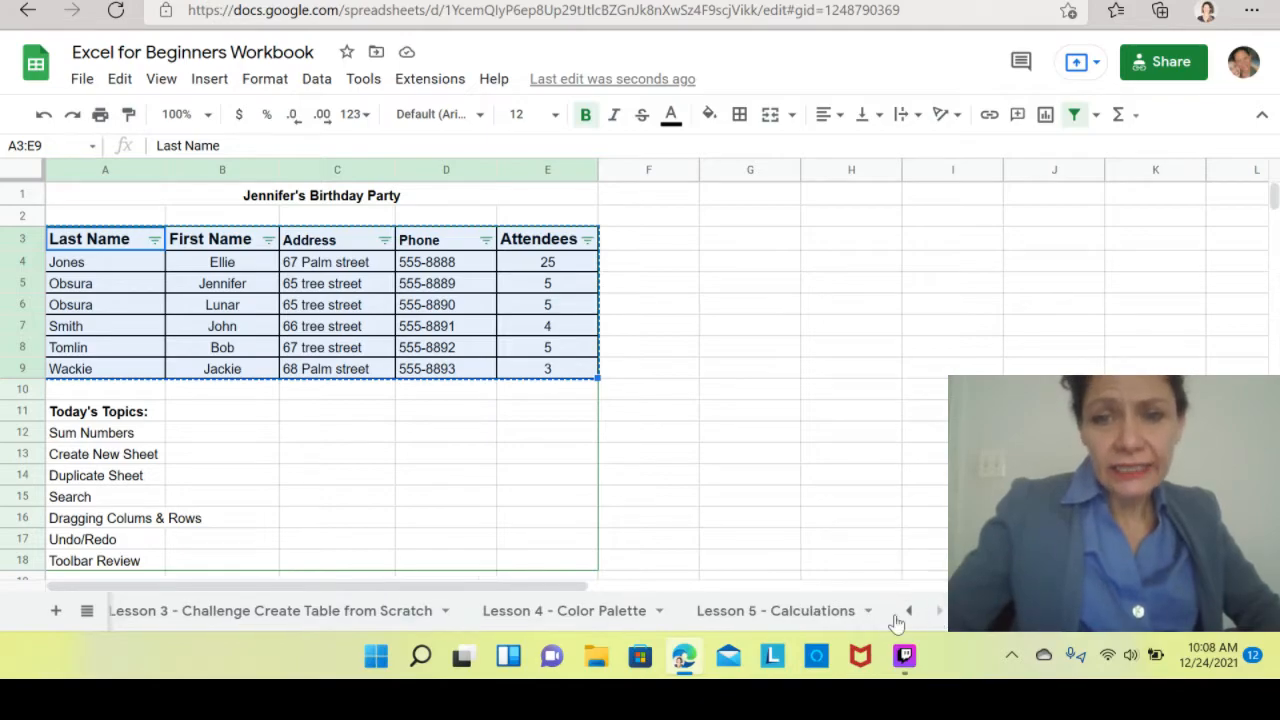
{"action": "left_click", "coordinate": [791, 617]}
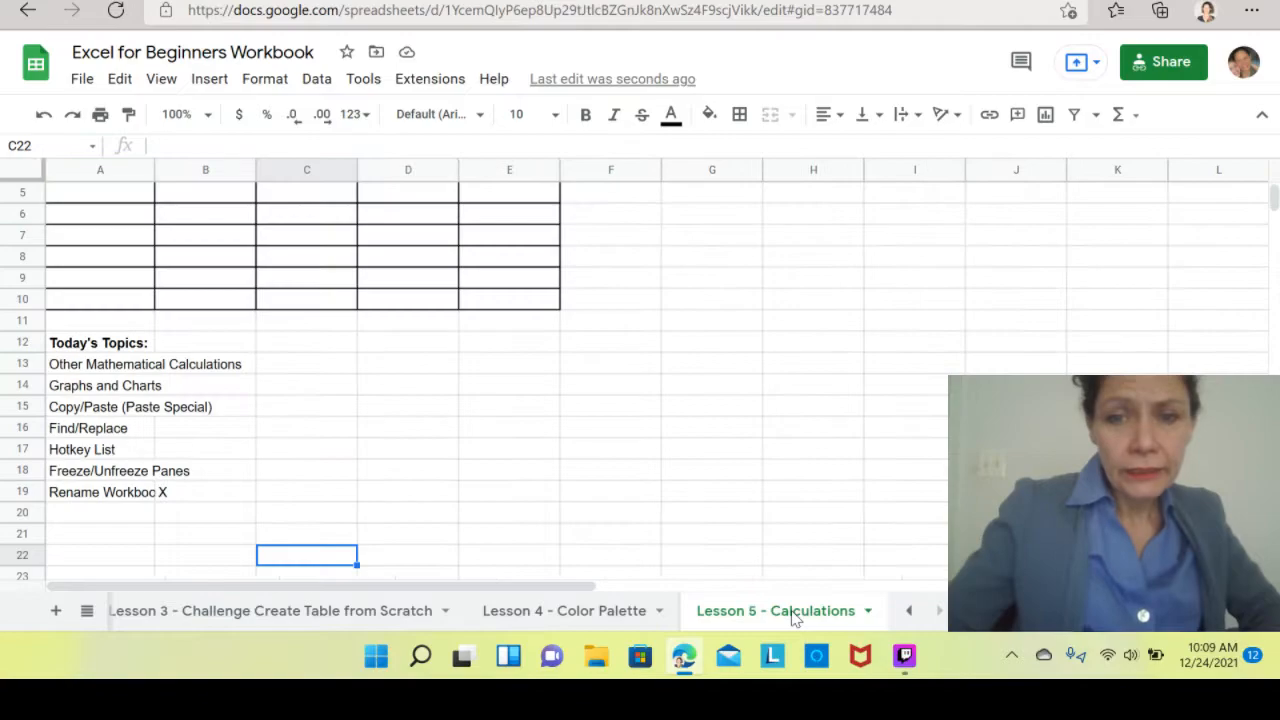
{"action": "left_click", "coordinate": [330, 260]}
{"action": "key", "text": "Up"}
{"action": "key", "text": "Up"}
{"action": "key", "text": "Up"}
{"action": "key", "text": "Up"}
{"action": "key", "text": "Up"}
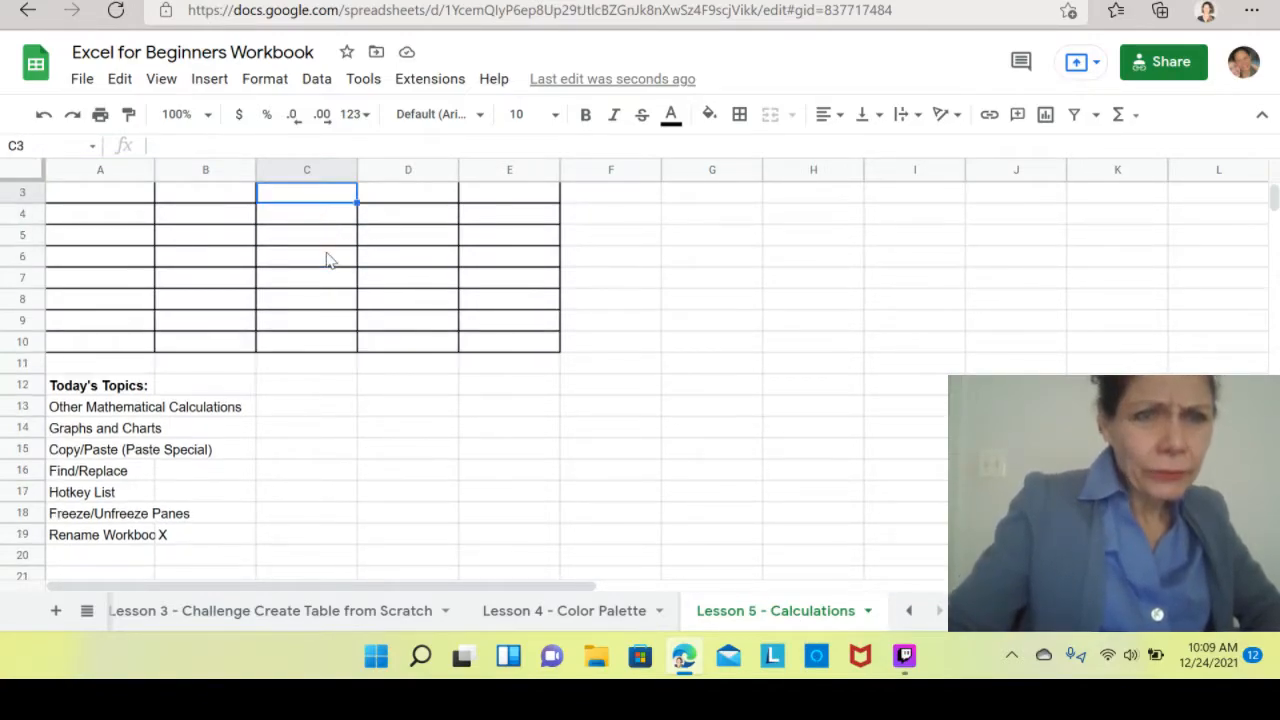
{"action": "key", "text": "Up"}
{"action": "key", "text": "Up"}
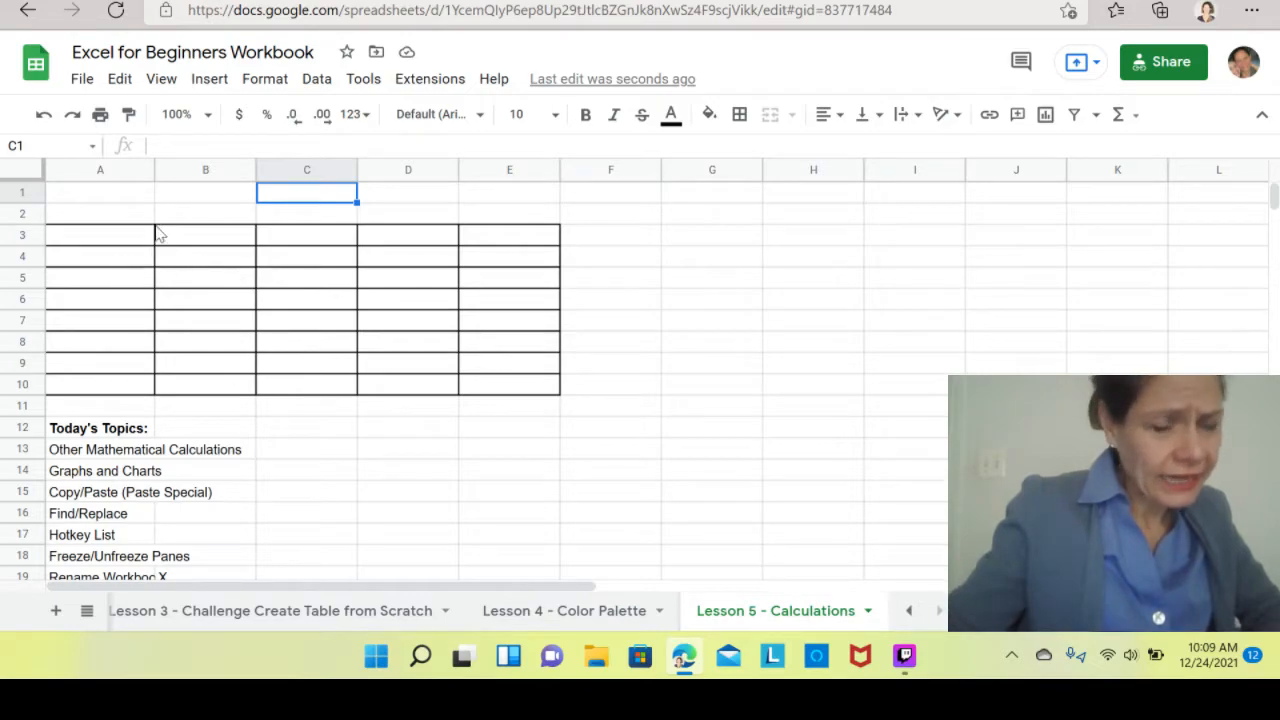
{"action": "left_click", "coordinate": [93, 217]}
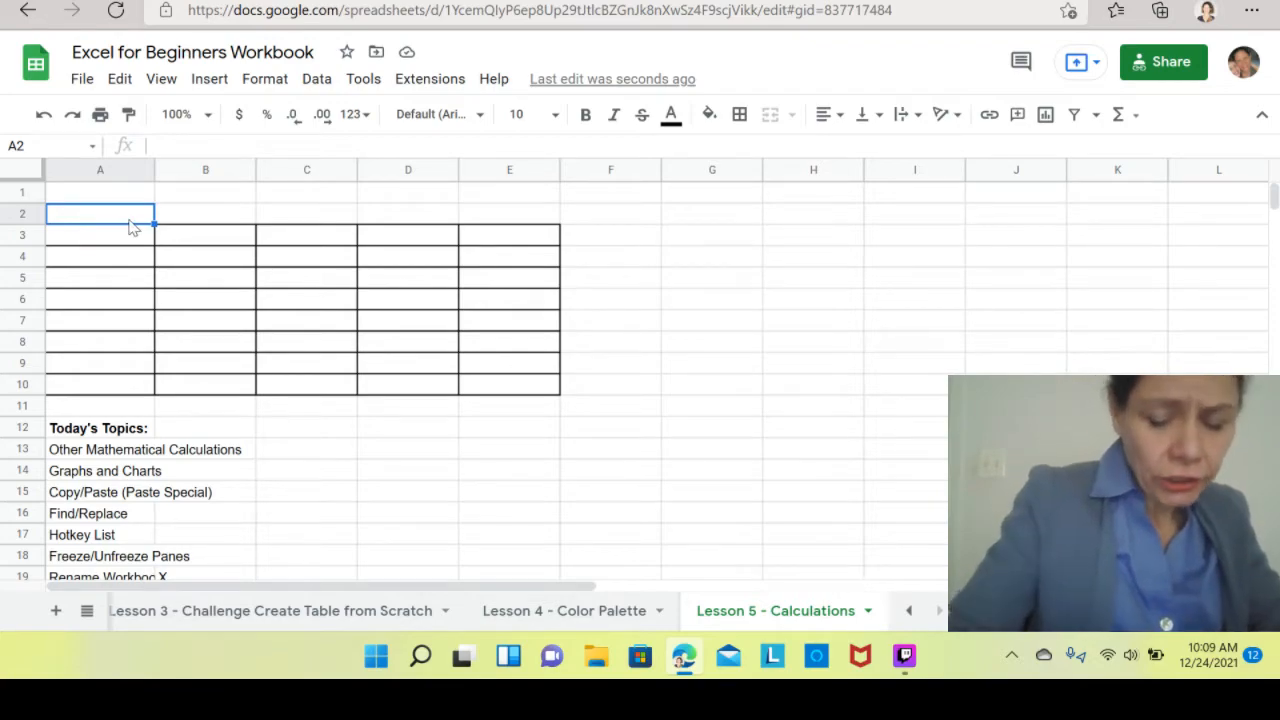
{"action": "key", "text": "ctrl+v"}
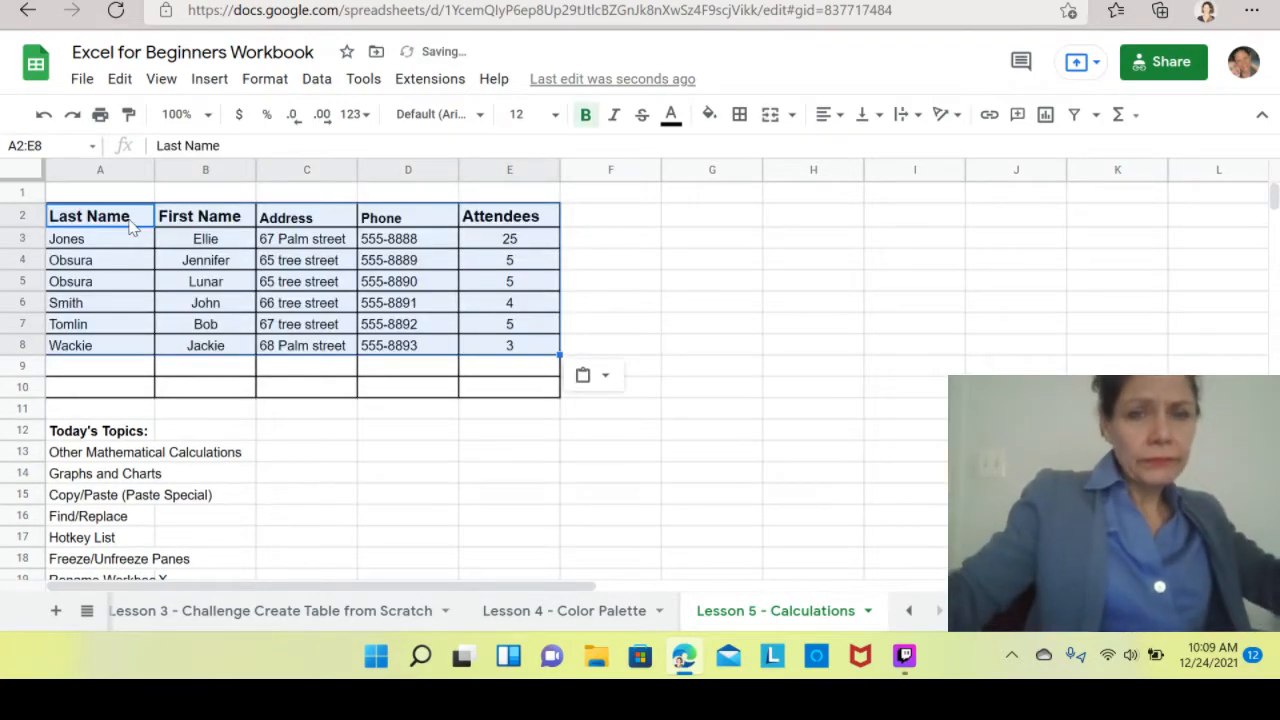
Add a filter to the pasted guest table A2:E8 on the Lesson 5 sheet.
{"action": "left_click", "coordinate": [720, 308]}
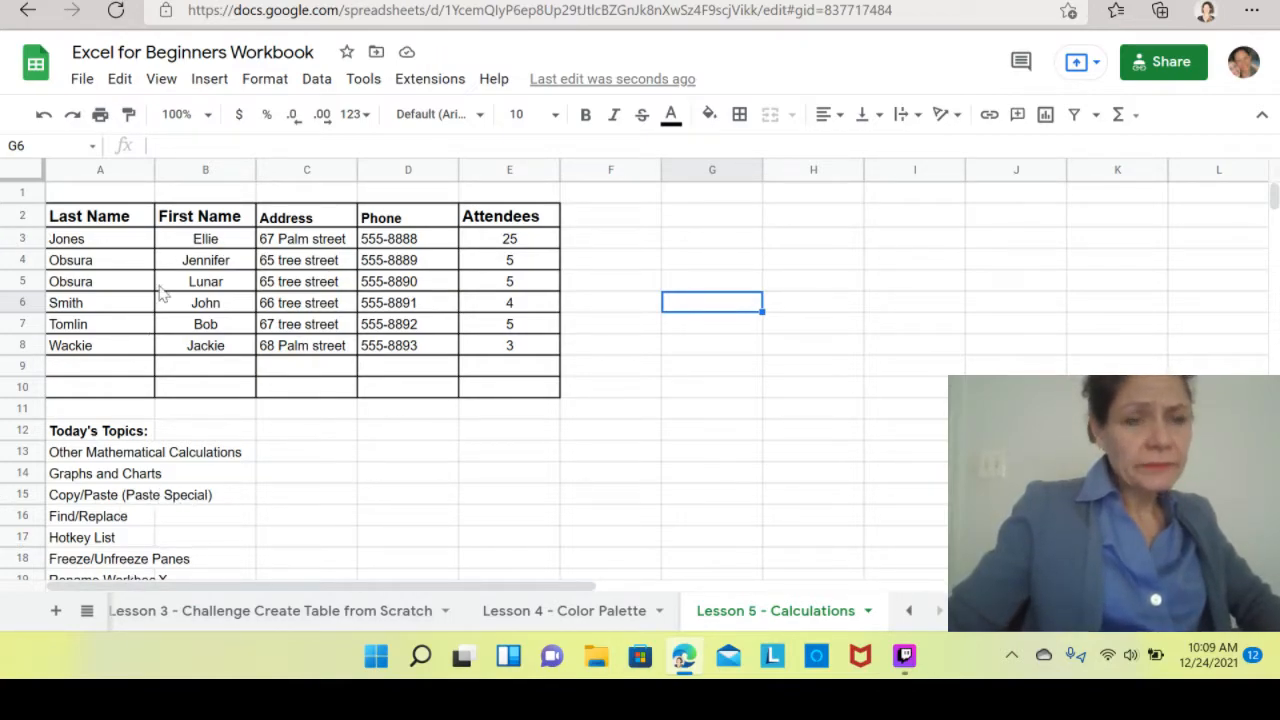
{"action": "left_click", "coordinate": [117, 218]}
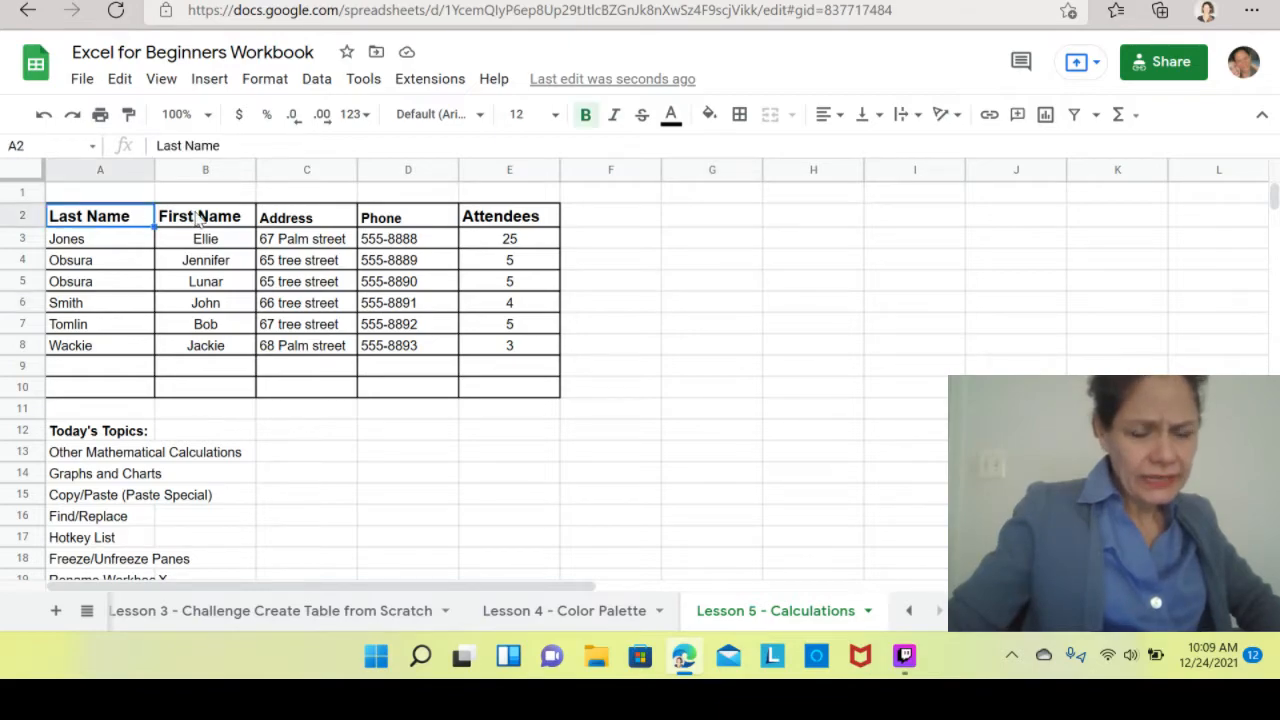
{"action": "left_click", "coordinate": [198, 218]}
{"action": "left_click", "coordinate": [306, 222]}
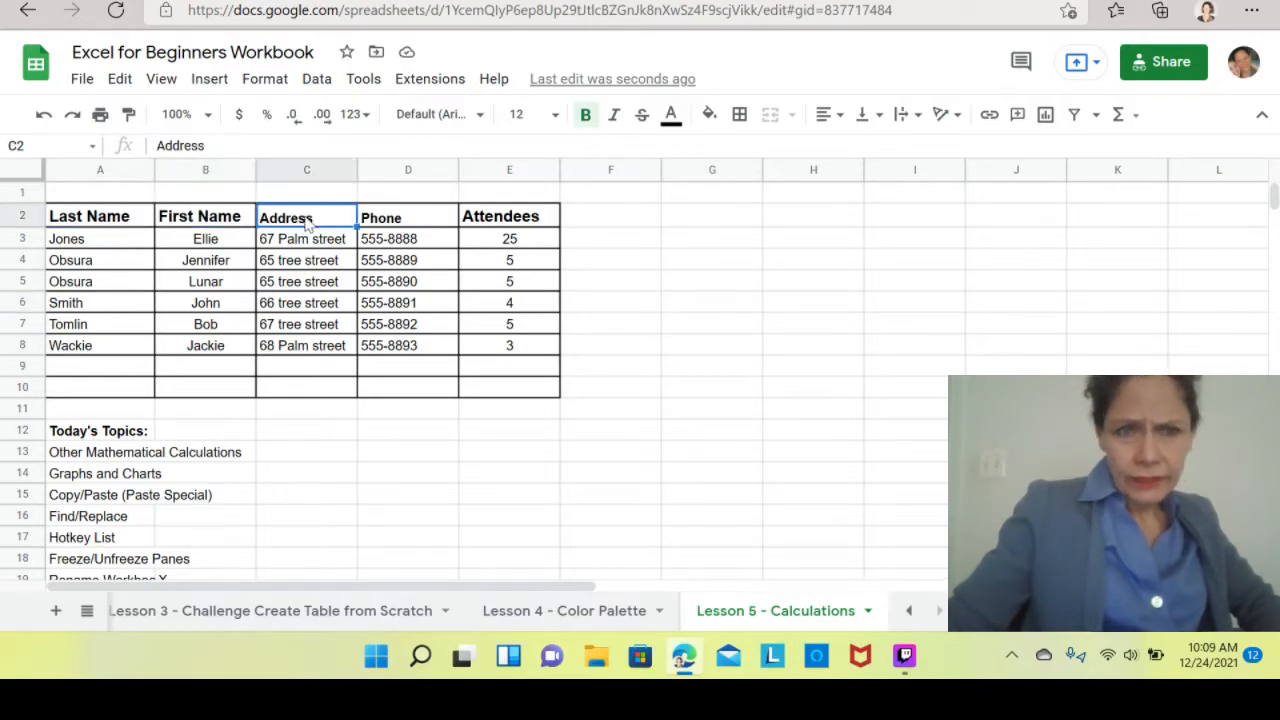
{"action": "left_click", "coordinate": [1075, 116]}
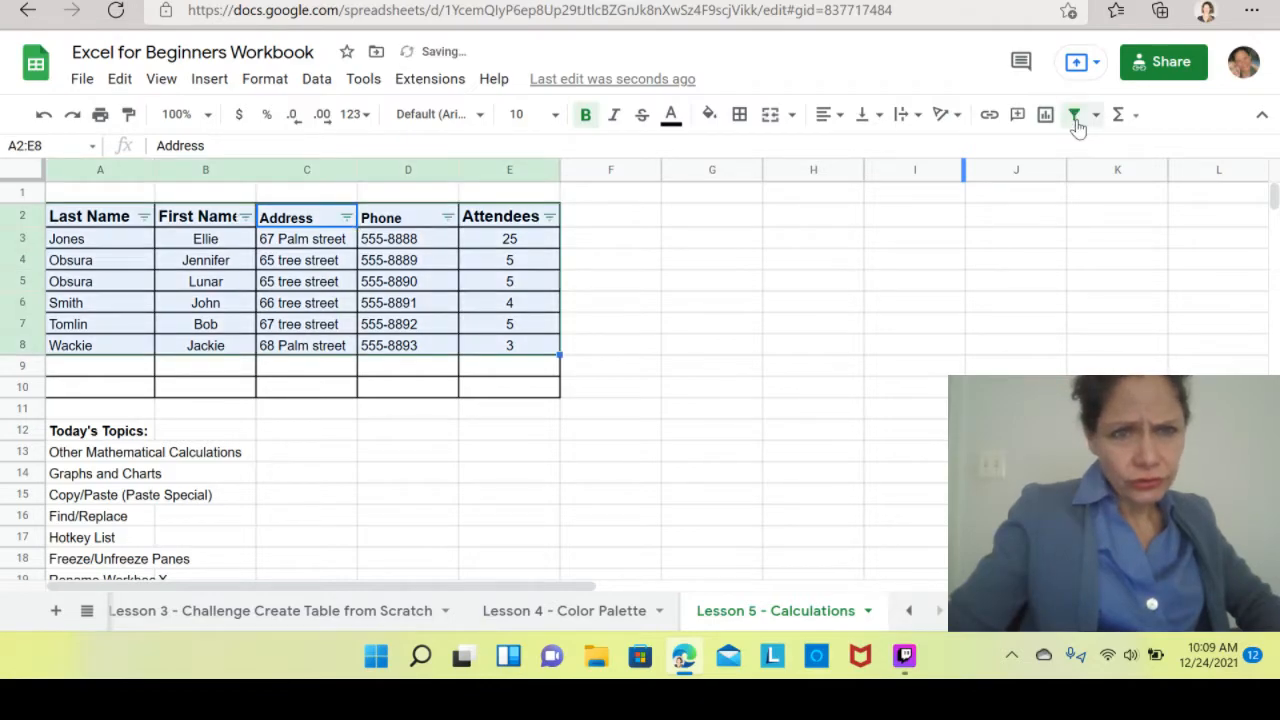
{"action": "left_click", "coordinate": [838, 413]}
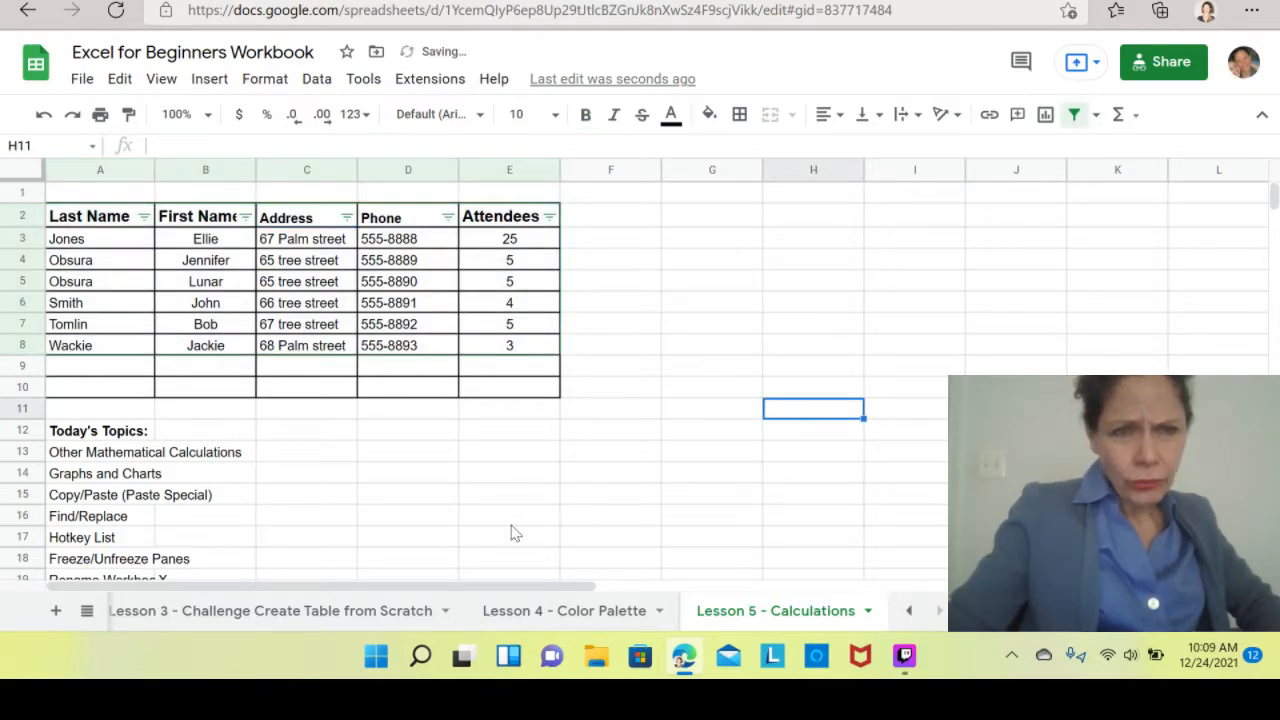
Browse the Paste special options from cell G2's context menu without applying any.
{"action": "left_click", "coordinate": [722, 222]}
{"action": "right_click", "coordinate": [722, 224]}
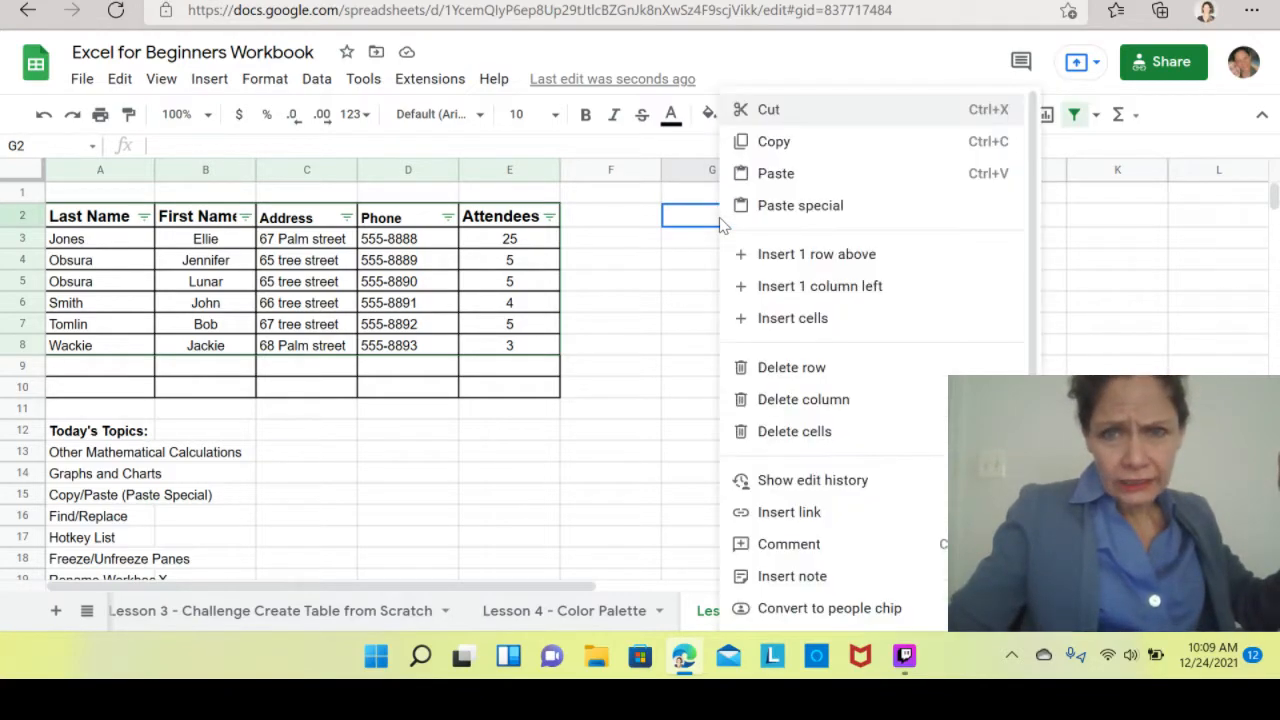
{"action": "mouse_move", "coordinate": [791, 216]}
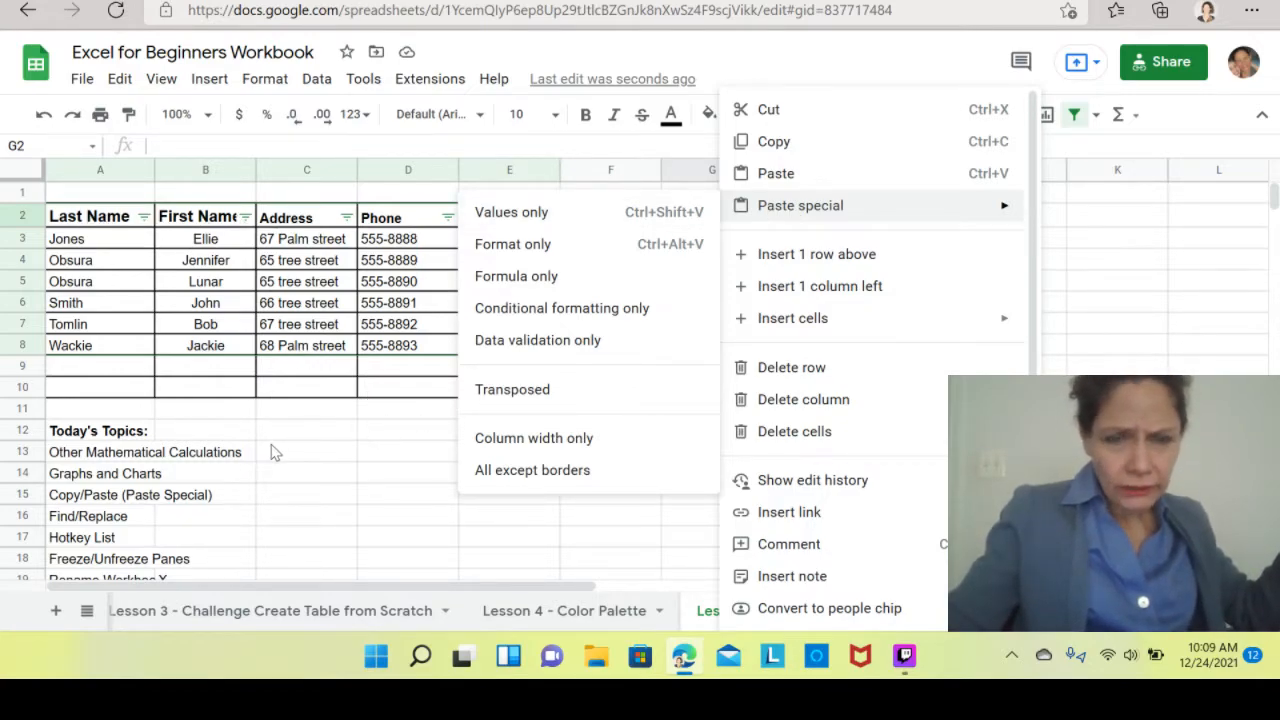
{"action": "left_click", "coordinate": [325, 475]}
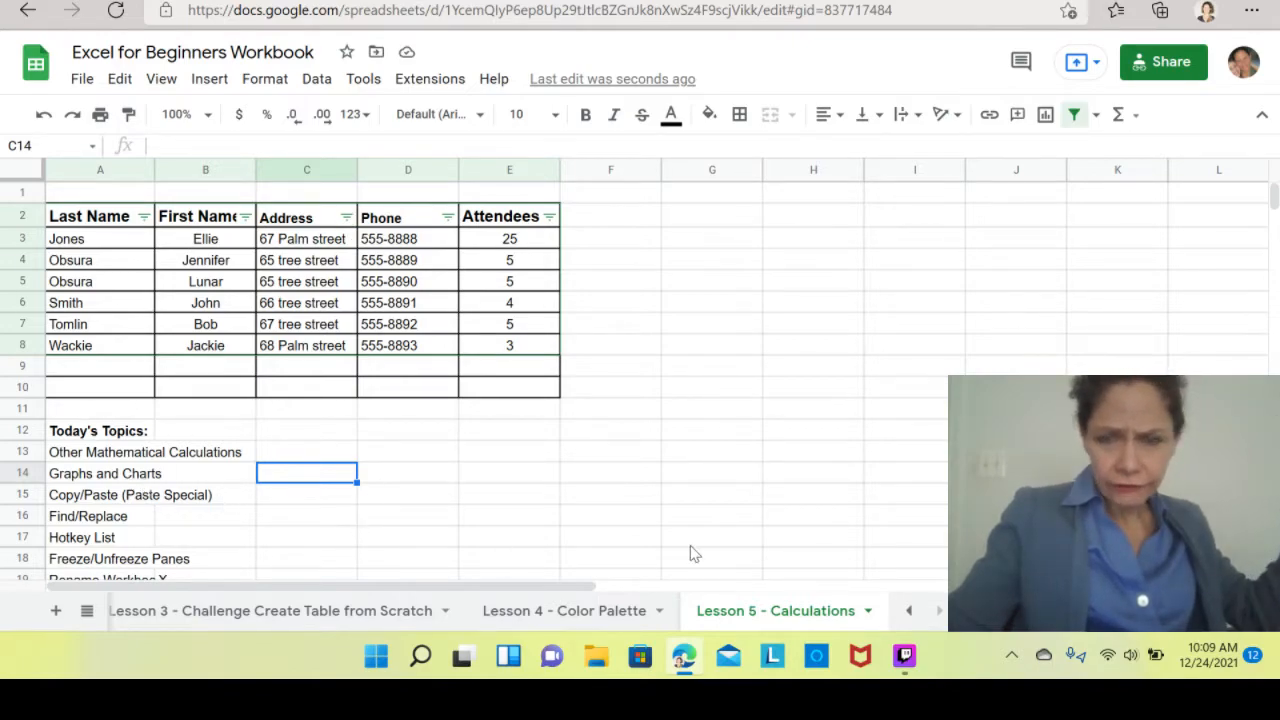
{"action": "double_click", "coordinate": [767, 621]}
{"action": "left_click", "coordinate": [795, 535]}
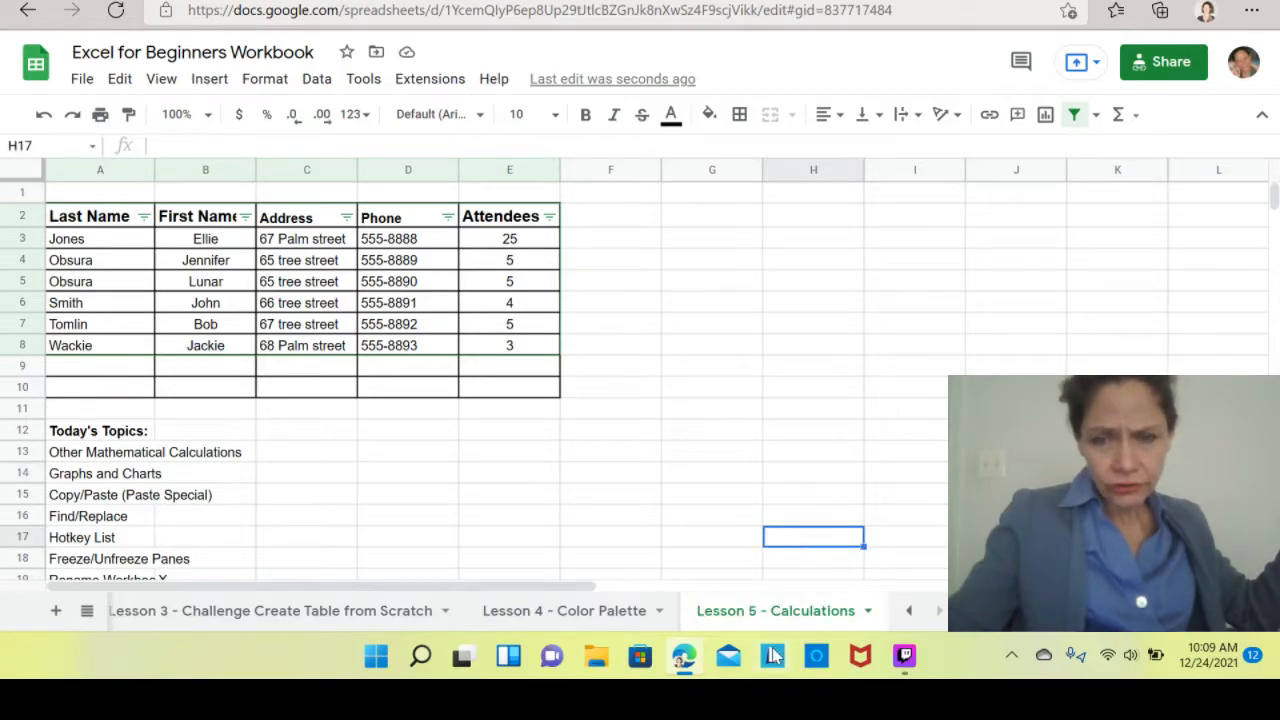
{"action": "double_click", "coordinate": [780, 612]}
{"action": "left_click", "coordinate": [810, 447]}
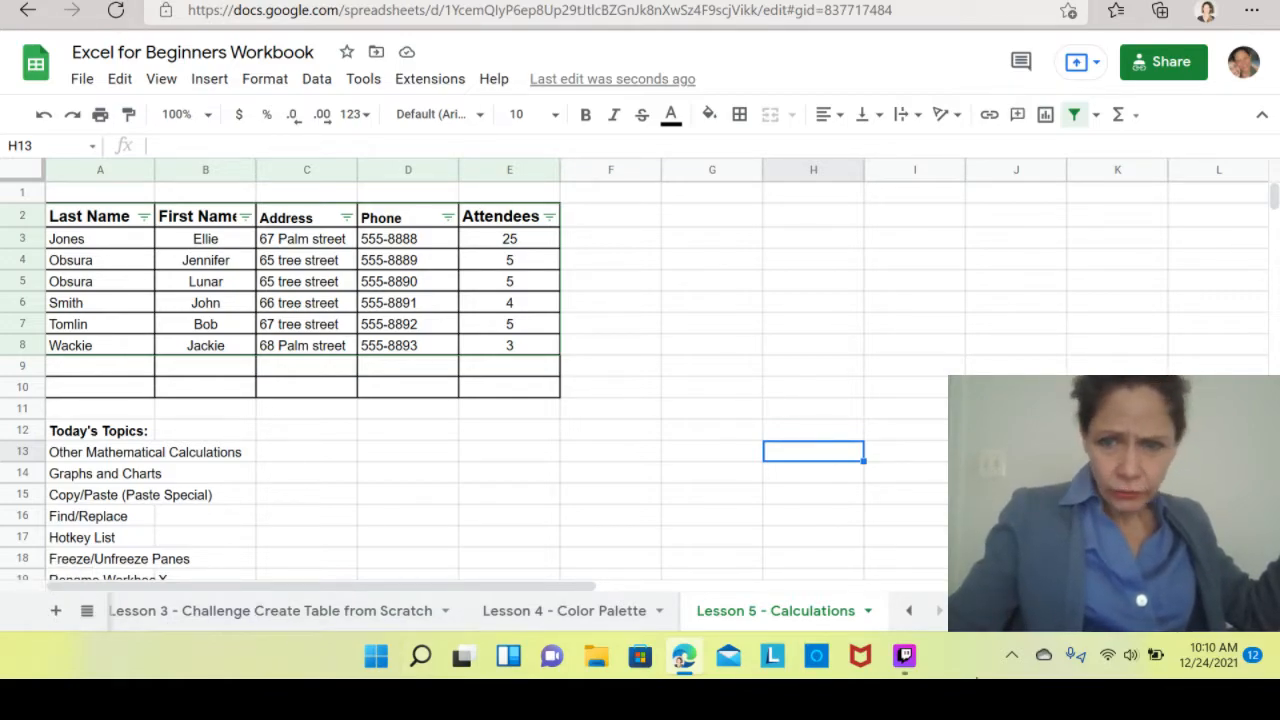
Flip through the Lesson 2, Lesson 3 Challenge and Lesson 5 sheets to compare their tables.
{"action": "left_click", "coordinate": [908, 611]}
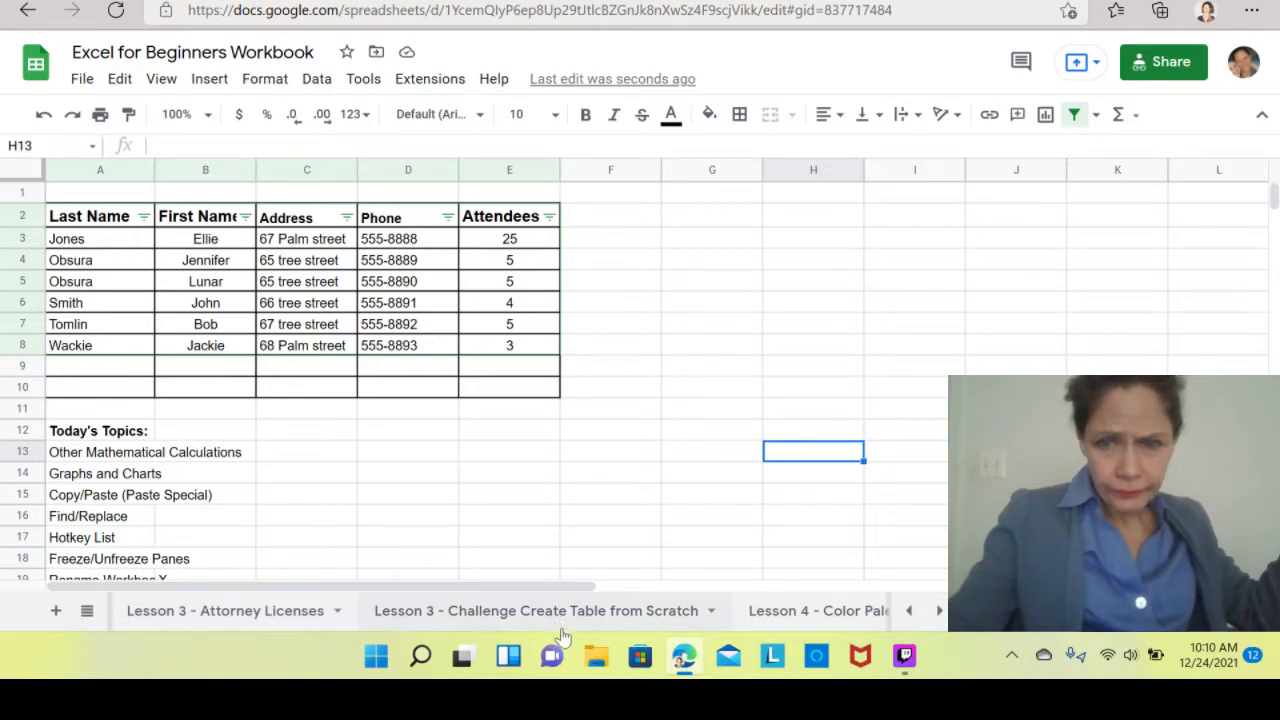
{"action": "left_click", "coordinate": [908, 611]}
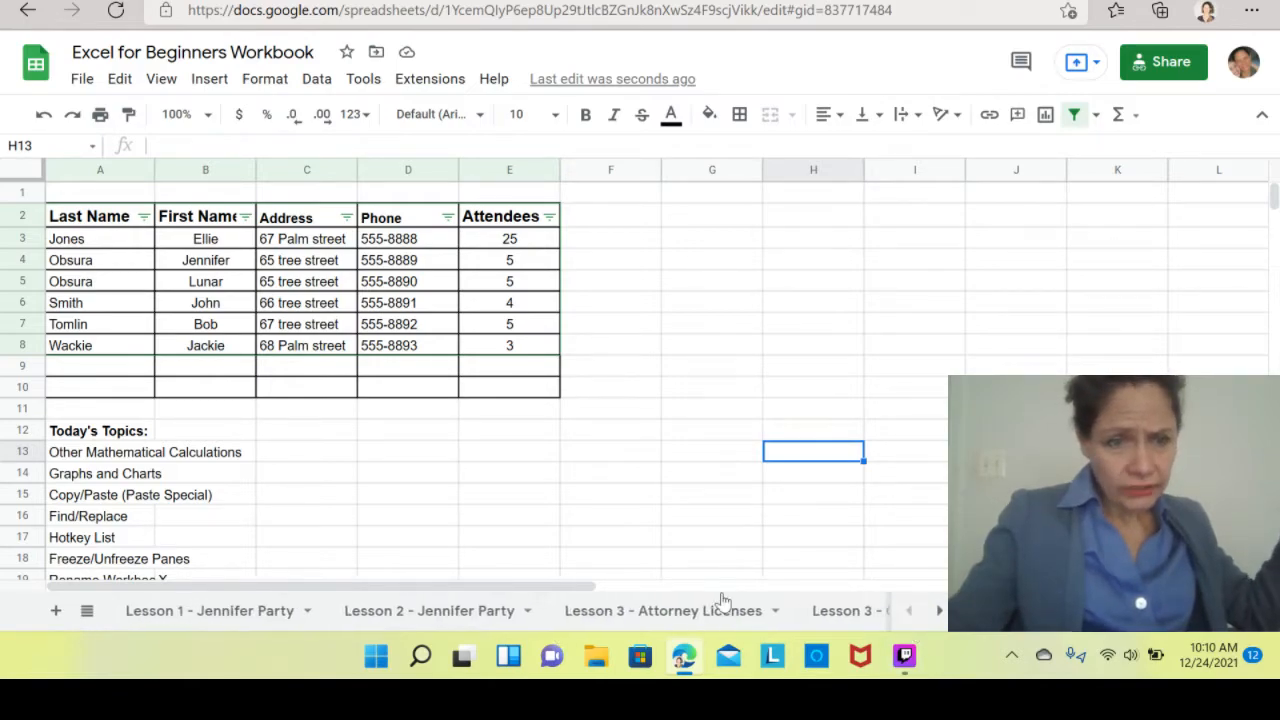
{"action": "left_click", "coordinate": [463, 614]}
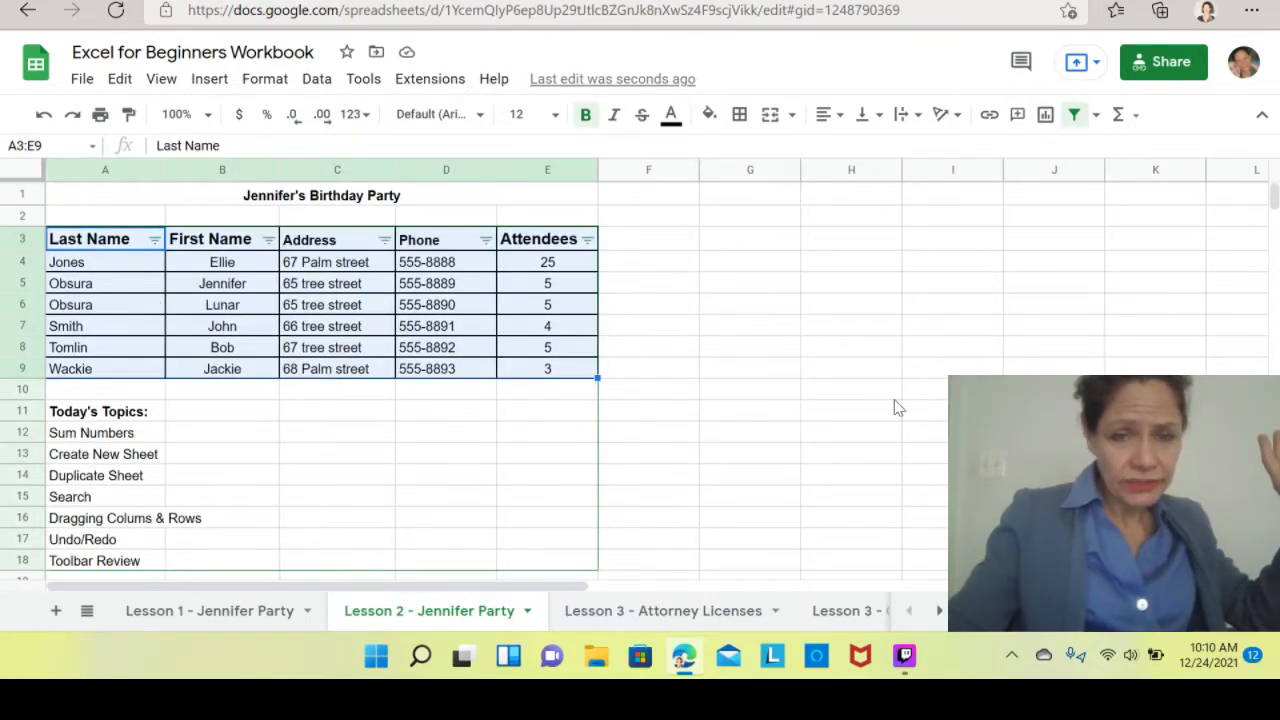
{"action": "left_click", "coordinate": [294, 308]}
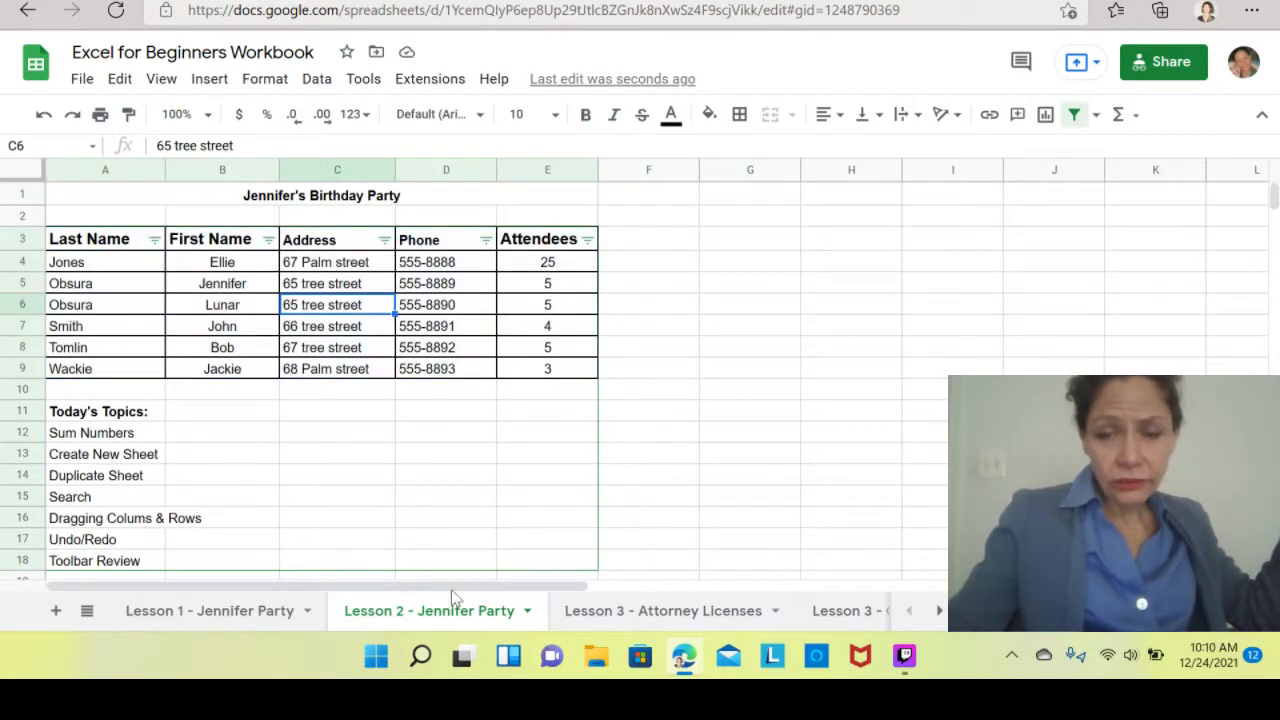
{"action": "left_click", "coordinate": [853, 618]}
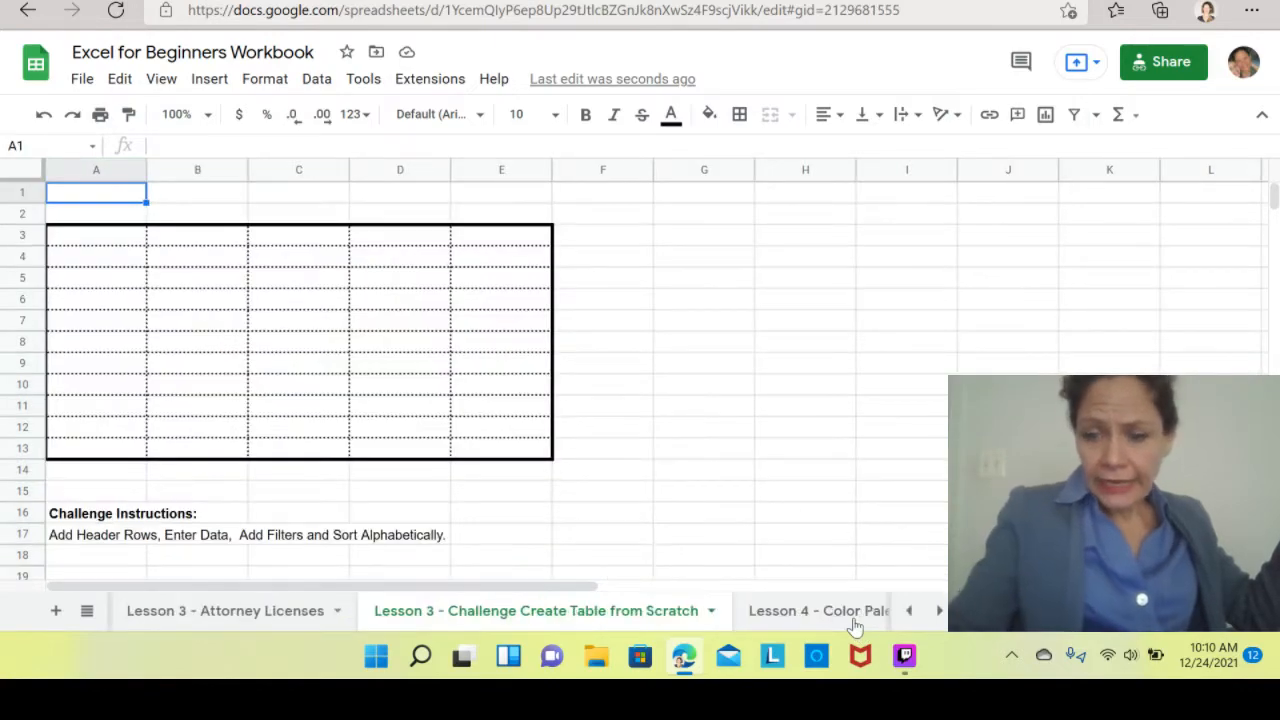
{"action": "key", "text": "Right"}
{"action": "key", "text": "Right"}
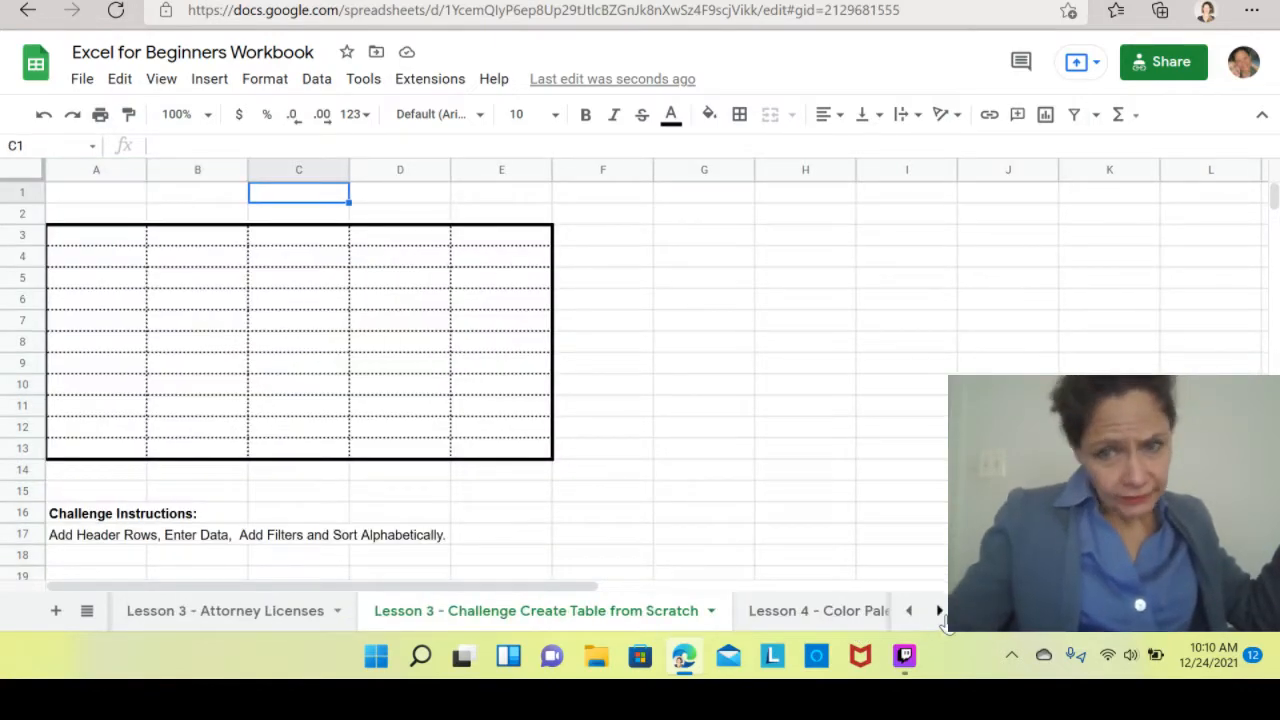
{"action": "left_click", "coordinate": [939, 610]}
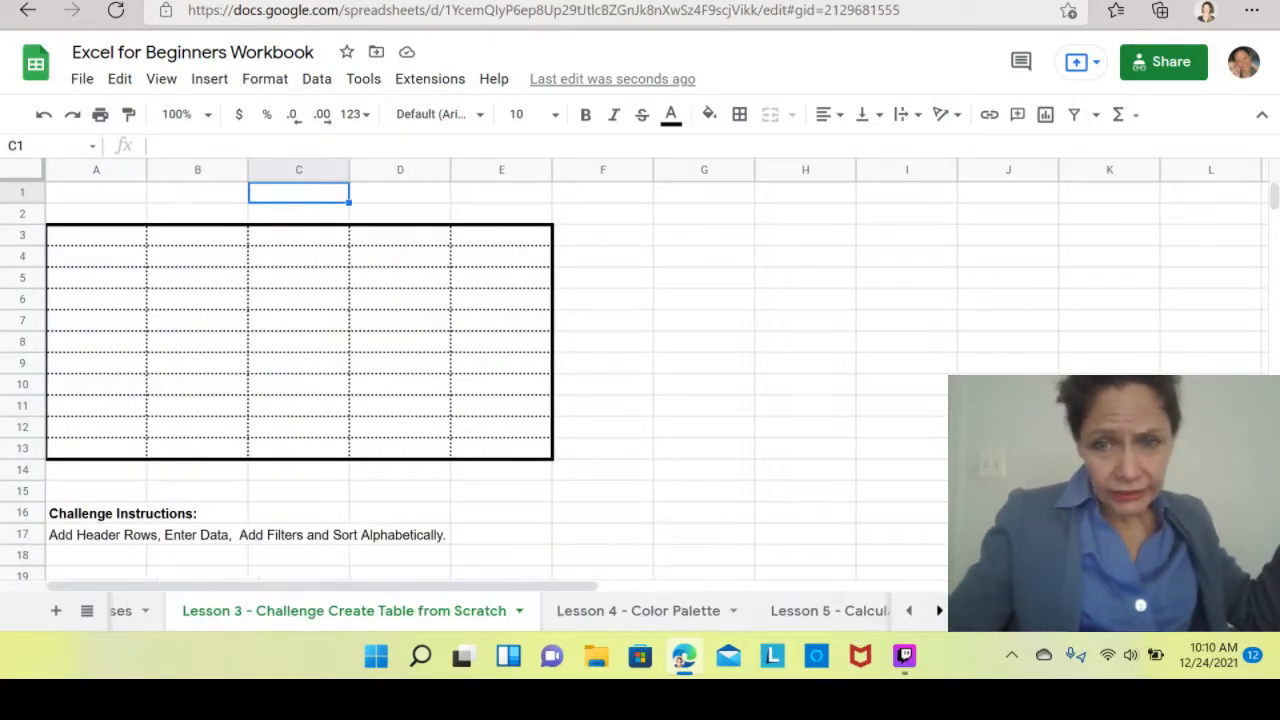
{"action": "left_click", "coordinate": [819, 614]}
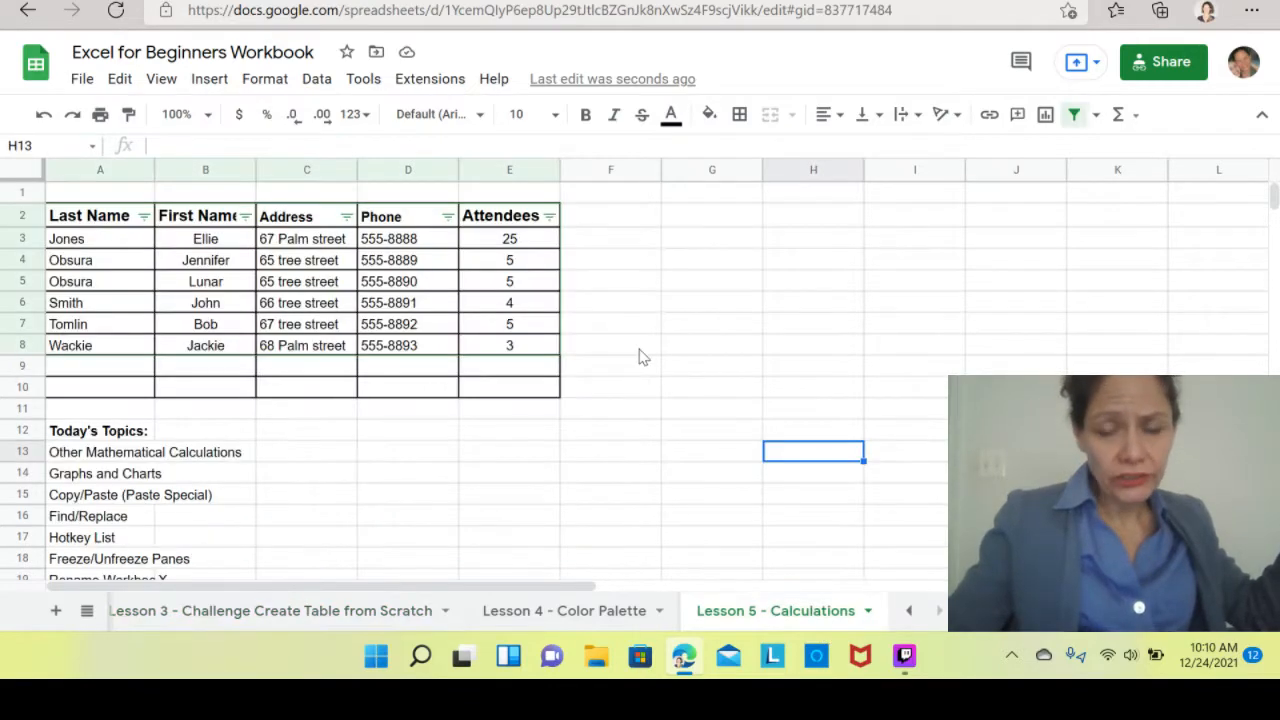
Paste only the values of the copied guest table into cell G2.
{"action": "left_click", "coordinate": [705, 223]}
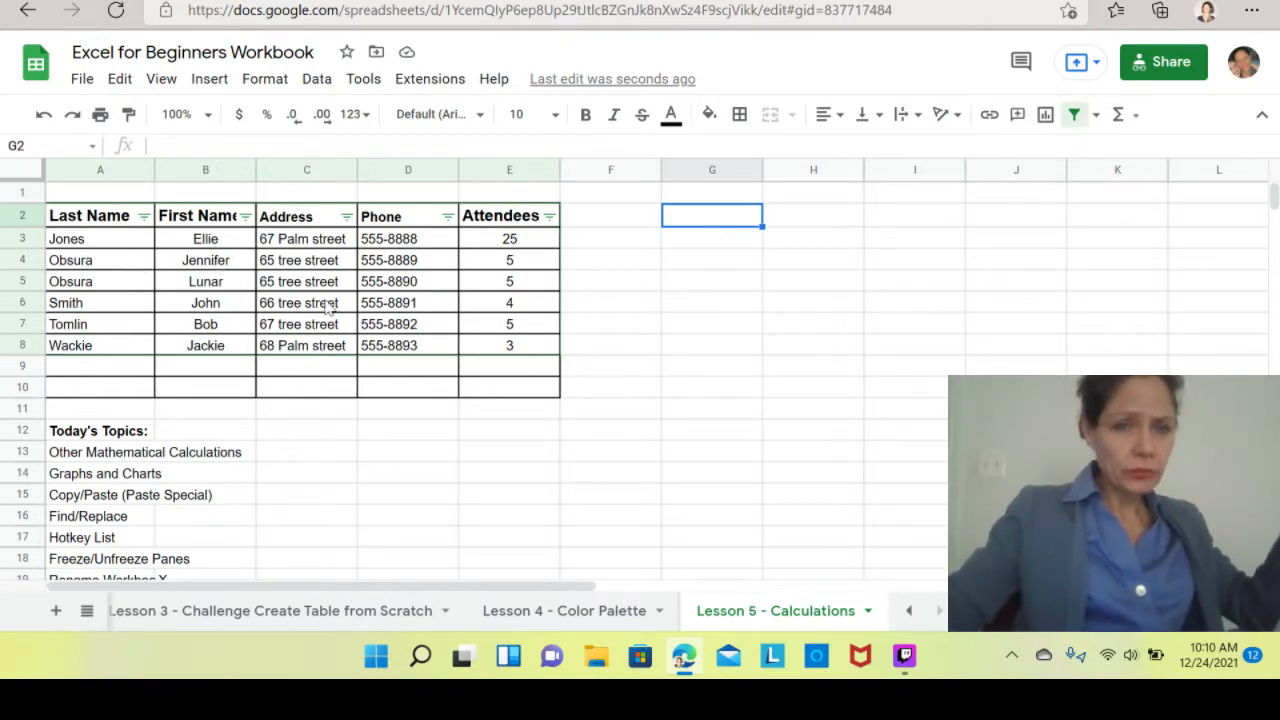
{"action": "right_click", "coordinate": [715, 222]}
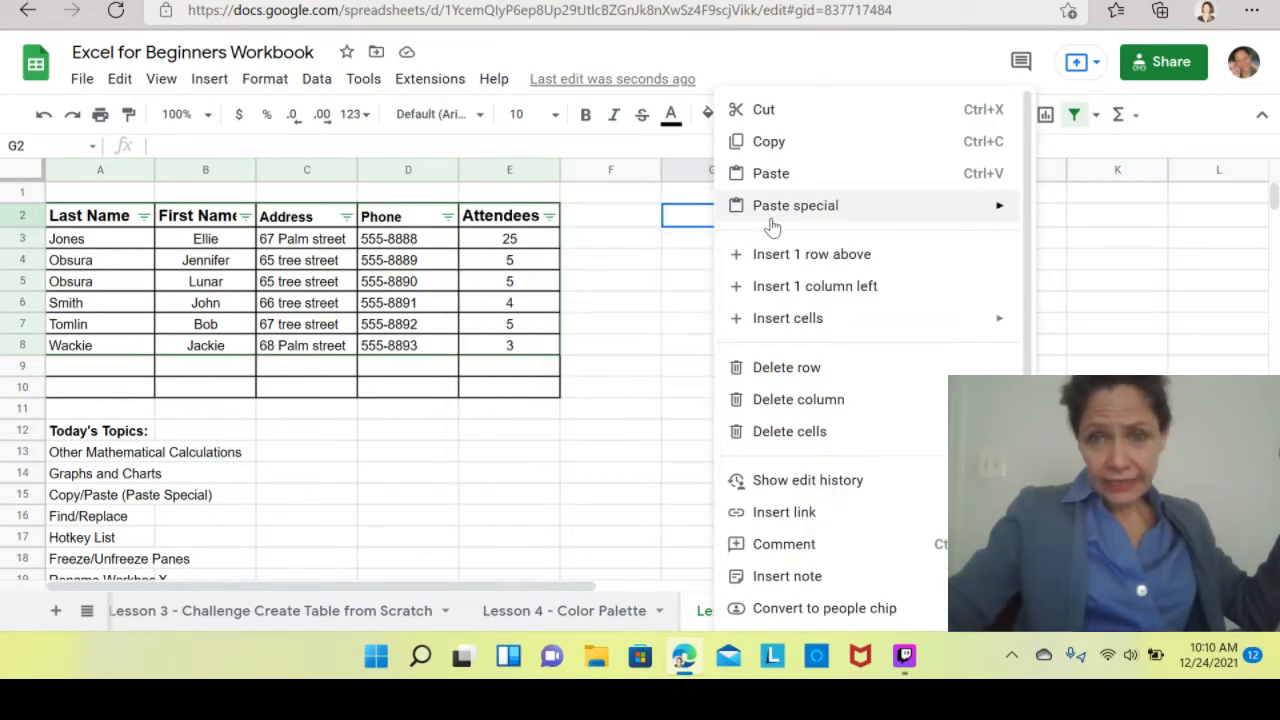
{"action": "mouse_move", "coordinate": [788, 222]}
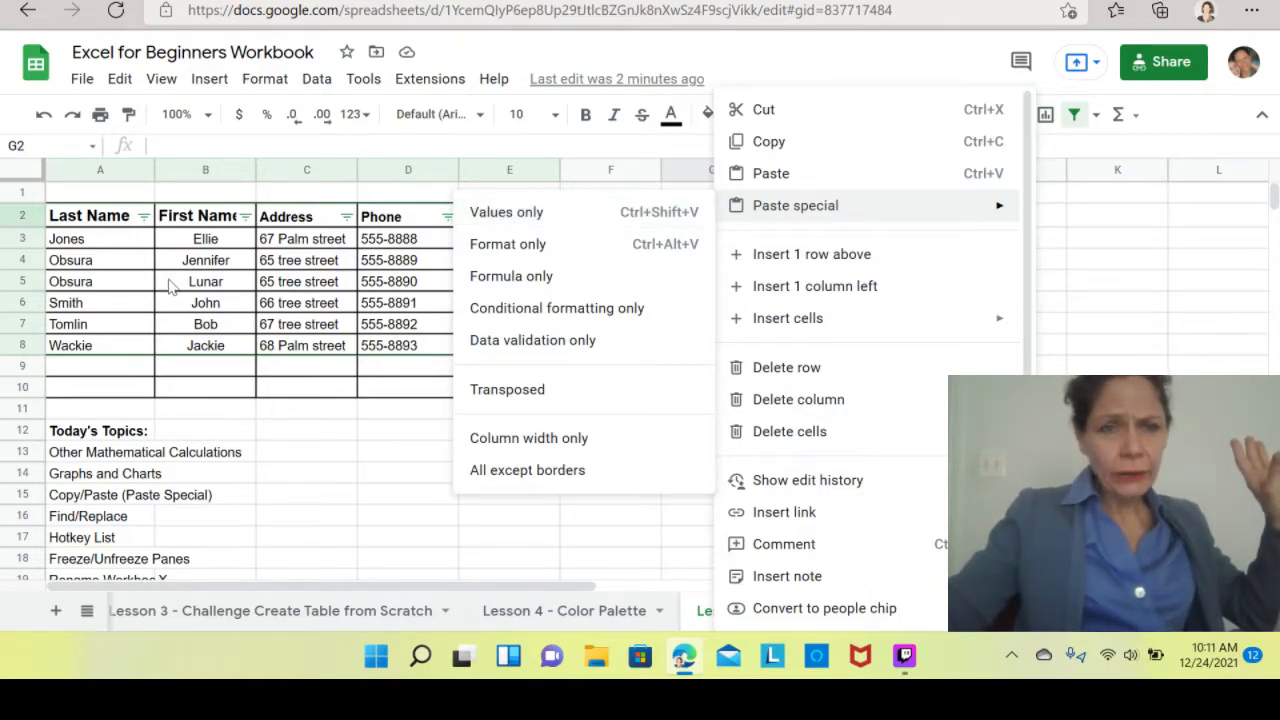
{"action": "left_click", "coordinate": [531, 224]}
{"action": "left_click", "coordinate": [796, 448]}
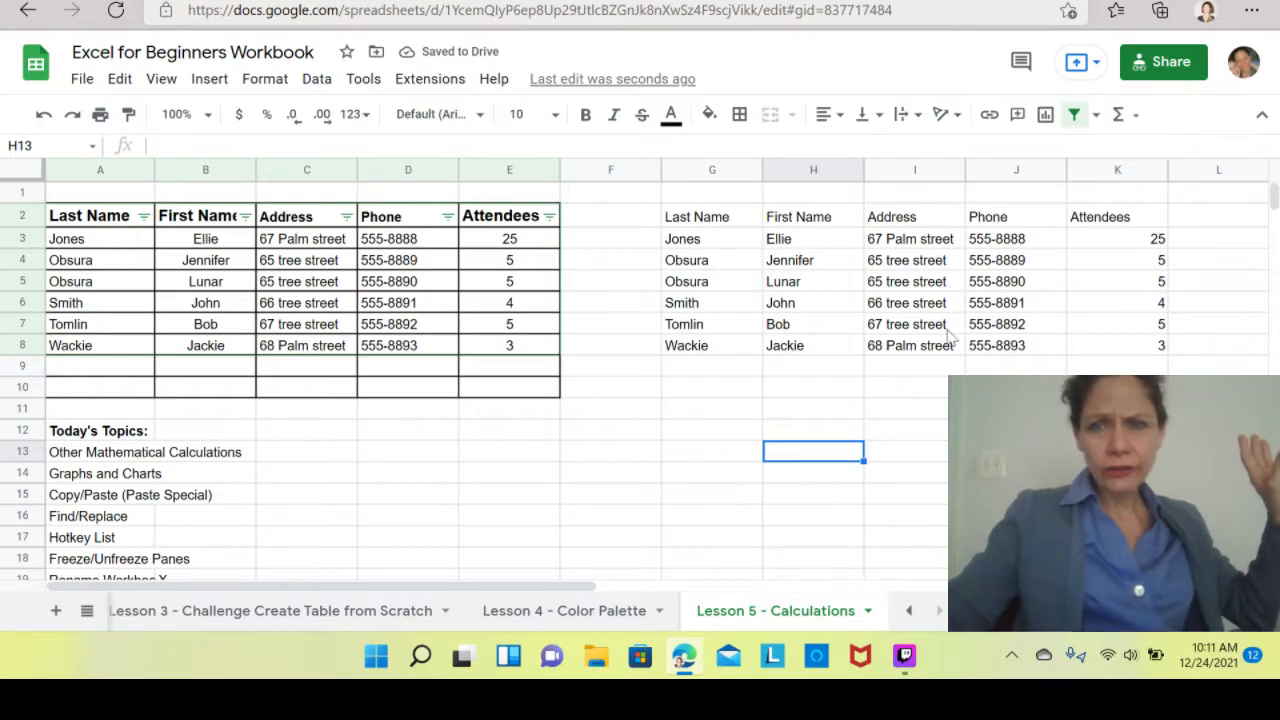
Add all borders to the pasted range G2:K8, then undo both the borders and the values paste.
{"action": "left_click", "coordinate": [915, 346]}
{"action": "left_click", "coordinate": [792, 305]}
{"action": "mouse_move", "coordinate": [697, 220]}
{"action": "left_mouse_down"}
{"action": "mouse_move", "coordinate": [1200, 300]}
{"action": "mouse_move", "coordinate": [1180, 351]}
{"action": "mouse_move", "coordinate": [1150, 356]}
{"action": "left_mouse_up"}
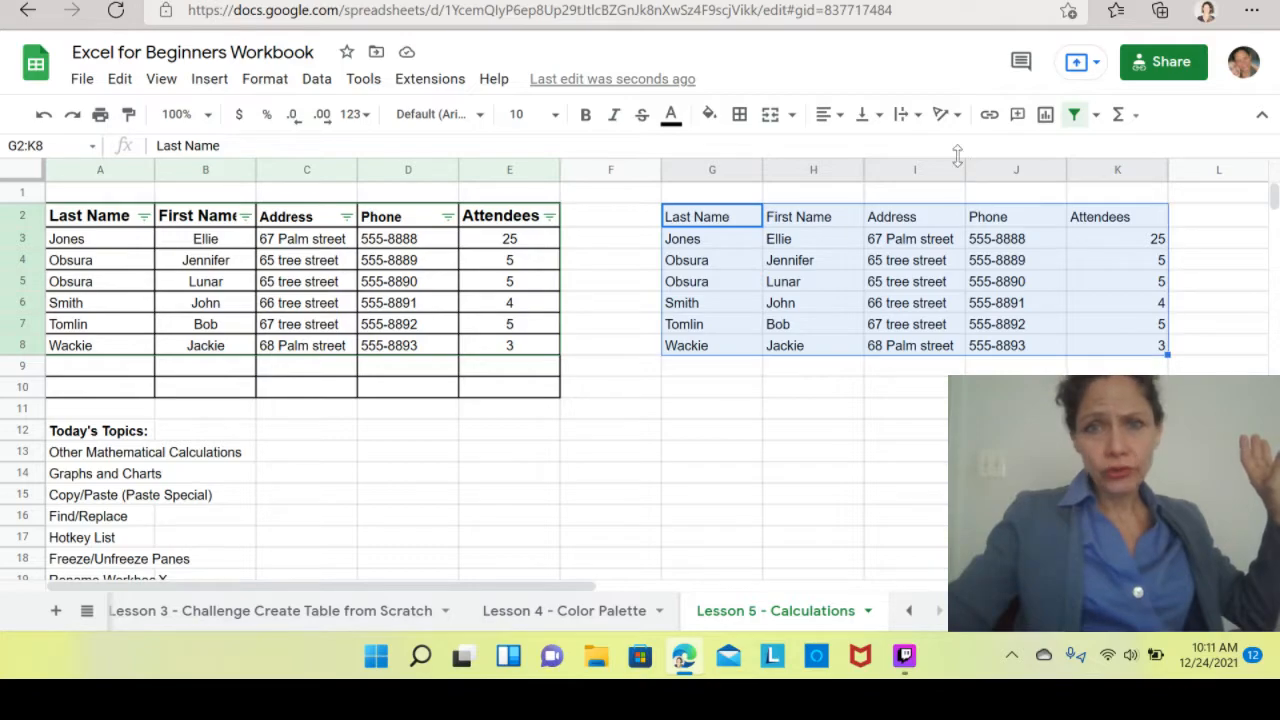
{"action": "left_click", "coordinate": [739, 114]}
{"action": "left_click", "coordinate": [740, 150]}
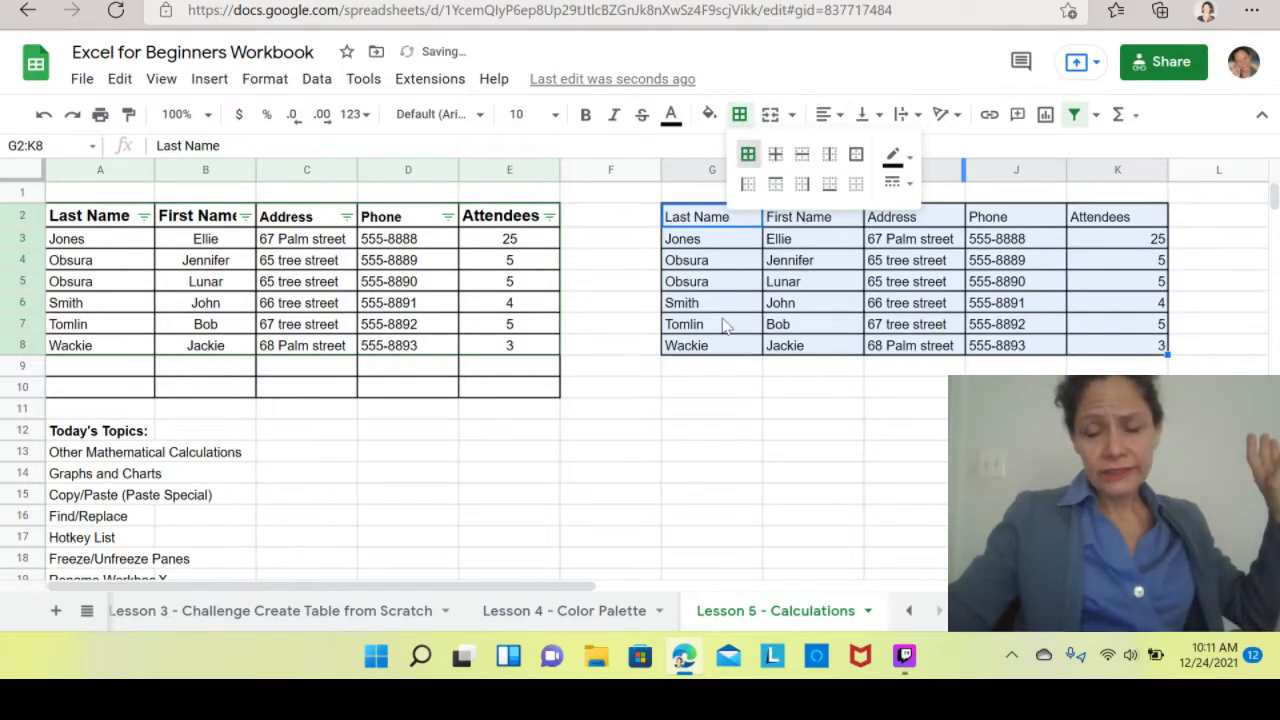
{"action": "left_click", "coordinate": [812, 474]}
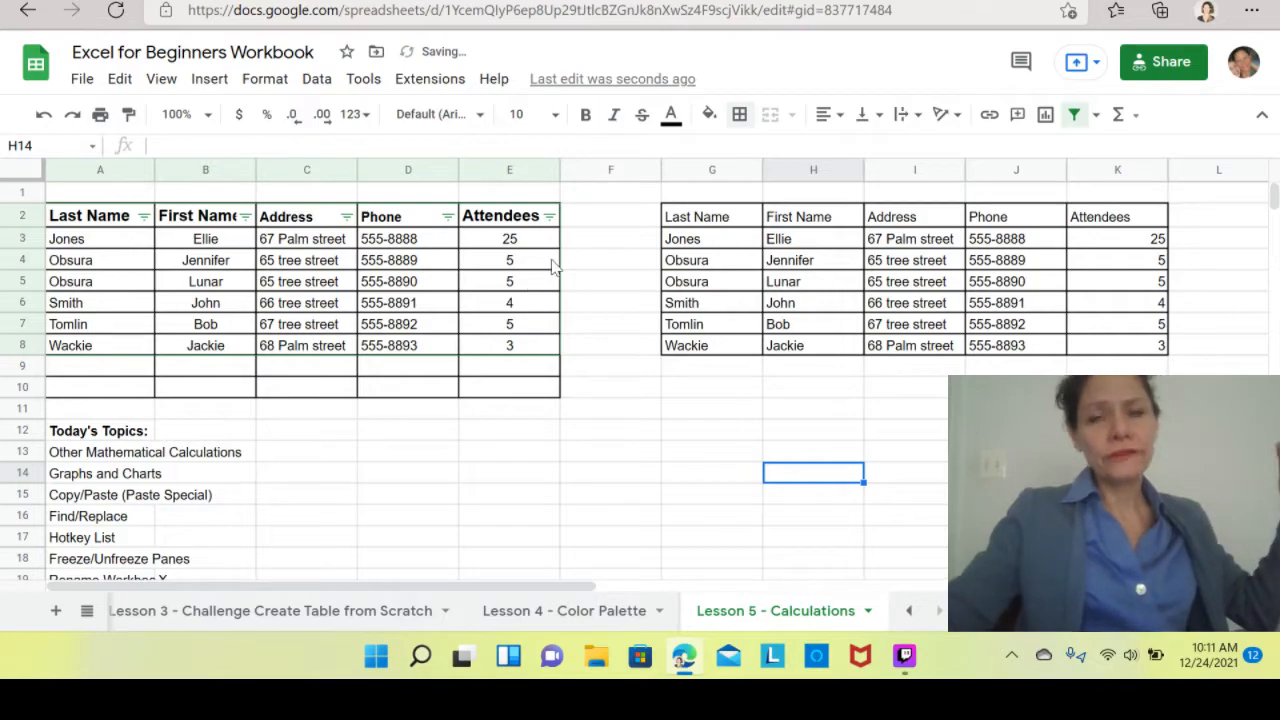
{"action": "left_click", "coordinate": [44, 119]}
{"action": "left_click", "coordinate": [44, 119]}
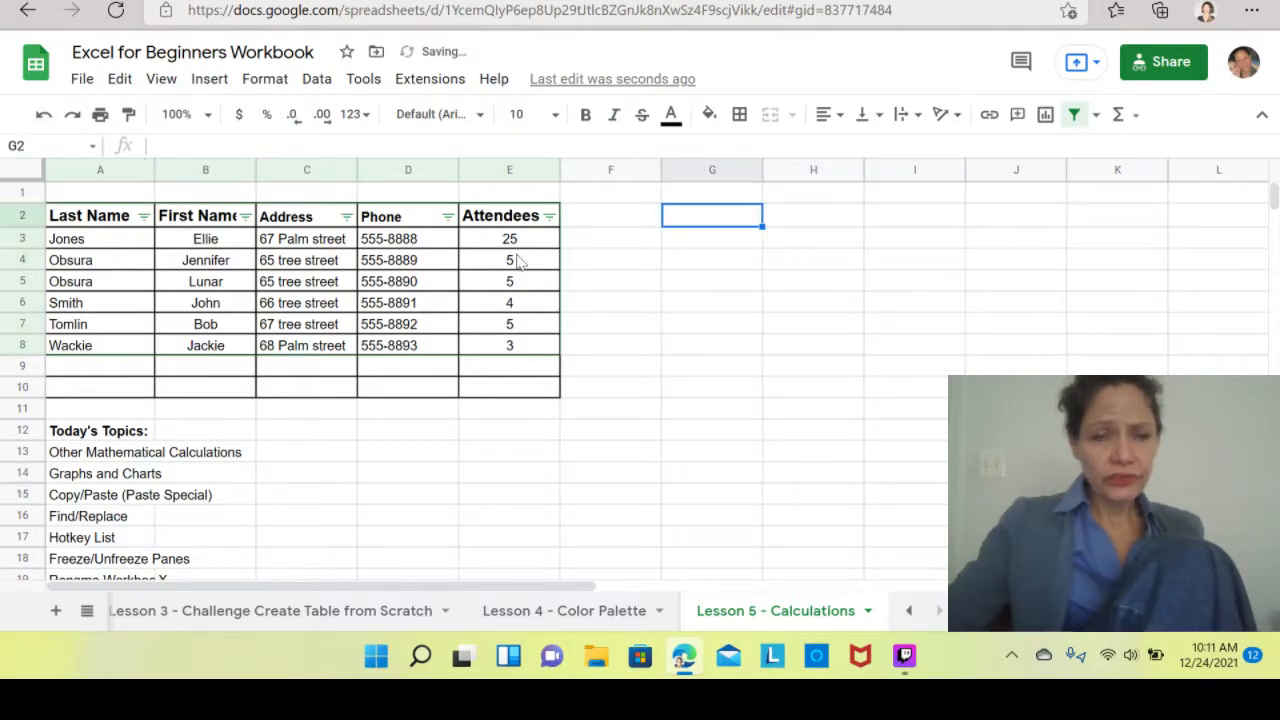
Enter x in cell B15 beside the Copy/Paste topic.
{"action": "left_click", "coordinate": [410, 512]}
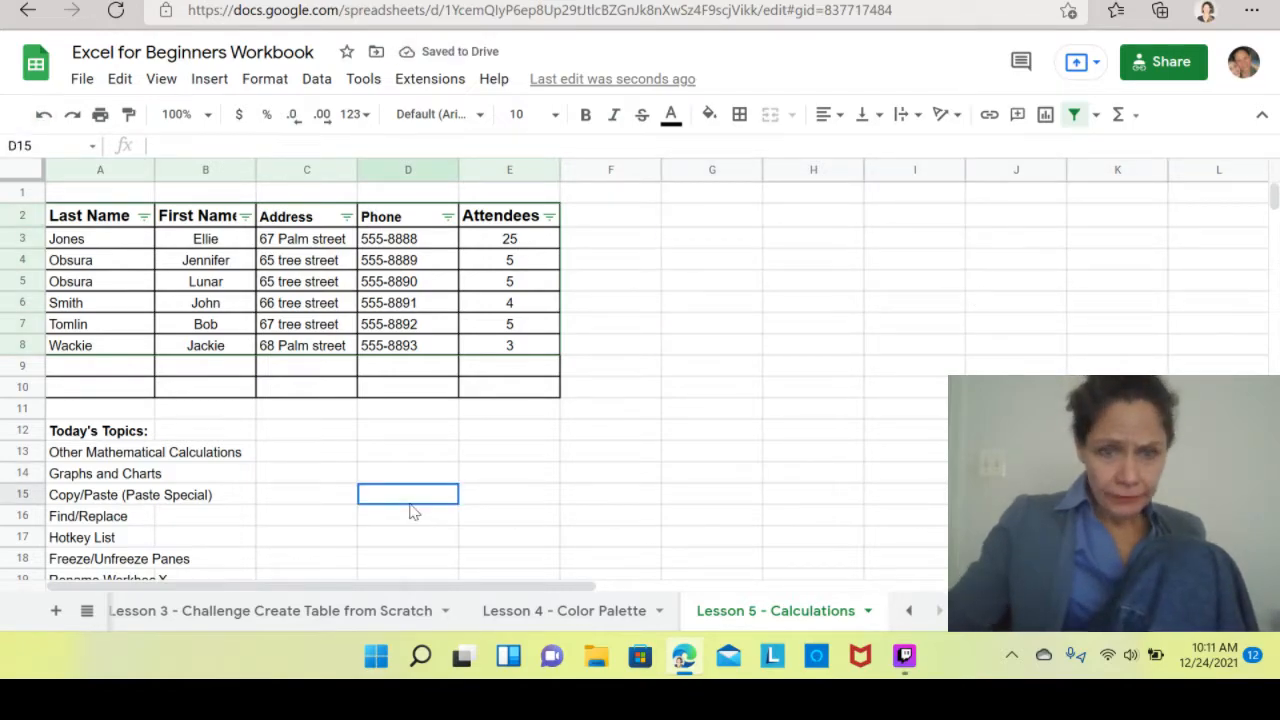
{"action": "key", "text": "Down"}
{"action": "key", "text": "Down"}
{"action": "key", "text": "Down"}
{"action": "key", "text": "Down"}
{"action": "key", "text": "Down"}
{"action": "key", "text": "Down"}
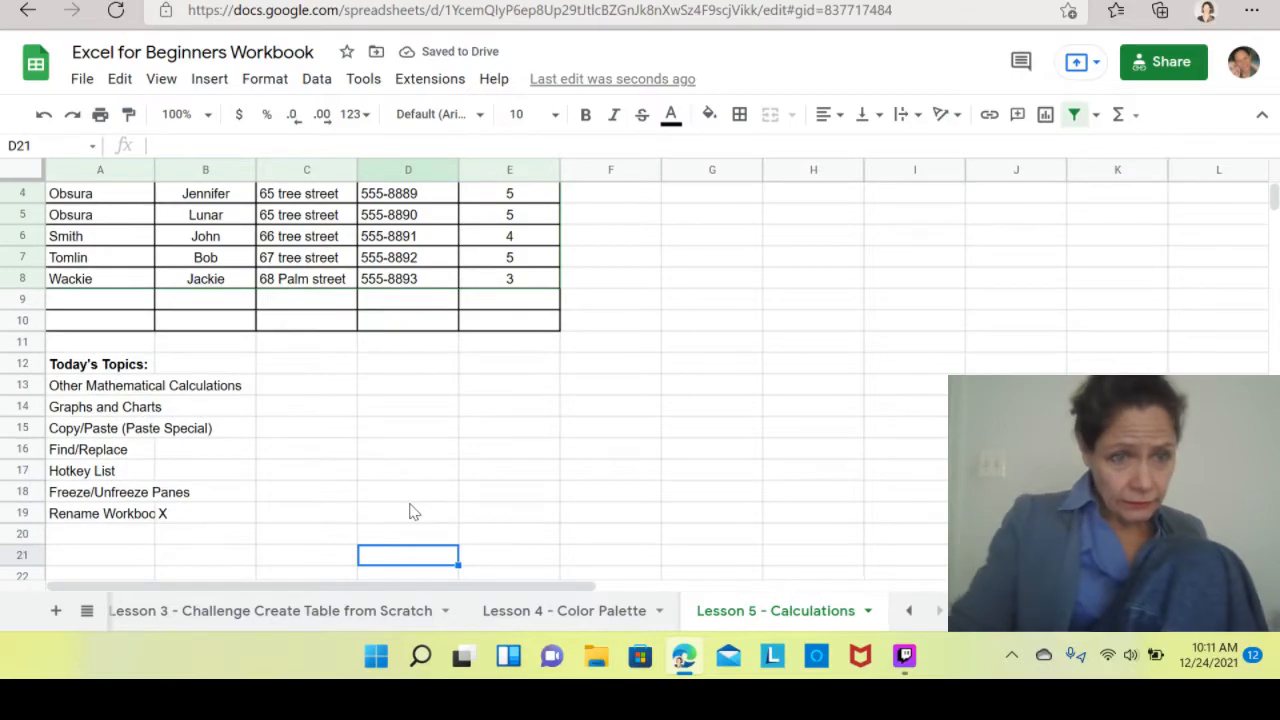
{"action": "left_click", "coordinate": [226, 408]}
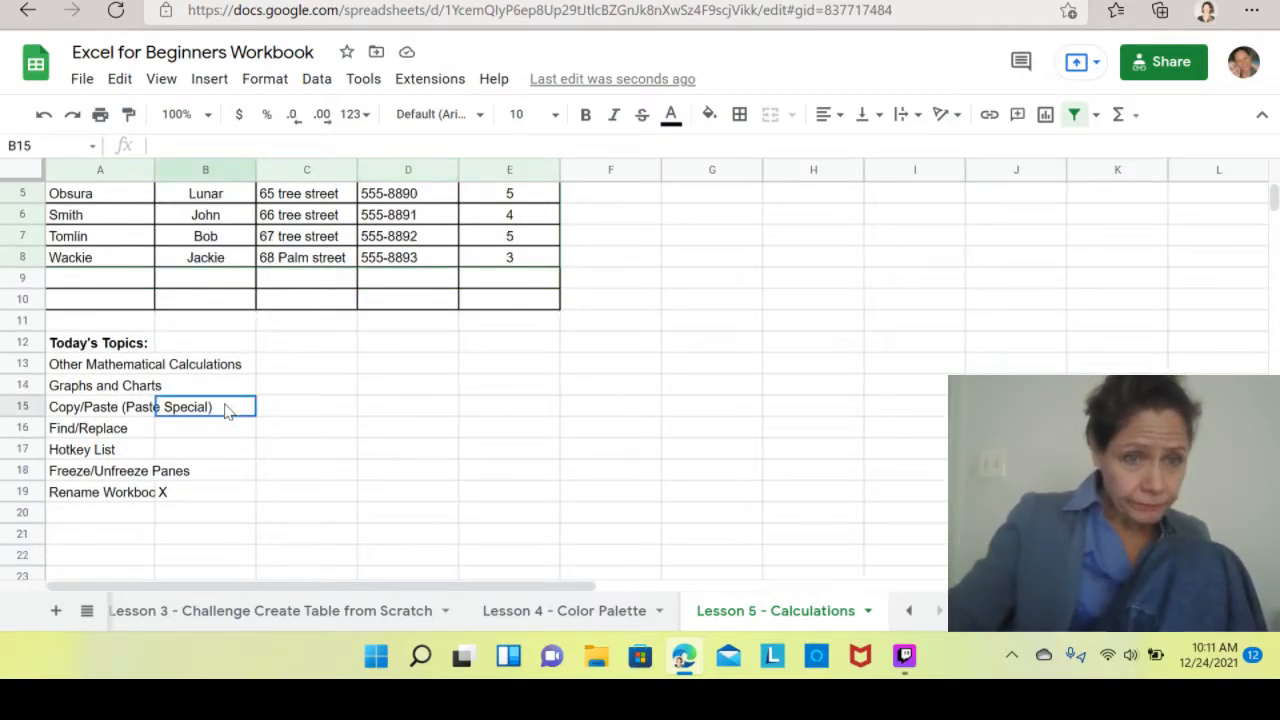
{"action": "type", "text": "x"}
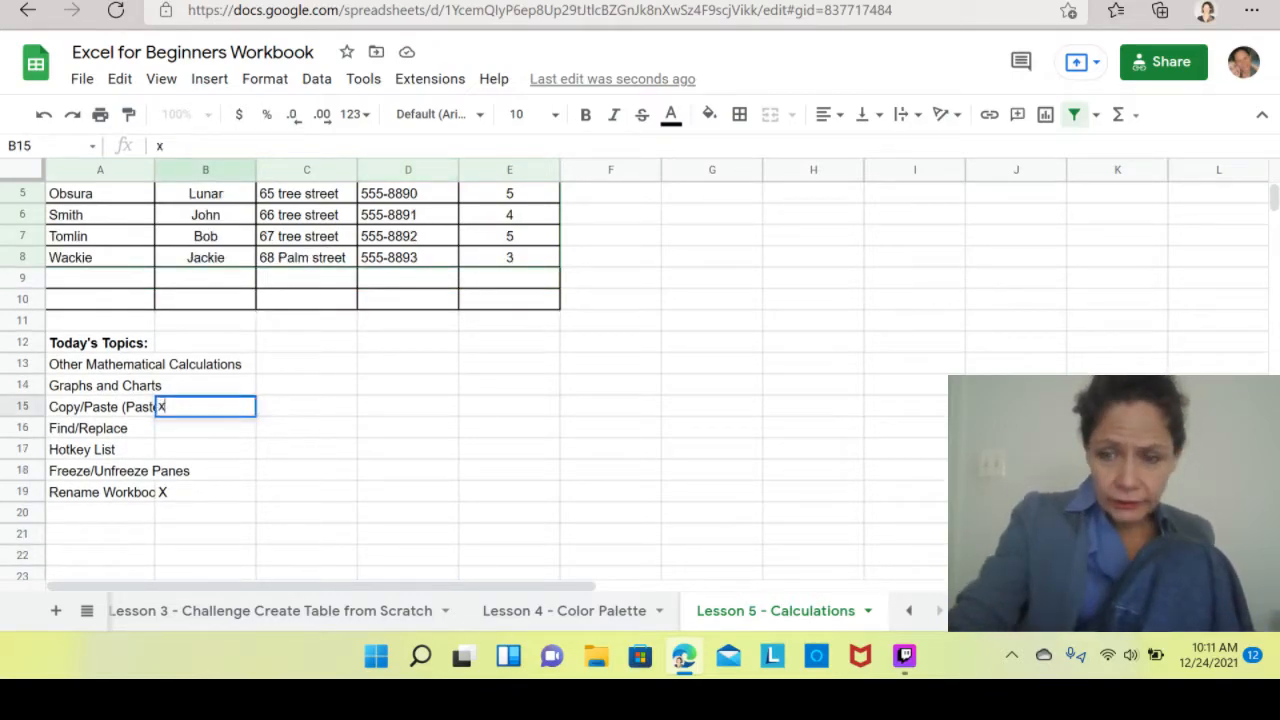
{"action": "key", "text": "Return"}
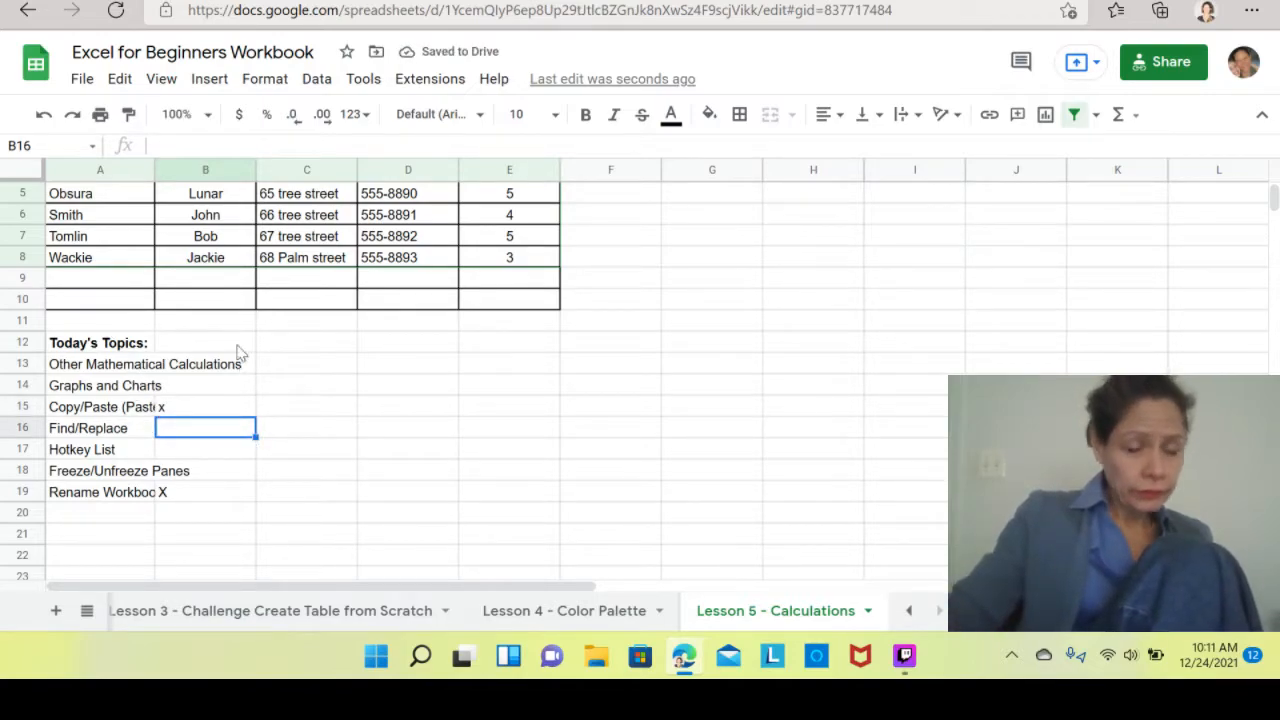
Inspect cells A14, B14 and B15 of the topics list to see how overflowing text is cut off.
{"action": "left_click", "coordinate": [90, 393]}
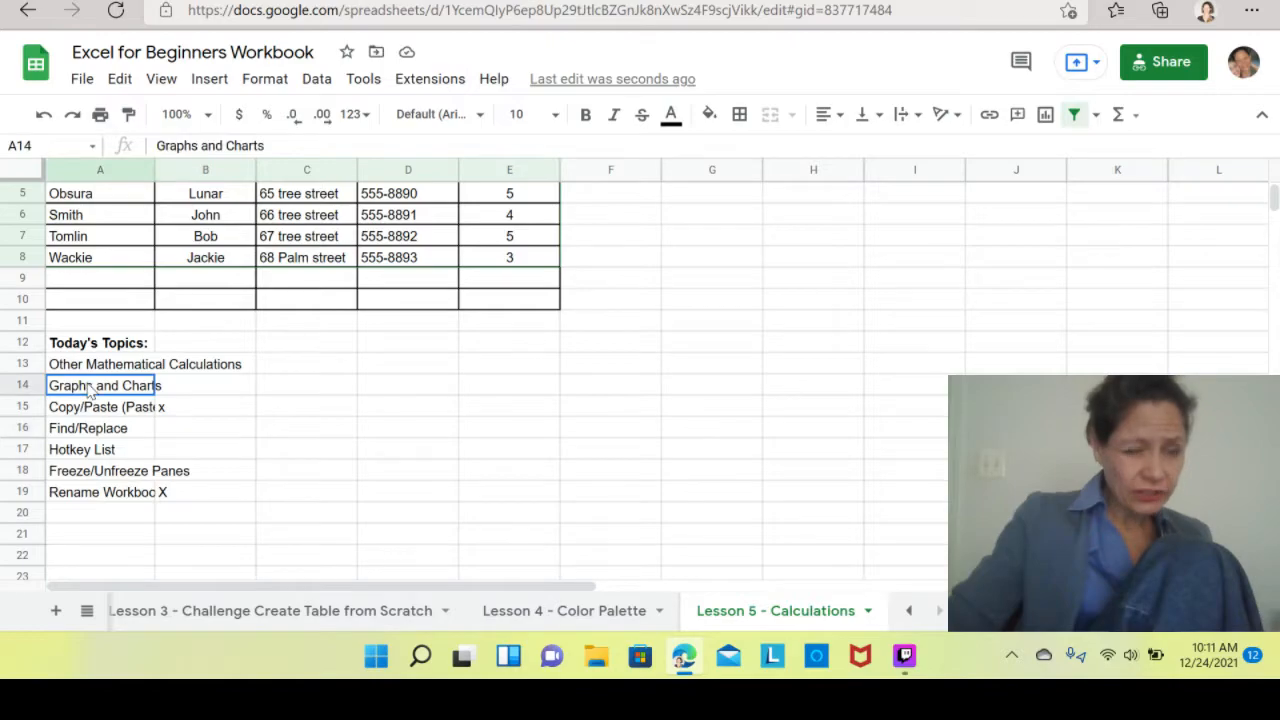
{"action": "left_click", "coordinate": [193, 393]}
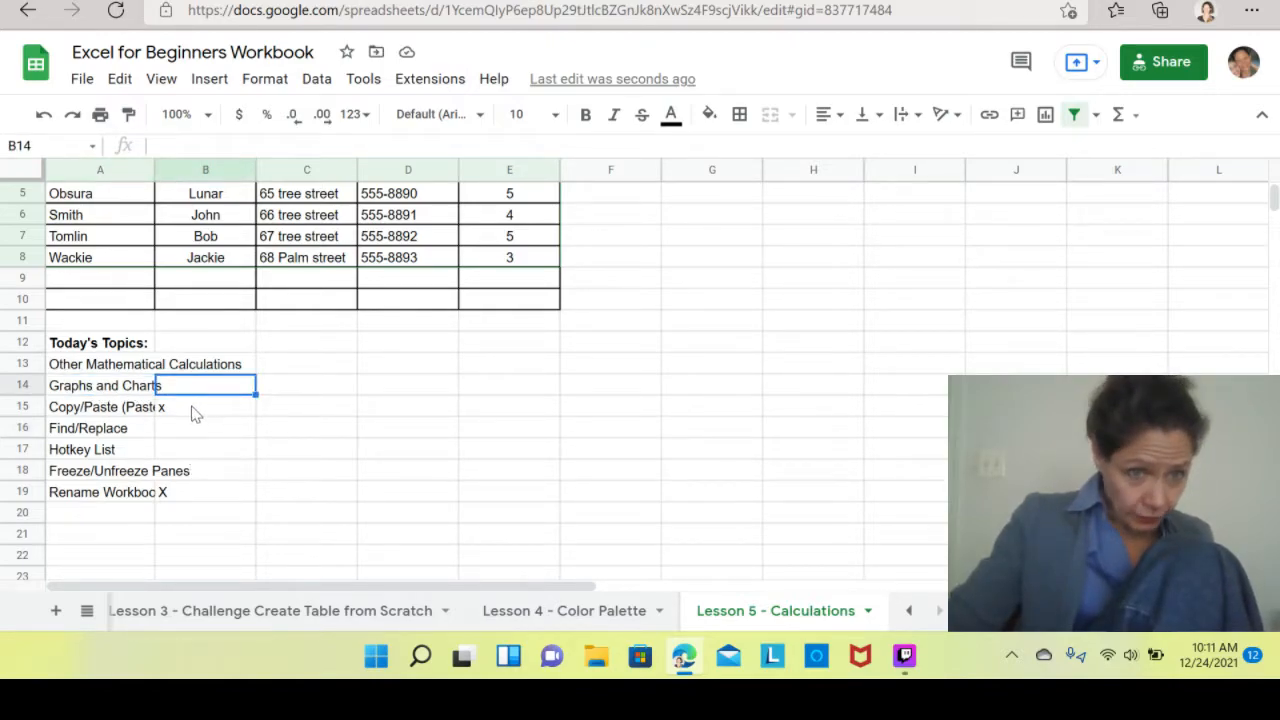
{"action": "left_click", "coordinate": [195, 416]}
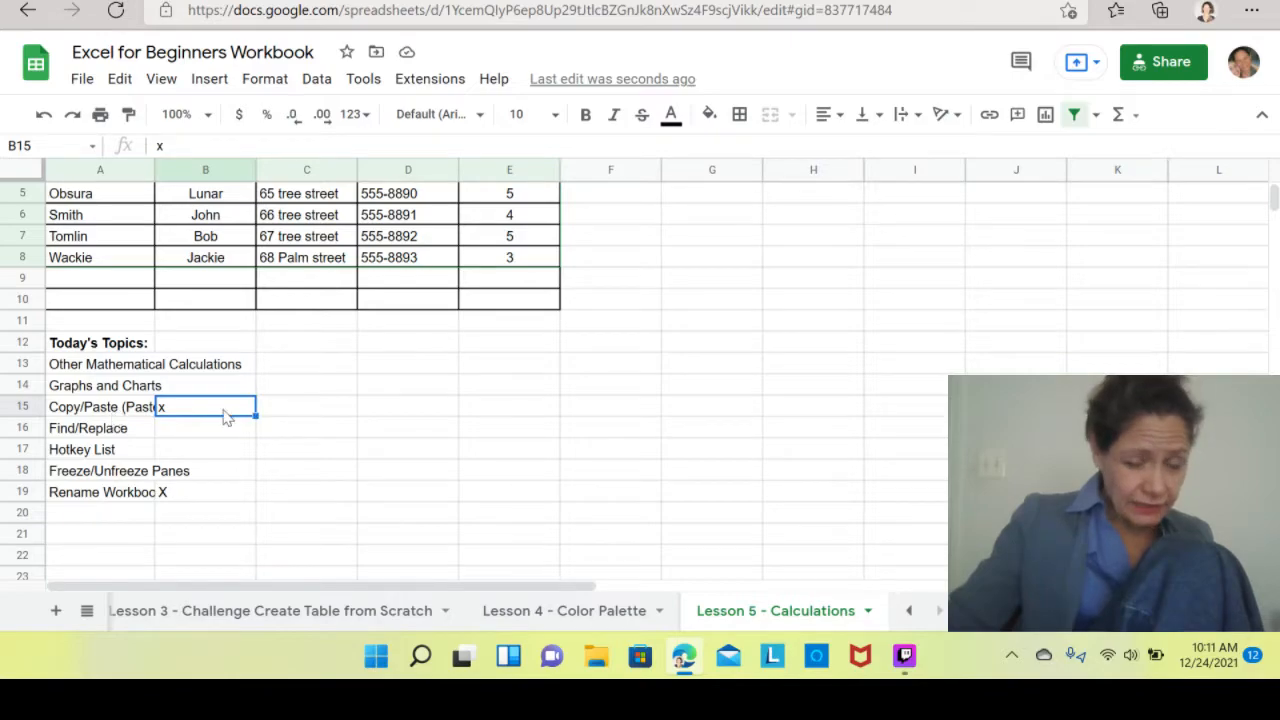
{"action": "left_click", "coordinate": [370, 437]}
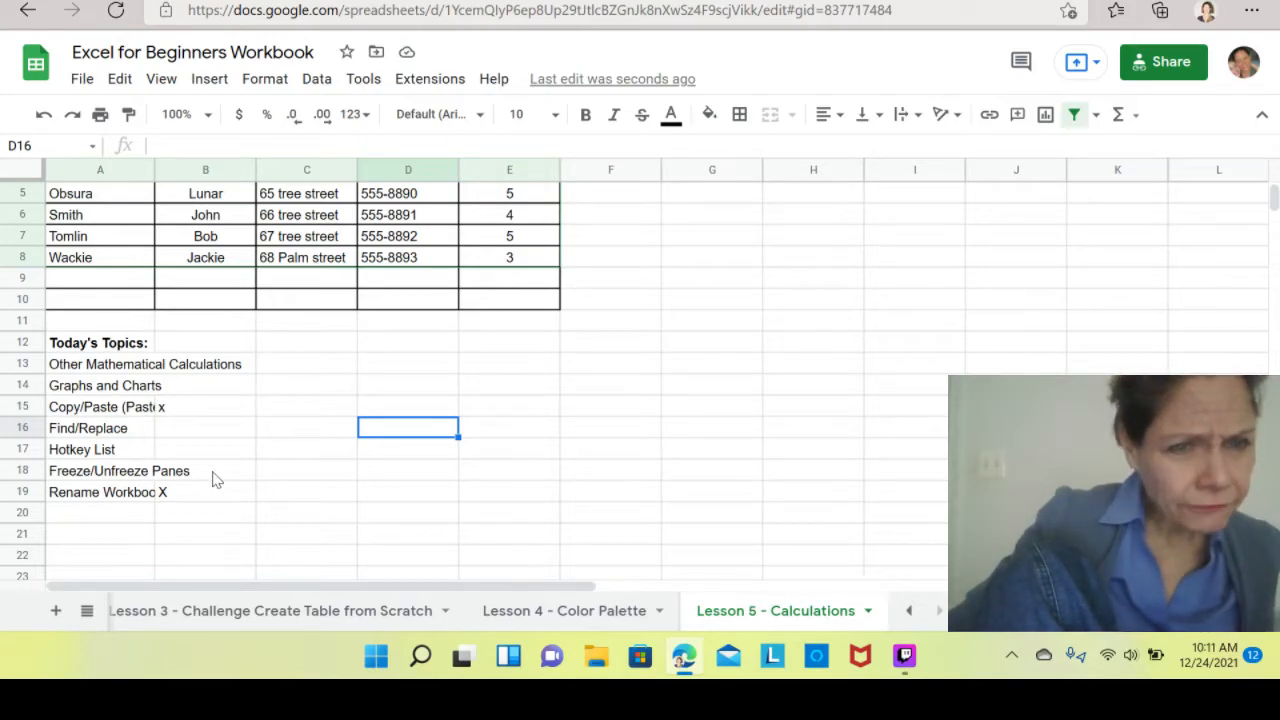
Copy the Today's Topics list in A12:A19 and paste it at cell G2.
{"action": "left_click_drag", "start_coordinate": [90, 345], "coordinate": [67, 507]}
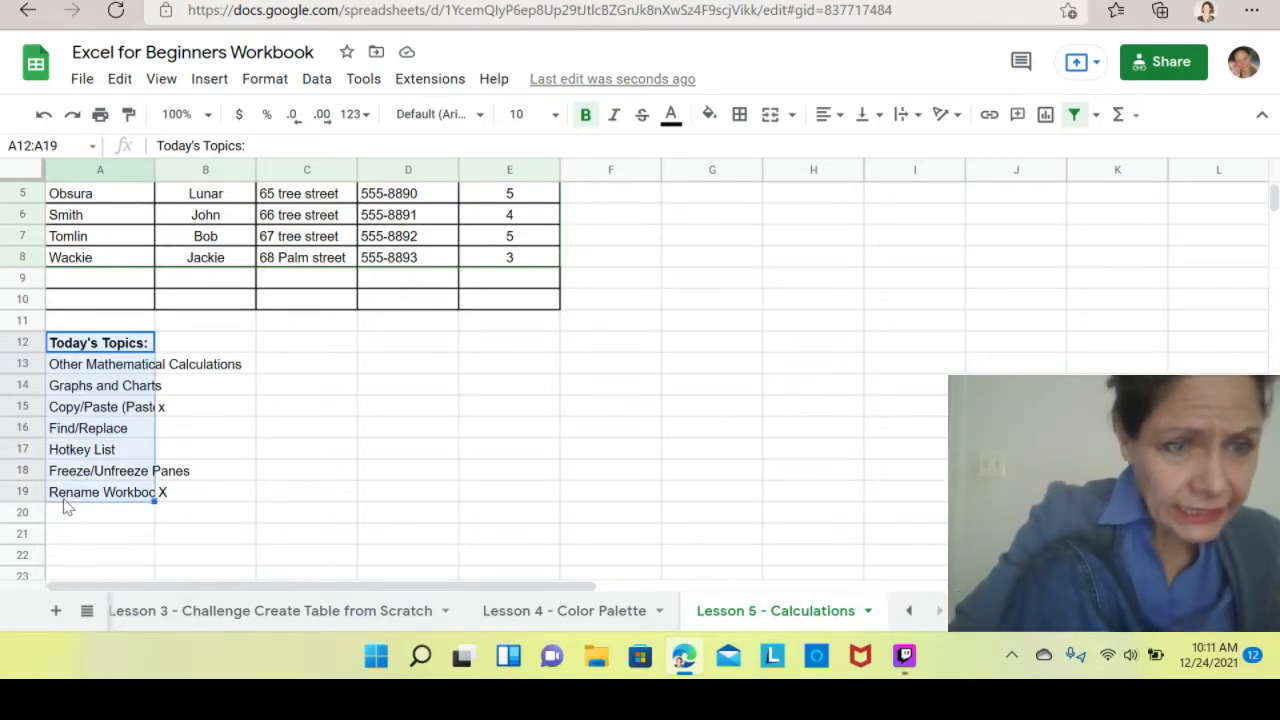
{"action": "key", "text": "ctrl+c"}
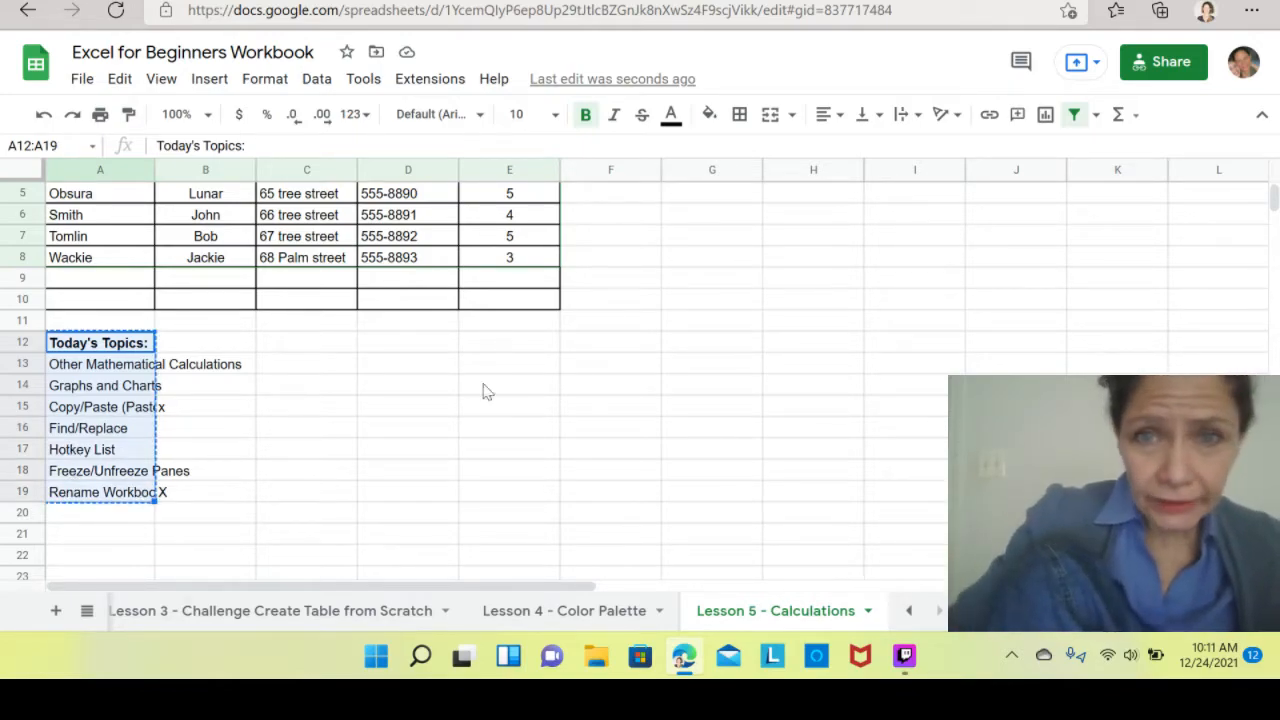
{"action": "left_click", "coordinate": [703, 203]}
{"action": "key", "text": "Up"}
{"action": "key", "text": "Up"}
{"action": "key", "text": "Up"}
{"action": "key", "text": "Up"}
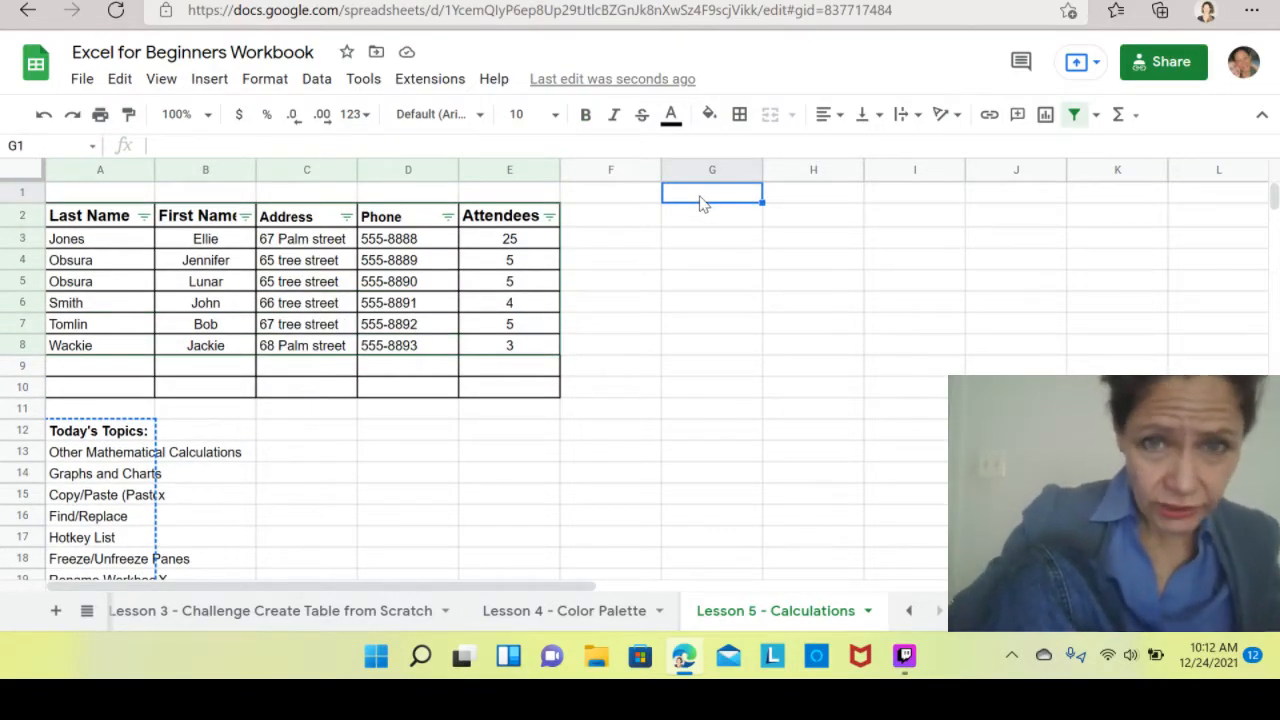
{"action": "left_click", "coordinate": [686, 222]}
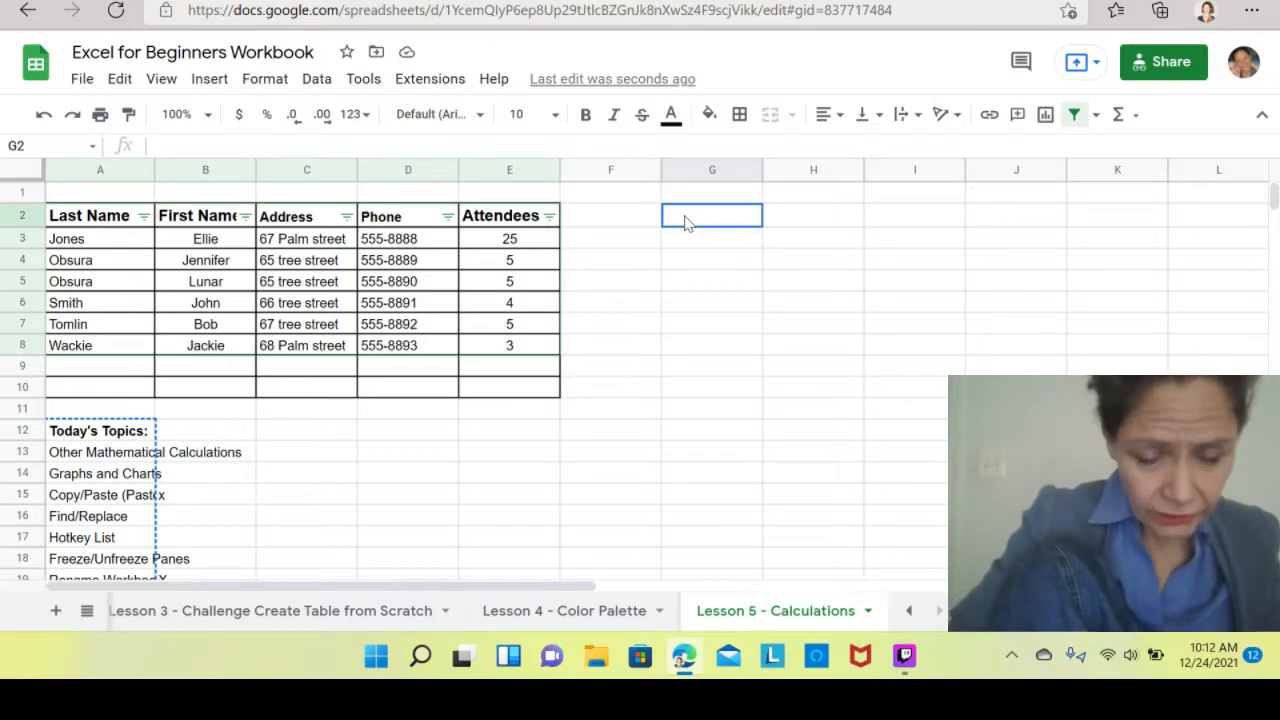
{"action": "key", "text": "ctrl+v"}
{"action": "left_click", "coordinate": [213, 518]}
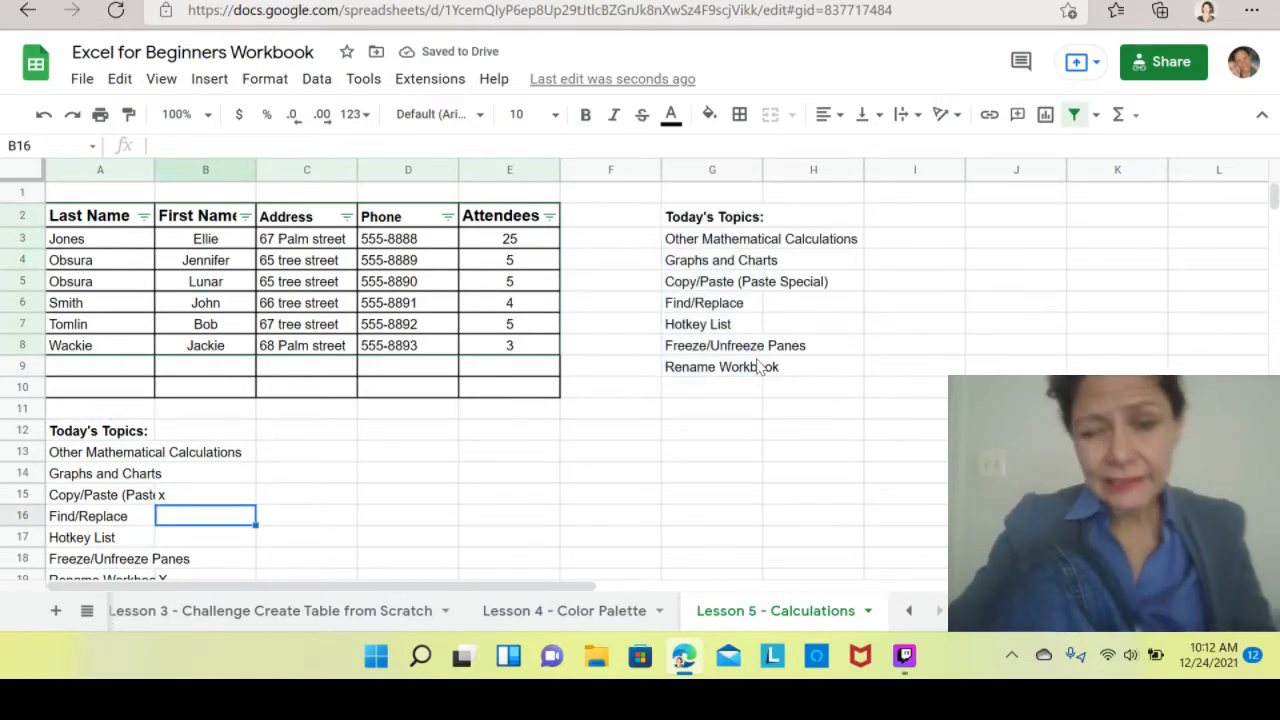
Enter x in cells H9 and H5 next to the Rename Workbook and Copy/Paste topics.
{"action": "left_click", "coordinate": [838, 373]}
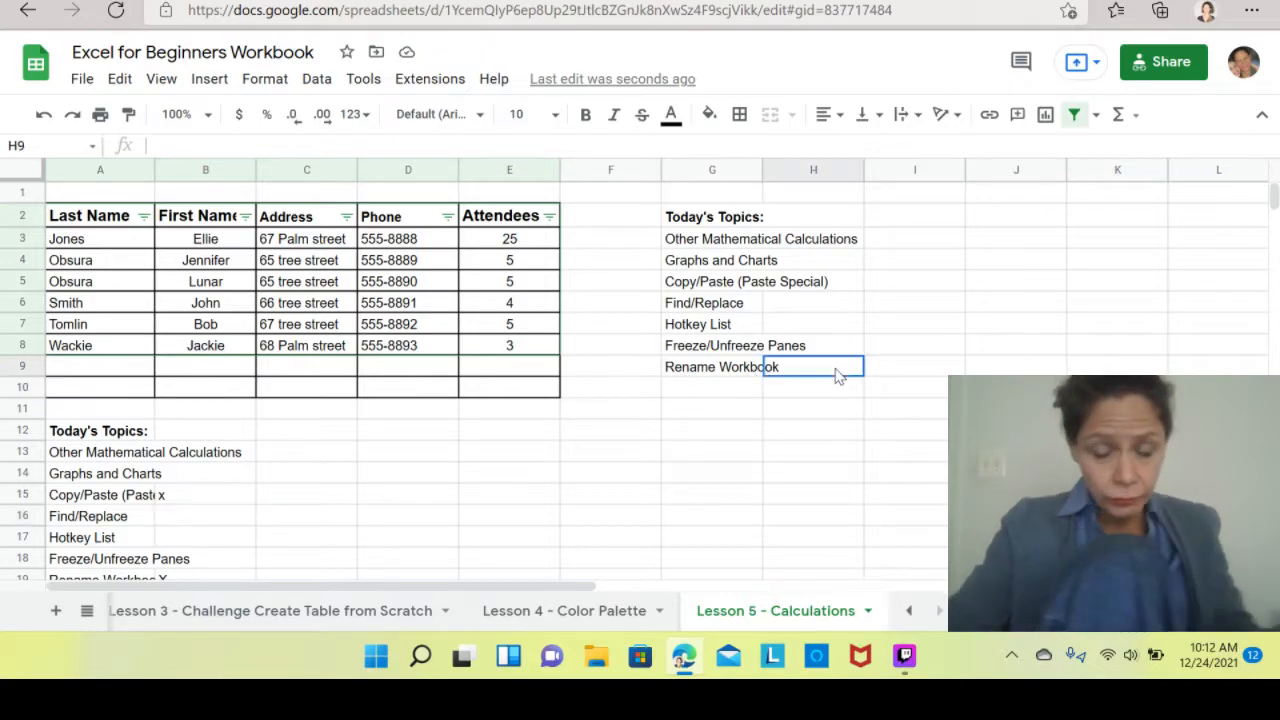
{"action": "type", "text": "x"}
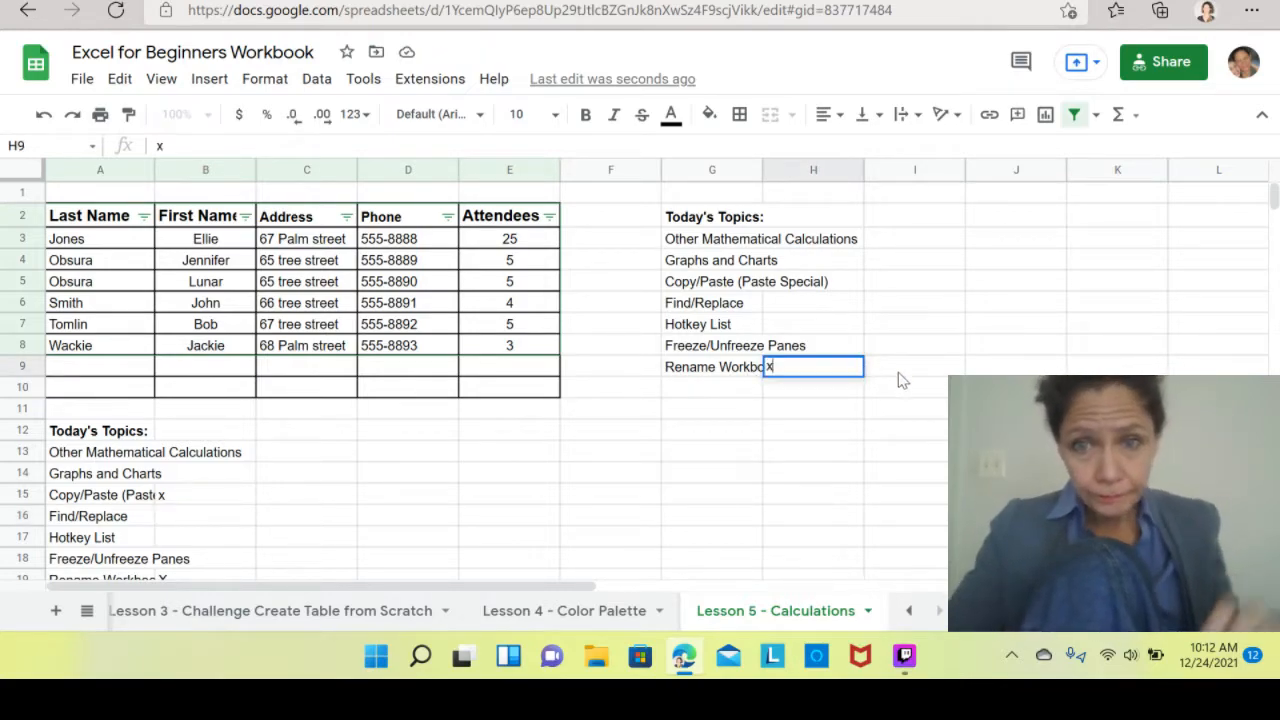
{"action": "left_click", "coordinate": [900, 384]}
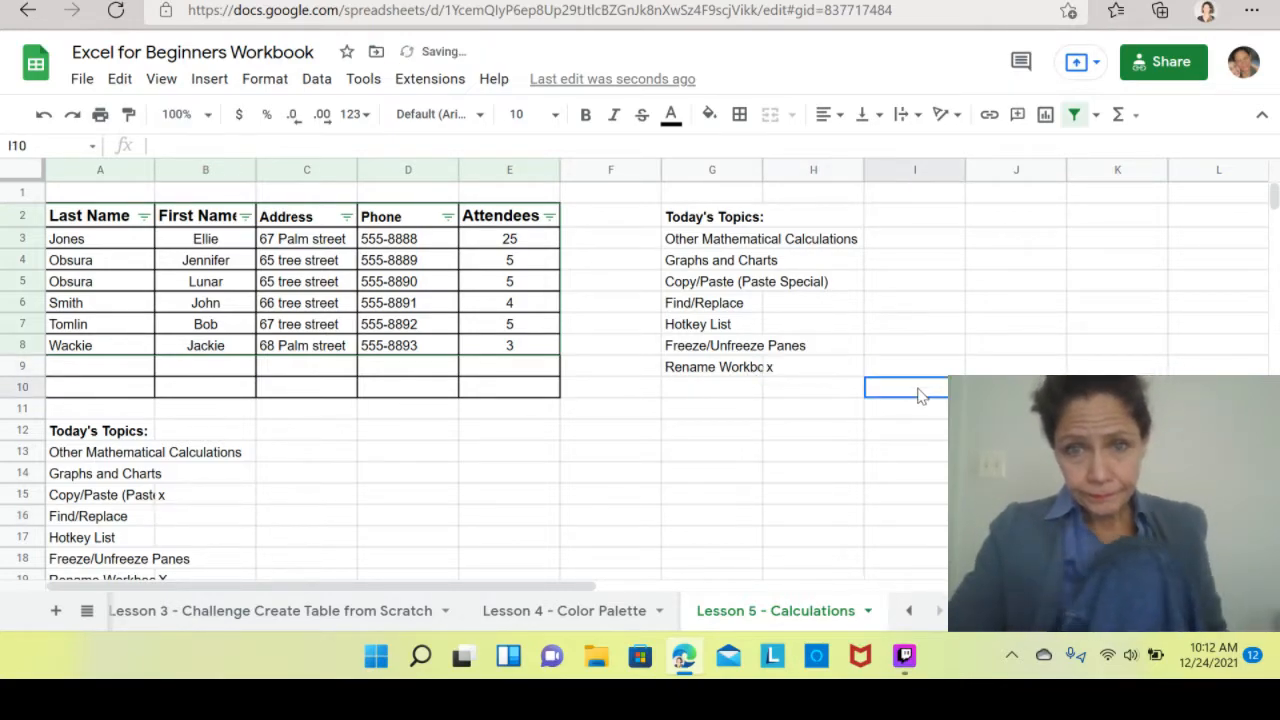
{"action": "left_click", "coordinate": [788, 290]}
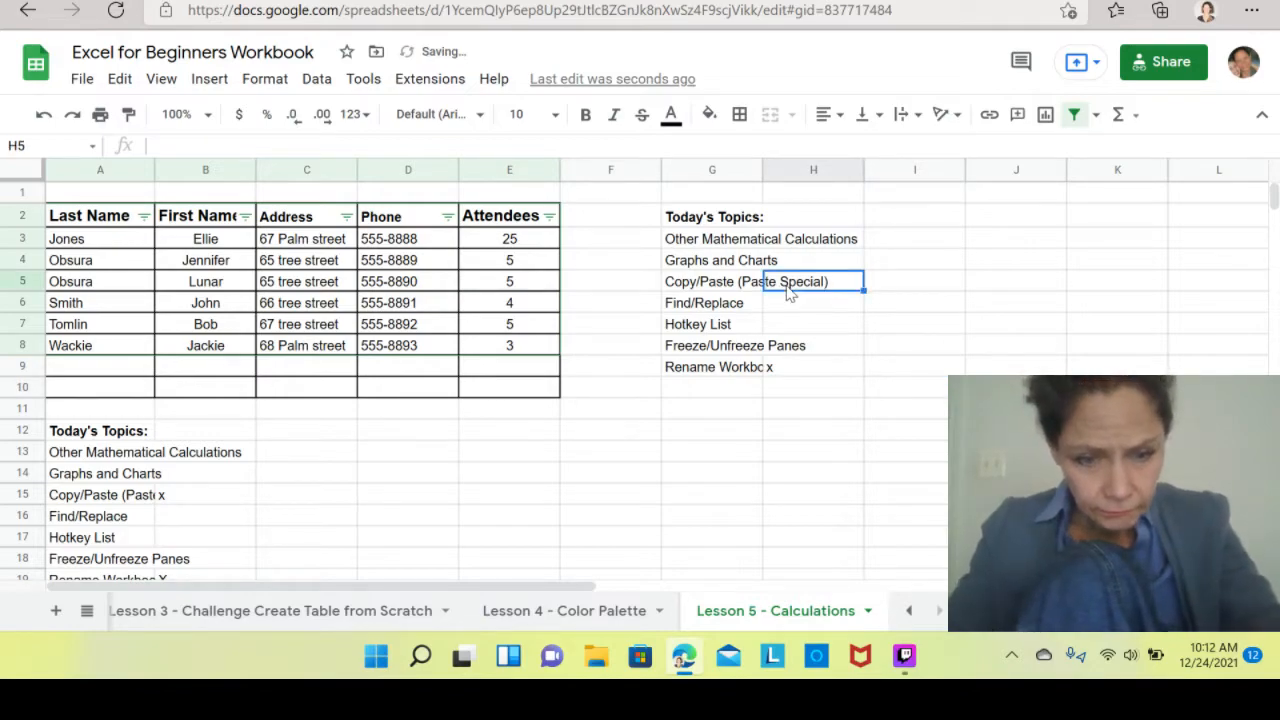
{"action": "type", "text": "x"}
{"action": "left_click_drag", "start_coordinate": [1003, 352], "coordinate": [1003, 359]}
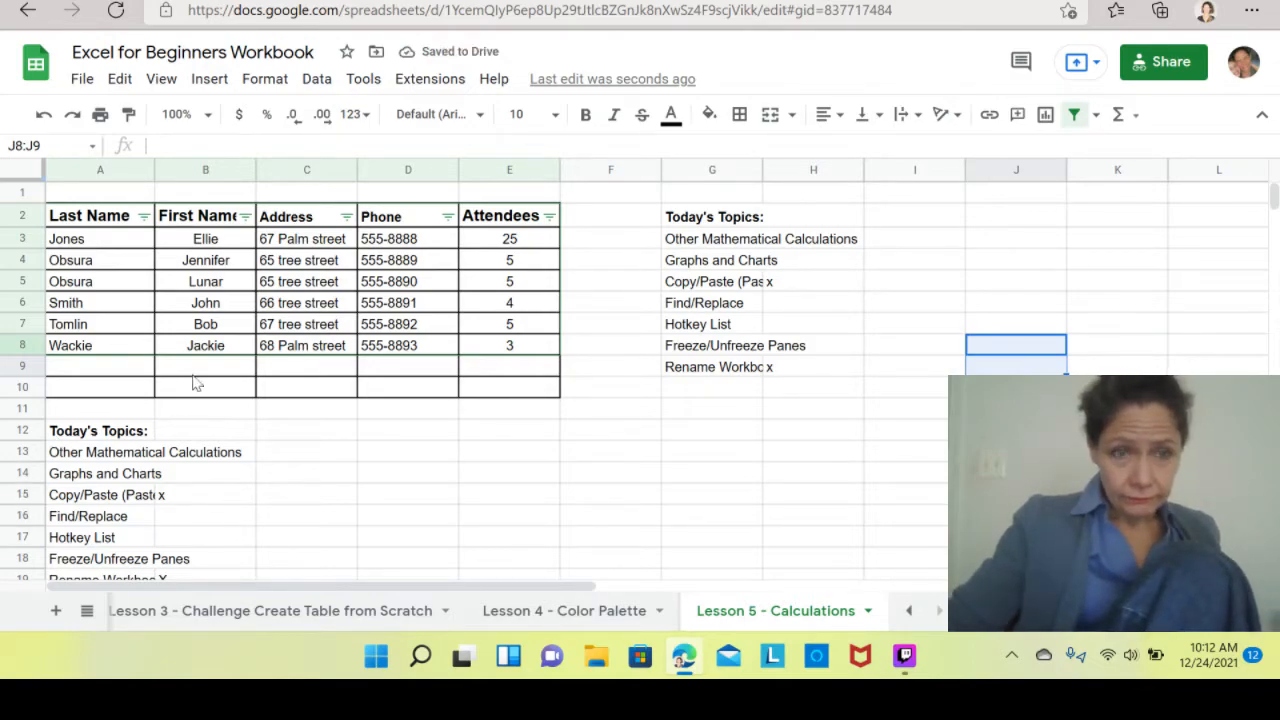
Delete the original topics list in A12:A22 and the x marks in B15:B19.
{"action": "mouse_move", "coordinate": [88, 438]}
{"action": "left_mouse_down"}
{"action": "mouse_move", "coordinate": [85, 540]}
{"action": "mouse_move", "coordinate": [65, 600]}
{"action": "mouse_move", "coordinate": [84, 456]}
{"action": "left_mouse_up"}
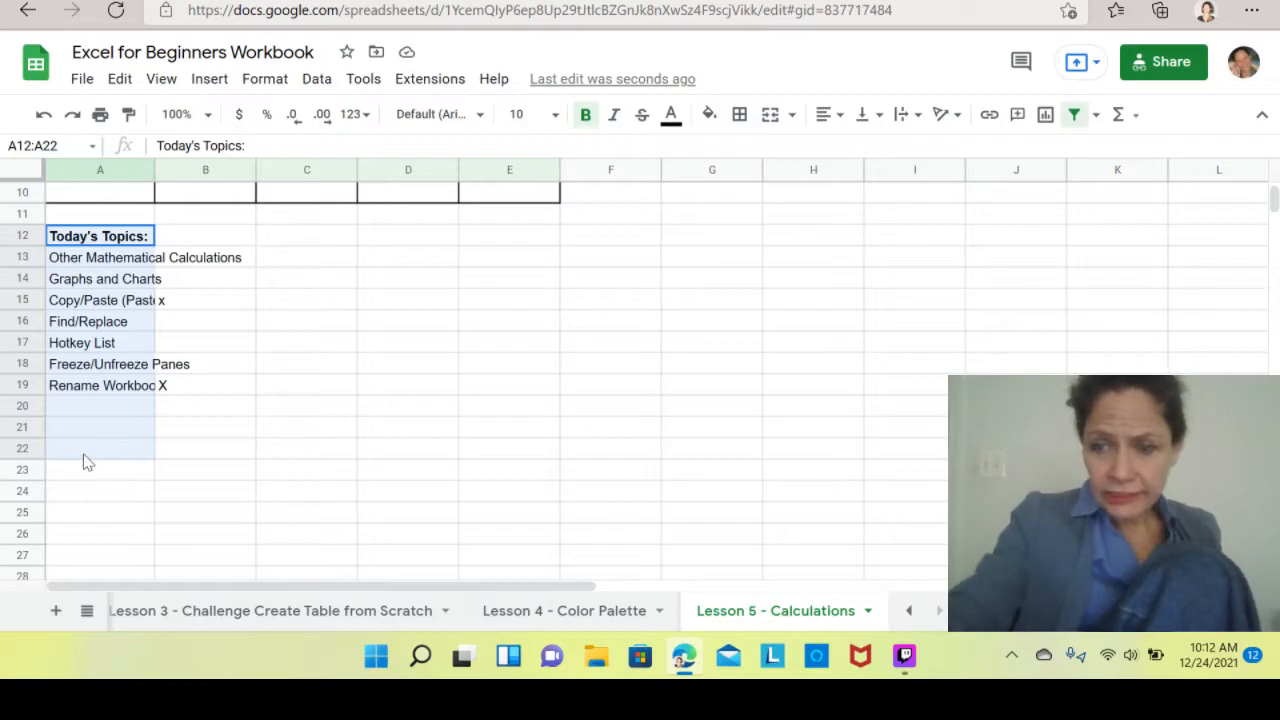
{"action": "key", "text": "Delete"}
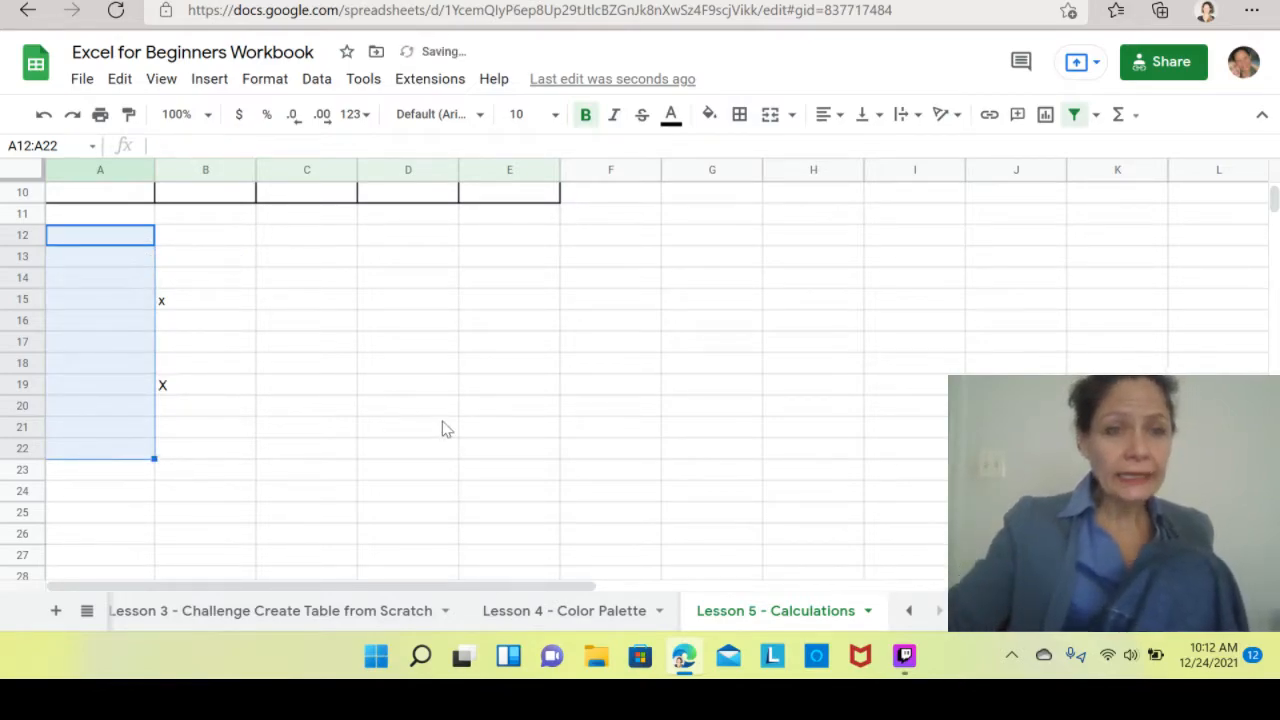
{"action": "left_click_drag", "start_coordinate": [210, 308], "coordinate": [165, 386]}
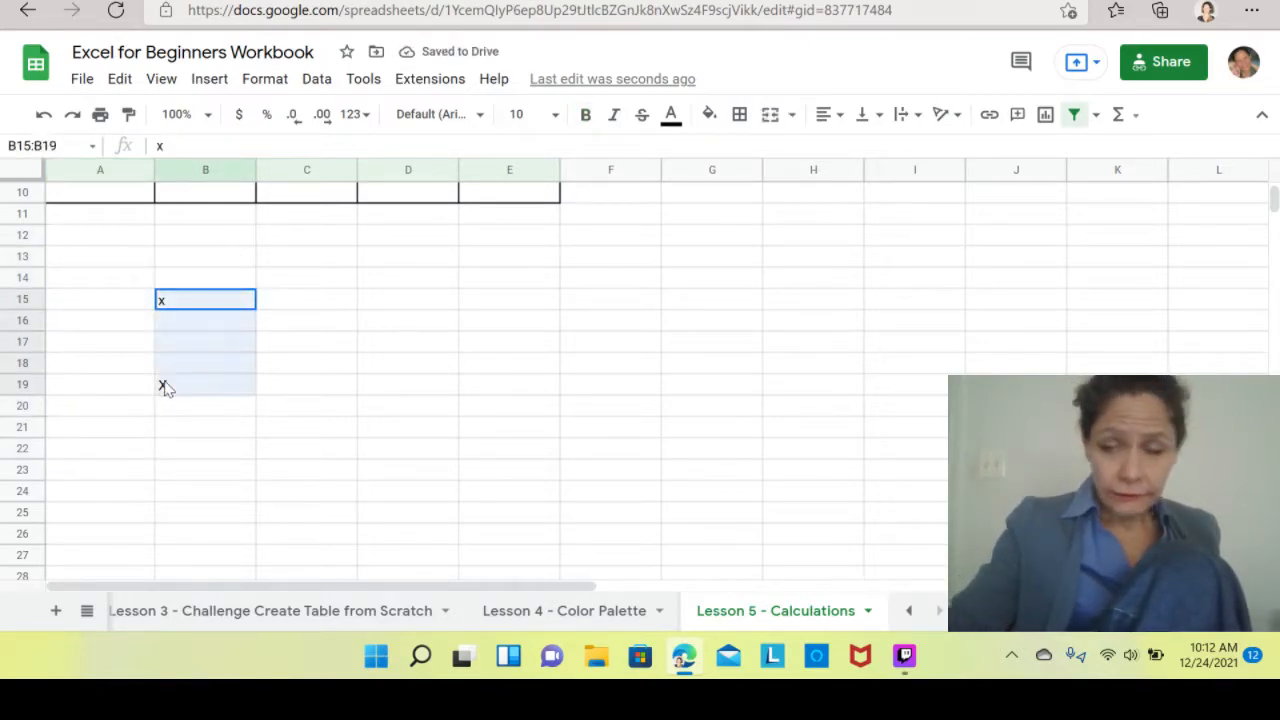
{"action": "key", "text": "Delete"}
{"action": "left_click", "coordinate": [340, 362]}
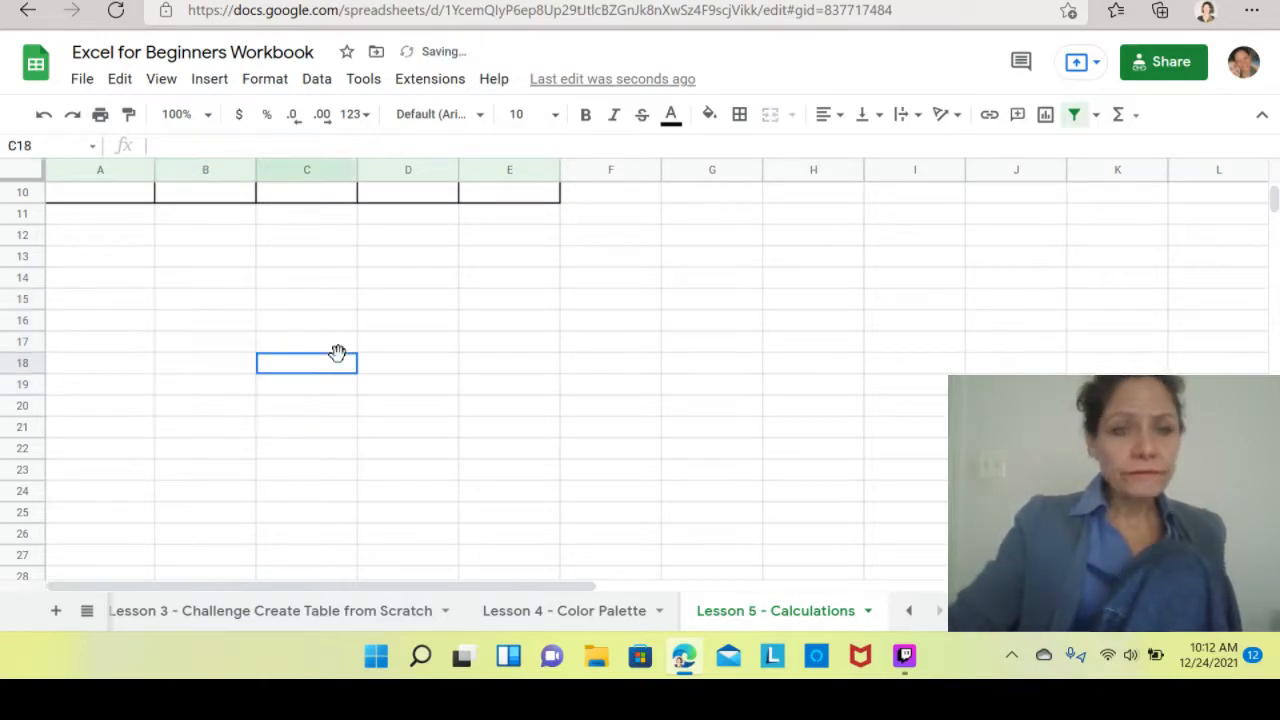
{"action": "key", "text": "Up"}
{"action": "key", "text": "Up"}
{"action": "key", "text": "Up"}
{"action": "key", "text": "Up"}
{"action": "key", "text": "Up"}
{"action": "key", "text": "Up"}
{"action": "key", "text": "Up"}
{"action": "key", "text": "Up"}
{"action": "key", "text": "Up"}
{"action": "key", "text": "Up"}
{"action": "key", "text": "Up"}
{"action": "key", "text": "Up"}
{"action": "key", "text": "Up"}
{"action": "key", "text": "Up"}
{"action": "key", "text": "Up"}
{"action": "key", "text": "Up"}
{"action": "key", "text": "Up"}
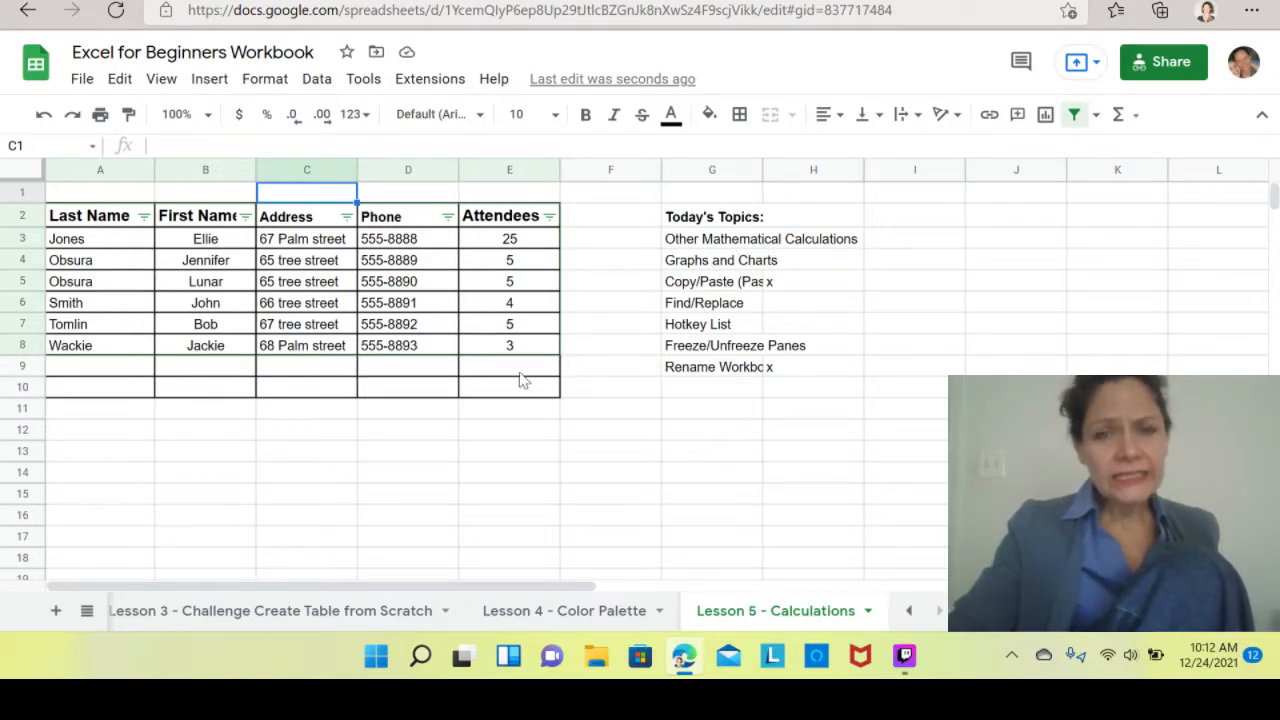
{"action": "left_click", "coordinate": [290, 345]}
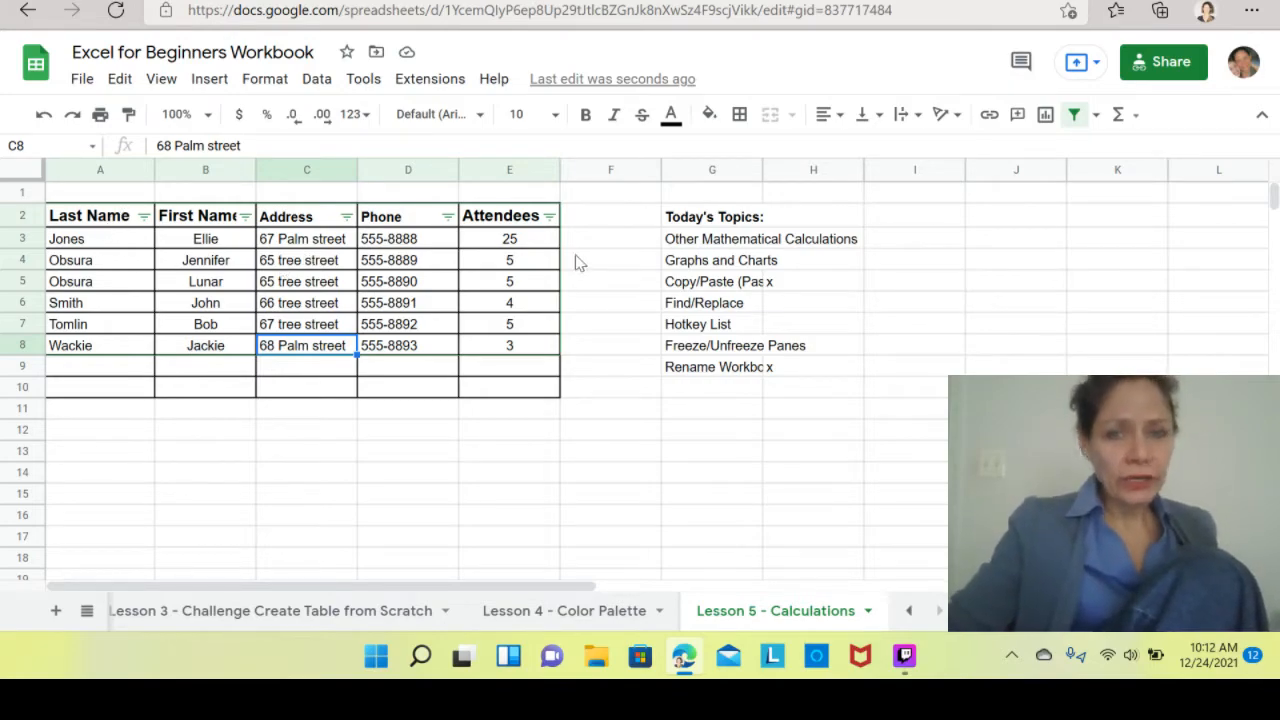
{"action": "left_click", "coordinate": [99, 371]}
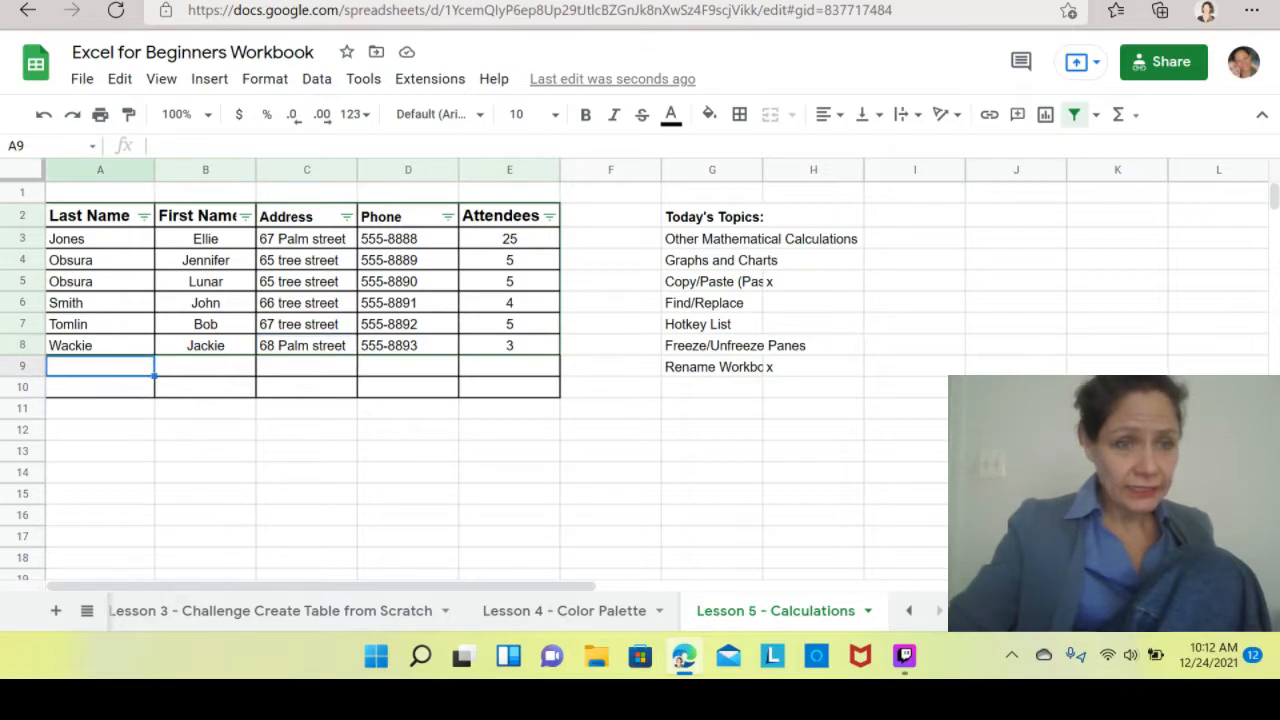
{"action": "left_click", "coordinate": [17, 350]}
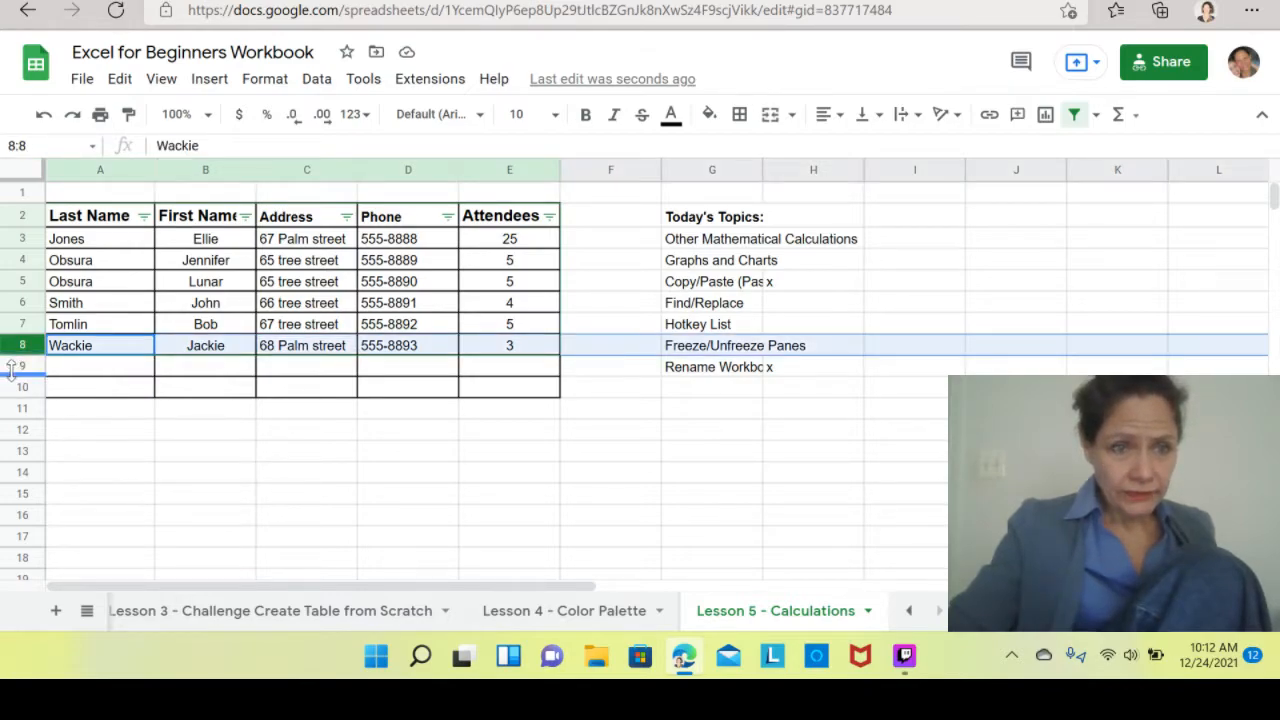
{"action": "left_click", "coordinate": [17, 366]}
{"action": "left_click", "coordinate": [63, 431]}
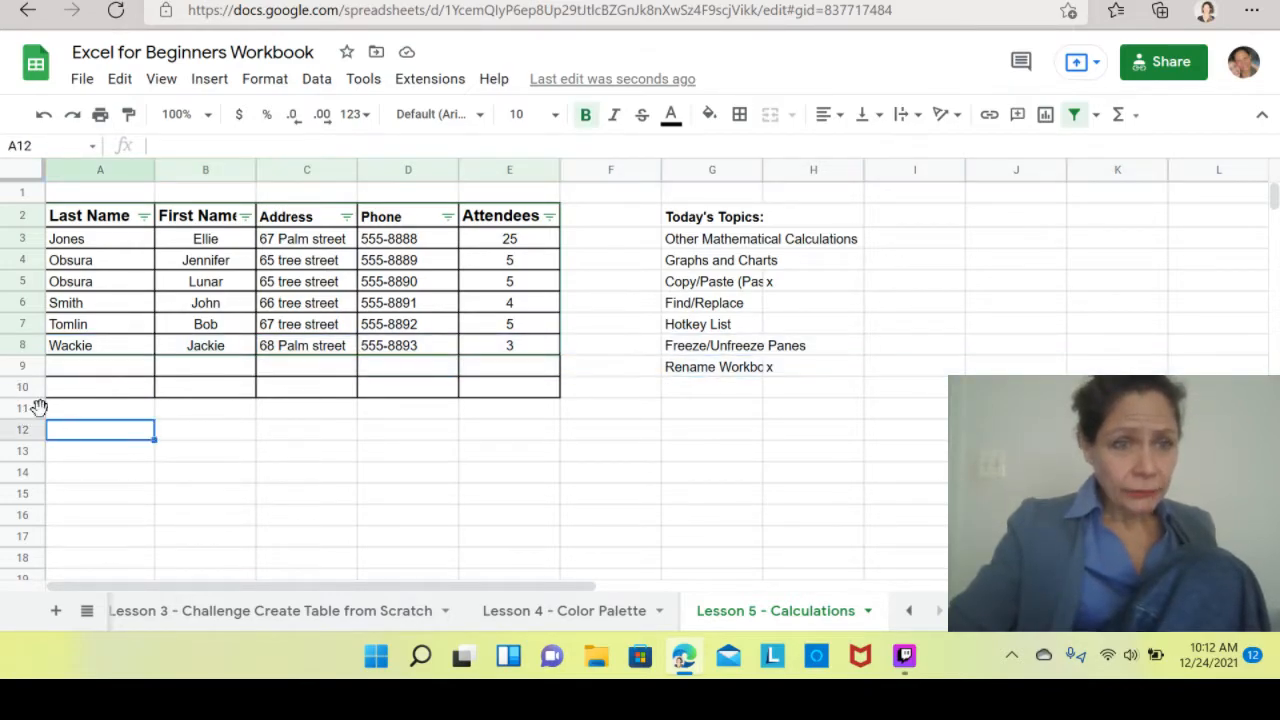
{"action": "left_click_drag", "start_coordinate": [28, 368], "coordinate": [17, 390]}
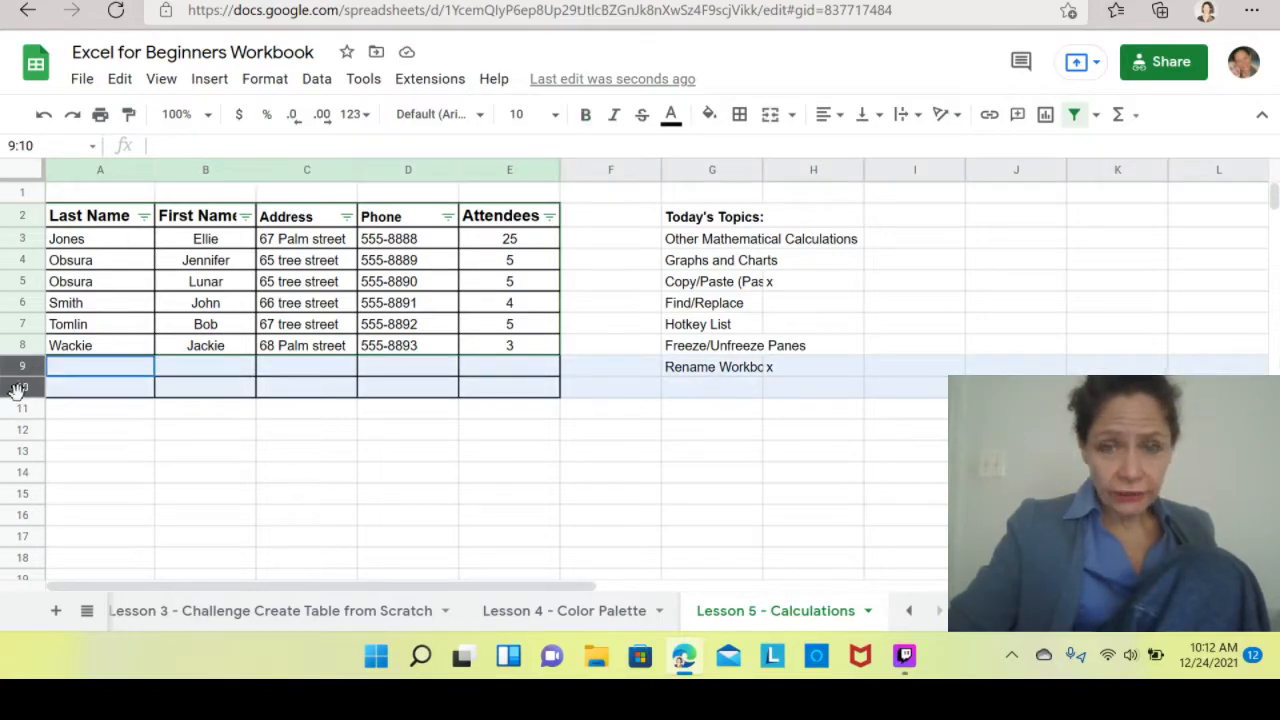
{"action": "left_click", "coordinate": [167, 461]}
Autofill the guest table rows A3:E8 down to row 15.
{"action": "mouse_move", "coordinate": [95, 350]}
{"action": "left_mouse_down"}
{"action": "mouse_move", "coordinate": [310, 300]}
{"action": "mouse_move", "coordinate": [375, 345]}
{"action": "mouse_move", "coordinate": [492, 345]}
{"action": "left_mouse_up"}
{"action": "mouse_move", "coordinate": [78, 247]}
{"action": "left_mouse_down"}
{"action": "mouse_move", "coordinate": [120, 334]}
{"action": "mouse_move", "coordinate": [343, 354]}
{"action": "mouse_move", "coordinate": [476, 348]}
{"action": "left_mouse_up"}
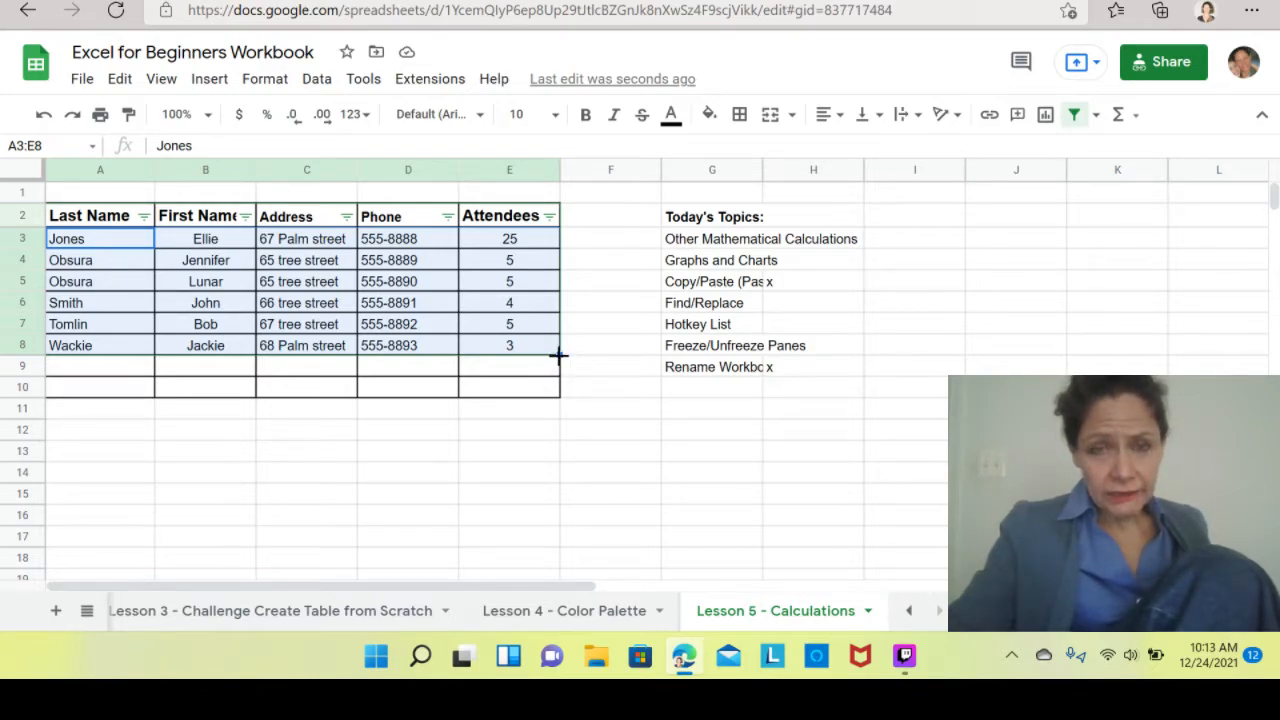
{"action": "left_click_drag", "start_coordinate": [556, 357], "coordinate": [552, 495]}
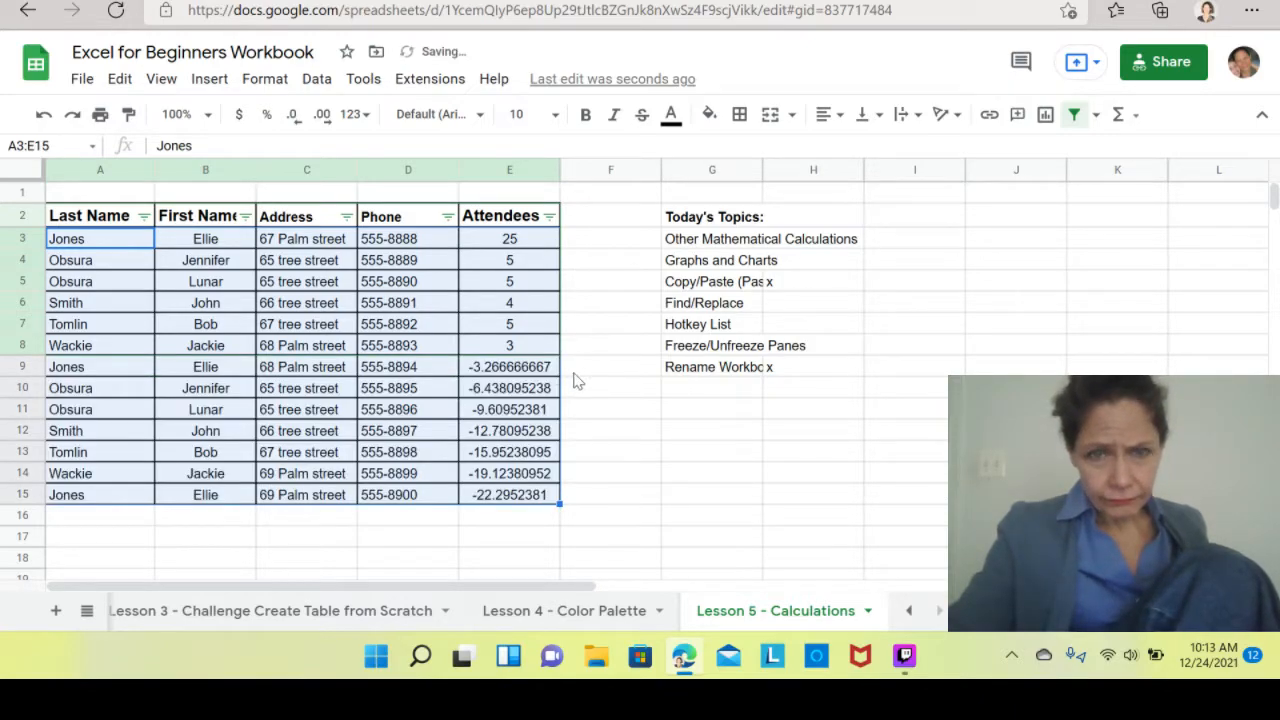
Clear the autofilled Attendees values in E9:E15.
{"action": "left_click", "coordinate": [521, 376]}
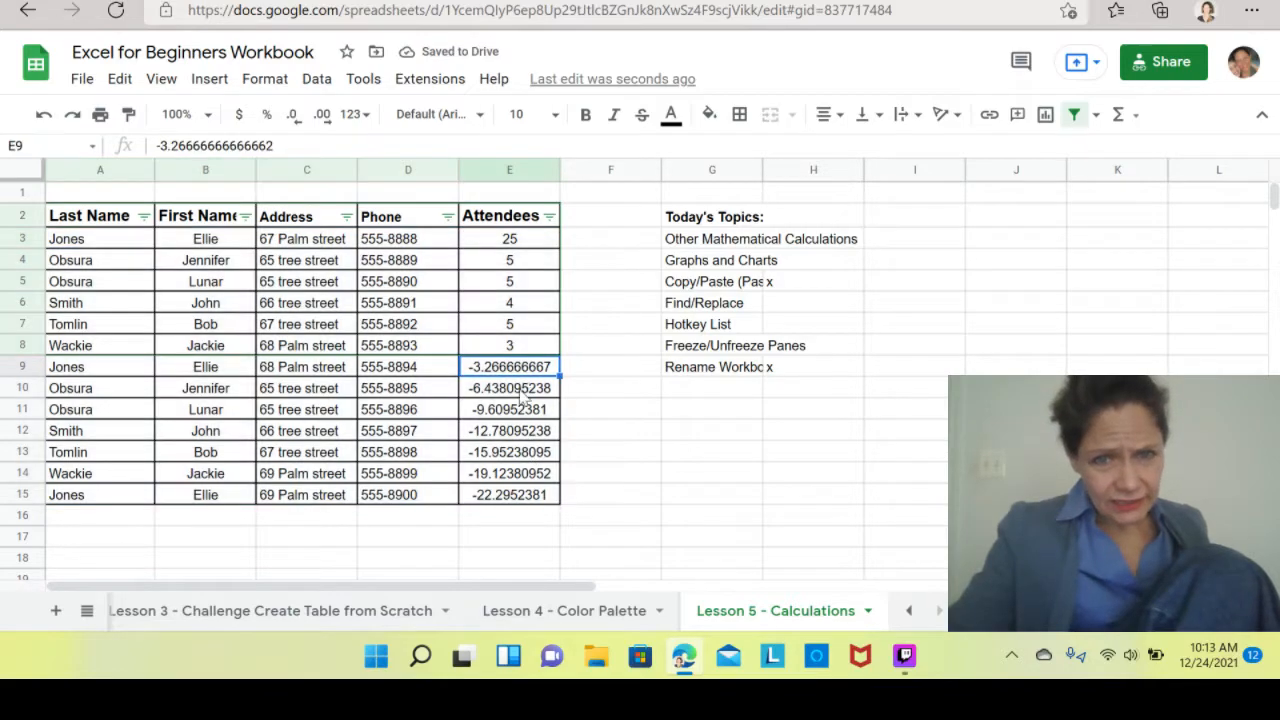
{"action": "left_click", "coordinate": [521, 350]}
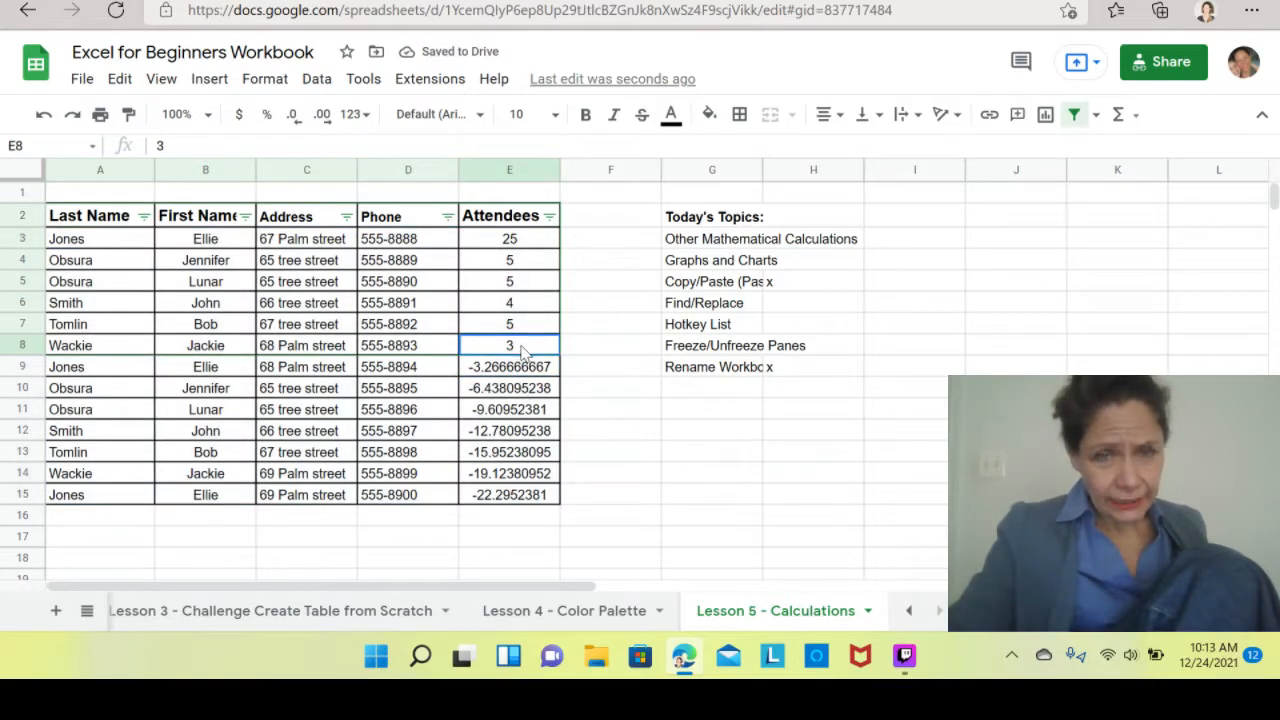
{"action": "left_click", "coordinate": [524, 372]}
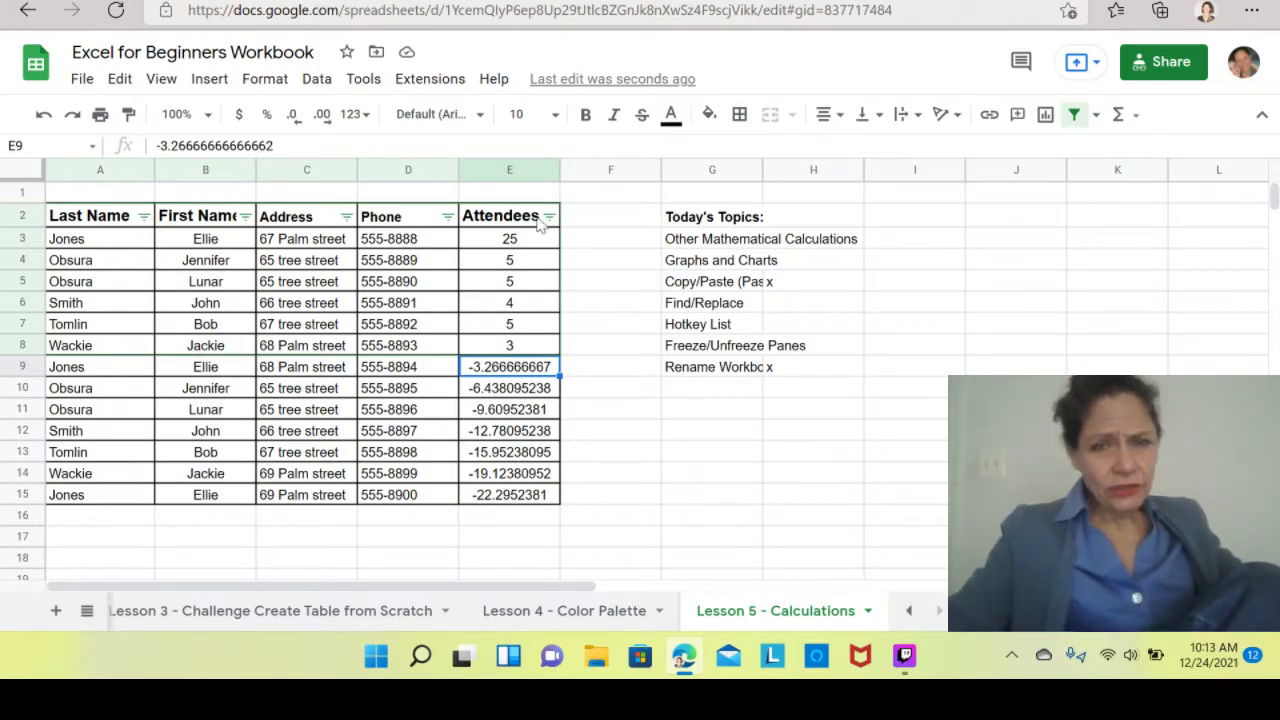
{"action": "left_click_drag", "start_coordinate": [531, 243], "coordinate": [520, 285]}
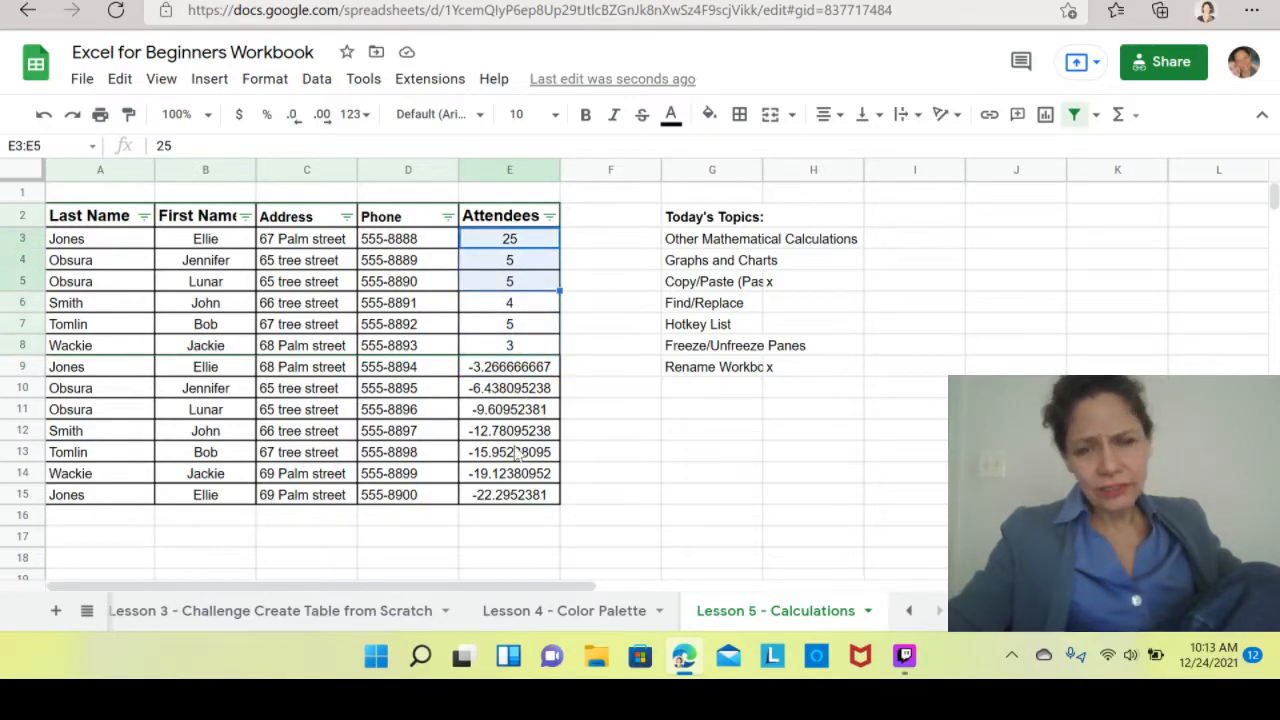
{"action": "left_click", "coordinate": [533, 370]}
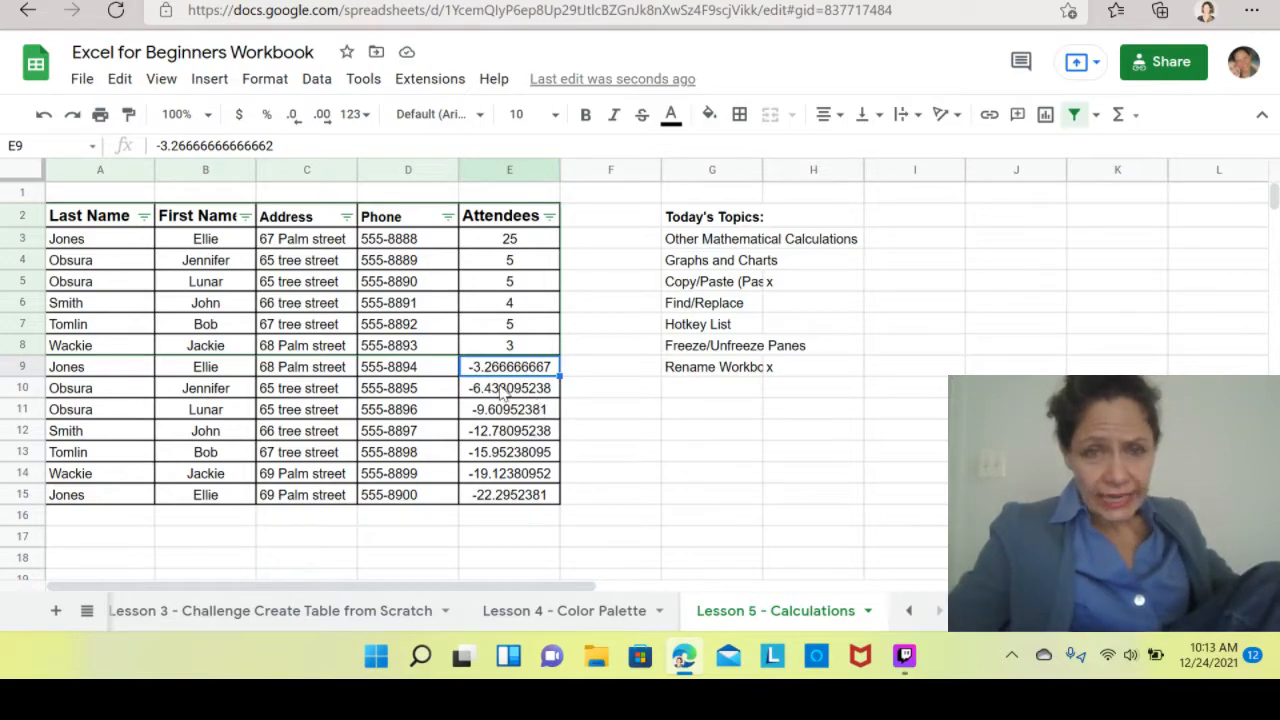
{"action": "left_click", "coordinate": [635, 456]}
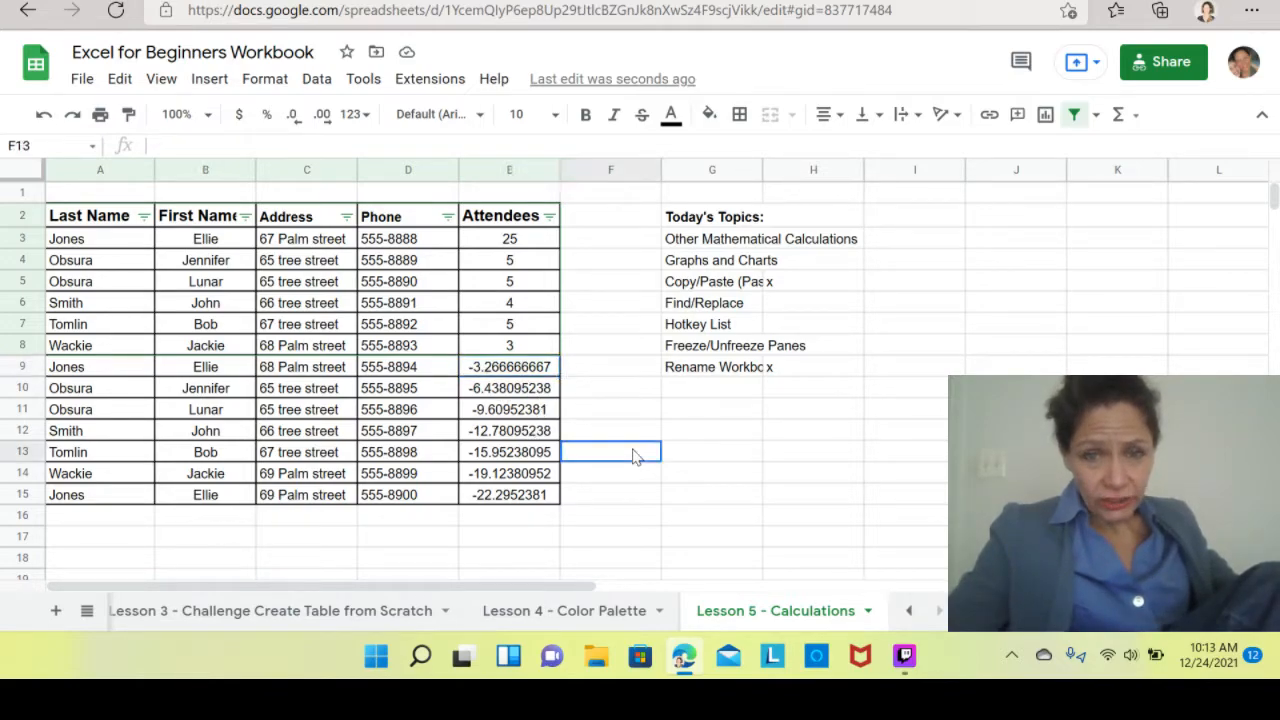
{"action": "left_click_drag", "start_coordinate": [519, 373], "coordinate": [522, 507]}
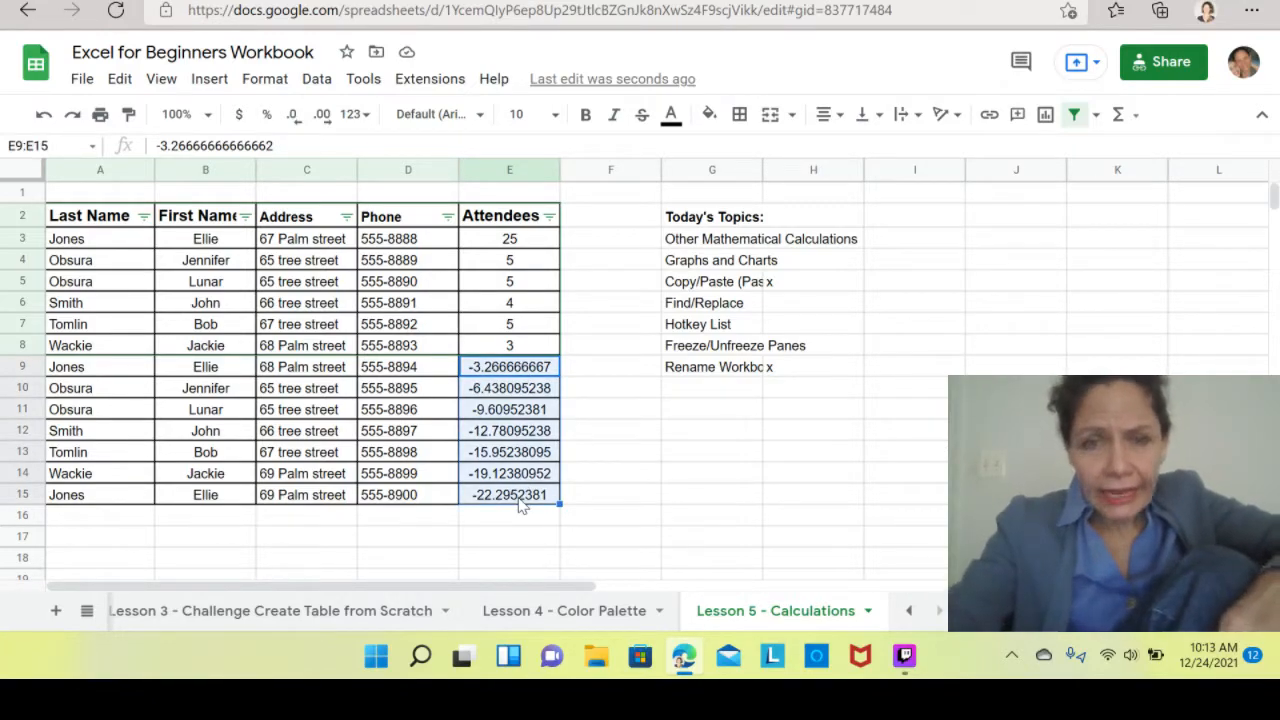
{"action": "key", "text": "Delete"}
Fill the Attendees value in E8 down to E15, then clear E8:E15.
{"action": "left_click", "coordinate": [675, 468]}
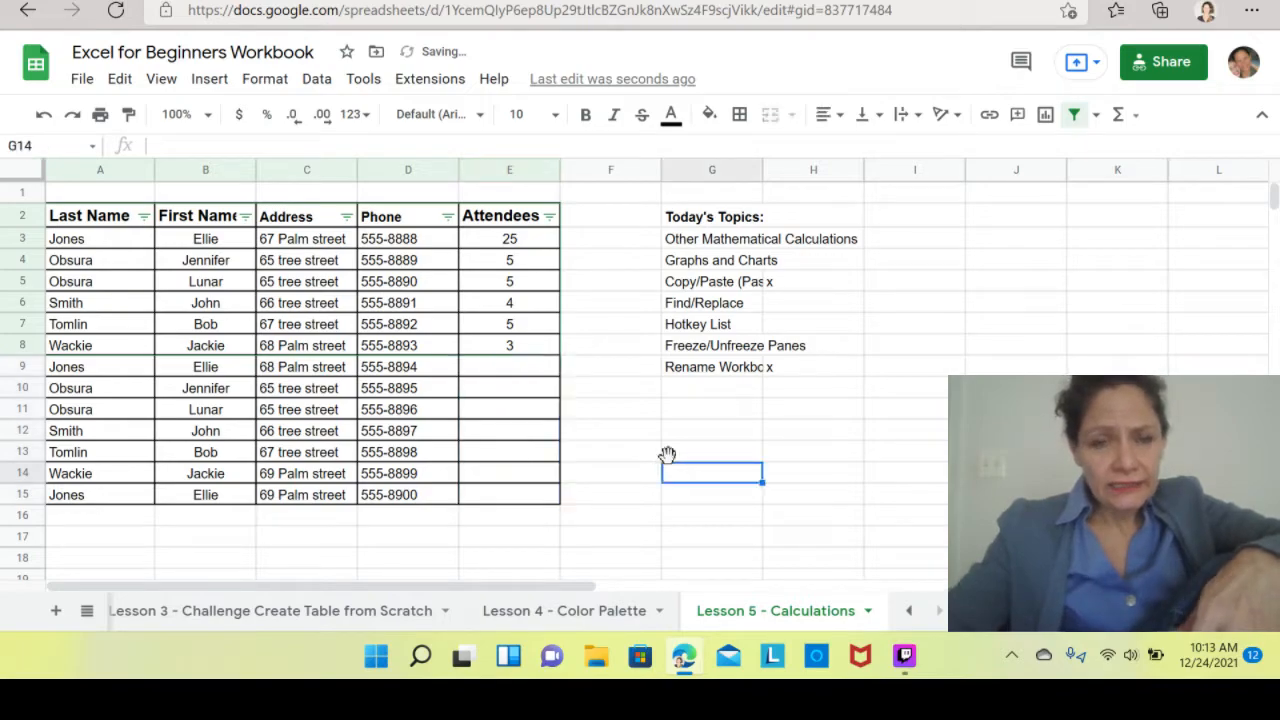
{"action": "left_click_drag", "start_coordinate": [535, 248], "coordinate": [509, 349]}
{"action": "left_click", "coordinate": [513, 373]}
{"action": "left_click", "coordinate": [523, 349]}
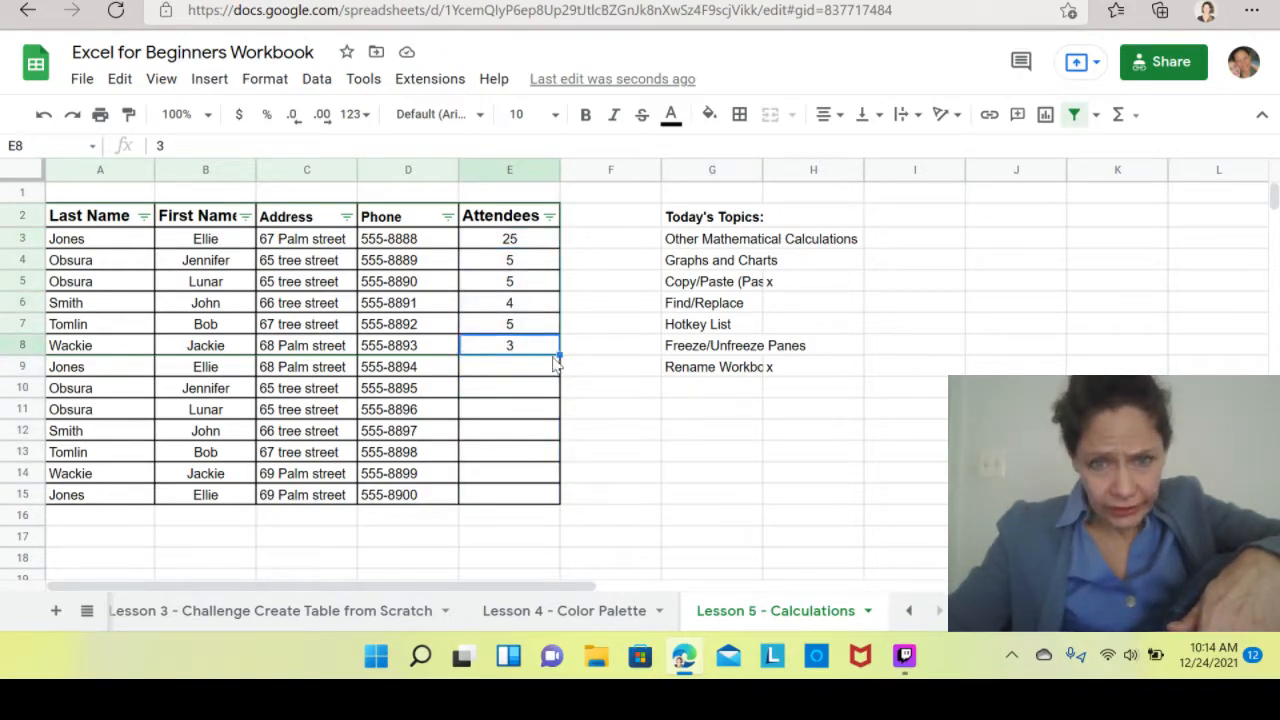
{"action": "left_click_drag", "start_coordinate": [560, 353], "coordinate": [545, 511]}
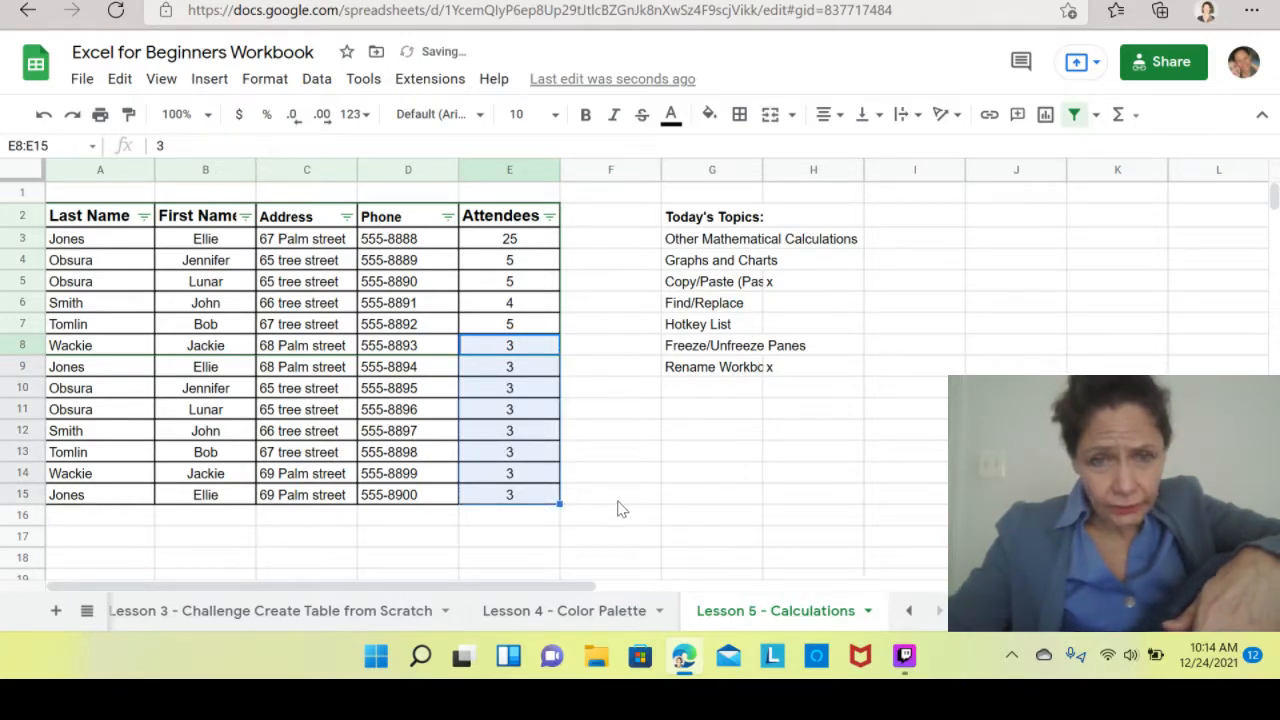
{"action": "key", "text": "Delete"}
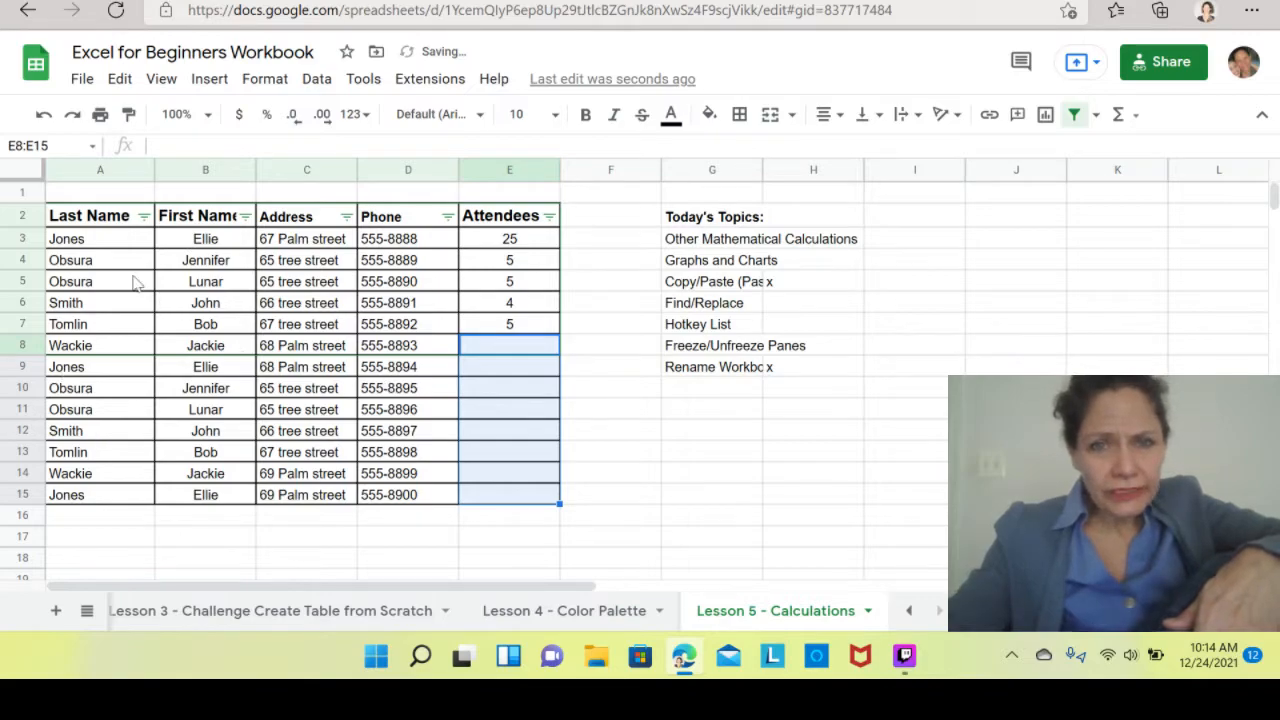
Copy the Attendees values in E3:E7 and paste them at E8 and at E13.
{"action": "left_click", "coordinate": [531, 249]}
{"action": "left_click", "coordinate": [513, 325]}
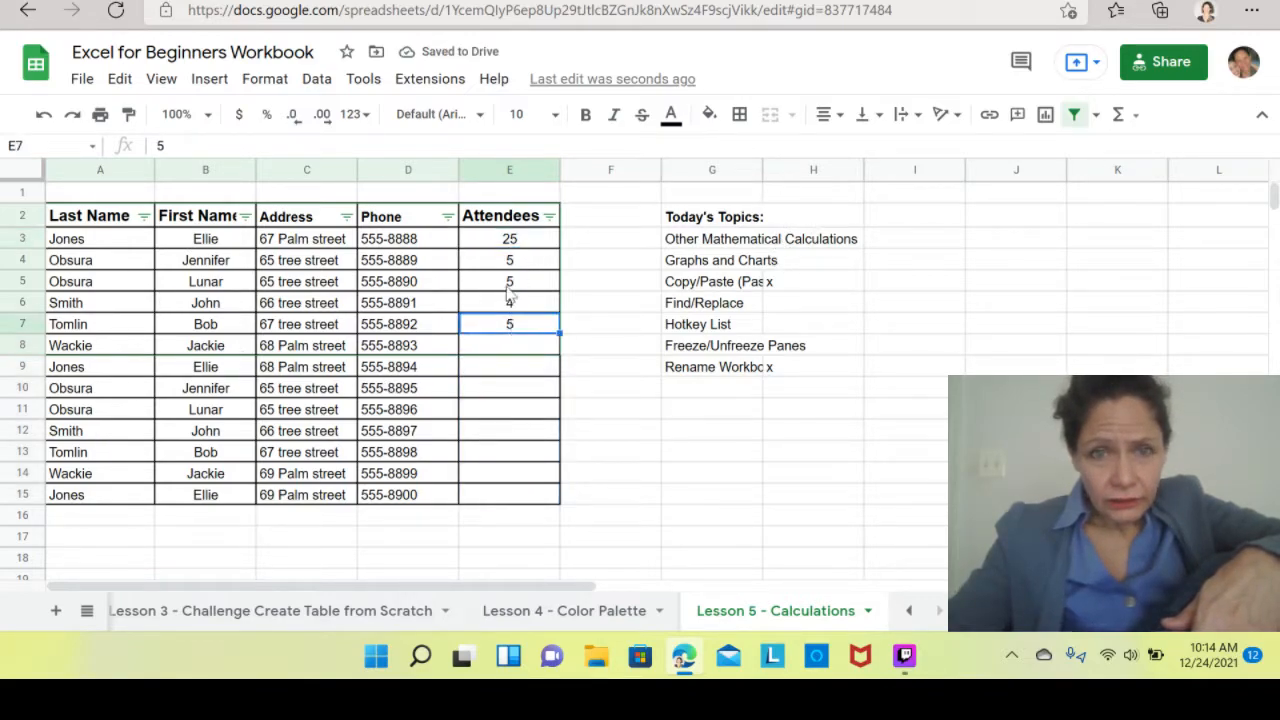
{"action": "left_click_drag", "start_coordinate": [503, 245], "coordinate": [490, 330]}
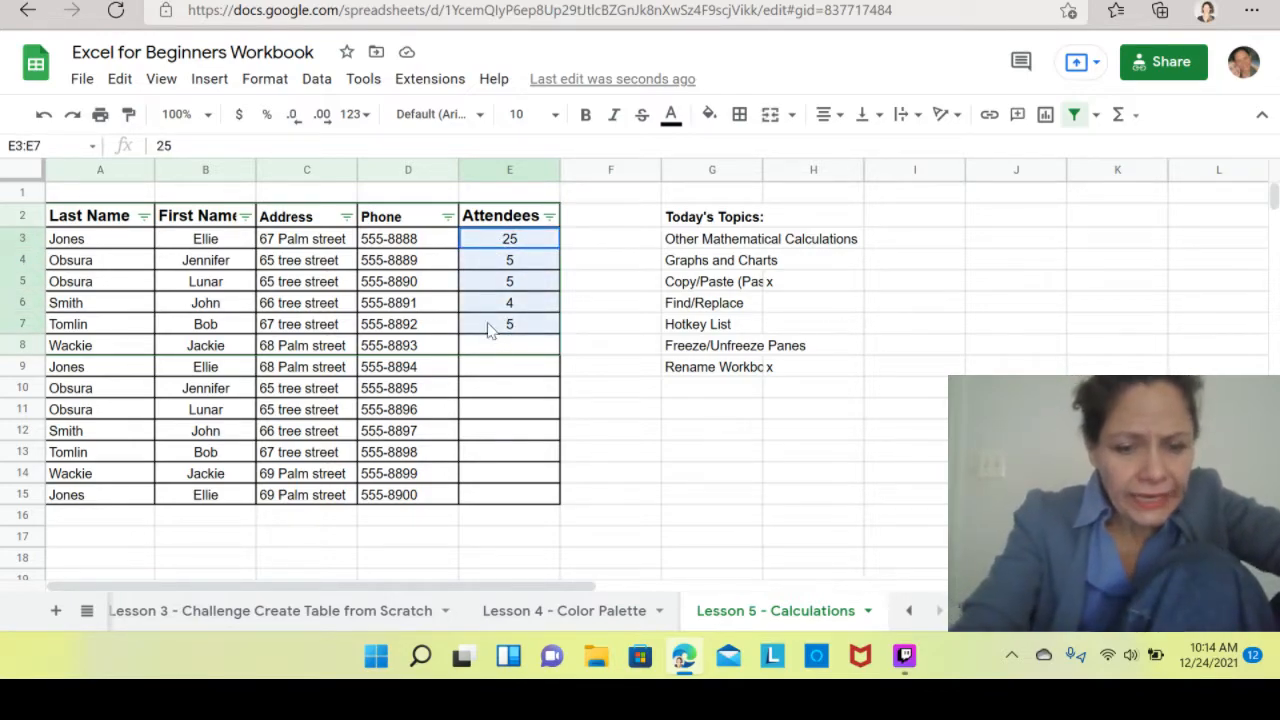
{"action": "key", "text": "ctrl+c"}
{"action": "left_click", "coordinate": [521, 352]}
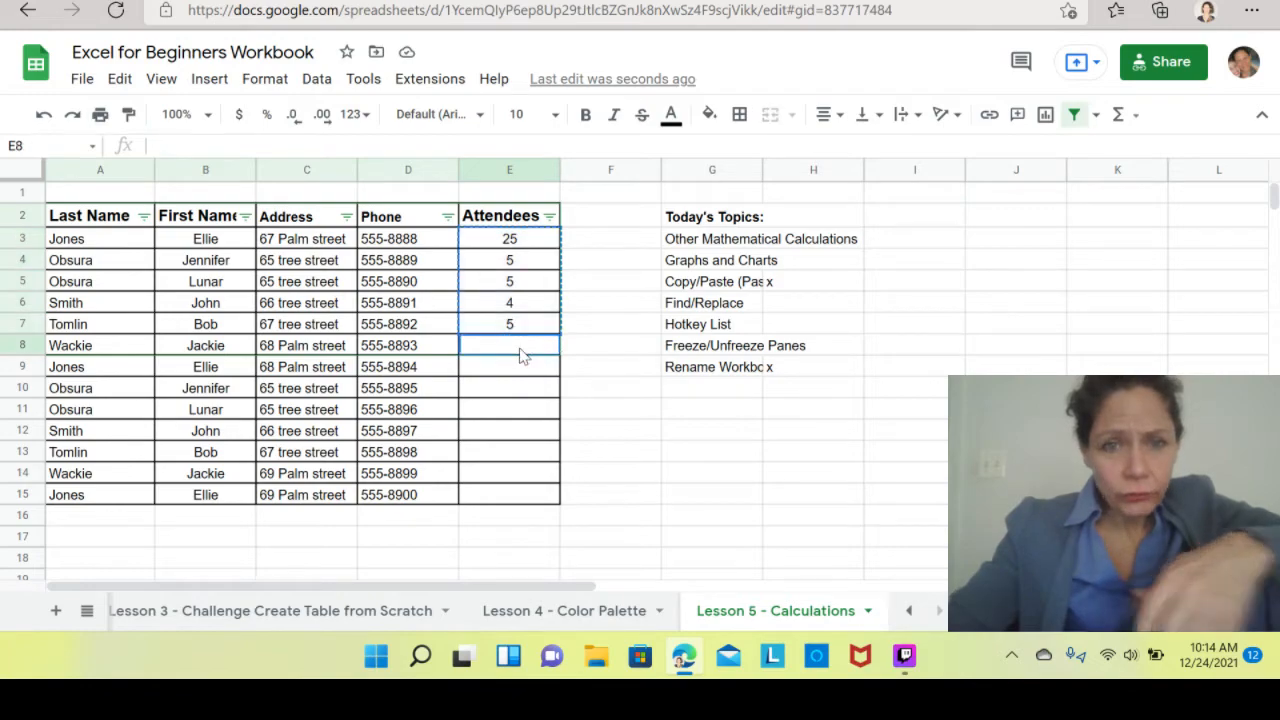
{"action": "key", "text": "ctrl+v"}
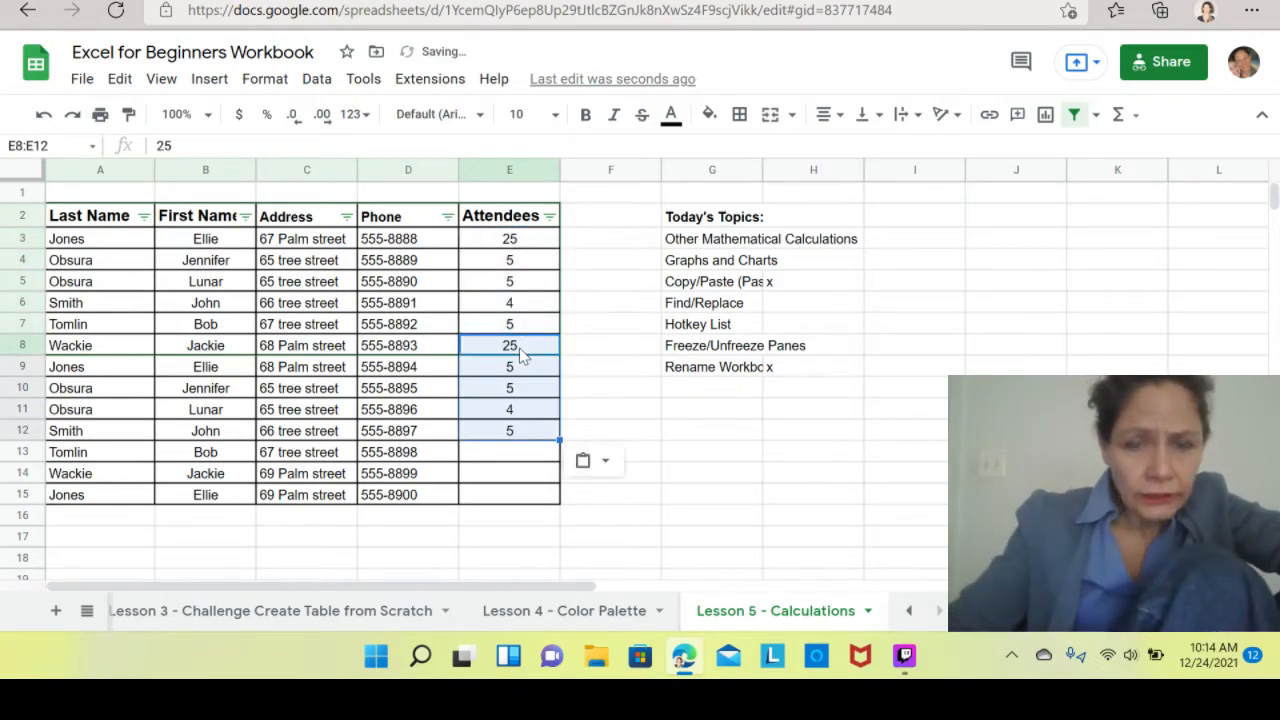
{"action": "left_click", "coordinate": [493, 457]}
{"action": "key", "text": "ctrl+v"}
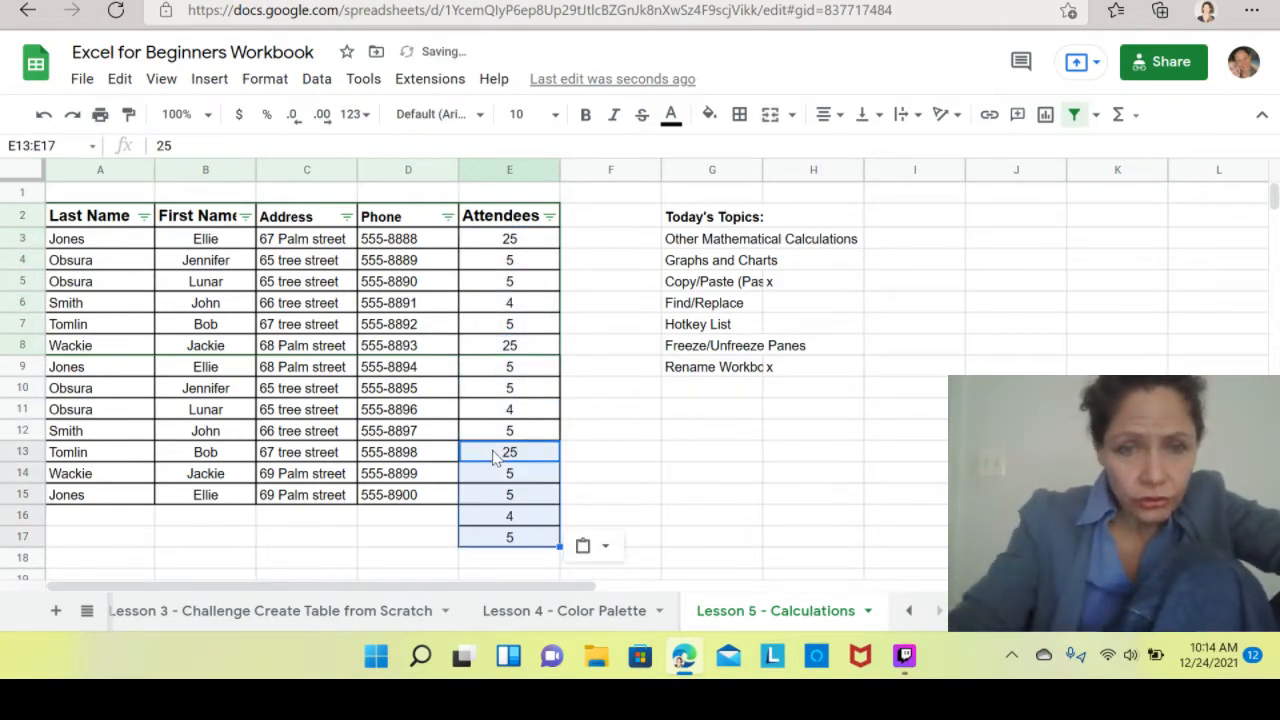
Delete rows 16 and 17 below the guest table.
{"action": "left_click", "coordinate": [645, 520]}
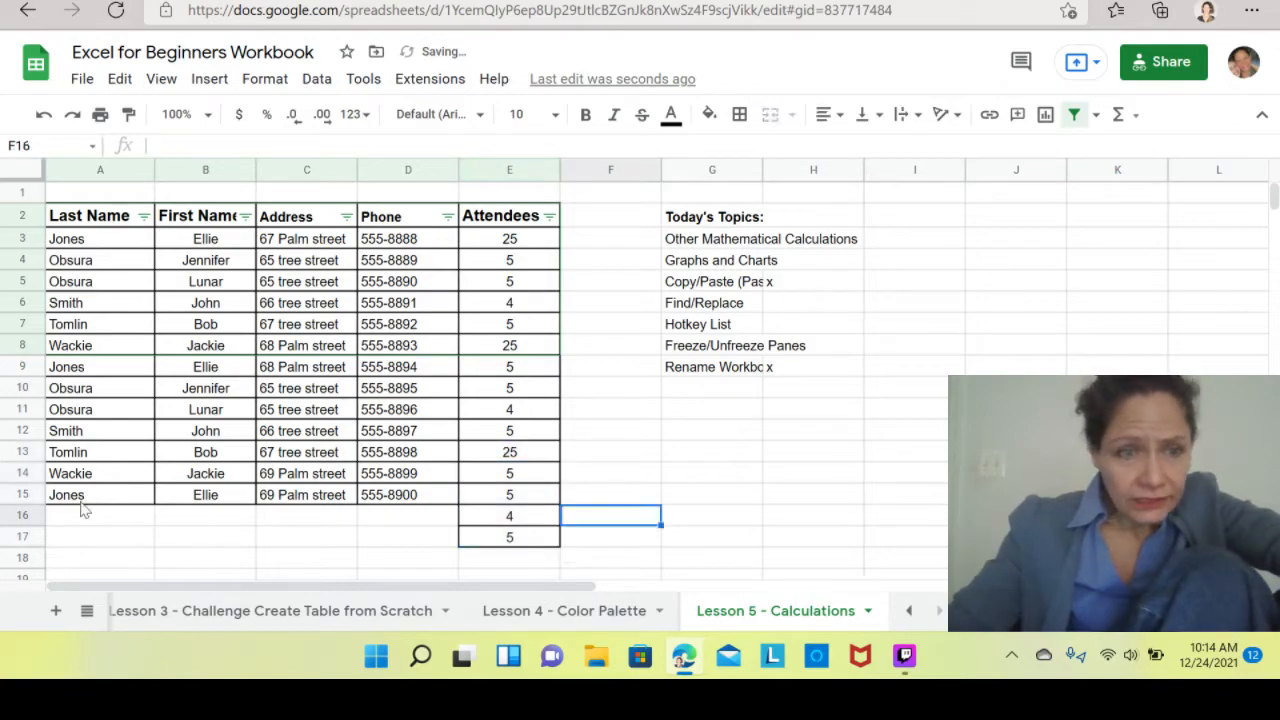
{"action": "left_click", "coordinate": [25, 520]}
{"action": "left_click_drag", "start_coordinate": [25, 537], "coordinate": [25, 540]}
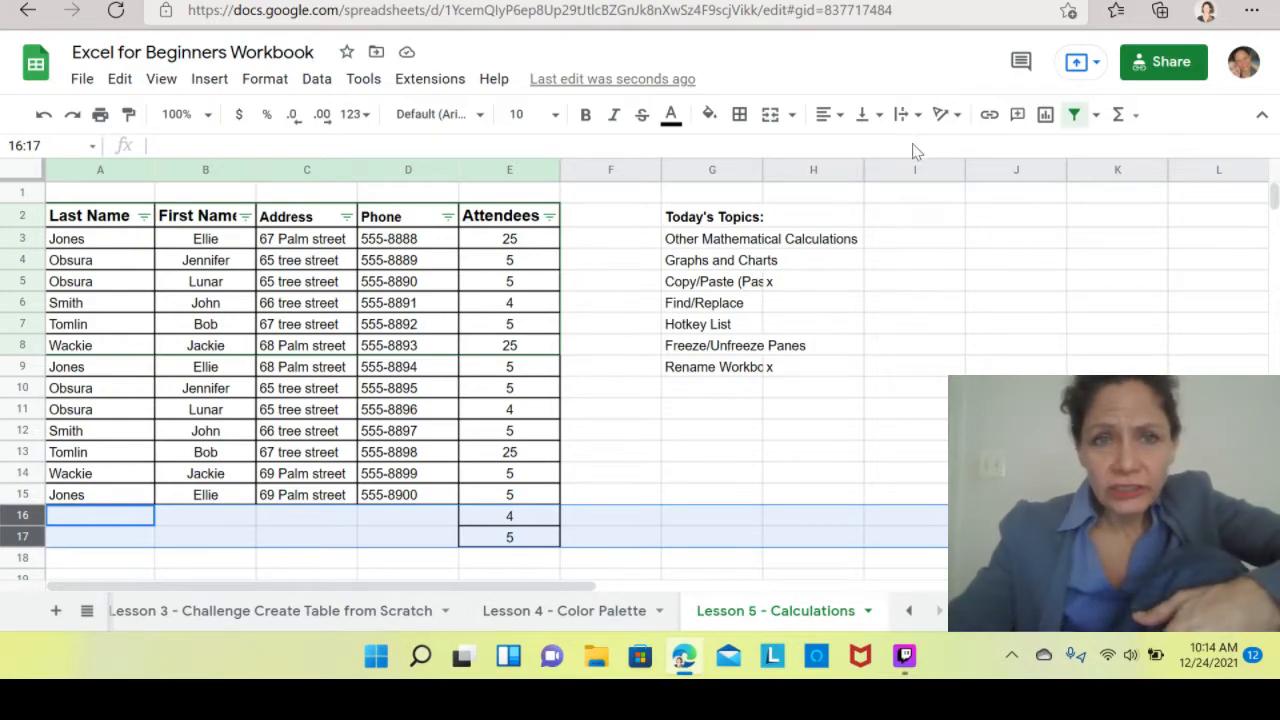
{"action": "left_click", "coordinate": [117, 80]}
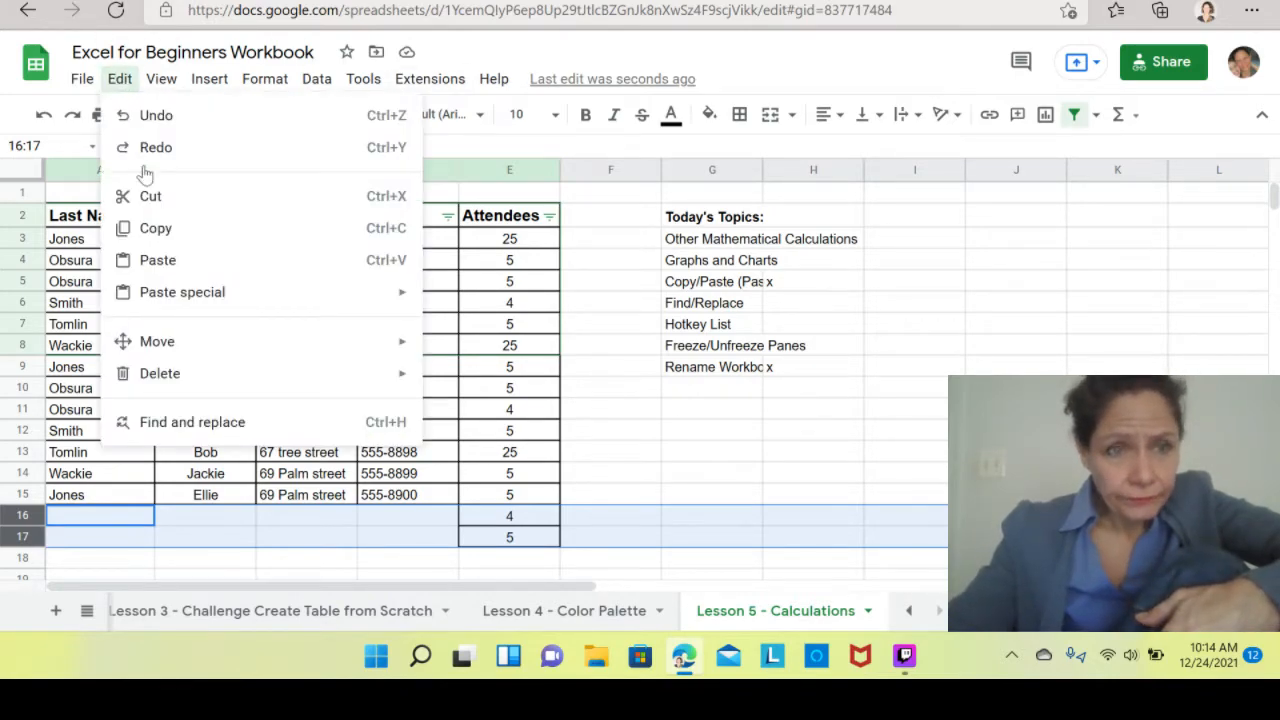
{"action": "mouse_move", "coordinate": [168, 380]}
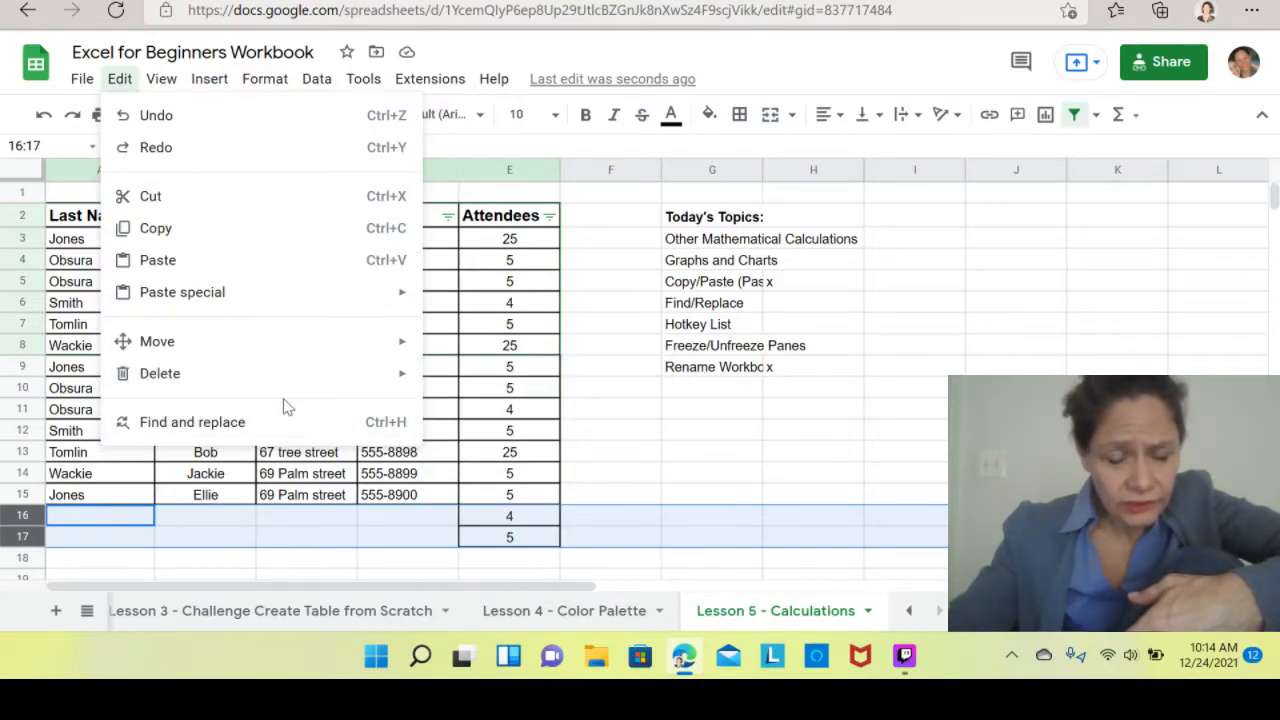
{"action": "mouse_move", "coordinate": [245, 383]}
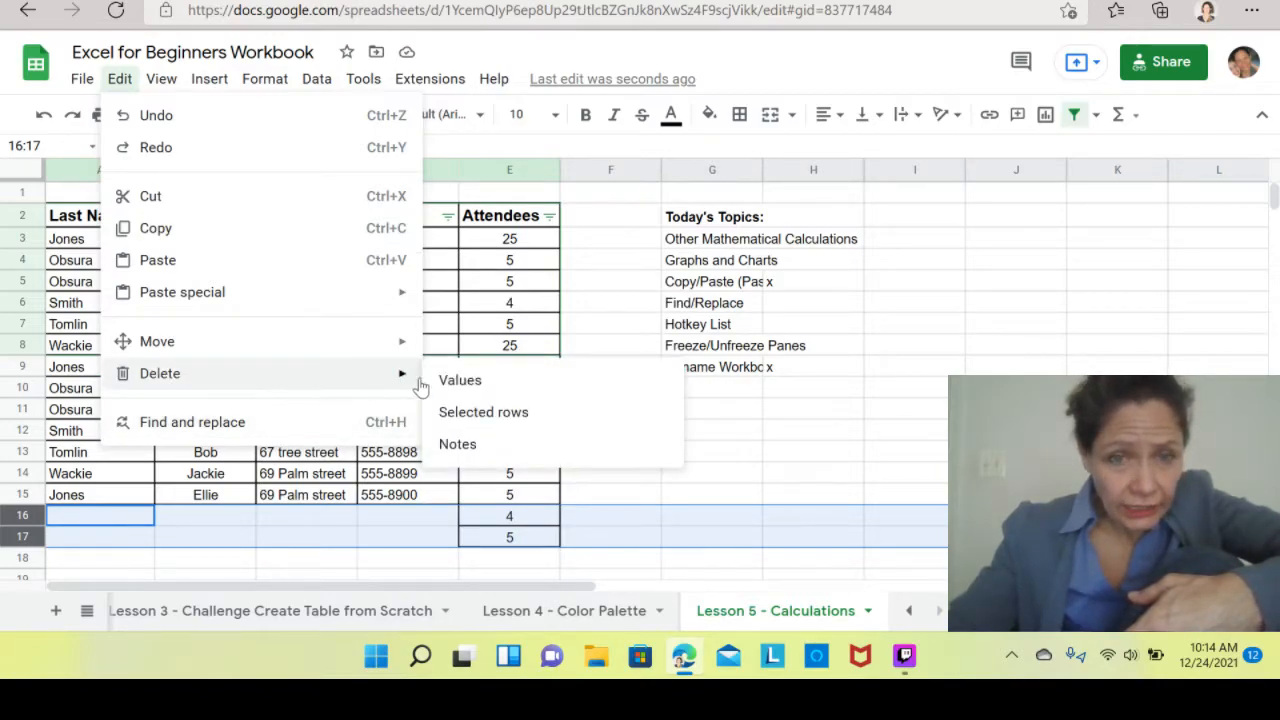
{"action": "left_click", "coordinate": [472, 416]}
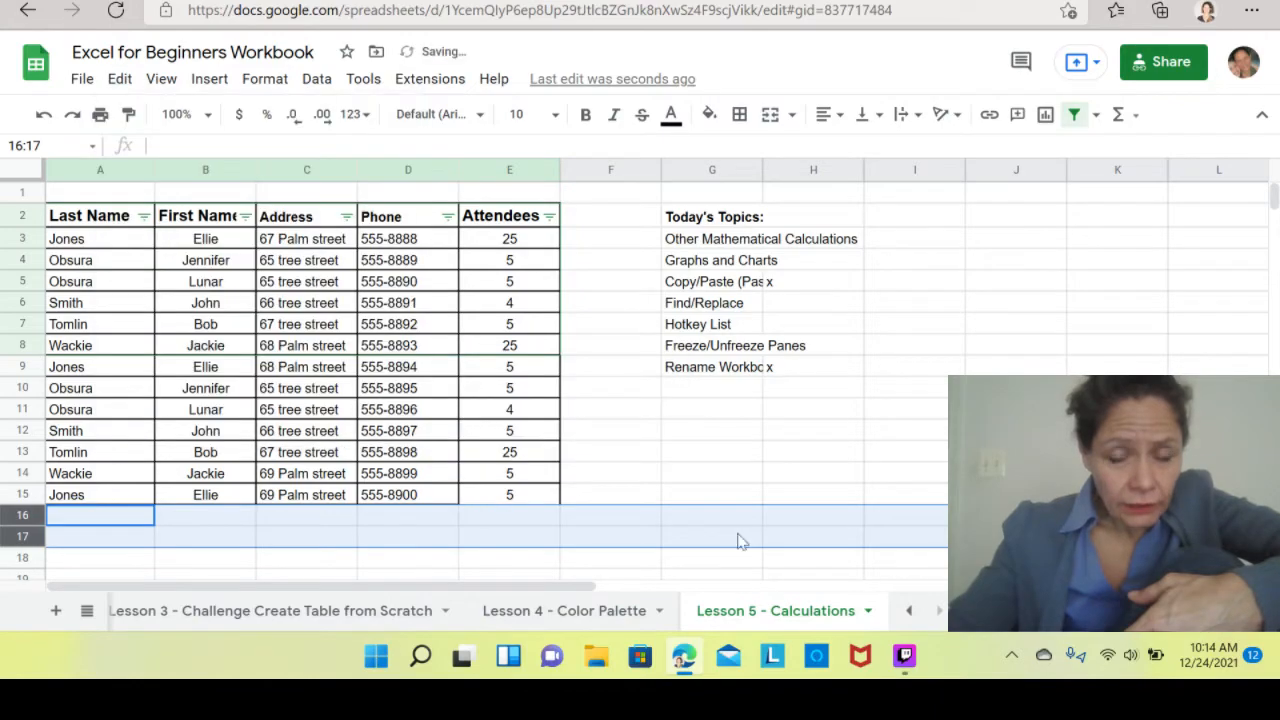
{"action": "left_click", "coordinate": [709, 478]}
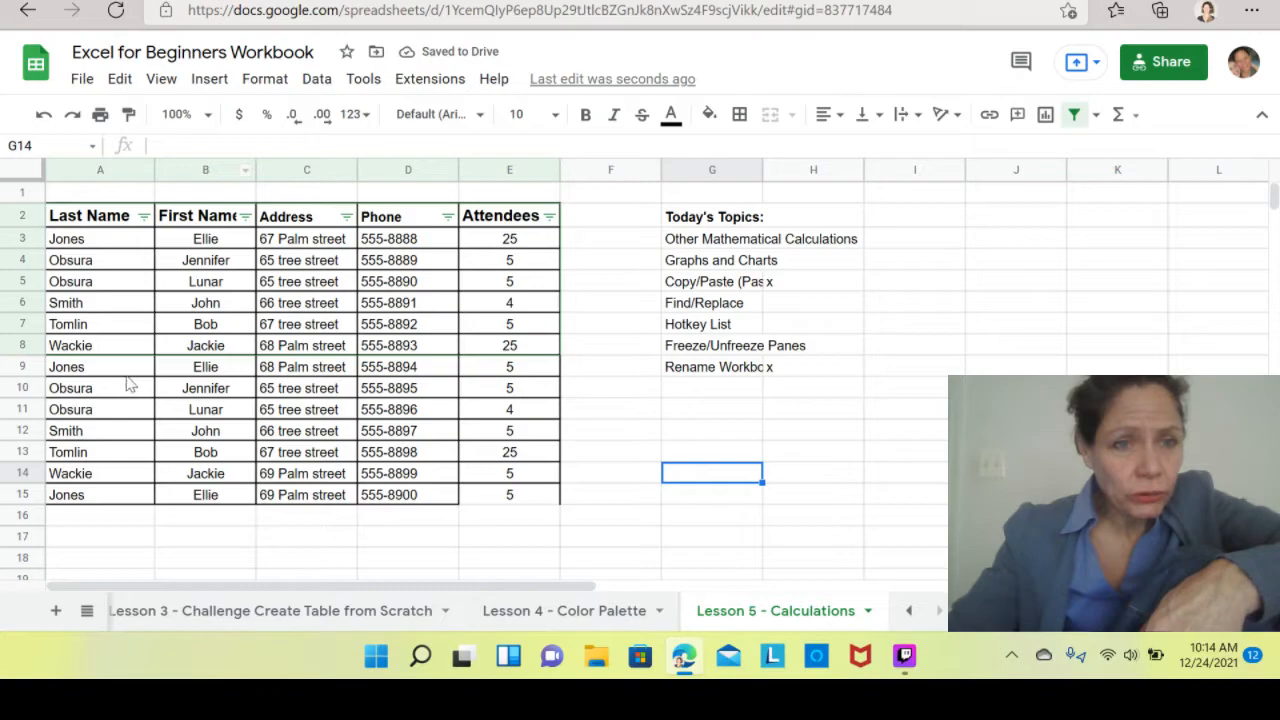
Autofill the last guest row A15:D15 down to row 54.
{"action": "left_click", "coordinate": [89, 500]}
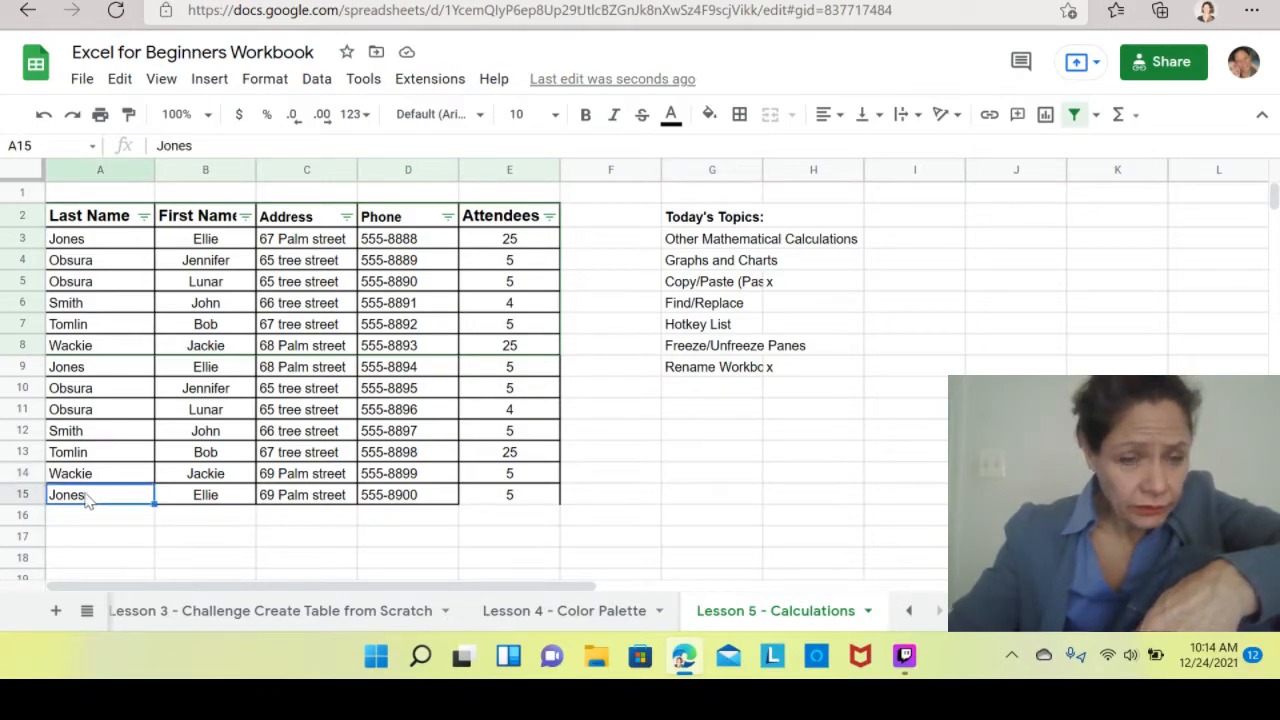
{"action": "left_click_drag", "start_coordinate": [428, 497], "coordinate": [112, 500]}
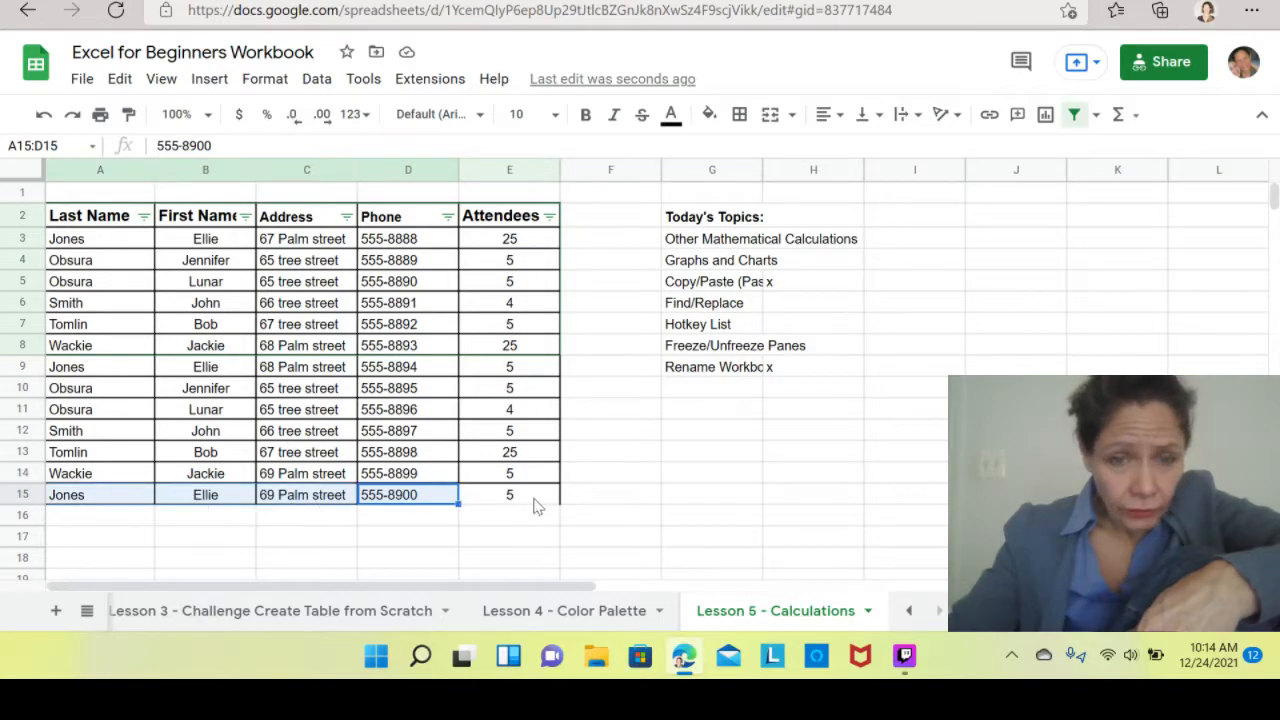
{"action": "left_click_drag", "start_coordinate": [459, 505], "coordinate": [410, 513]}
{"action": "left_click", "coordinate": [474, 433]}
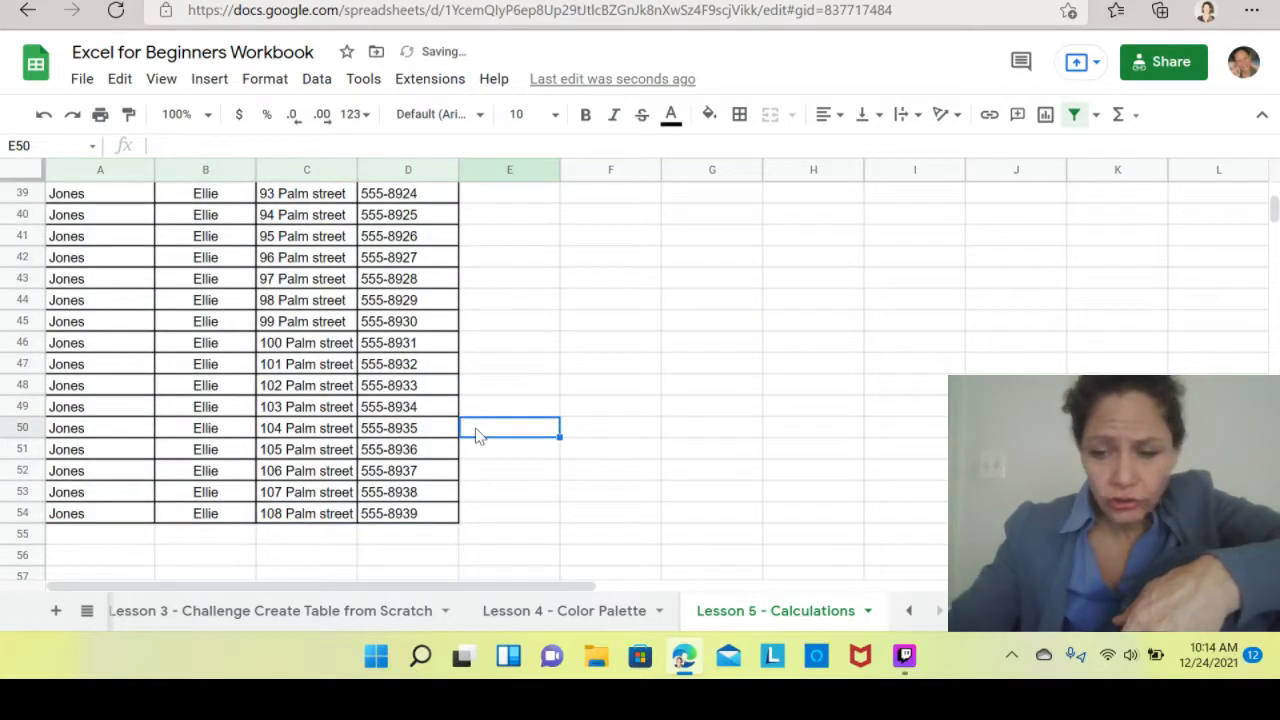
{"action": "key", "text": "Up"}
{"action": "key", "text": "Up"}
{"action": "key", "text": "Up"}
{"action": "key", "text": "Up"}
{"action": "key", "text": "Up"}
{"action": "key", "text": "Up"}
{"action": "key", "text": "Up"}
{"action": "key", "text": "Up"}
{"action": "key", "text": "Up"}
{"action": "key", "text": "Up"}
{"action": "key", "text": "Up"}
{"action": "key", "text": "Up"}
{"action": "key", "text": "Up"}
{"action": "key", "text": "Up"}
{"action": "key", "text": "Up"}
{"action": "key", "text": "Up"}
{"action": "key", "text": "Up"}
{"action": "key", "text": "Up"}
{"action": "key", "text": "Up"}
{"action": "key", "text": "Up"}
{"action": "key", "text": "Up"}
{"action": "key", "text": "Up"}
{"action": "key", "text": "Up"}
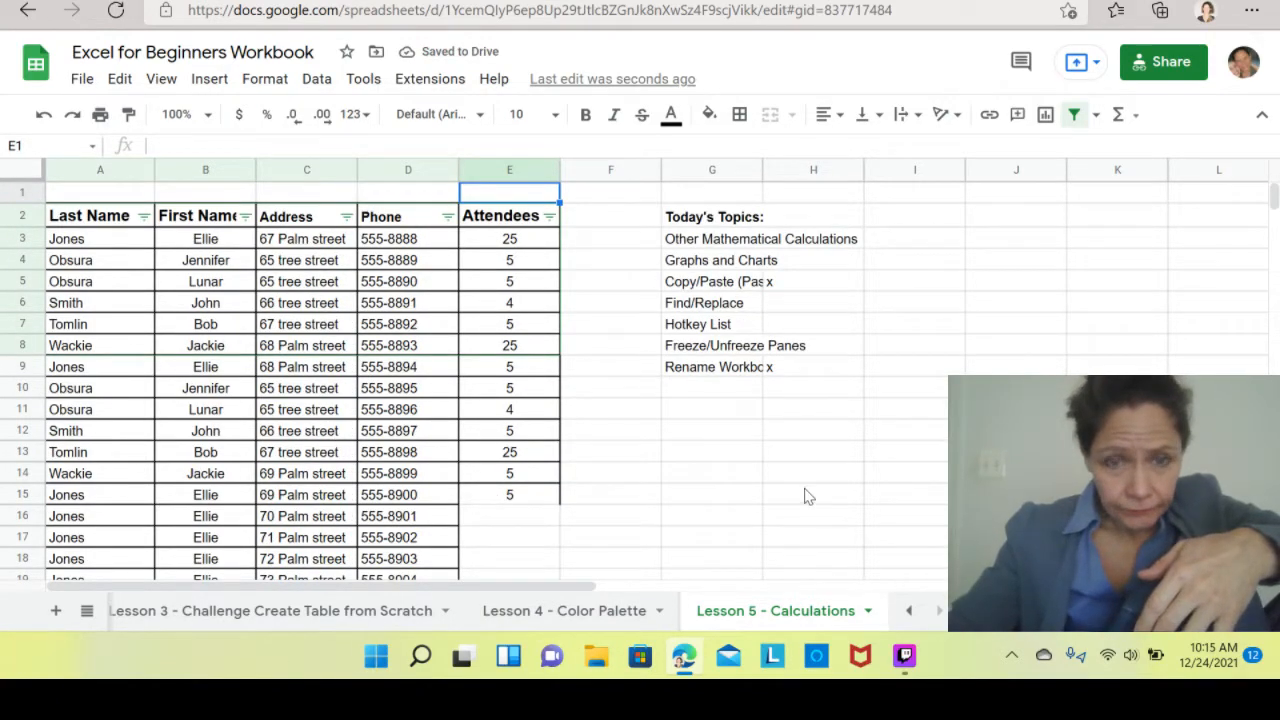
Copy the Attendees values in E3:E14 and paste them starting at E15.
{"action": "left_click", "coordinate": [537, 508]}
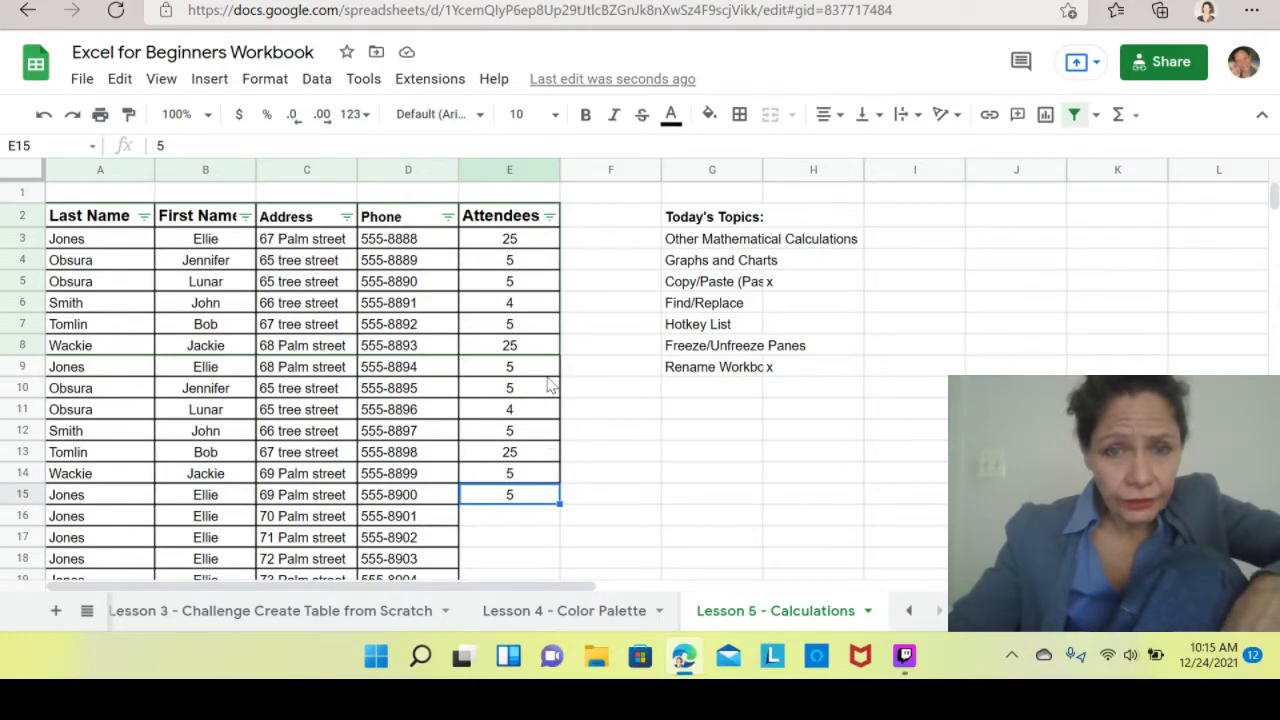
{"action": "left_click_drag", "start_coordinate": [537, 240], "coordinate": [537, 480]}
{"action": "key", "text": "ctrl+v"}
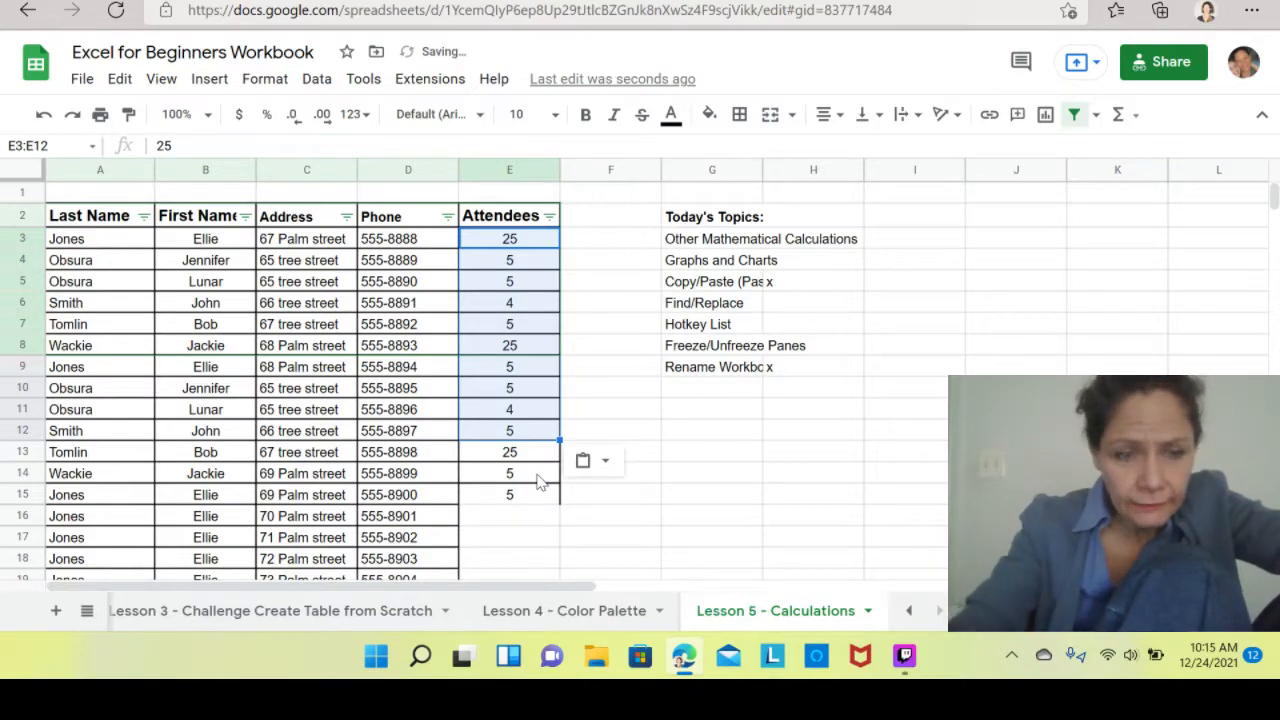
{"action": "left_click", "coordinate": [45, 117]}
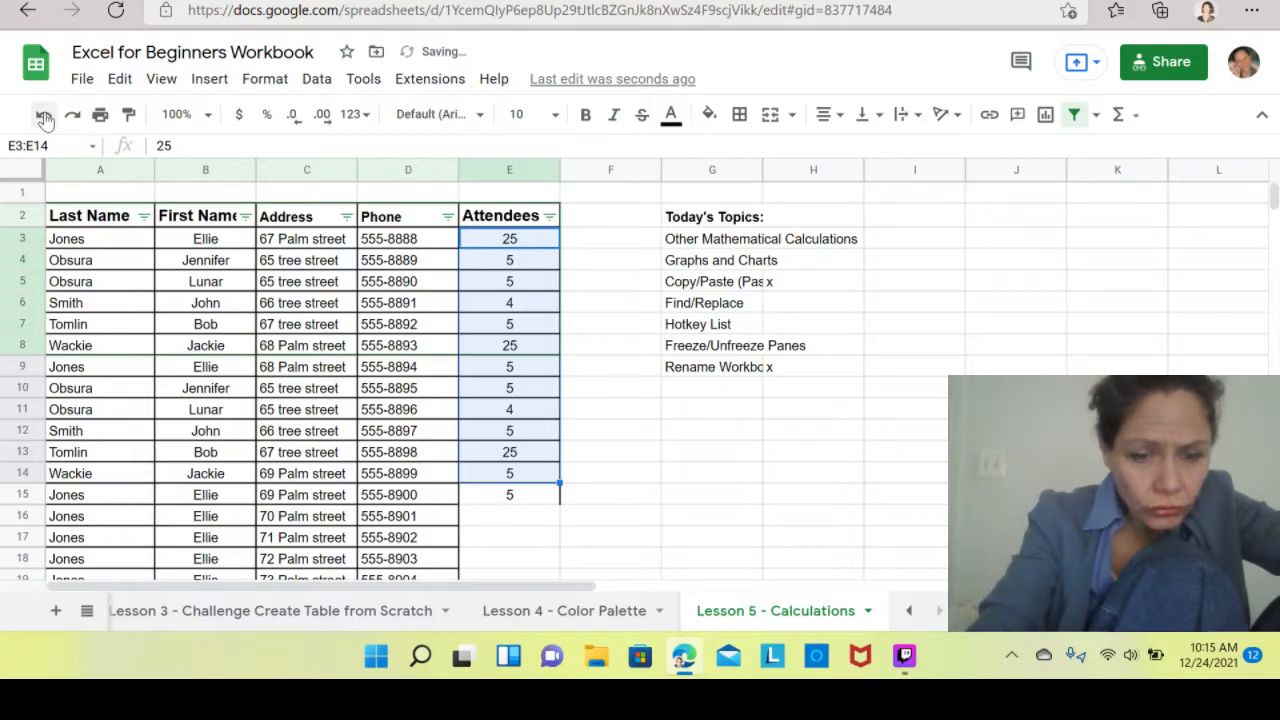
{"action": "key", "text": "ctrl+c"}
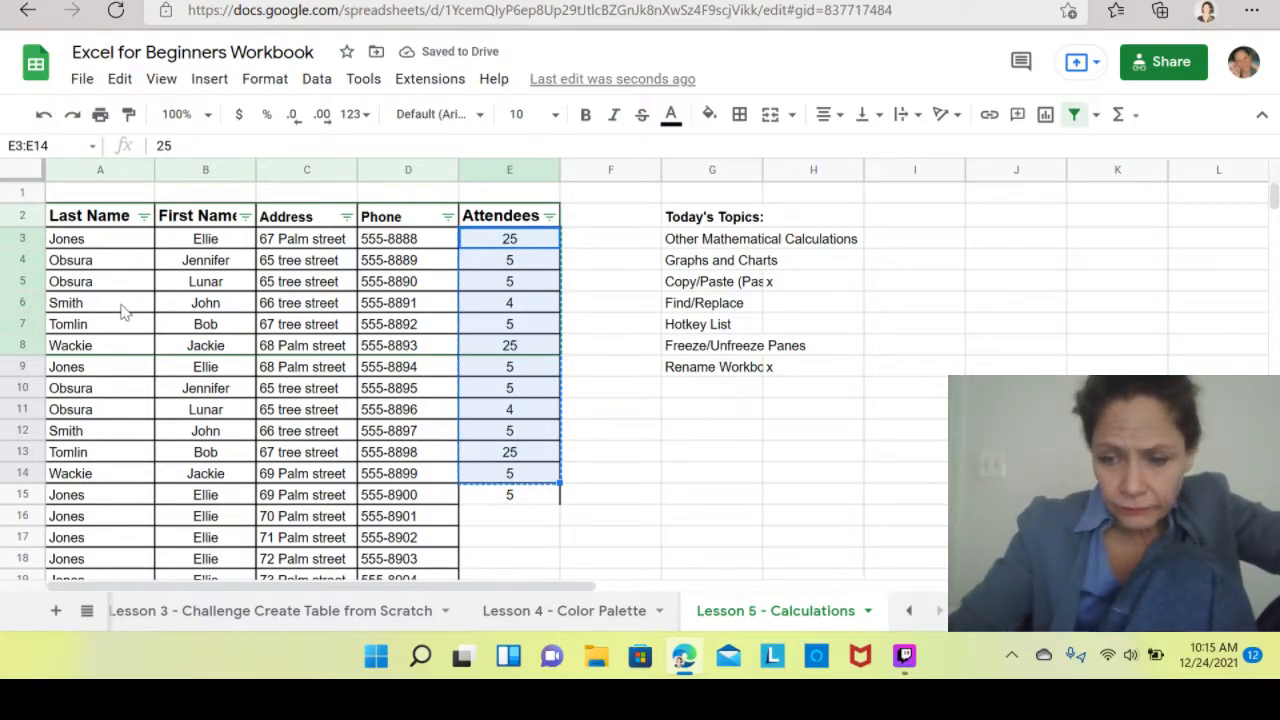
{"action": "left_click", "coordinate": [509, 498]}
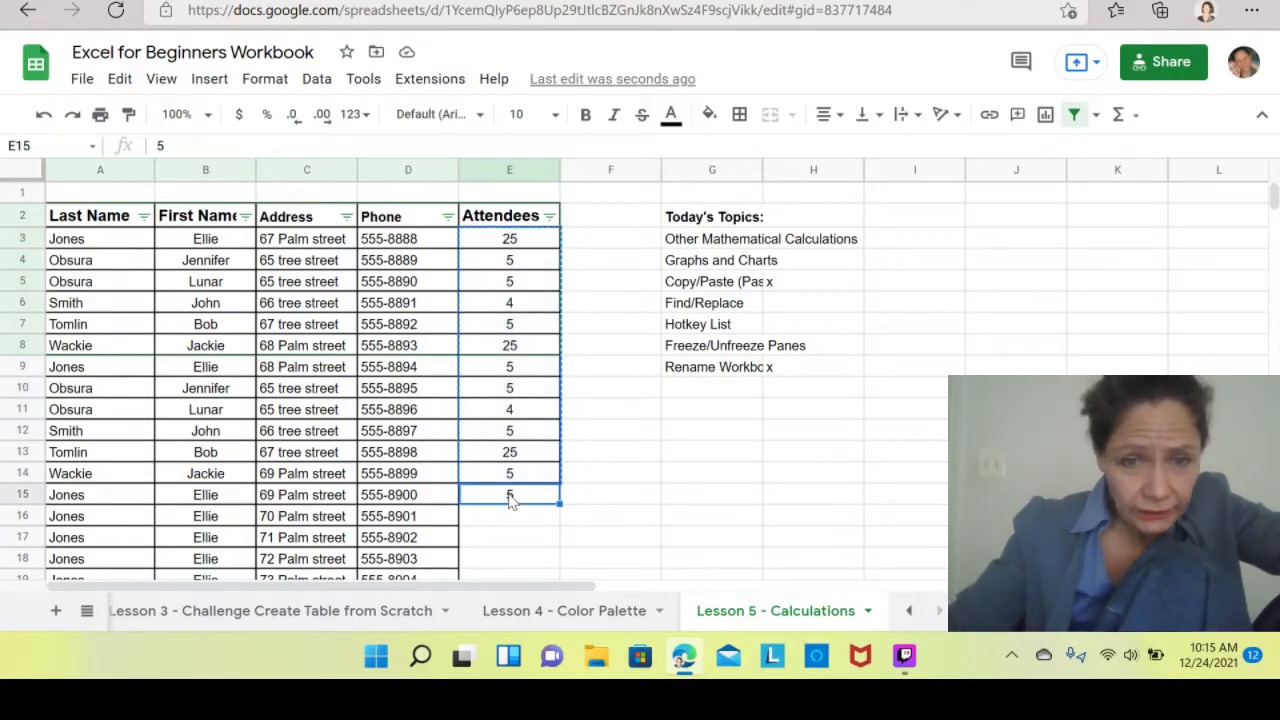
{"action": "key", "text": "ctrl+v"}
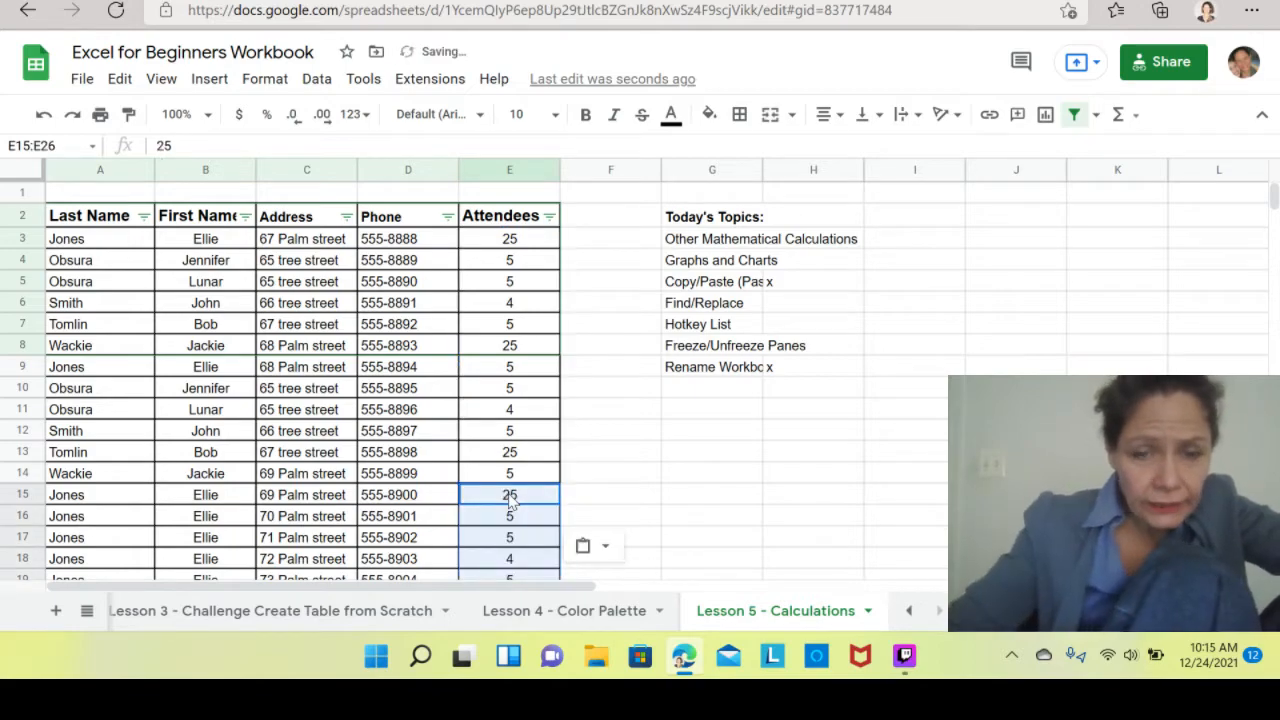
Paste the copied Attendees values again at E27 and at E39.
{"action": "left_click", "coordinate": [620, 500]}
{"action": "key", "text": "Page_Down"}
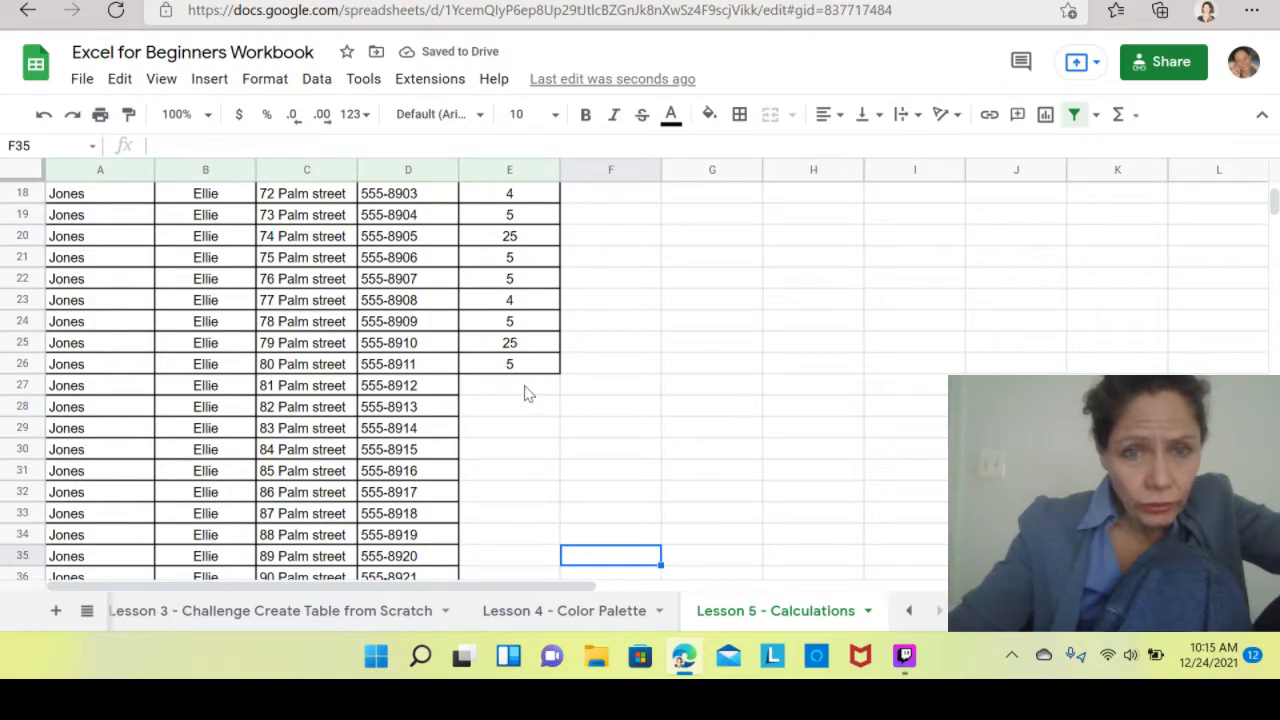
{"action": "left_click", "coordinate": [528, 393]}
{"action": "key", "text": "ctrl+v"}
{"action": "left_click", "coordinate": [632, 449]}
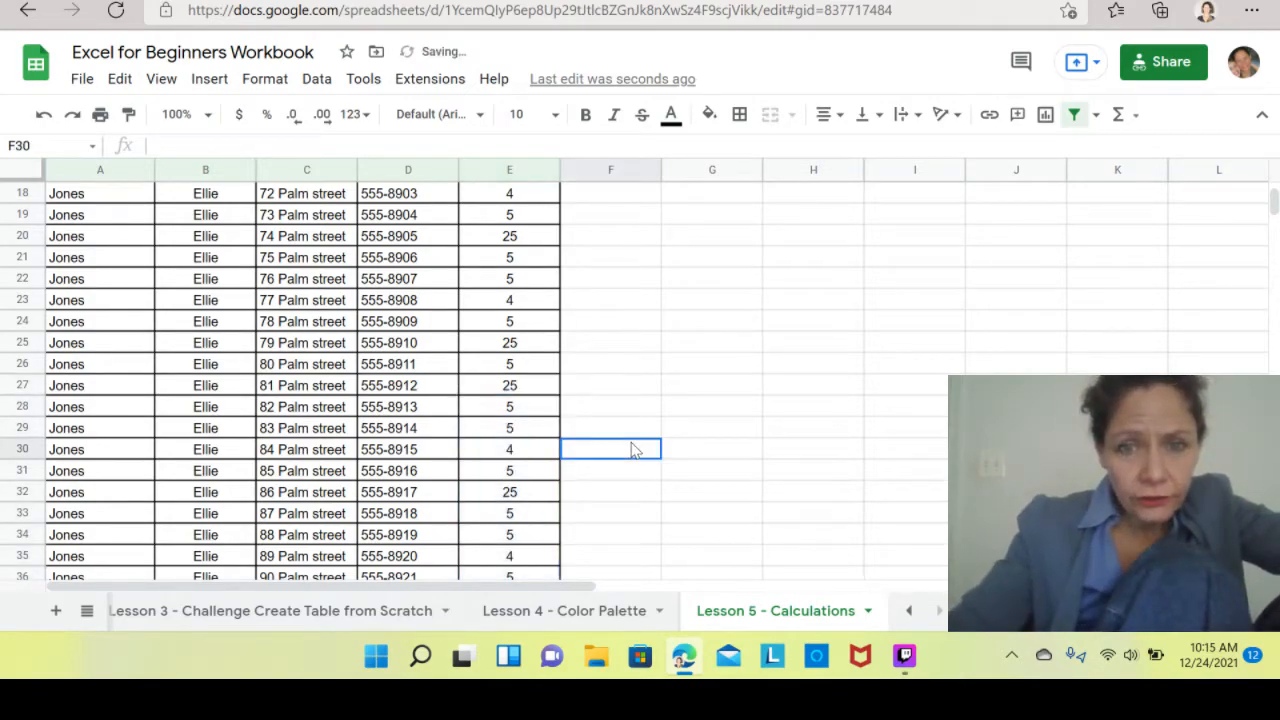
{"action": "key", "text": "Down"}
{"action": "key", "text": "Down"}
{"action": "key", "text": "Down"}
{"action": "key", "text": "Down"}
{"action": "key", "text": "Down"}
{"action": "key", "text": "Down"}
{"action": "key", "text": "Down"}
{"action": "key", "text": "Down"}
{"action": "key", "text": "Down"}
{"action": "key", "text": "Down"}
{"action": "key", "text": "Down"}
{"action": "key", "text": "Down"}
{"action": "key", "text": "Down"}
{"action": "key", "text": "Down"}
{"action": "key", "text": "Down"}
{"action": "key", "text": "Down"}
{"action": "key", "text": "Down"}
{"action": "key", "text": "Down"}
{"action": "key", "text": "Down"}
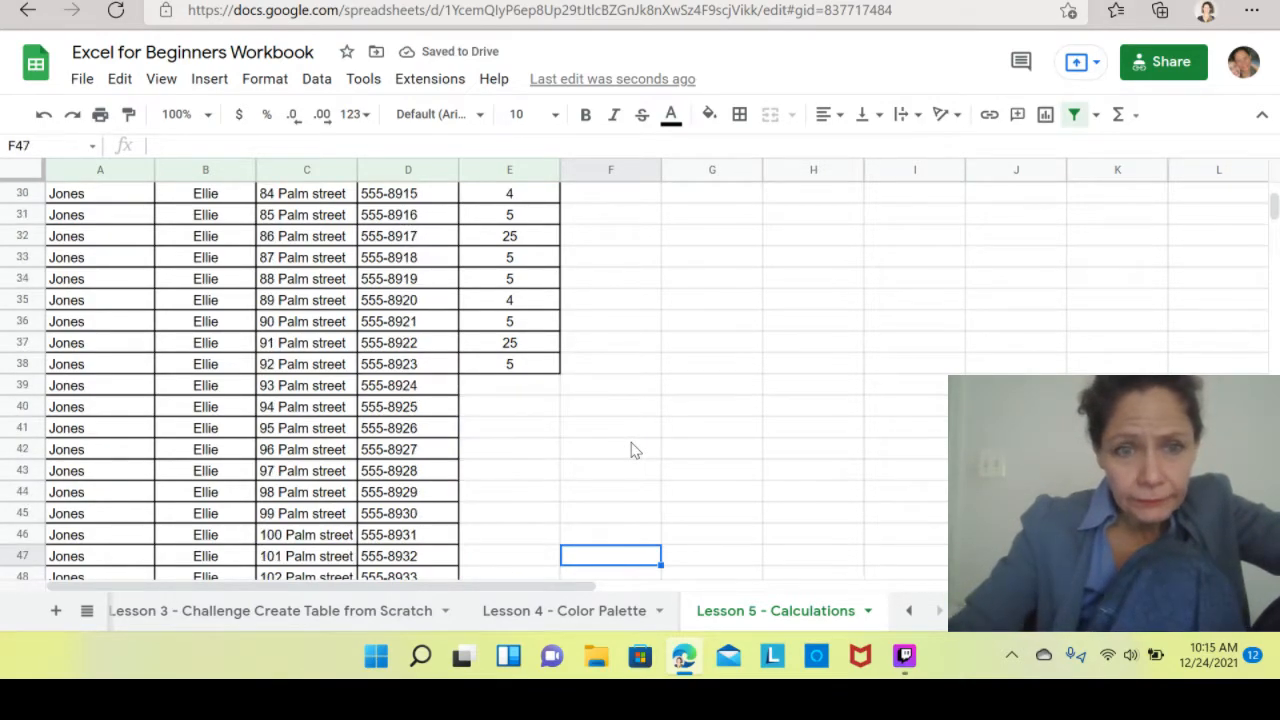
{"action": "left_click", "coordinate": [510, 352]}
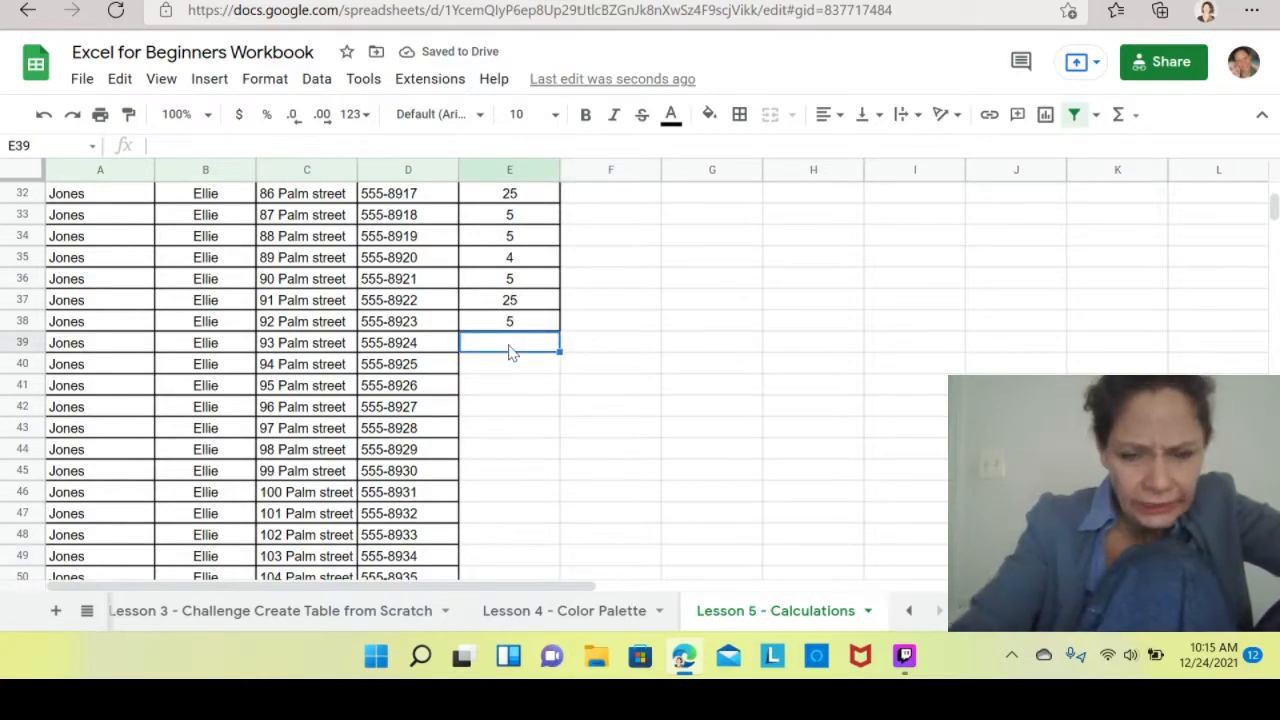
{"action": "key", "text": "ctrl+v"}
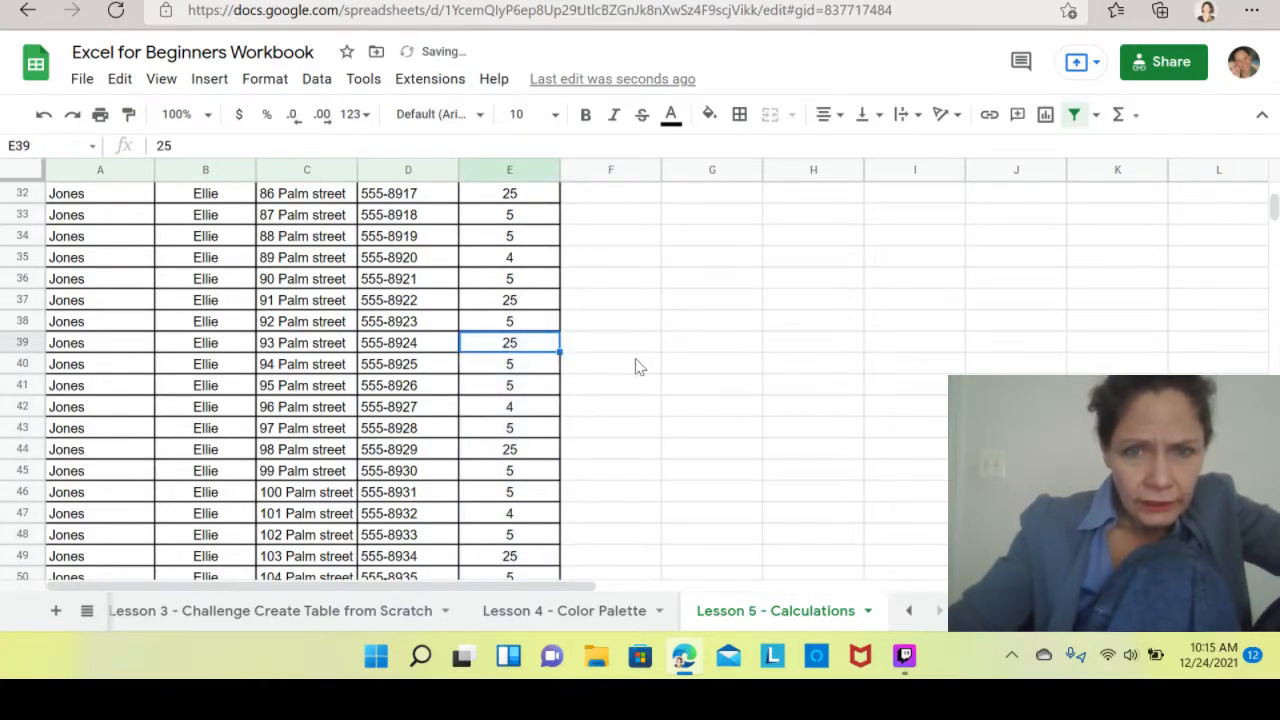
Paste the copied Attendees values once more starting at E51.
{"action": "left_click", "coordinate": [637, 366]}
{"action": "key", "text": "Down"}
{"action": "key", "text": "Down"}
{"action": "key", "text": "Down"}
{"action": "key", "text": "Down"}
{"action": "key", "text": "Down"}
{"action": "key", "text": "Down"}
{"action": "key", "text": "Down"}
{"action": "key", "text": "Down"}
{"action": "key", "text": "Down"}
{"action": "key", "text": "Down"}
{"action": "key", "text": "Down"}
{"action": "key", "text": "Down"}
{"action": "key", "text": "Down"}
{"action": "key", "text": "Down"}
{"action": "key", "text": "Down"}
{"action": "key", "text": "Down"}
{"action": "key", "text": "Down"}
{"action": "key", "text": "Down"}
{"action": "key", "text": "Down"}
{"action": "key", "text": "Down"}
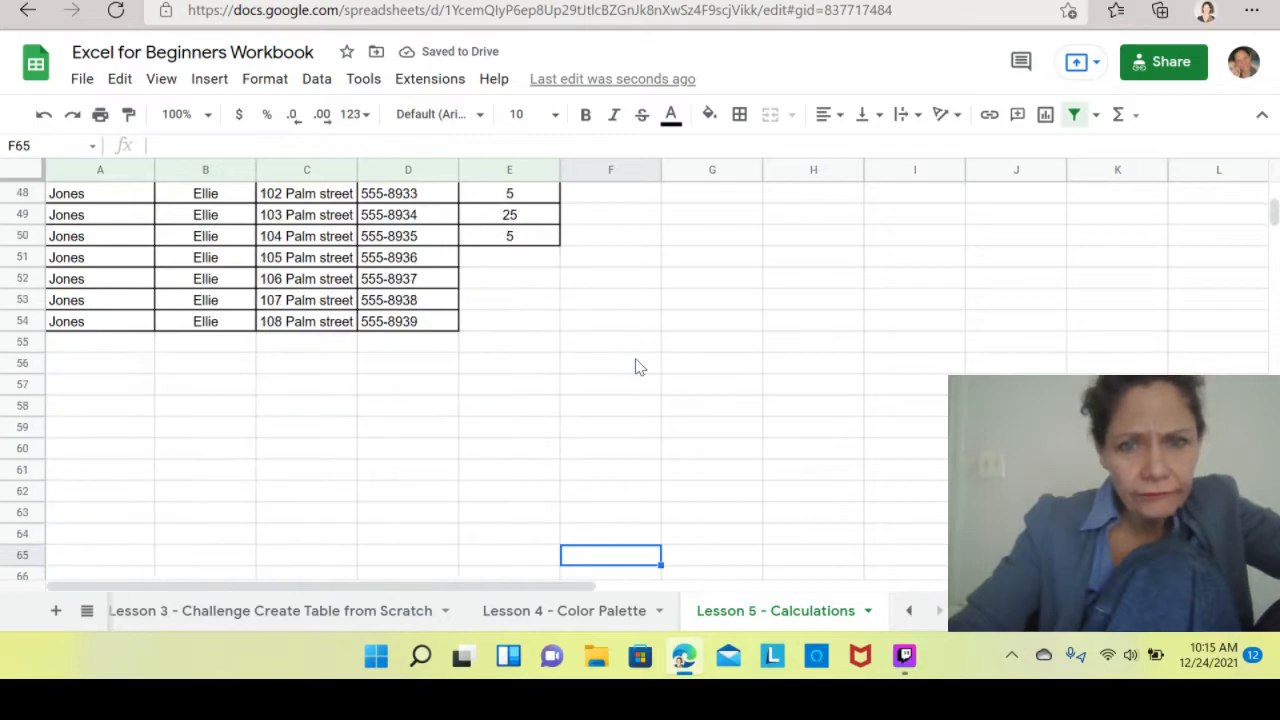
{"action": "key", "text": "Down"}
{"action": "key", "text": "Down"}
{"action": "left_click", "coordinate": [515, 220]}
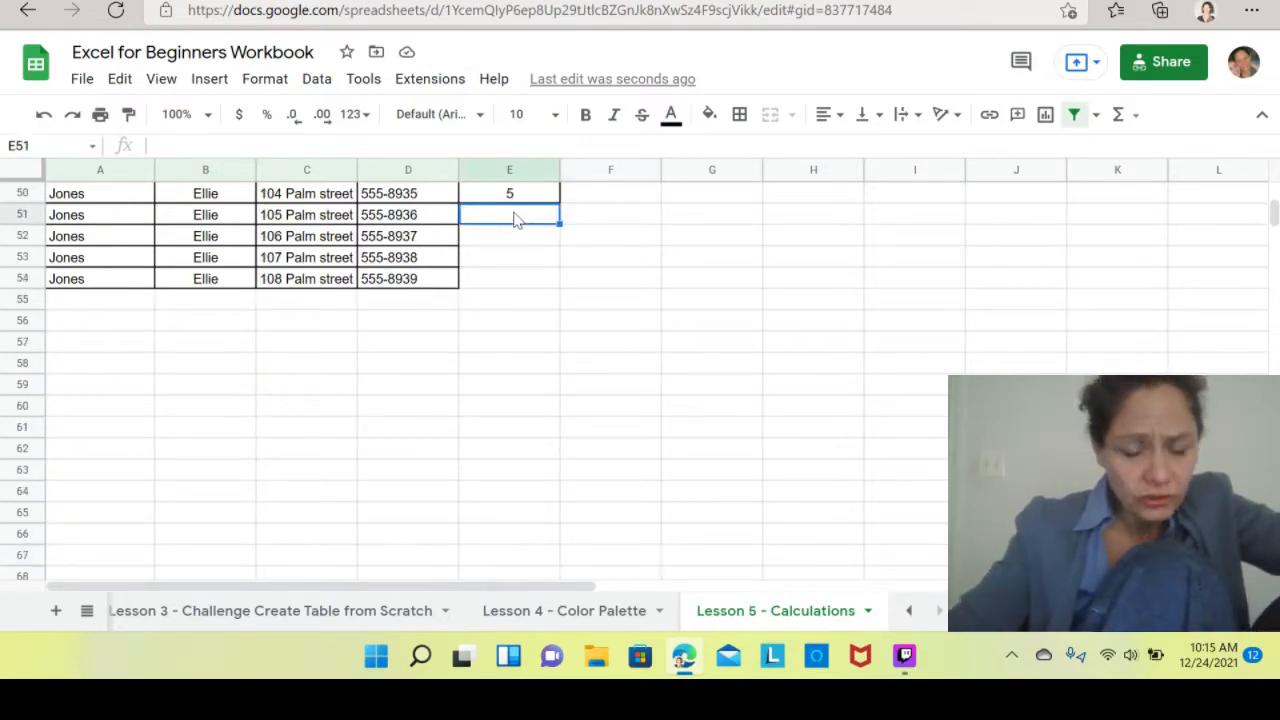
{"action": "key", "text": "ctrl+v"}
Delete rows 55 to 63 below the guest table.
{"action": "left_click", "coordinate": [668, 370]}
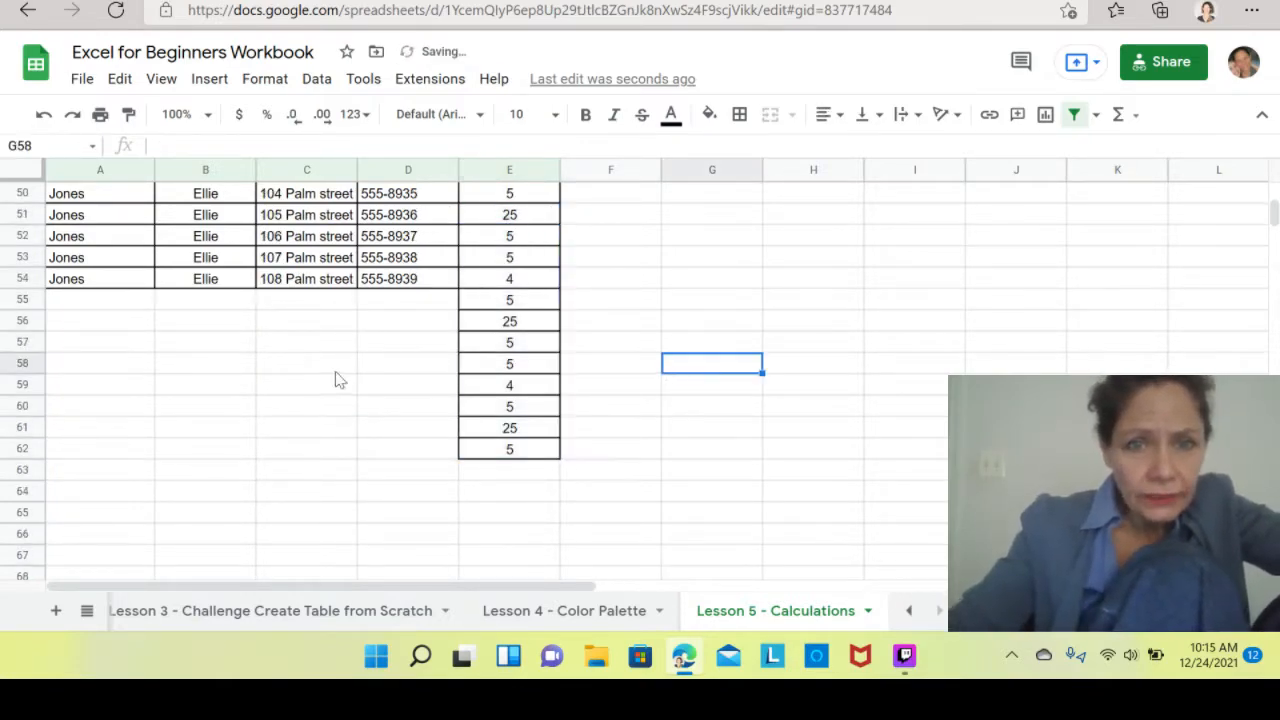
{"action": "left_click", "coordinate": [22, 299]}
{"action": "left_click_drag", "start_coordinate": [32, 384], "coordinate": [16, 469]}
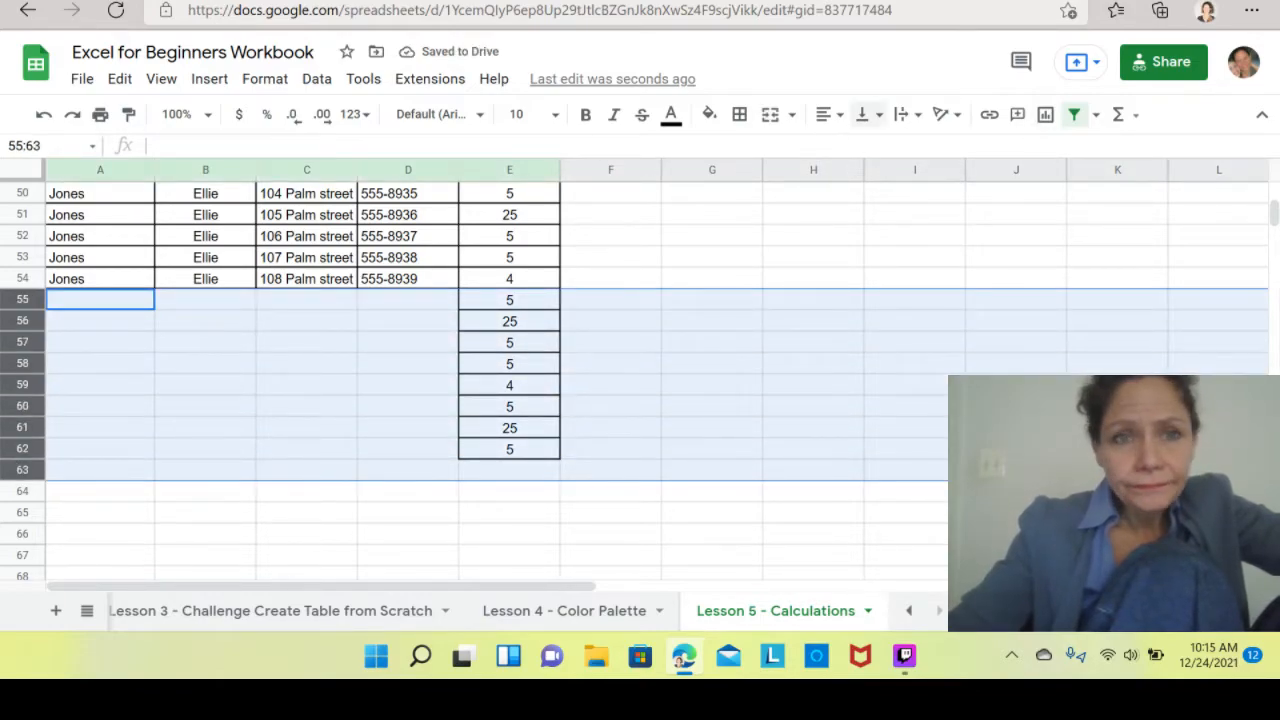
{"action": "left_click", "coordinate": [120, 79]}
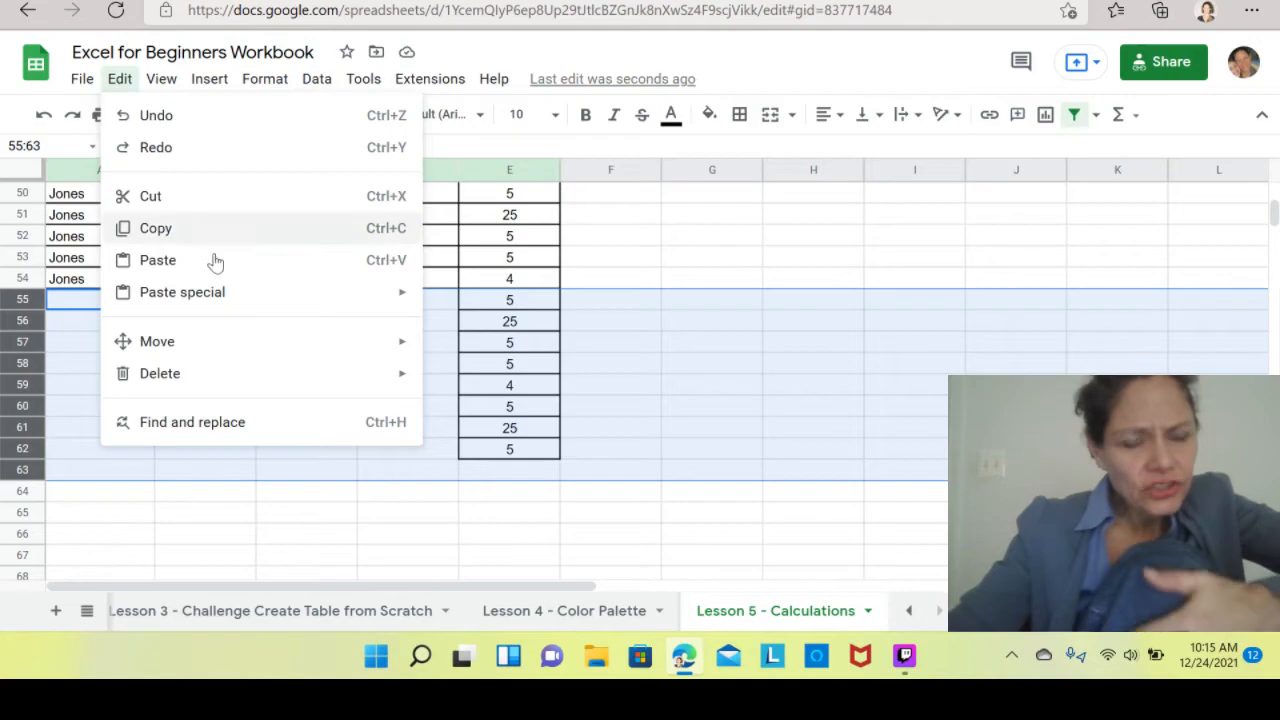
{"action": "mouse_move", "coordinate": [168, 376]}
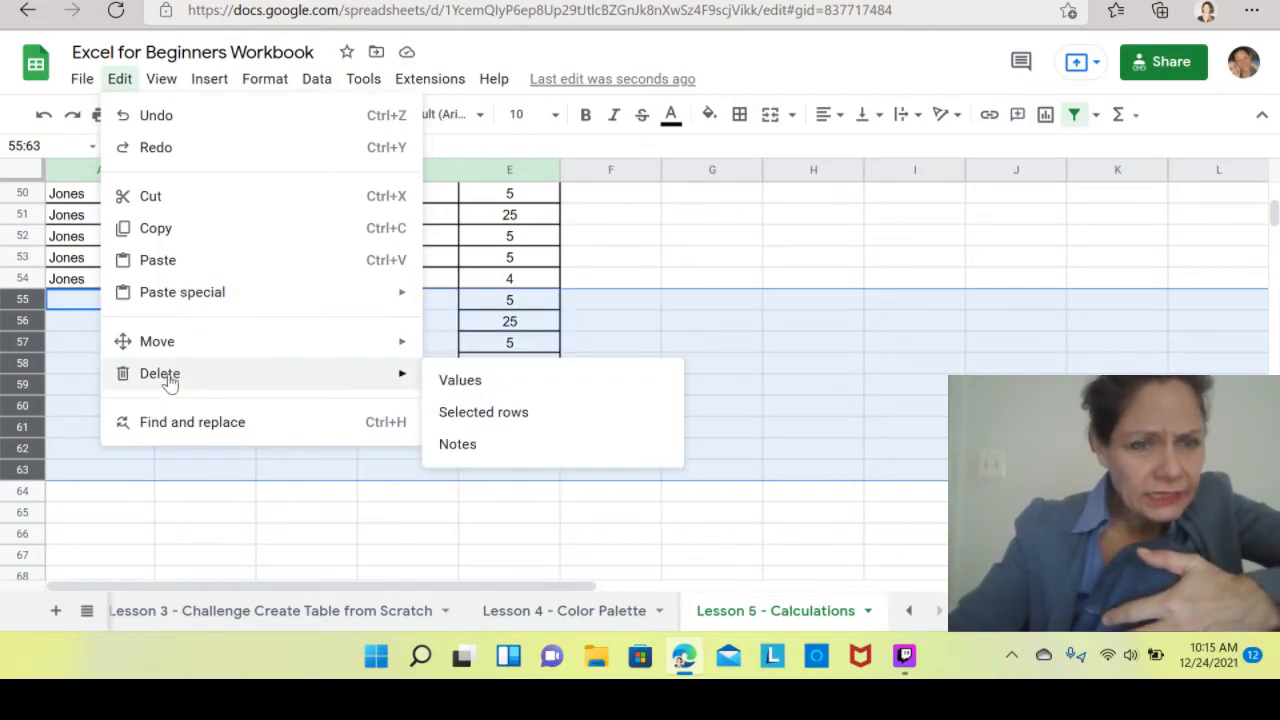
{"action": "left_click", "coordinate": [516, 414]}
{"action": "left_click", "coordinate": [838, 368]}
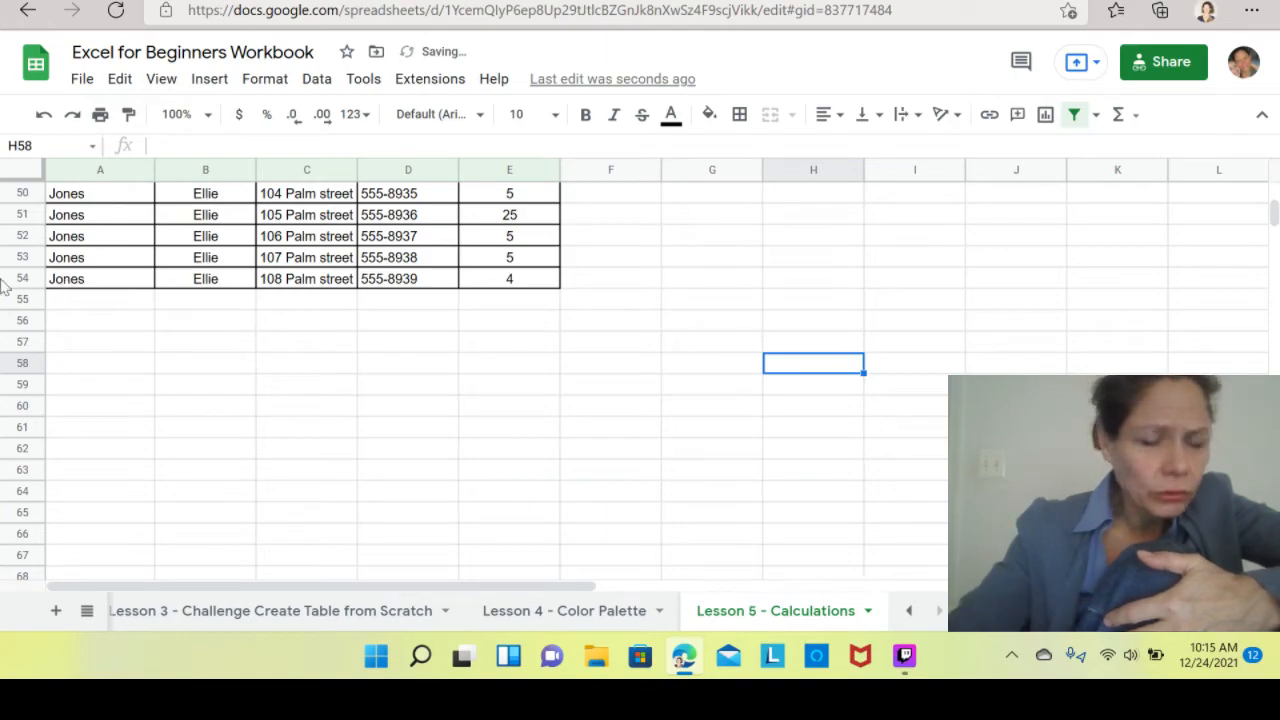
Scroll through the guest table to check the filled rows and Attendees values.
{"action": "left_click", "coordinate": [88, 288]}
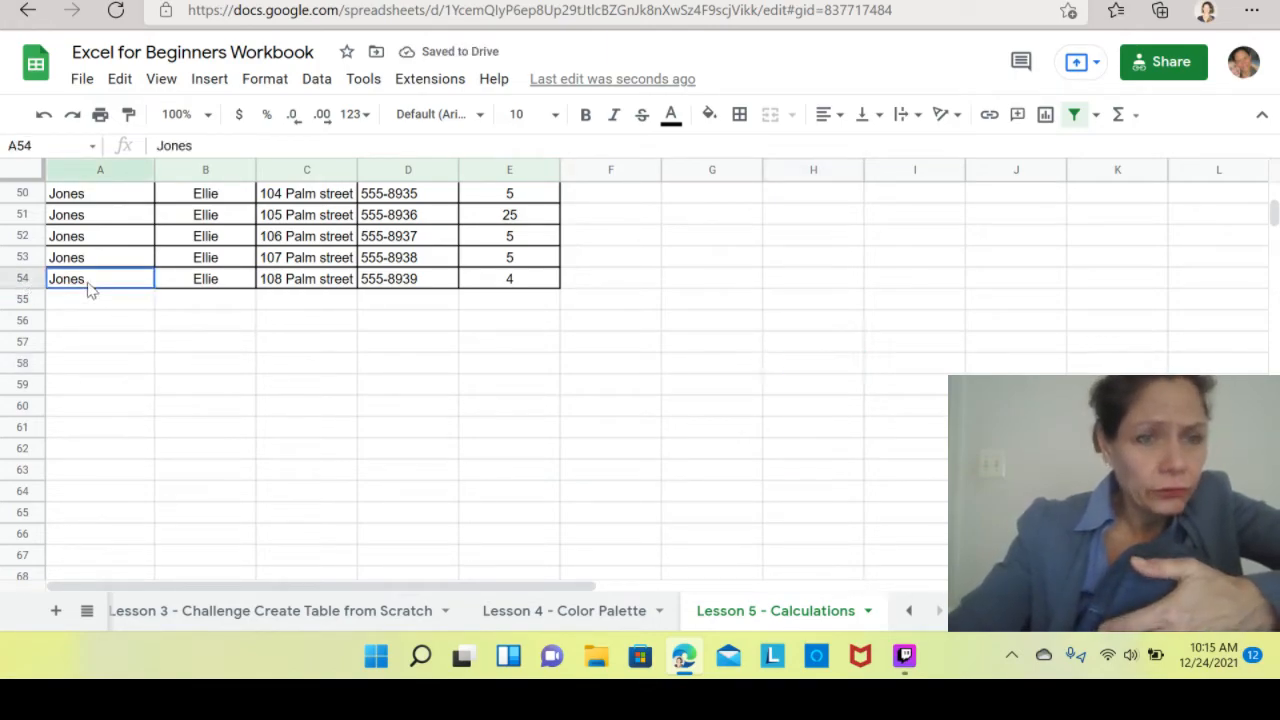
{"action": "key", "text": "Up"}
{"action": "key", "text": "Up"}
{"action": "key", "text": "Up"}
{"action": "key", "text": "Up"}
{"action": "key", "text": "Up"}
{"action": "key", "text": "Up"}
{"action": "key", "text": "Up"}
{"action": "key", "text": "Up"}
{"action": "key", "text": "Up"}
{"action": "key", "text": "Up"}
{"action": "key", "text": "Up"}
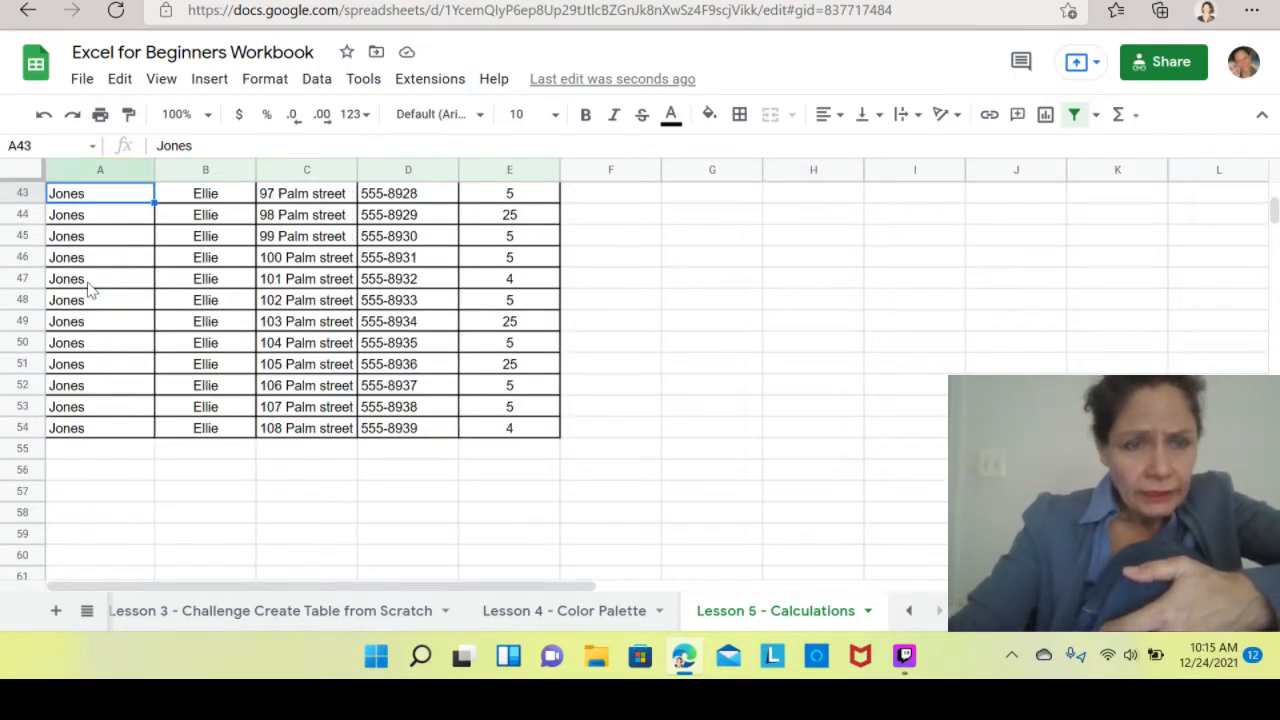
{"action": "key", "text": "Up"}
{"action": "key", "text": "Up"}
{"action": "key", "text": "Up"}
{"action": "key", "text": "Up"}
{"action": "key", "text": "Up"}
{"action": "key", "text": "Up"}
{"action": "key", "text": "Up"}
{"action": "key", "text": "Up"}
{"action": "key", "text": "Up"}
{"action": "key", "text": "Up"}
{"action": "key", "text": "Up"}
{"action": "key", "text": "Up"}
{"action": "key", "text": "Up"}
{"action": "key", "text": "Up"}
{"action": "key", "text": "Up"}
{"action": "key", "text": "Up"}
{"action": "key", "text": "Up"}
{"action": "key", "text": "Up"}
{"action": "key", "text": "Up"}
{"action": "key", "text": "Up"}
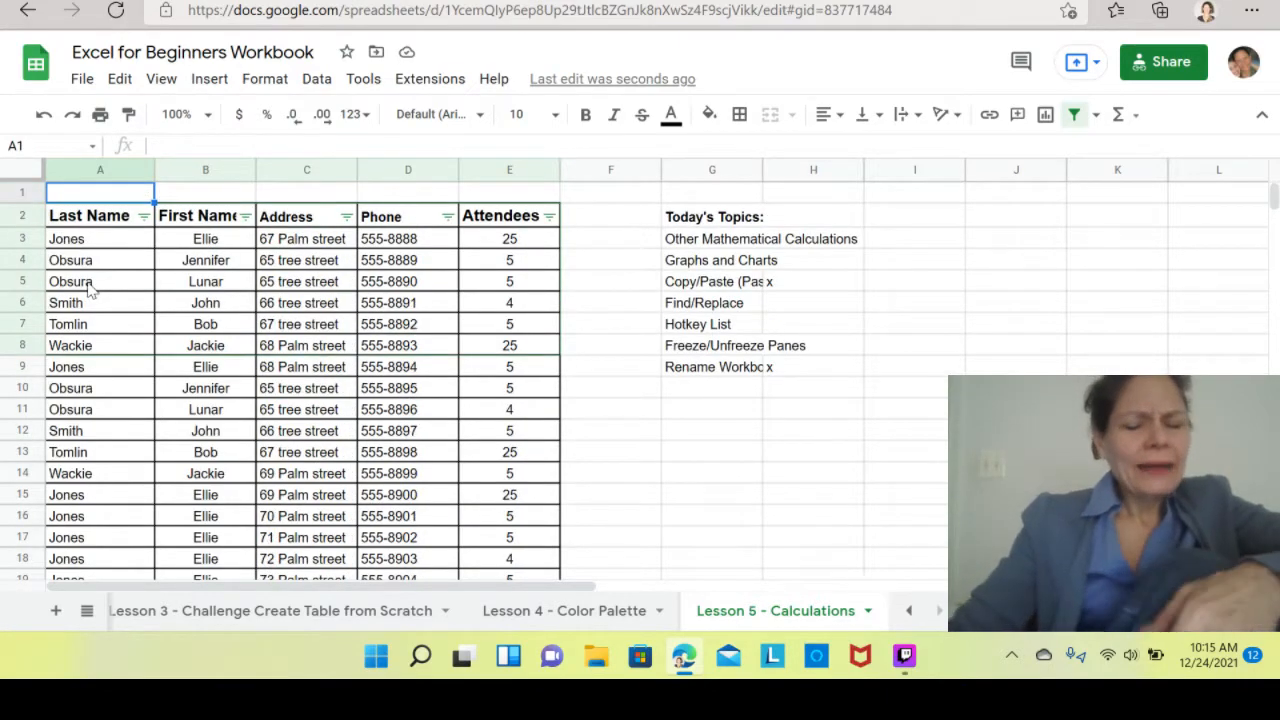
{"action": "key", "text": "Down"}
{"action": "key", "text": "Down"}
{"action": "key", "text": "Down"}
{"action": "key", "text": "Down"}
{"action": "key", "text": "Down"}
{"action": "key", "text": "Down"}
{"action": "key", "text": "Down"}
{"action": "key", "text": "Down"}
{"action": "key", "text": "Down"}
{"action": "key", "text": "Down"}
{"action": "key", "text": "Down"}
{"action": "key", "text": "Down"}
{"action": "key", "text": "Down"}
{"action": "key", "text": "Down"}
{"action": "key", "text": "Down"}
{"action": "key", "text": "Down"}
{"action": "key", "text": "Down"}
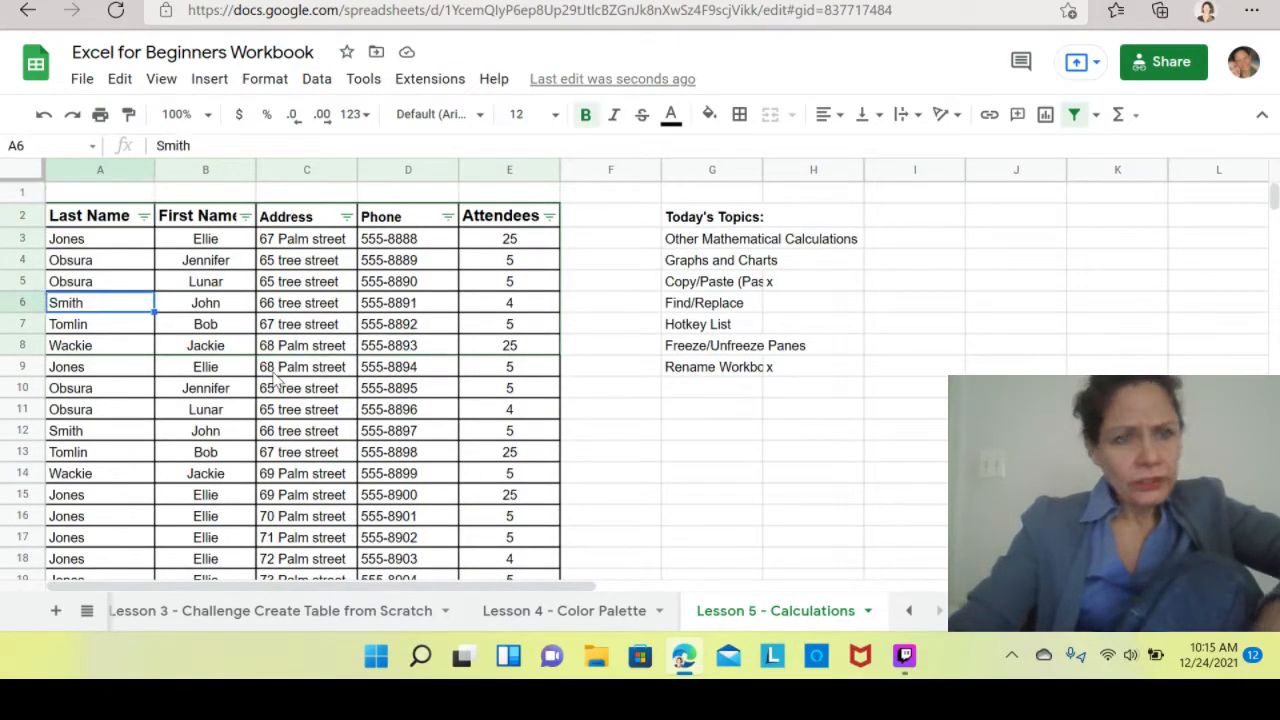
{"action": "key", "text": "Down"}
{"action": "key", "text": "Down"}
{"action": "key", "text": "Down"}
{"action": "key", "text": "Down"}
{"action": "key", "text": "Down"}
{"action": "key", "text": "Down"}
{"action": "key", "text": "Down"}
{"action": "key", "text": "Down"}
{"action": "key", "text": "Down"}
{"action": "key", "text": "Down"}
{"action": "key", "text": "Down"}
{"action": "key", "text": "Down"}
{"action": "key", "text": "Down"}
{"action": "key", "text": "Down"}
{"action": "key", "text": "Down"}
{"action": "key", "text": "Down"}
{"action": "key", "text": "Down"}
{"action": "key", "text": "Down"}
{"action": "key", "text": "Down"}
{"action": "key", "text": "Down"}
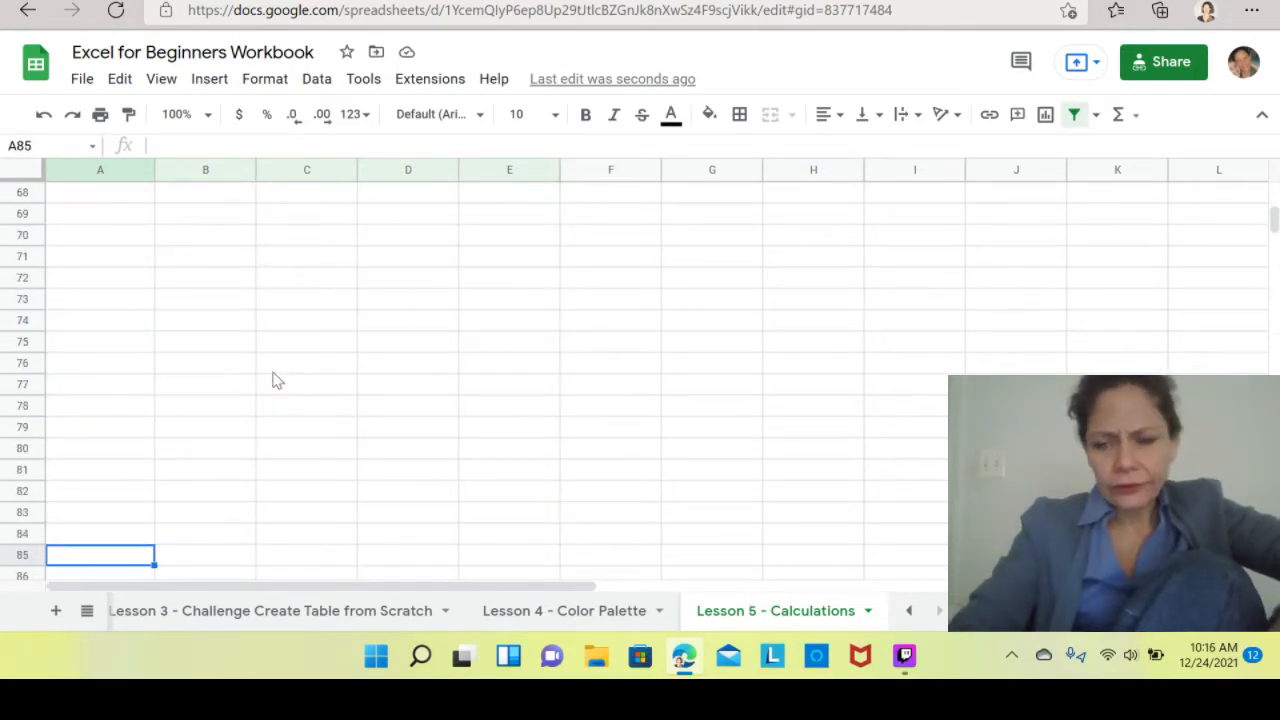
{"action": "key", "text": "Up"}
{"action": "key", "text": "Up"}
{"action": "key", "text": "Up"}
{"action": "key", "text": "Up"}
{"action": "key", "text": "Up"}
{"action": "key", "text": "Up"}
{"action": "key", "text": "Up"}
{"action": "key", "text": "Up"}
{"action": "key", "text": "Up"}
{"action": "key", "text": "Up"}
{"action": "key", "text": "Up"}
{"action": "key", "text": "Up"}
{"action": "key", "text": "Up"}
{"action": "key", "text": "Up"}
{"action": "key", "text": "Up"}
{"action": "key", "text": "Up"}
{"action": "key", "text": "Up"}
{"action": "key", "text": "Up"}
{"action": "key", "text": "Up"}
{"action": "key", "text": "Up"}
{"action": "key", "text": "Up"}
{"action": "key", "text": "Up"}
{"action": "key", "text": "Up"}
{"action": "key", "text": "Up"}
{"action": "key", "text": "Up"}
{"action": "key", "text": "Up"}
{"action": "key", "text": "Up"}
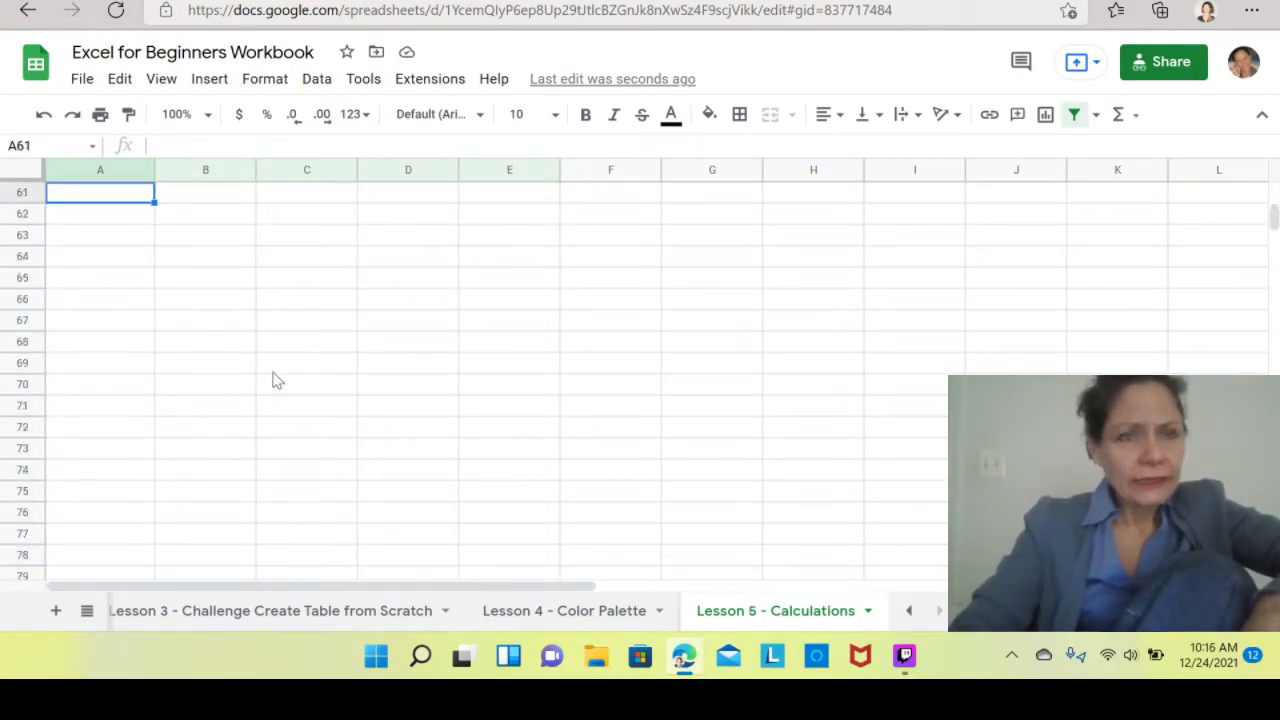
{"action": "key", "text": "Up"}
{"action": "key", "text": "Down"}
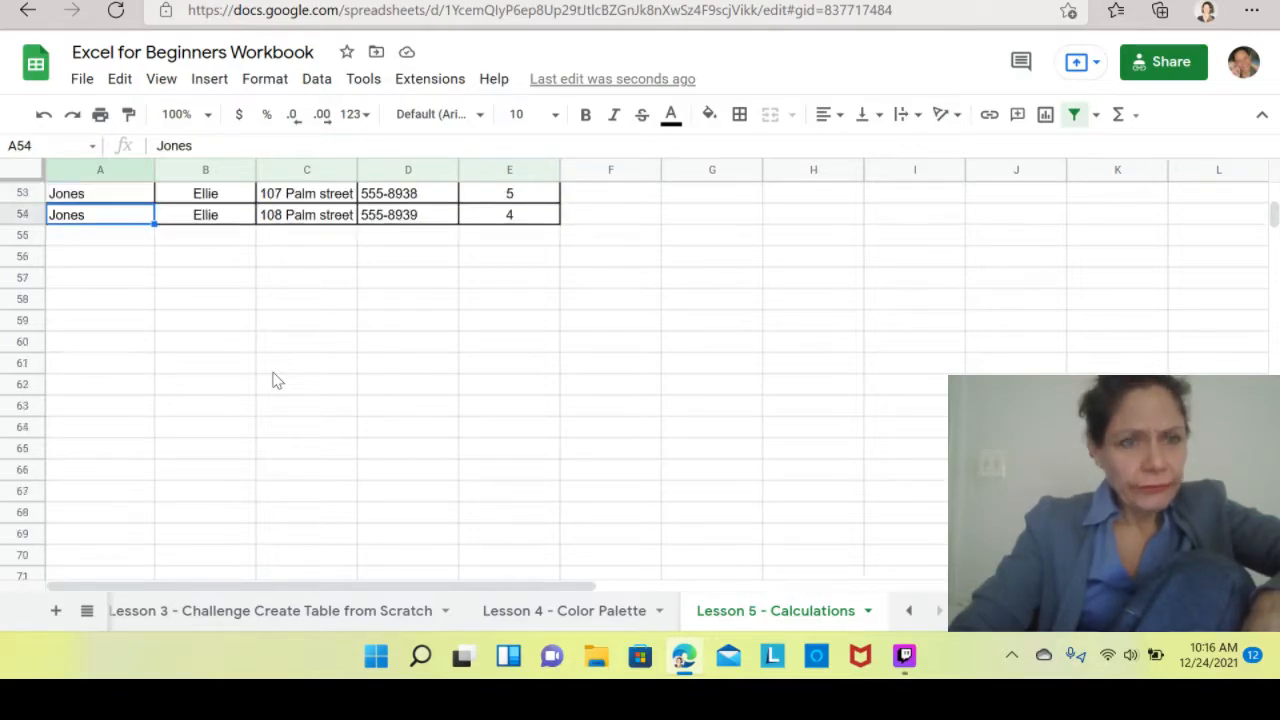
{"action": "key", "text": "Down"}
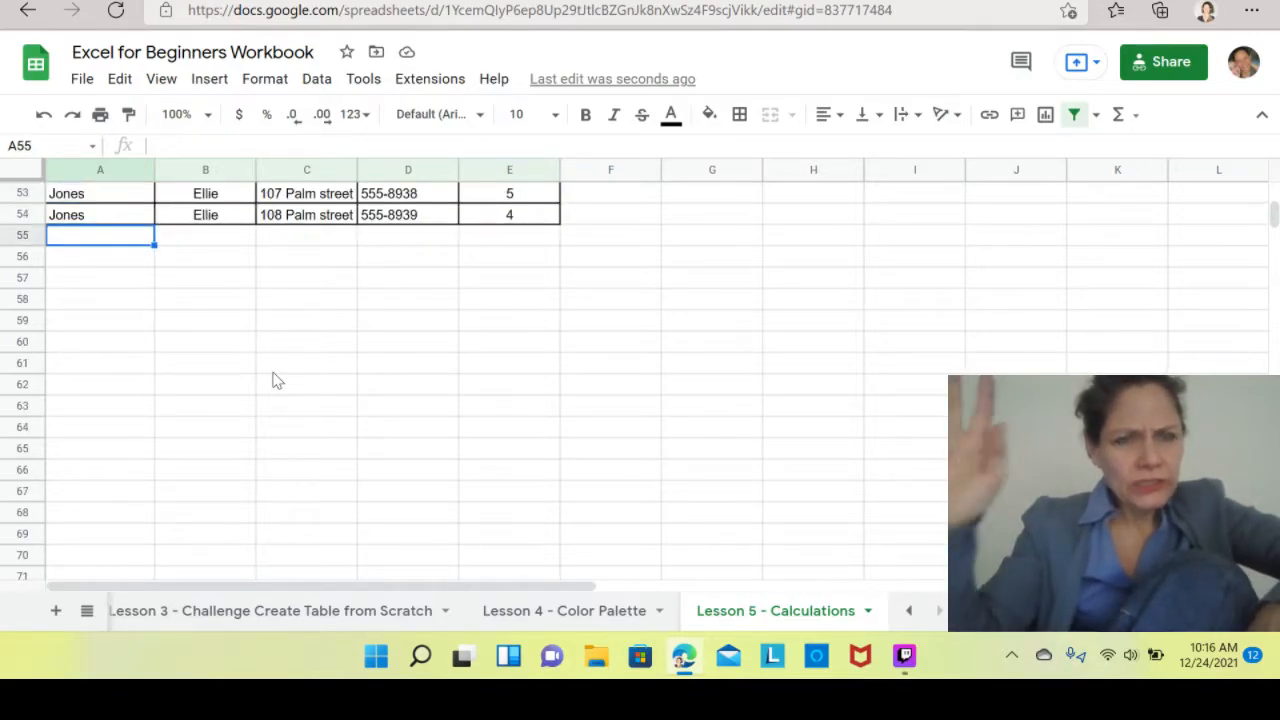
{"action": "key", "text": "Up"}
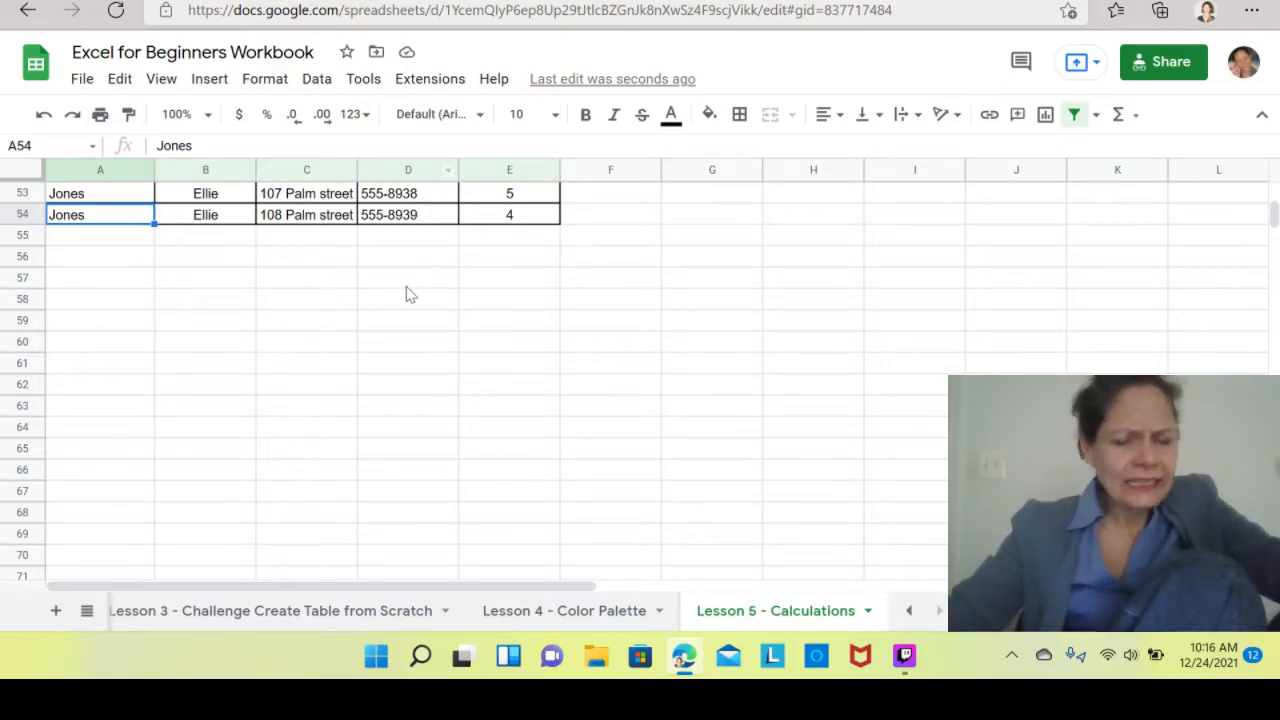
{"action": "left_click", "coordinate": [368, 303]}
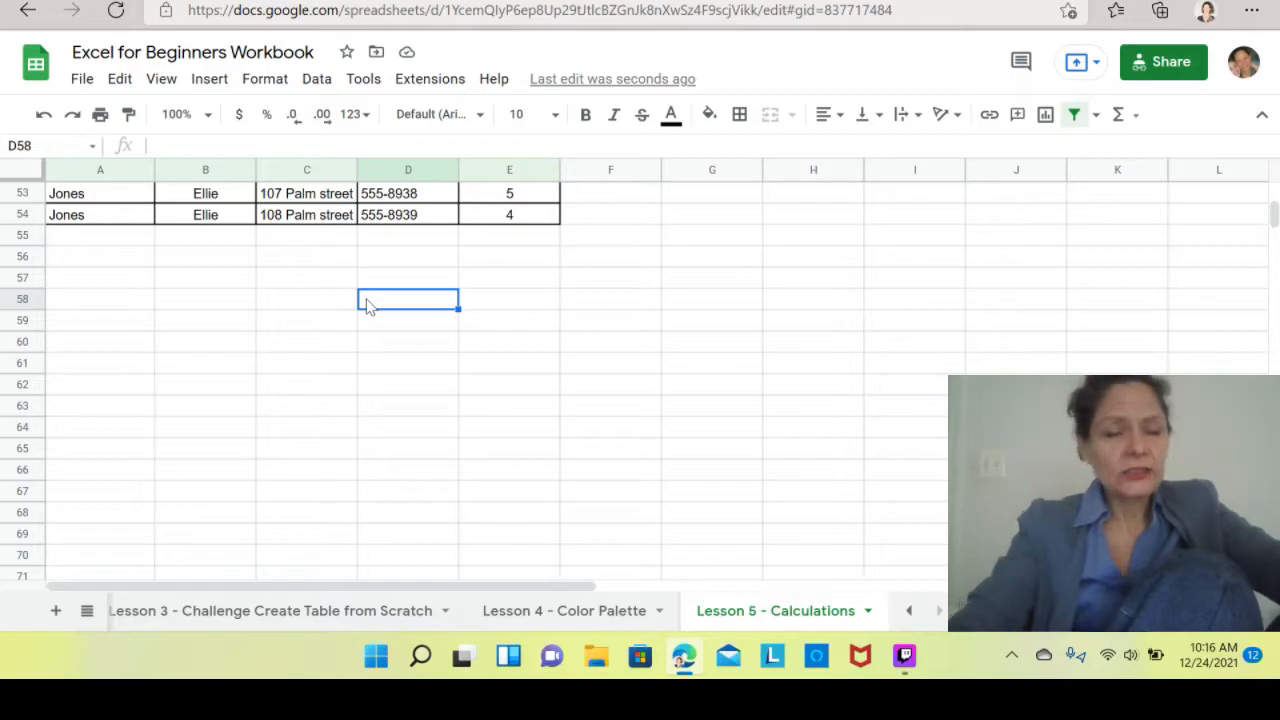
{"action": "key", "text": "Up"}
{"action": "key", "text": "Up"}
{"action": "key", "text": "Up"}
{"action": "key", "text": "Up"}
{"action": "key", "text": "Up"}
{"action": "key", "text": "Up"}
{"action": "key", "text": "Up"}
{"action": "key", "text": "Up"}
{"action": "key", "text": "Up"}
{"action": "key", "text": "Up"}
{"action": "key", "text": "Up"}
{"action": "key", "text": "Up"}
{"action": "key", "text": "Up"}
{"action": "key", "text": "Up"}
{"action": "key", "text": "Up"}
{"action": "key", "text": "Up"}
{"action": "key", "text": "Up"}
{"action": "key", "text": "Up"}
{"action": "key", "text": "Up"}
{"action": "key", "text": "Up"}
{"action": "key", "text": "Up"}
{"action": "key", "text": "Up"}
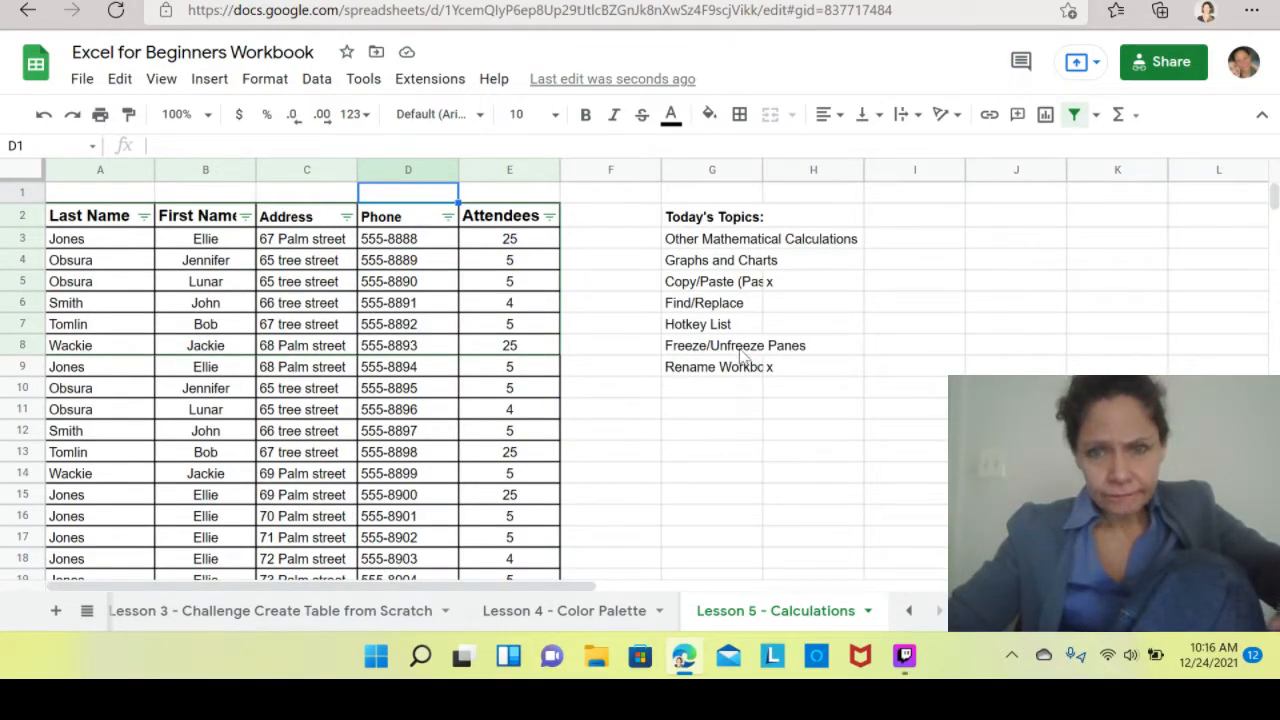
{"action": "left_click_drag", "start_coordinate": [712, 220], "coordinate": [686, 356]}
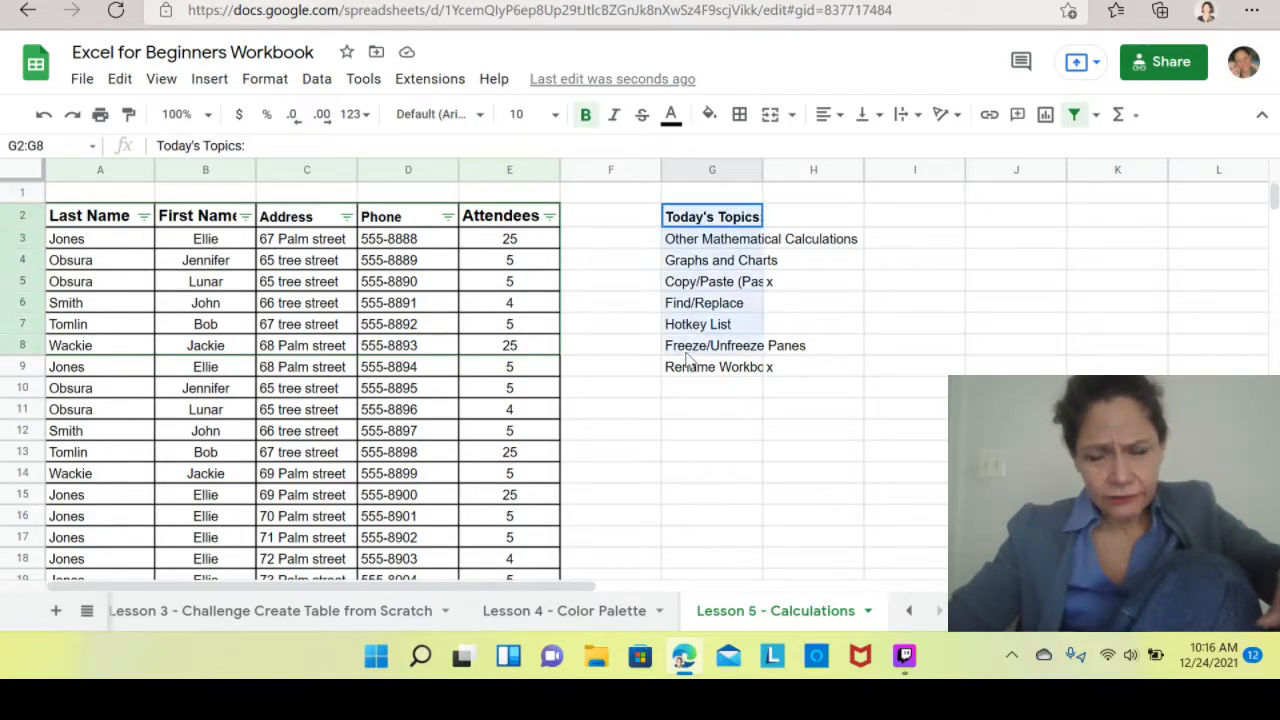
{"action": "left_click", "coordinate": [583, 287]}
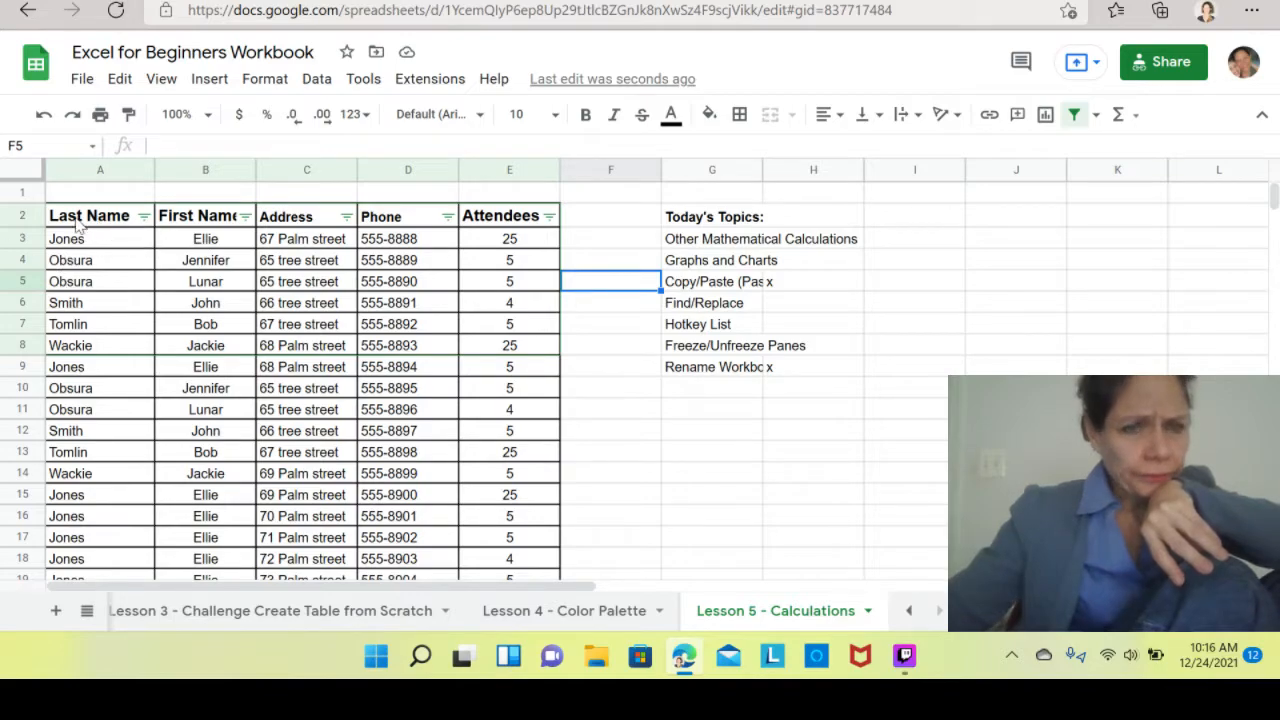
{"action": "left_click", "coordinate": [24, 217]}
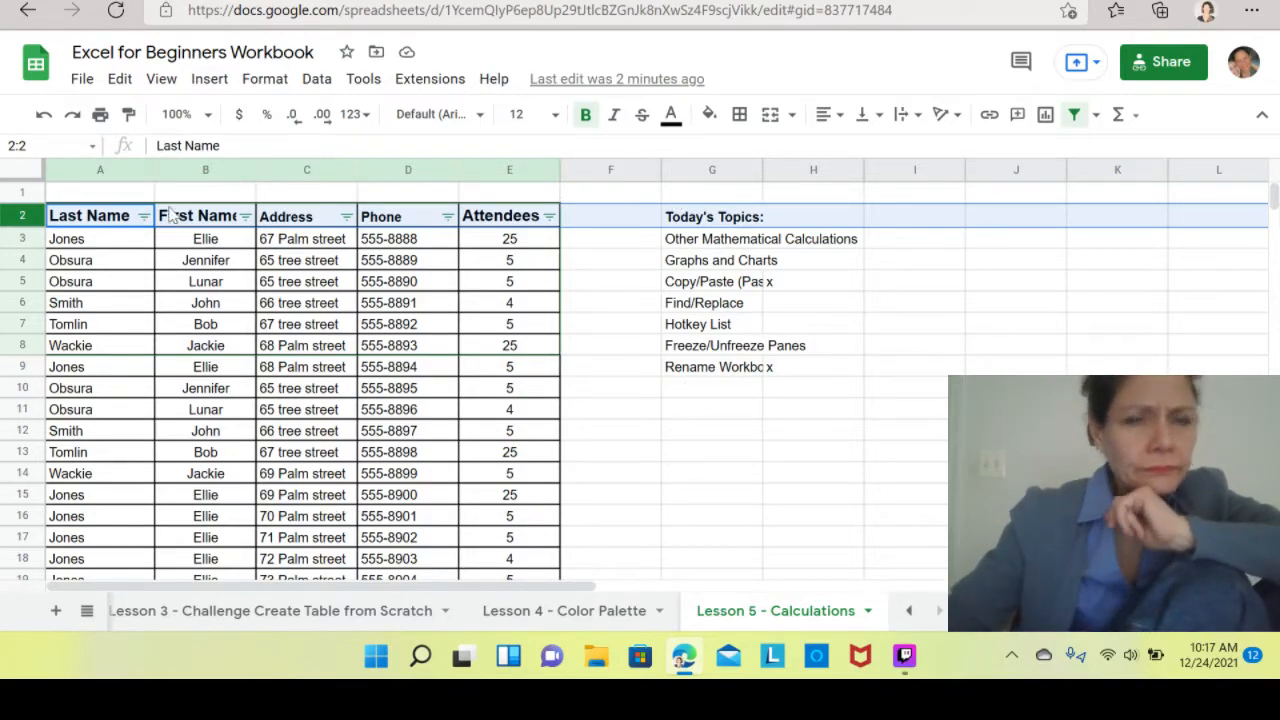
{"action": "left_click", "coordinate": [120, 80]}
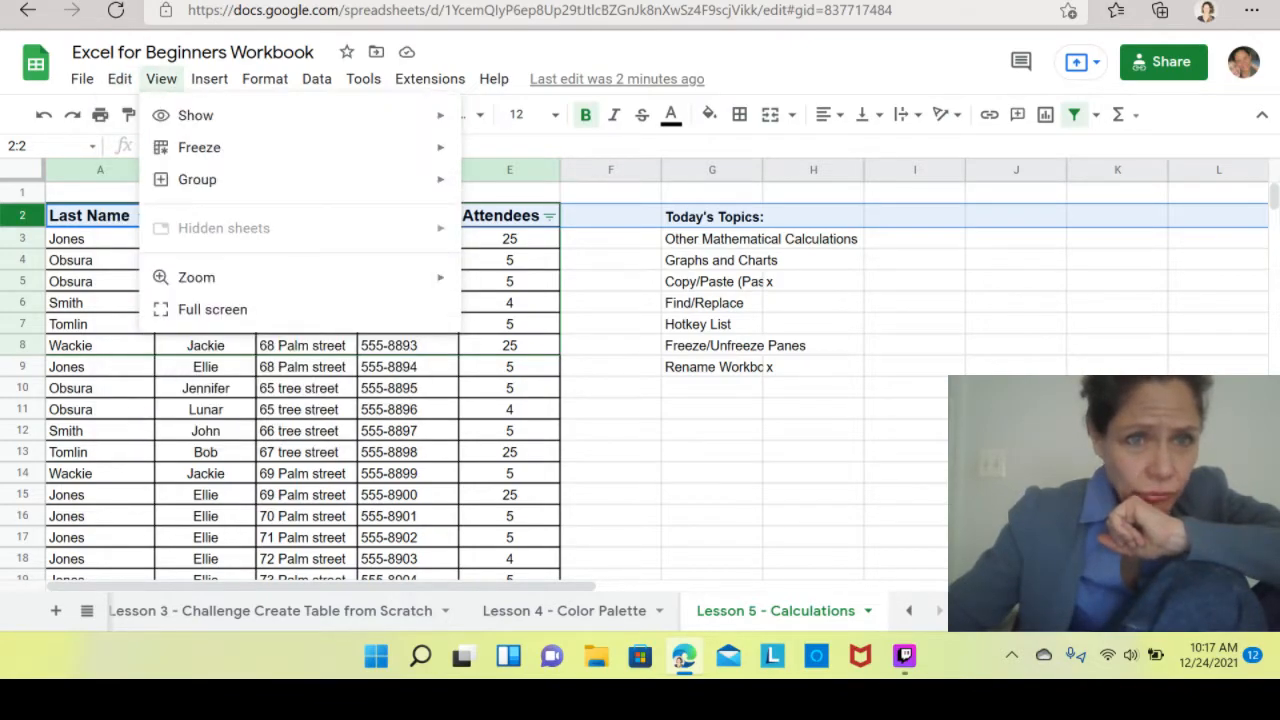
{"action": "mouse_move", "coordinate": [220, 87]}
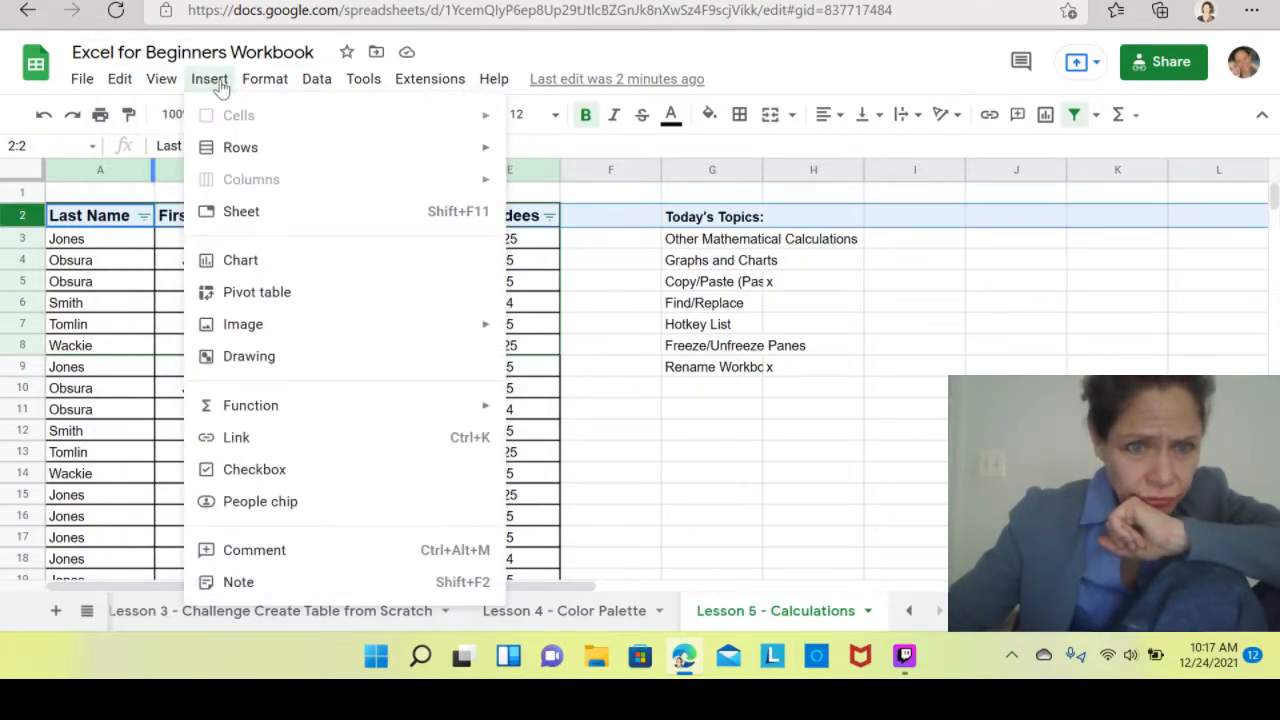
{"action": "mouse_move", "coordinate": [260, 92]}
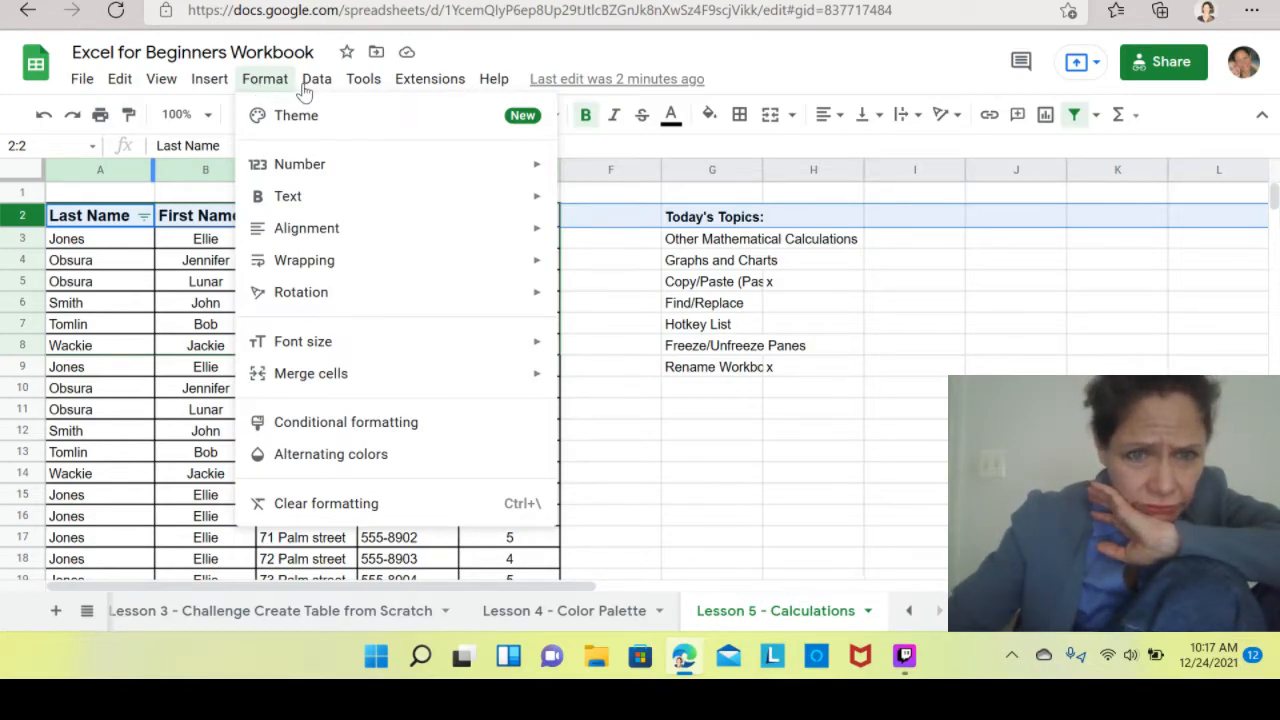
Freeze the top two rows of the sheet using the menu search for freeze.
{"action": "mouse_move", "coordinate": [365, 84]}
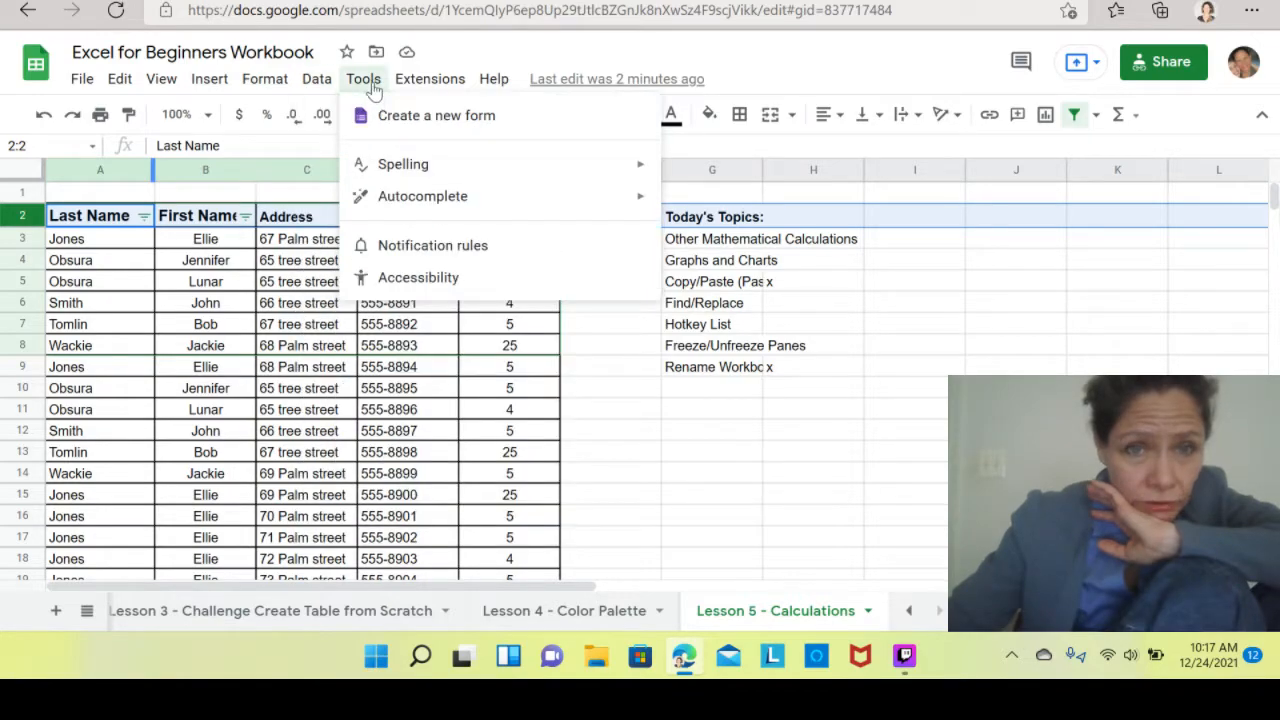
{"action": "mouse_move", "coordinate": [82, 79]}
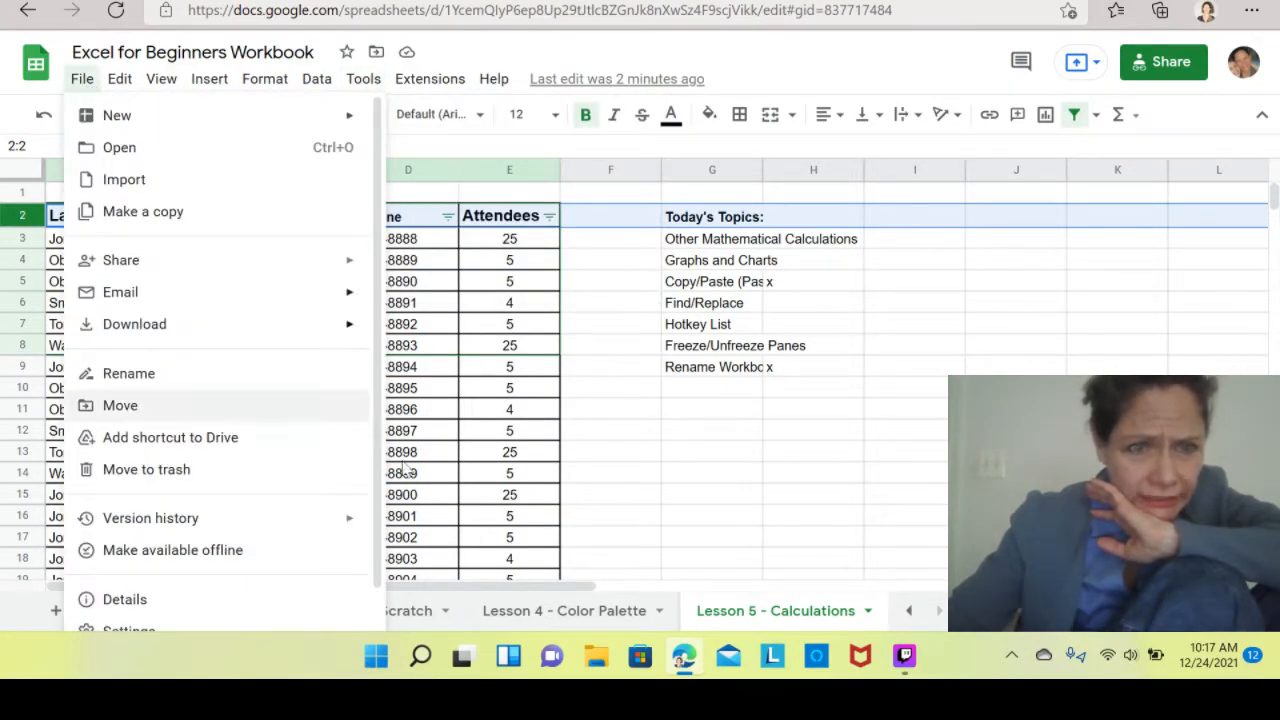
{"action": "left_click", "coordinate": [565, 460]}
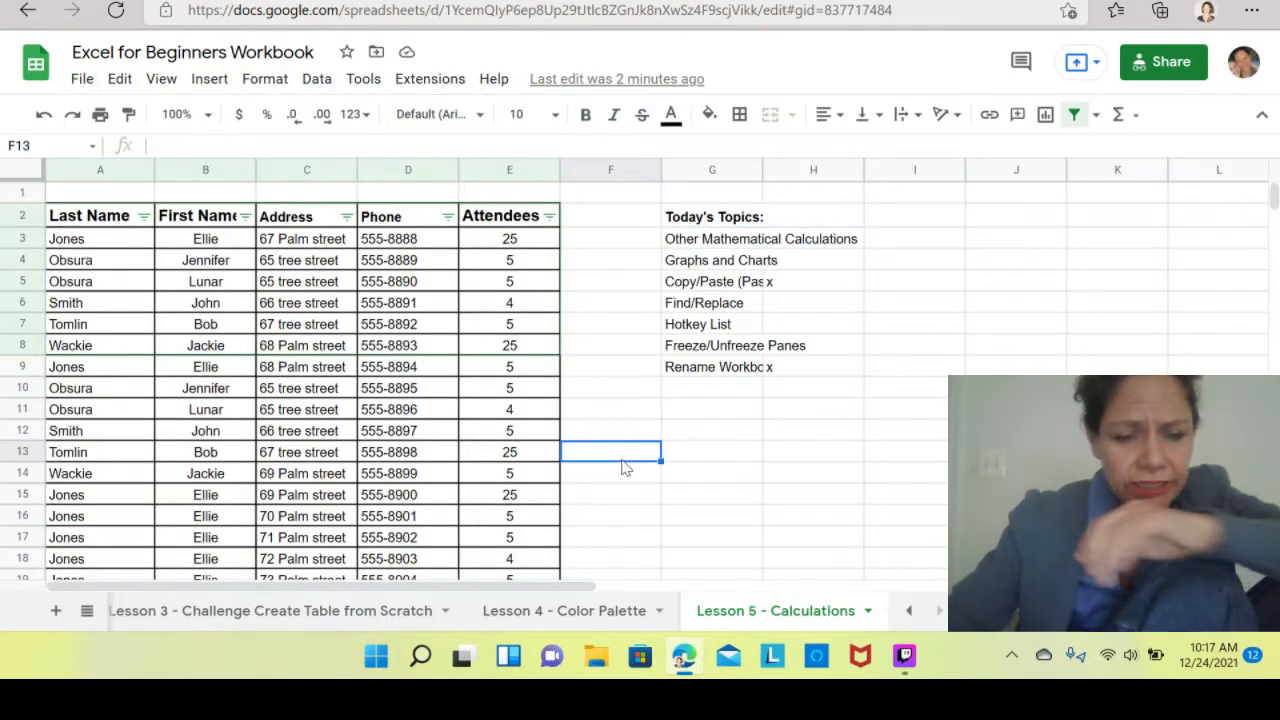
{"action": "left_click", "coordinate": [495, 83]}
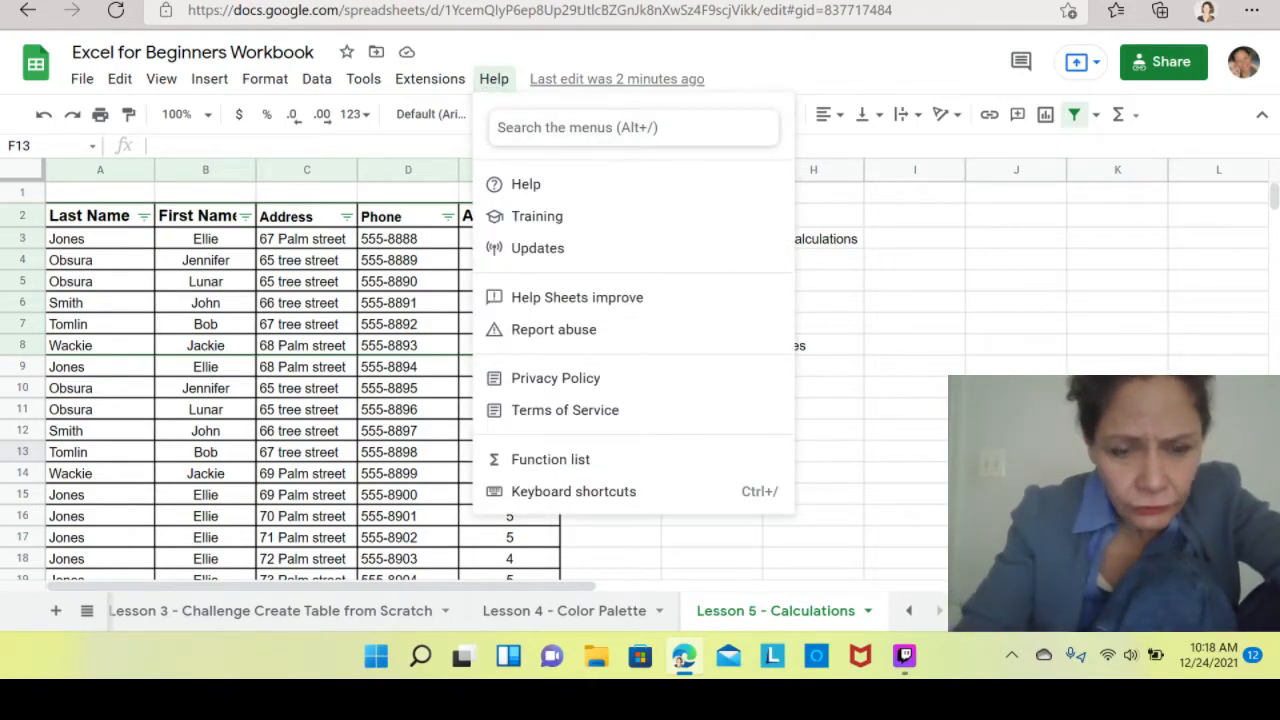
{"action": "type", "text": "free"}
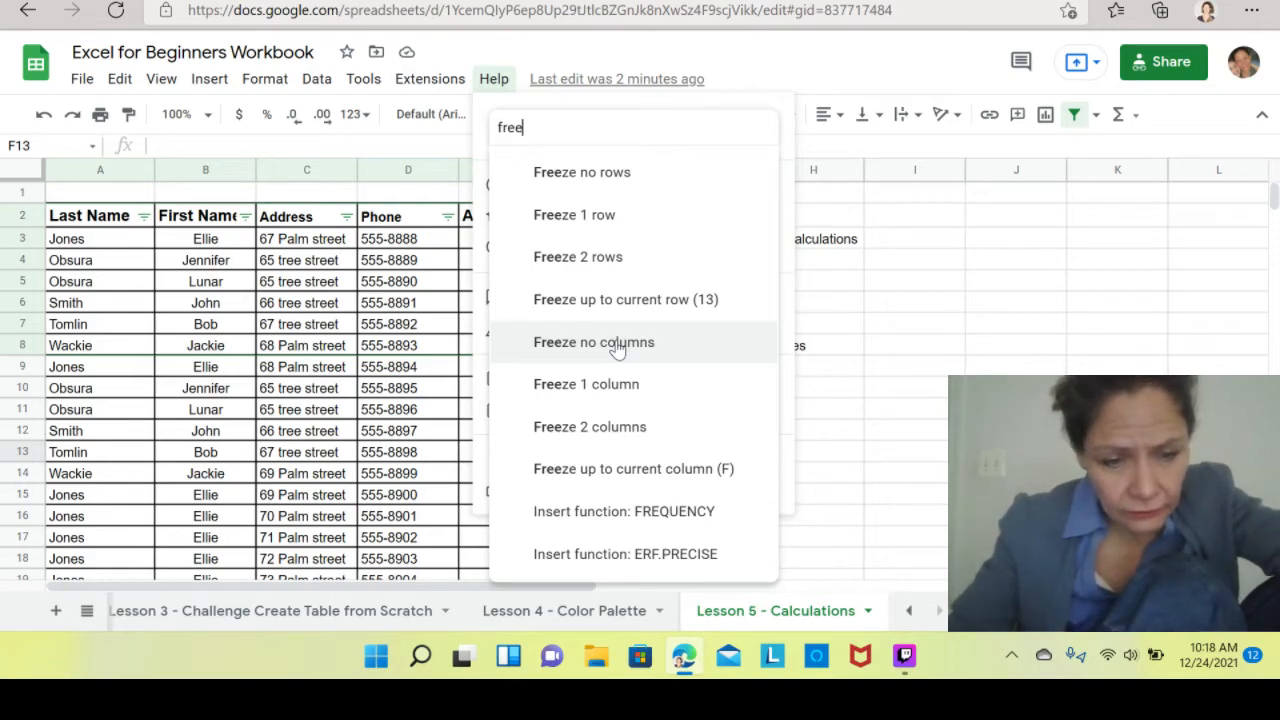
{"action": "key", "text": "BackSpace"}
{"action": "type", "text": "z"}
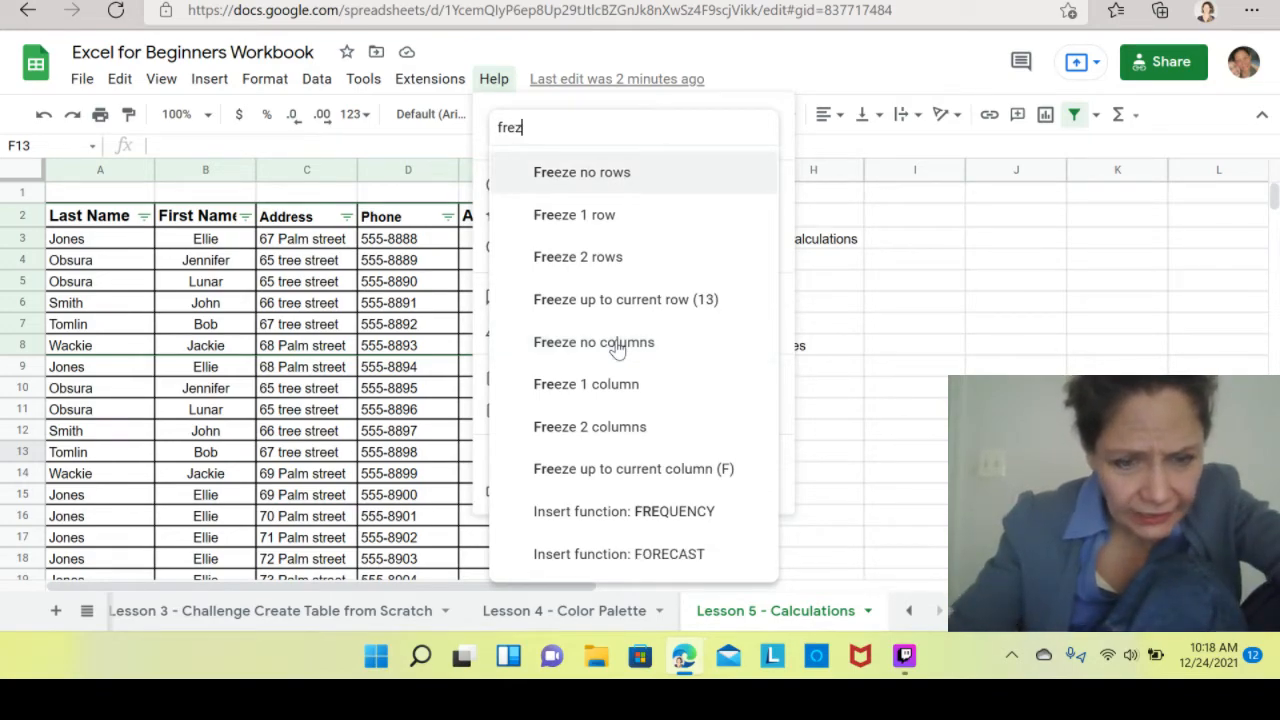
{"action": "type", "text": "e"}
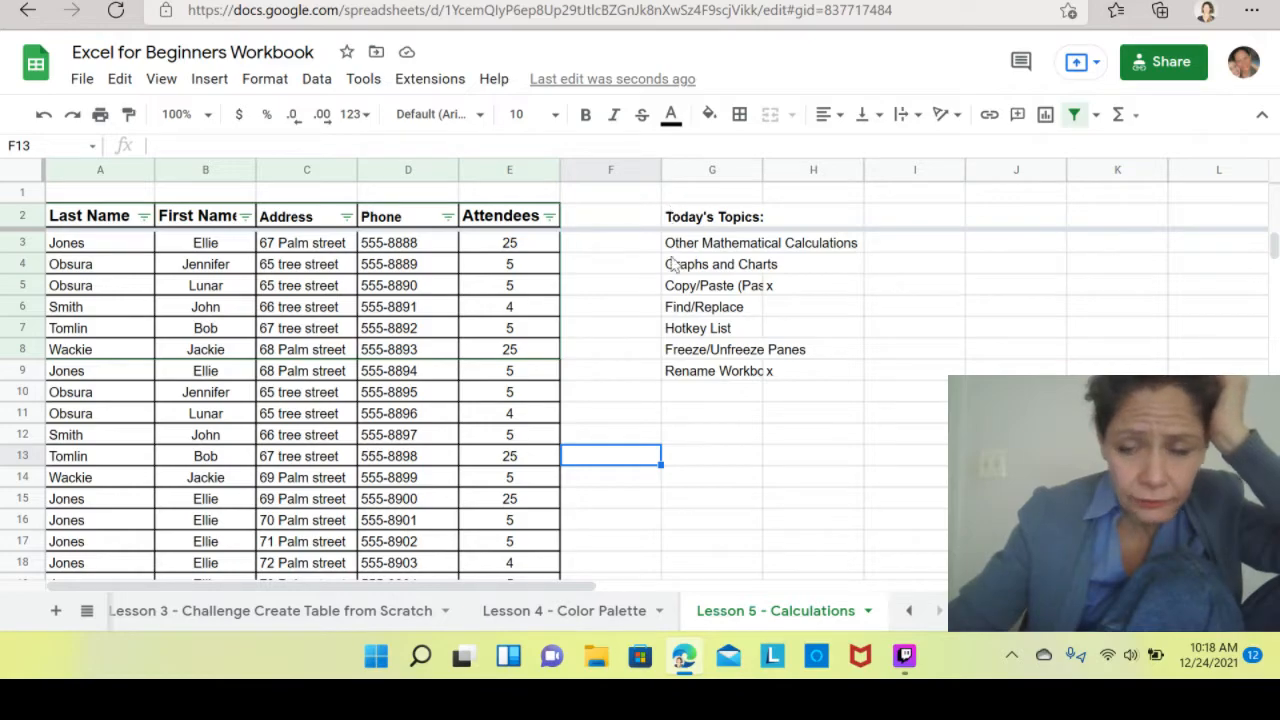
Scroll down and back up through the guest table to check the frozen header rows.
{"action": "key", "text": "Down"}
{"action": "key", "text": "Down"}
{"action": "key", "text": "Down"}
{"action": "key", "text": "Down"}
{"action": "key", "text": "Down"}
{"action": "key", "text": "Down"}
{"action": "key", "text": "Down"}
{"action": "key", "text": "Down"}
{"action": "key", "text": "Down"}
{"action": "key", "text": "Down"}
{"action": "key", "text": "Down"}
{"action": "key", "text": "Down"}
{"action": "key", "text": "Down"}
{"action": "key", "text": "Down"}
{"action": "key", "text": "Down"}
{"action": "key", "text": "Down"}
{"action": "key", "text": "Down"}
{"action": "key", "text": "Down"}
{"action": "key", "text": "Down"}
{"action": "key", "text": "Down"}
{"action": "key", "text": "Down"}
{"action": "key", "text": "Down"}
{"action": "key", "text": "Down"}
{"action": "key", "text": "Down"}
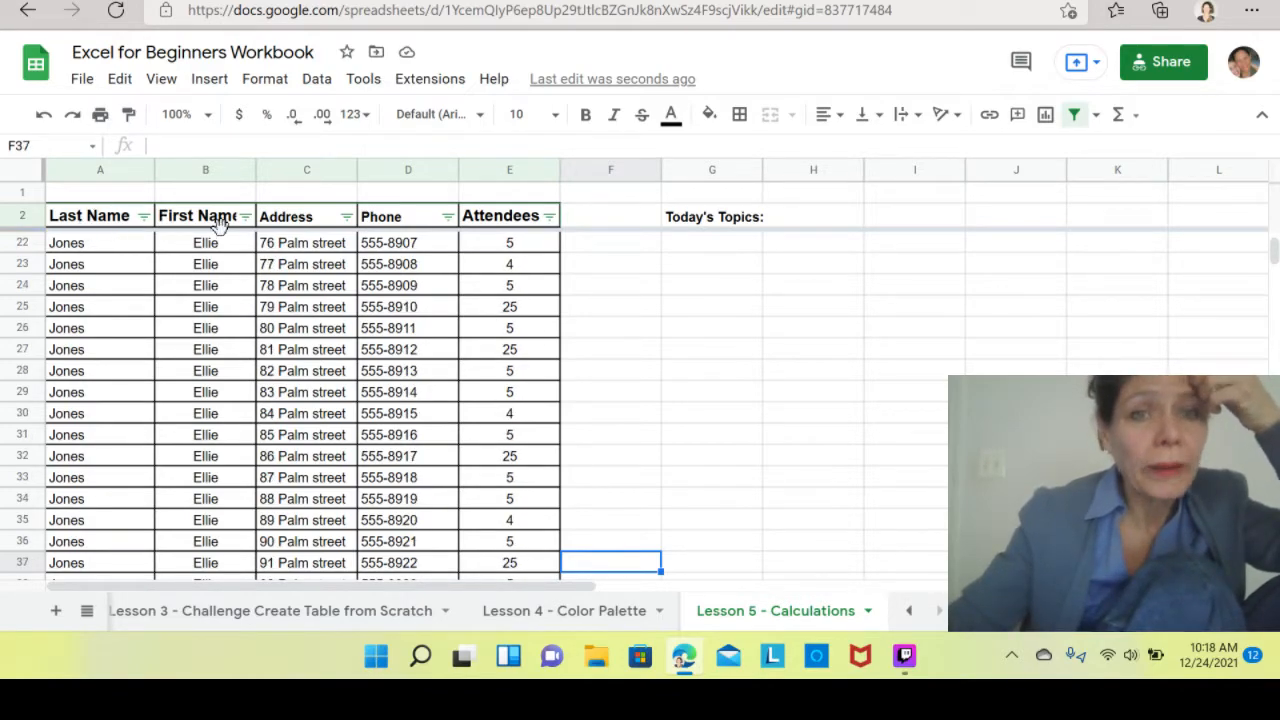
{"action": "key", "text": "Down"}
{"action": "key", "text": "Down"}
{"action": "key", "text": "Down"}
{"action": "key", "text": "Down"}
{"action": "key", "text": "Down"}
{"action": "key", "text": "Down"}
{"action": "key", "text": "Down"}
{"action": "key", "text": "Down"}
{"action": "key", "text": "Down"}
{"action": "key", "text": "Down"}
{"action": "key", "text": "Down"}
{"action": "key", "text": "Down"}
{"action": "key", "text": "Down"}
{"action": "key", "text": "Down"}
{"action": "key", "text": "Down"}
{"action": "key", "text": "Down"}
{"action": "key", "text": "Down"}
{"action": "key", "text": "Down"}
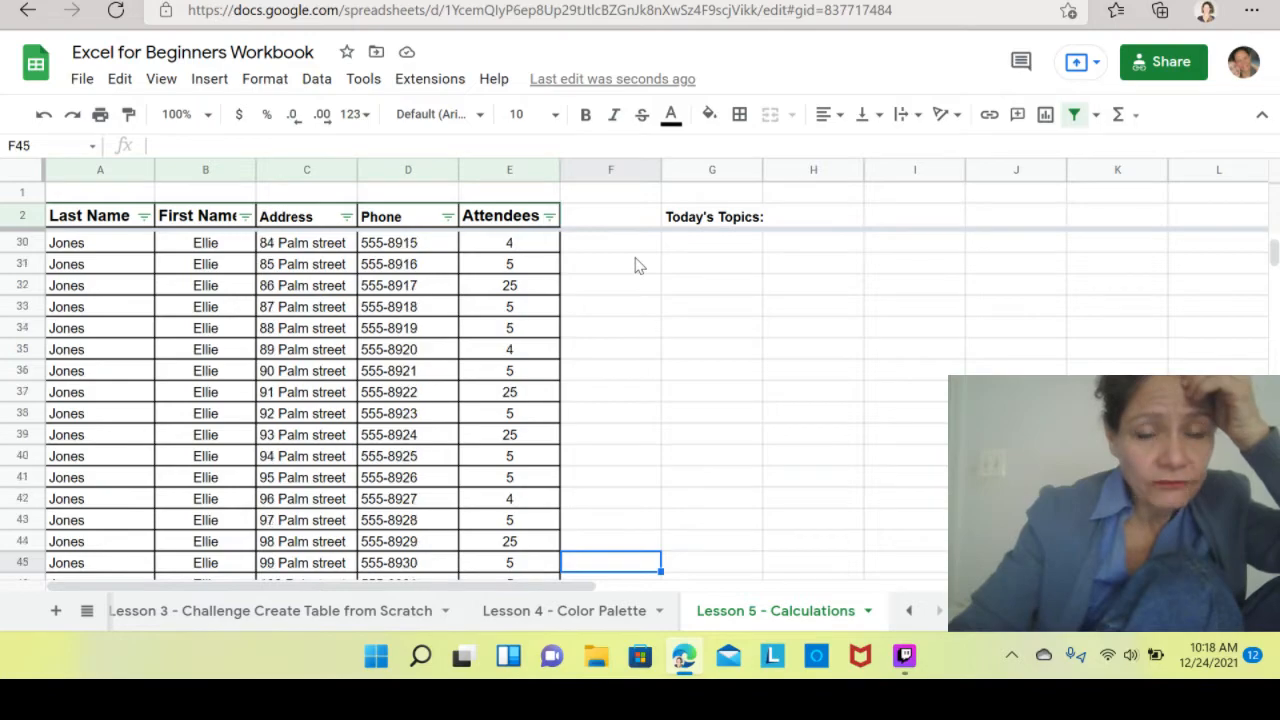
{"action": "key", "text": "Up"}
{"action": "key", "text": "Up"}
{"action": "key", "text": "Up"}
{"action": "key", "text": "Up"}
{"action": "key", "text": "Up"}
{"action": "key", "text": "Up"}
{"action": "key", "text": "Up"}
{"action": "key", "text": "Up"}
{"action": "key", "text": "Up"}
{"action": "key", "text": "Up"}
{"action": "key", "text": "Up"}
{"action": "key", "text": "Up"}
{"action": "key", "text": "Up"}
{"action": "key", "text": "Up"}
{"action": "key", "text": "Up"}
{"action": "key", "text": "Up"}
{"action": "key", "text": "Up"}
{"action": "key", "text": "Up"}
{"action": "key", "text": "Up"}
{"action": "key", "text": "Up"}
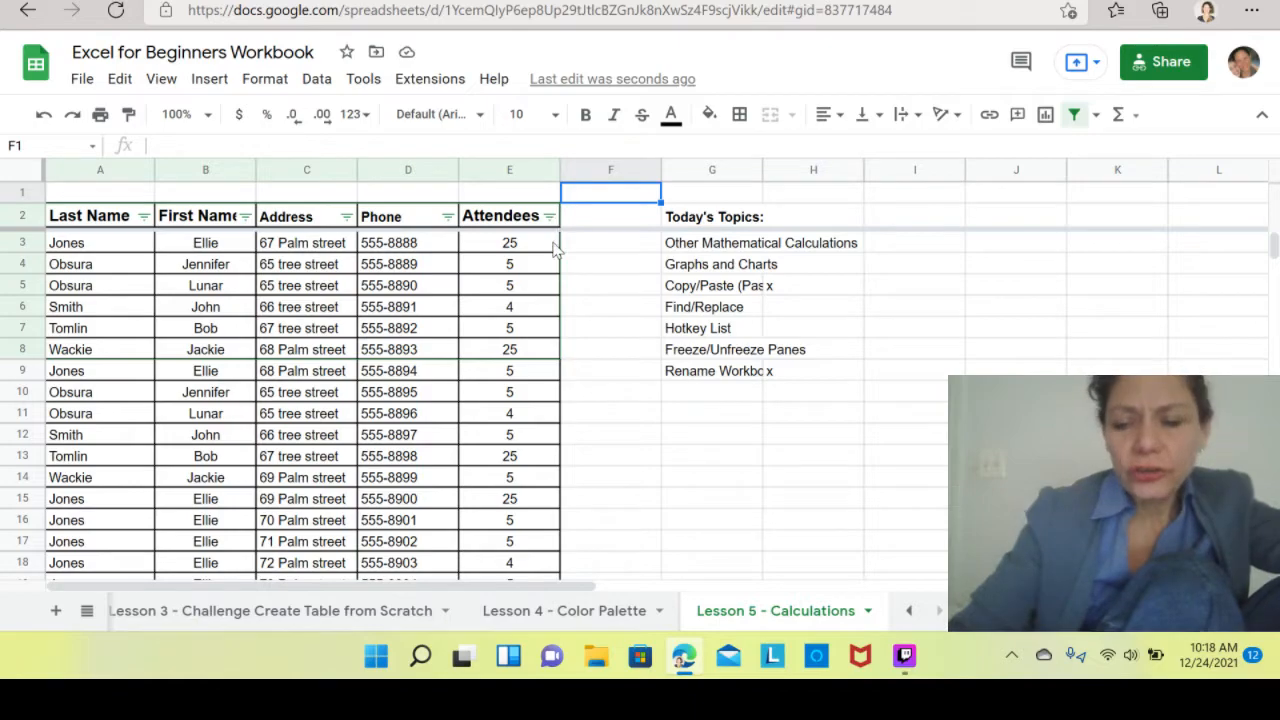
{"action": "key", "text": "Left"}
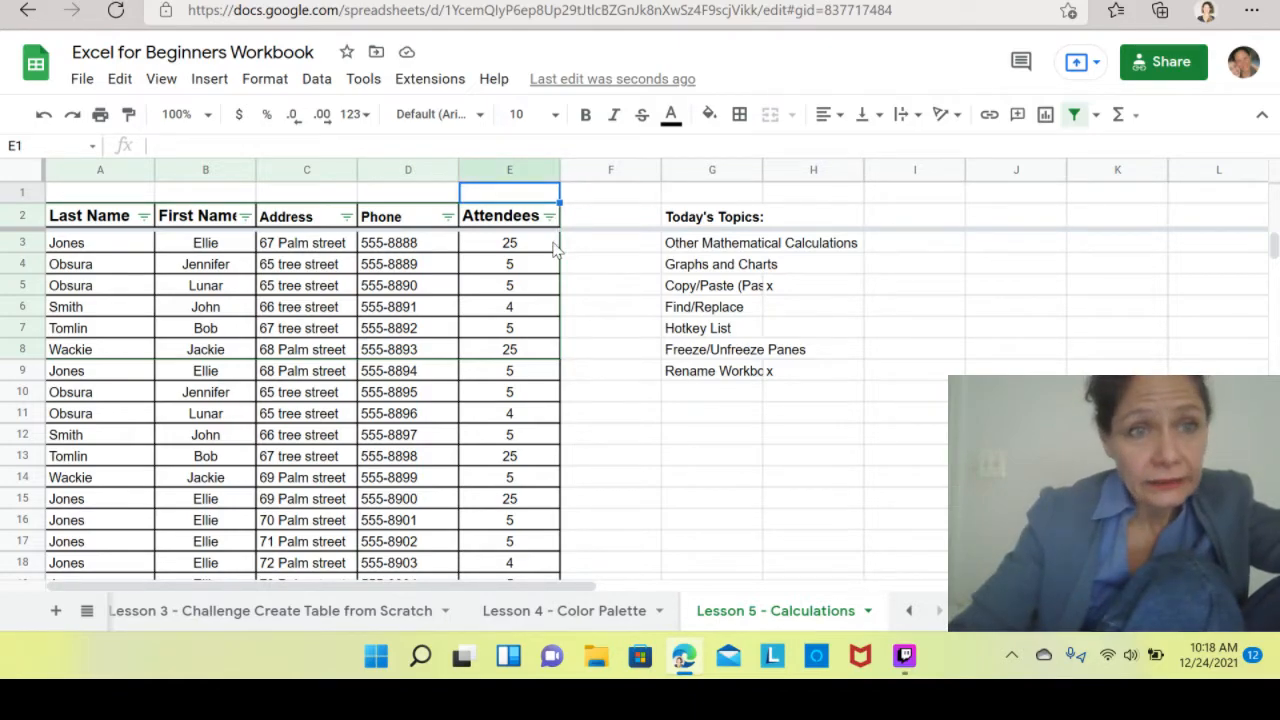
{"action": "key", "text": "Down"}
{"action": "key", "text": "Down"}
{"action": "key", "text": "Down"}
{"action": "key", "text": "Down"}
{"action": "key", "text": "Down"}
{"action": "key", "text": "Down"}
{"action": "key", "text": "Down"}
{"action": "key", "text": "Down"}
{"action": "key", "text": "Down"}
{"action": "key", "text": "Down"}
{"action": "key", "text": "Down"}
{"action": "key", "text": "Down"}
{"action": "key", "text": "Down"}
{"action": "key", "text": "Down"}
{"action": "key", "text": "Down"}
{"action": "key", "text": "Down"}
{"action": "key", "text": "Down"}
{"action": "key", "text": "Down"}
{"action": "key", "text": "Down"}
{"action": "key", "text": "Down"}
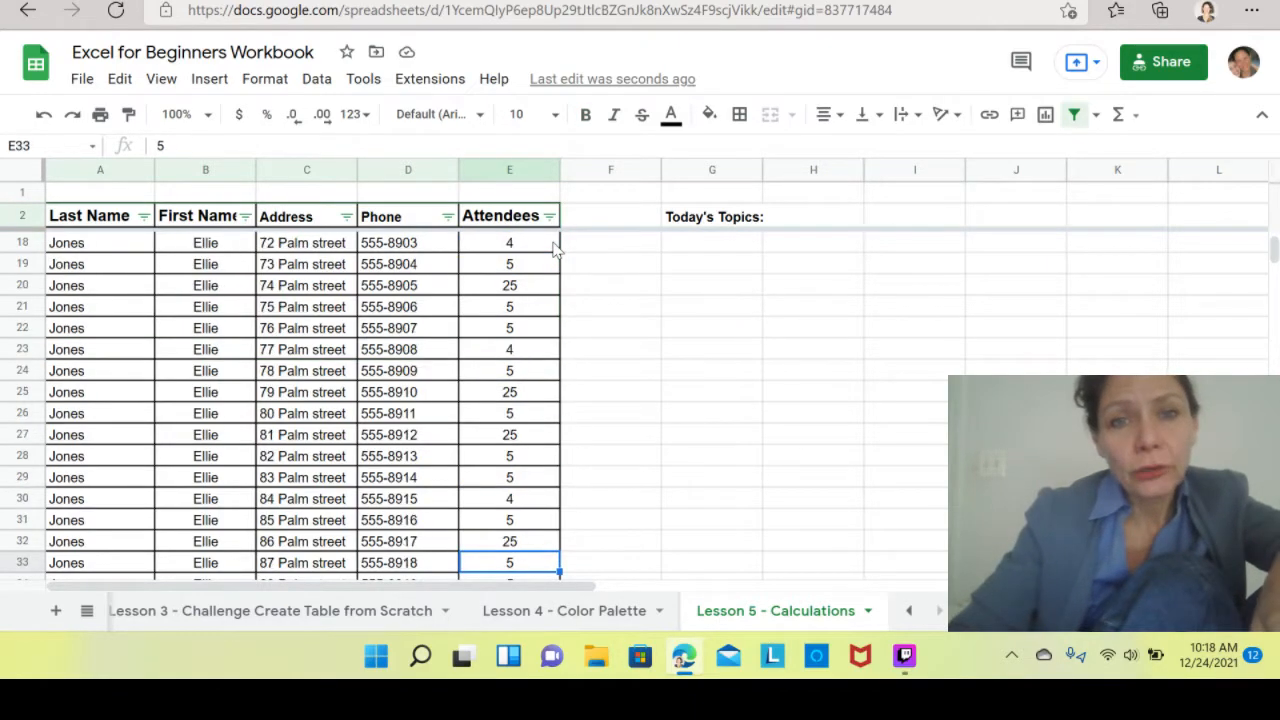
{"action": "key", "text": "Down"}
{"action": "key", "text": "Down"}
{"action": "key", "text": "Down"}
{"action": "key", "text": "Down"}
{"action": "key", "text": "Down"}
{"action": "key", "text": "Down"}
{"action": "key", "text": "Down"}
{"action": "key", "text": "Down"}
{"action": "key", "text": "Down"}
{"action": "key", "text": "Down"}
{"action": "key", "text": "Down"}
{"action": "key", "text": "Down"}
{"action": "key", "text": "Down"}
{"action": "key", "text": "Down"}
{"action": "key", "text": "Down"}
{"action": "key", "text": "Down"}
{"action": "key", "text": "Down"}
{"action": "key", "text": "Down"}
{"action": "key", "text": "Down"}
{"action": "key", "text": "Down"}
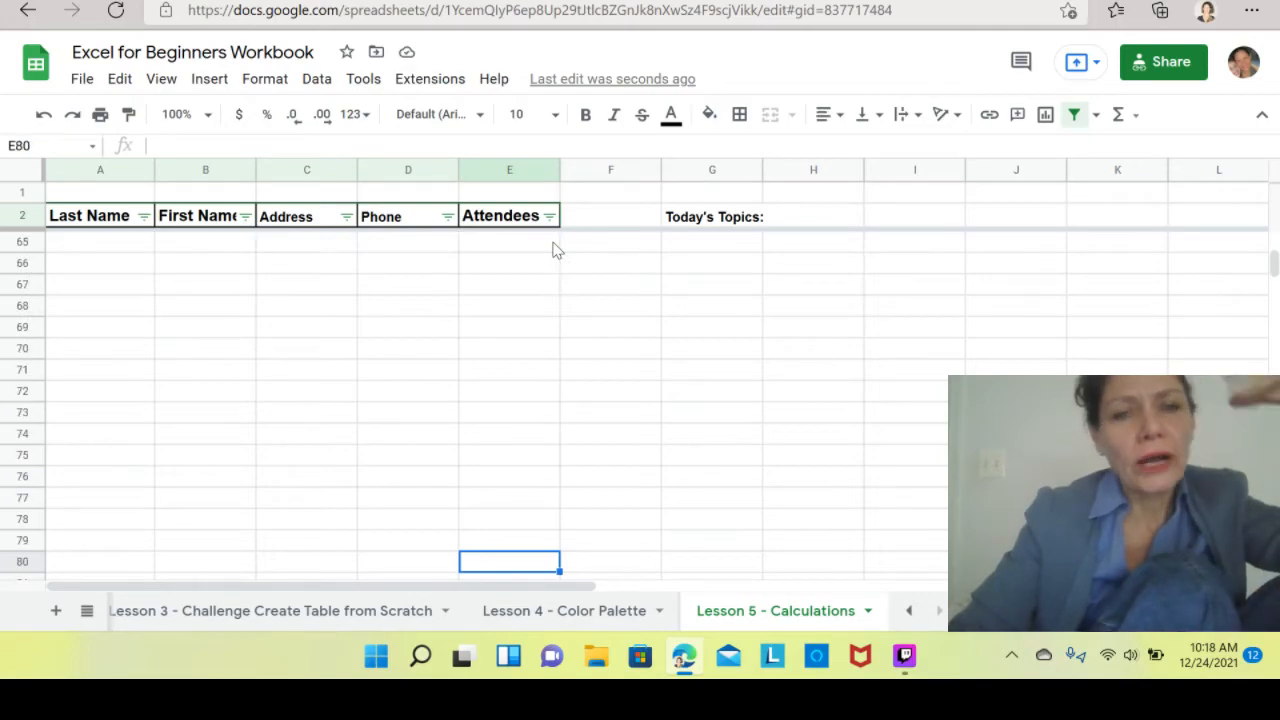
{"action": "key", "text": "Down"}
{"action": "key", "text": "Down"}
{"action": "key", "text": "Down"}
{"action": "key", "text": "Down"}
{"action": "key", "text": "Down"}
{"action": "key", "text": "Down"}
{"action": "key", "text": "Down"}
{"action": "key", "text": "Down"}
{"action": "key", "text": "Down"}
{"action": "key", "text": "Down"}
{"action": "key", "text": "Down"}
{"action": "key", "text": "Down"}
{"action": "key", "text": "Down"}
{"action": "key", "text": "Up"}
{"action": "key", "text": "Up"}
{"action": "key", "text": "Up"}
{"action": "key", "text": "Up"}
{"action": "key", "text": "Up"}
{"action": "key", "text": "Up"}
{"action": "key", "text": "Up"}
{"action": "key", "text": "Up"}
{"action": "key", "text": "Up"}
{"action": "key", "text": "Up"}
{"action": "key", "text": "Up"}
{"action": "key", "text": "Up"}
{"action": "key", "text": "Up"}
{"action": "key", "text": "Up"}
{"action": "key", "text": "Up"}
{"action": "key", "text": "Up"}
{"action": "key", "text": "Up"}
{"action": "key", "text": "Up"}
{"action": "key", "text": "Up"}
{"action": "key", "text": "Up"}
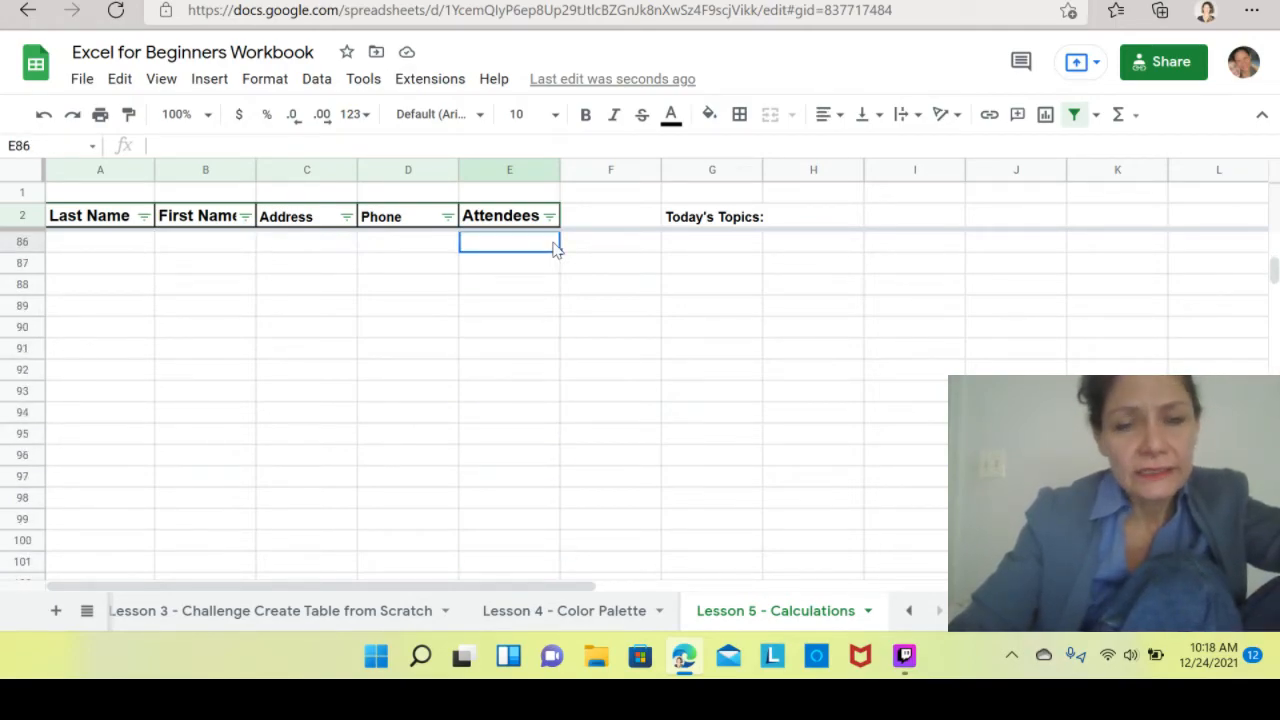
{"action": "key", "text": "Up"}
{"action": "key", "text": "Up"}
{"action": "key", "text": "Up"}
{"action": "key", "text": "Up"}
{"action": "key", "text": "Up"}
{"action": "key", "text": "Up"}
{"action": "key", "text": "Up"}
{"action": "key", "text": "Up"}
{"action": "key", "text": "Up"}
{"action": "key", "text": "Up"}
{"action": "key", "text": "Up"}
{"action": "key", "text": "Up"}
{"action": "key", "text": "Up"}
{"action": "key", "text": "Up"}
{"action": "key", "text": "Up"}
{"action": "key", "text": "Up"}
{"action": "key", "text": "Up"}
{"action": "key", "text": "Up"}
{"action": "key", "text": "Up"}
{"action": "key", "text": "Up"}
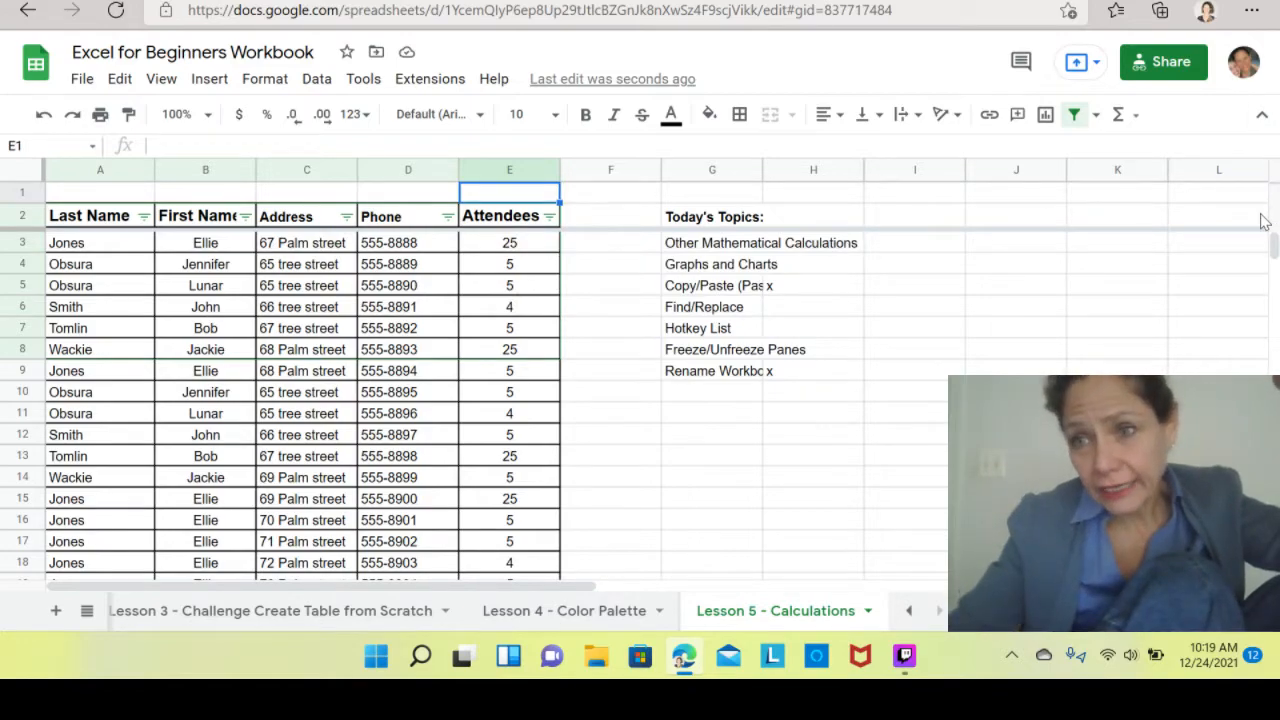
Undo the freeze of the top two rows.
{"action": "left_click_drag", "start_coordinate": [1275, 255], "coordinate": [1270, 145]}
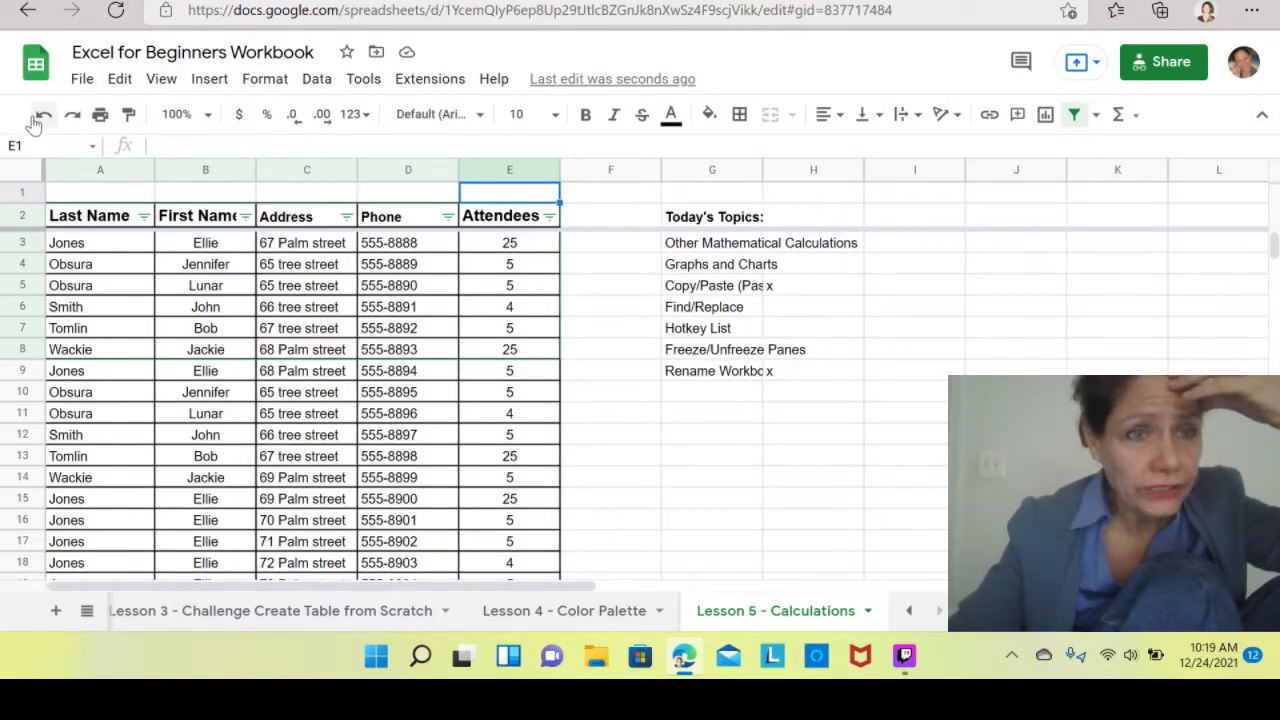
{"action": "left_click", "coordinate": [365, 88]}
{"action": "left_click", "coordinate": [430, 80]}
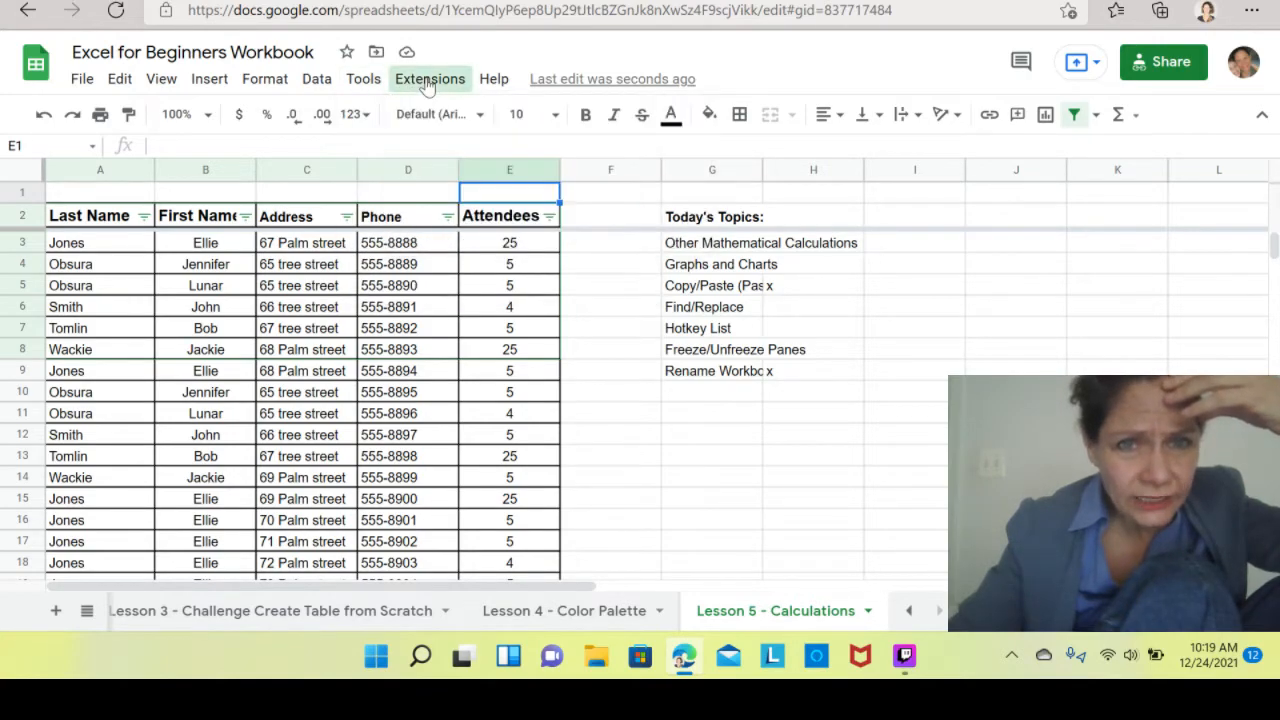
{"action": "left_click", "coordinate": [275, 82]}
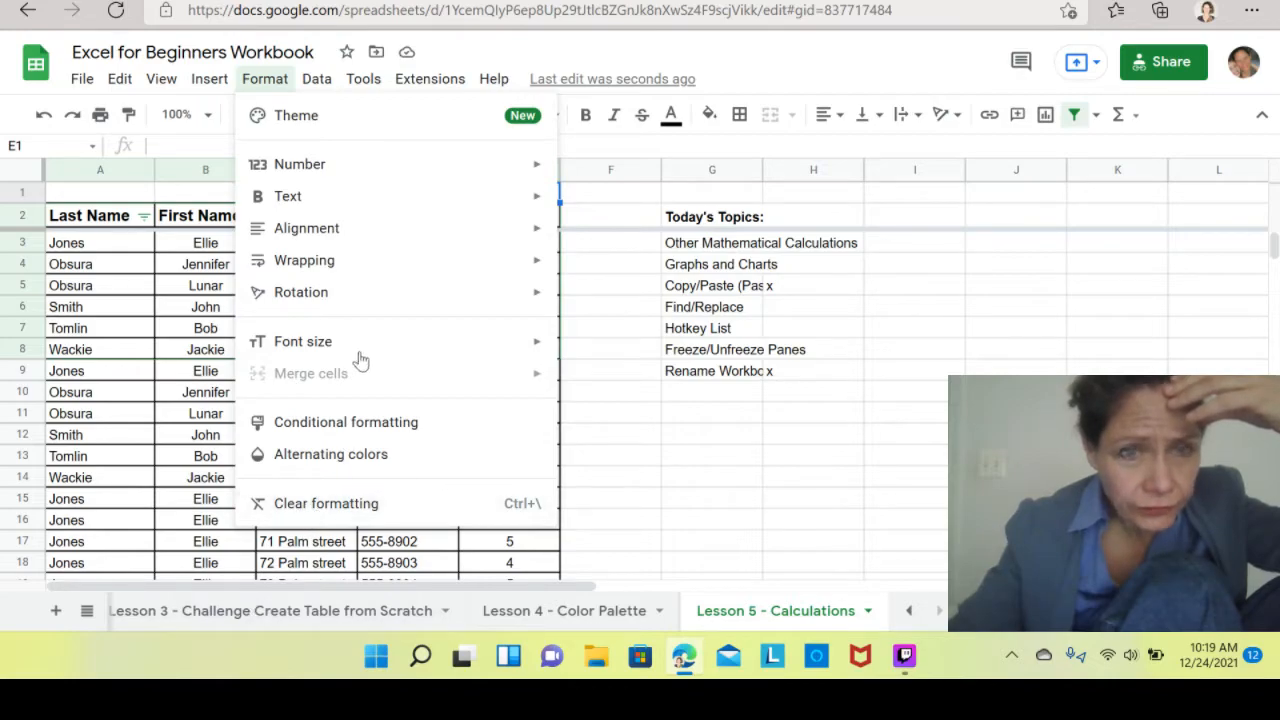
{"action": "left_click", "coordinate": [218, 88]}
{"action": "left_click", "coordinate": [211, 85]}
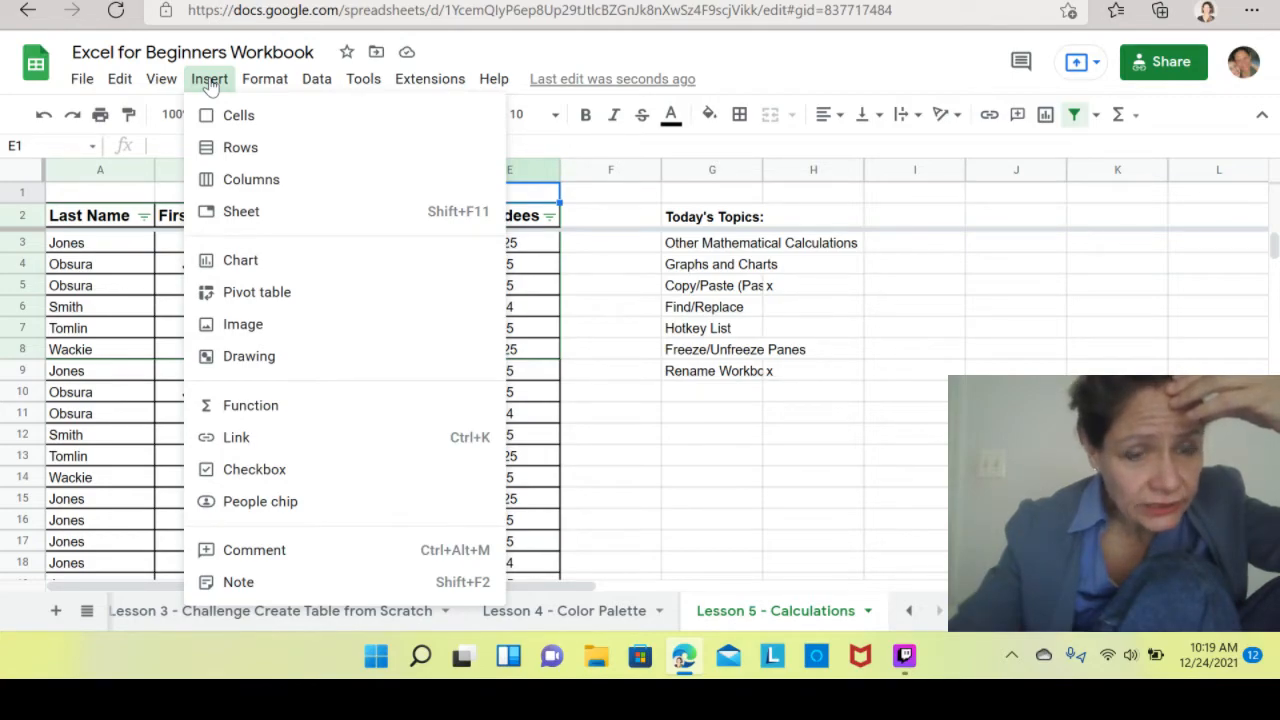
{"action": "left_click", "coordinate": [586, 457]}
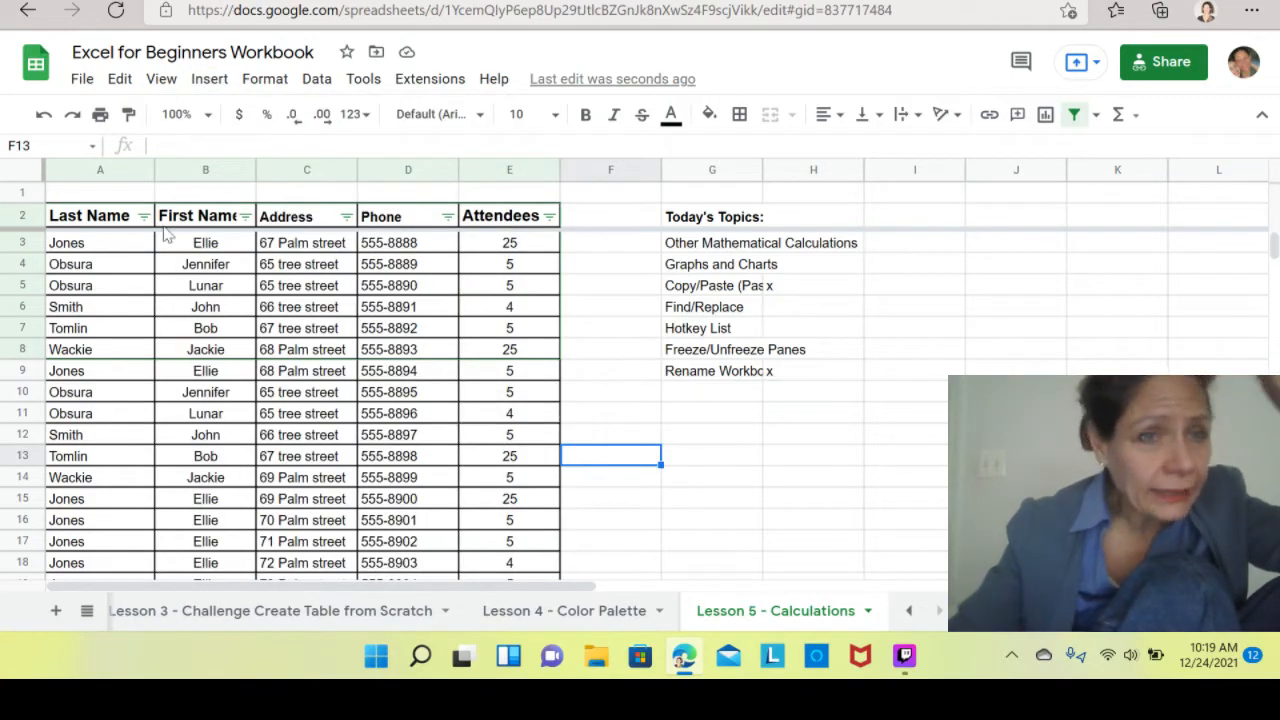
{"action": "left_click", "coordinate": [41, 118]}
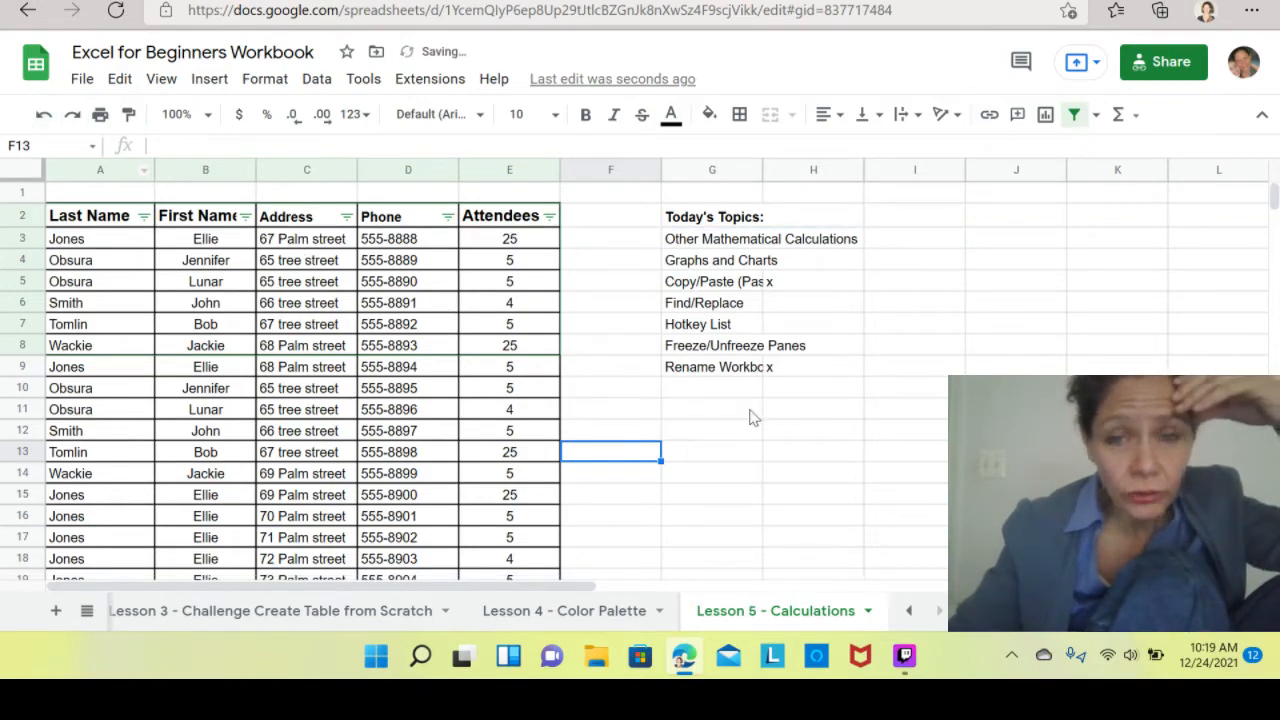
Move the Today's Topics list down one row by copying G2:G9 to G3 and clearing G2.
{"action": "left_click", "coordinate": [780, 451]}
{"action": "left_click_drag", "start_coordinate": [688, 218], "coordinate": [676, 374]}
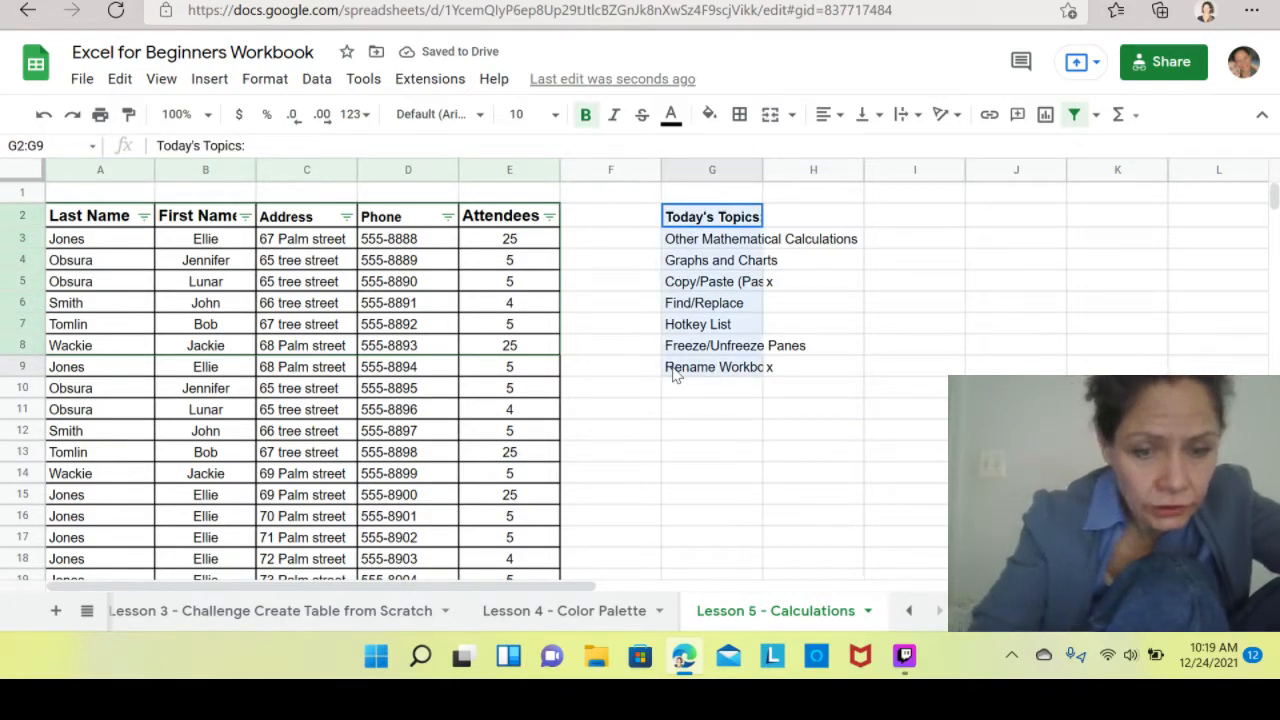
{"action": "key", "text": "ctrl+c"}
{"action": "left_click", "coordinate": [700, 245]}
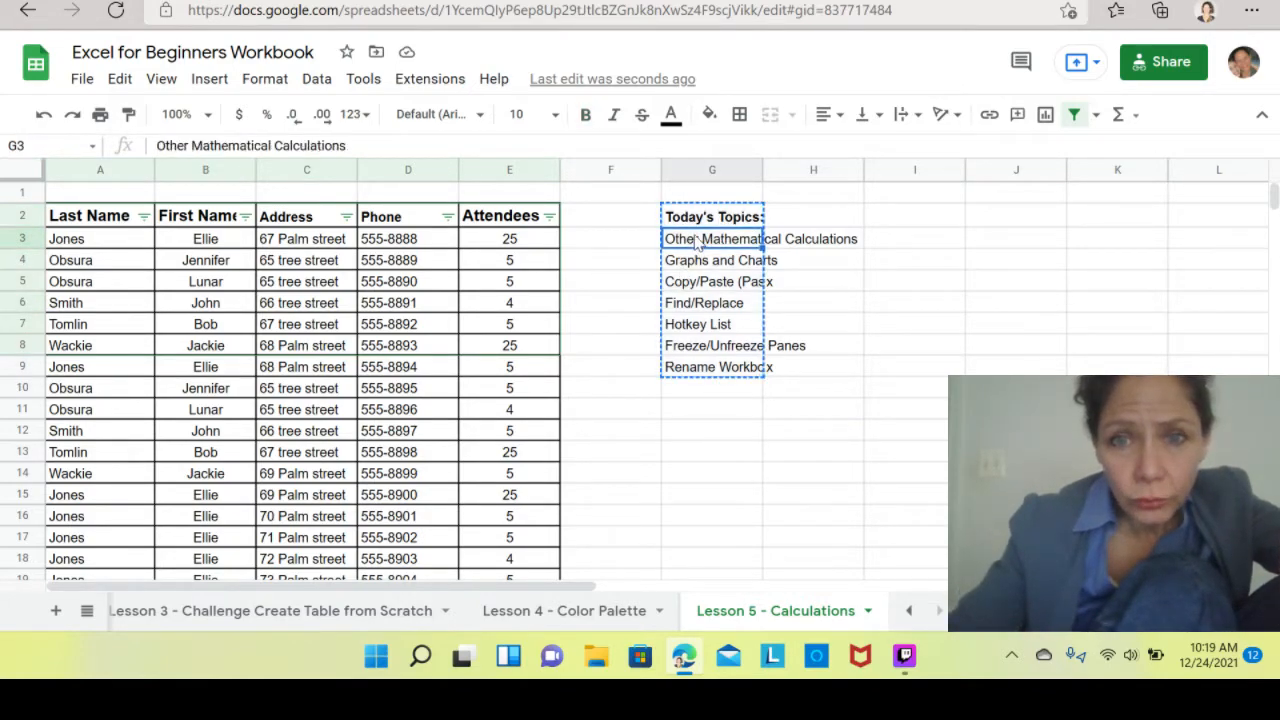
{"action": "key", "text": "ctrl+v"}
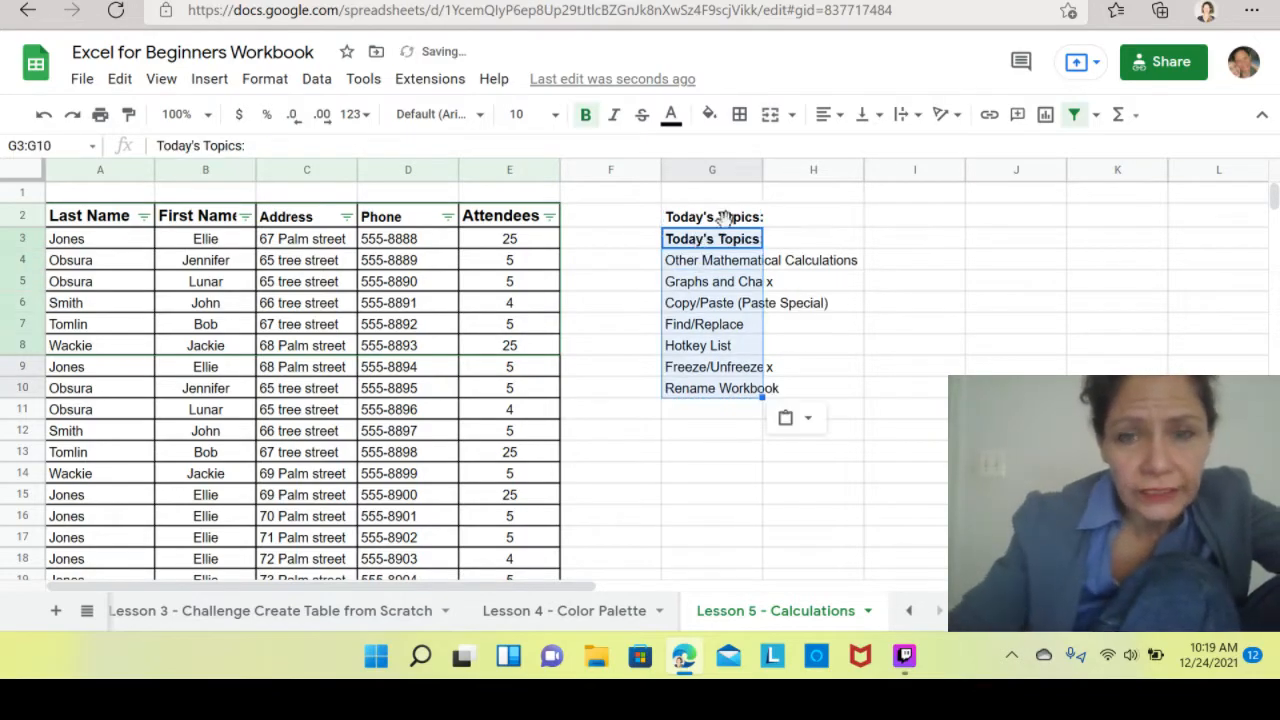
{"action": "left_click", "coordinate": [730, 219]}
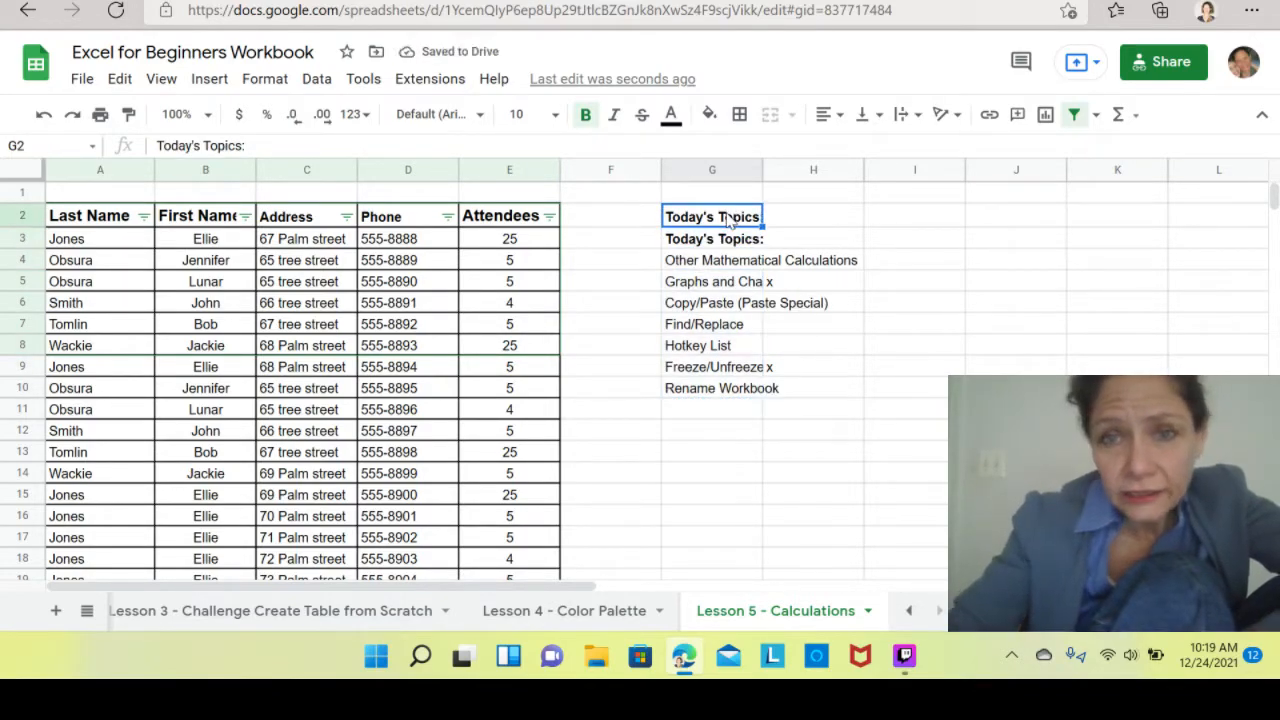
{"action": "key", "text": "Delete"}
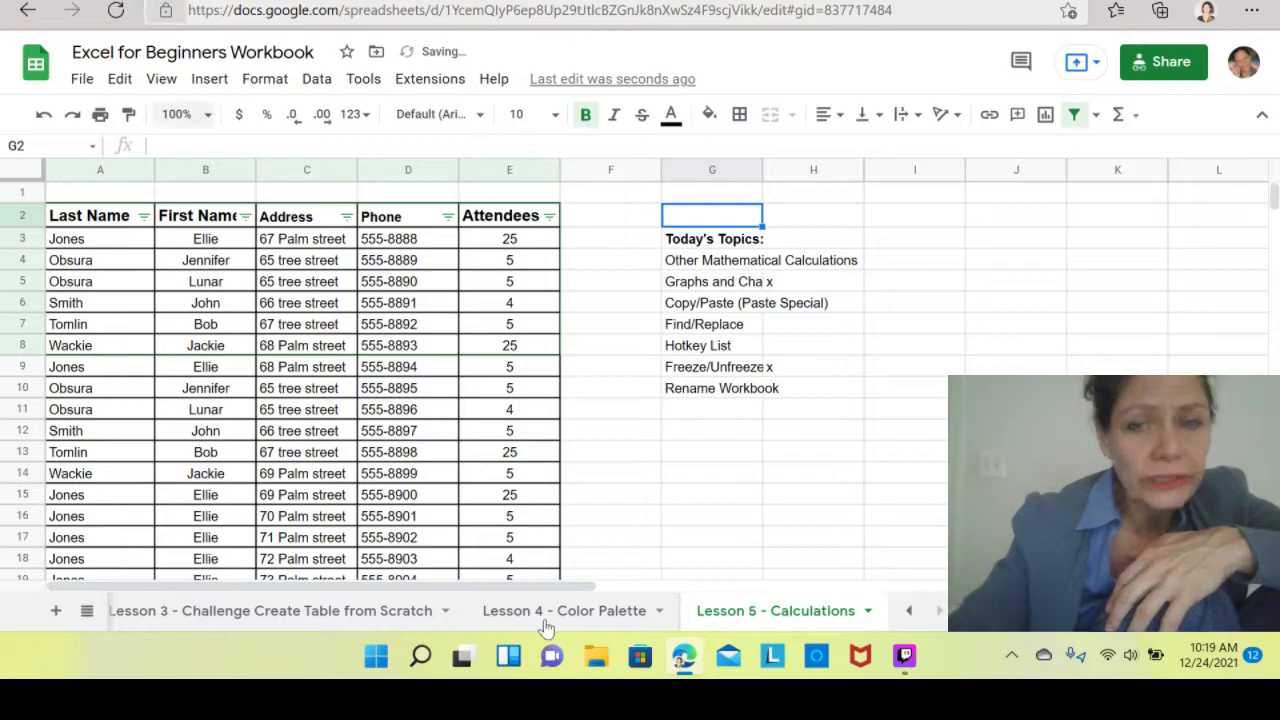
Mark Rename Workbook as done with an x in H10.
{"action": "left_click", "coordinate": [811, 580]}
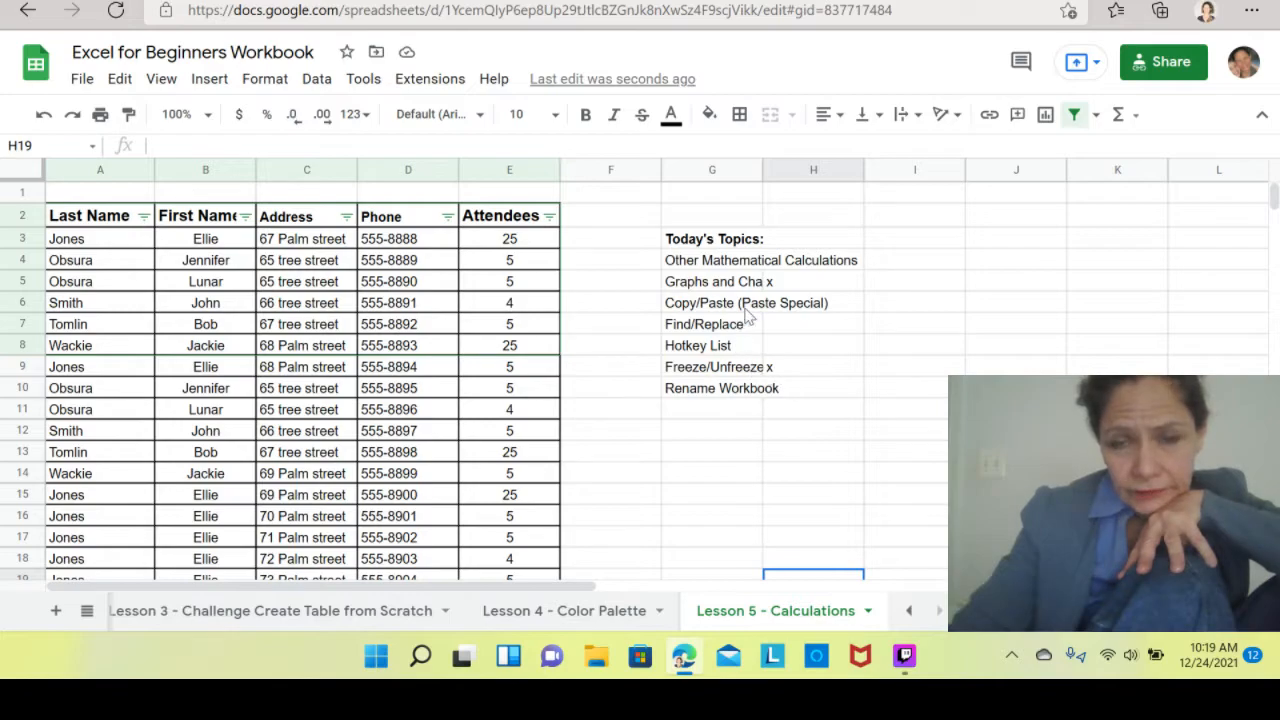
{"action": "left_click", "coordinate": [815, 399]}
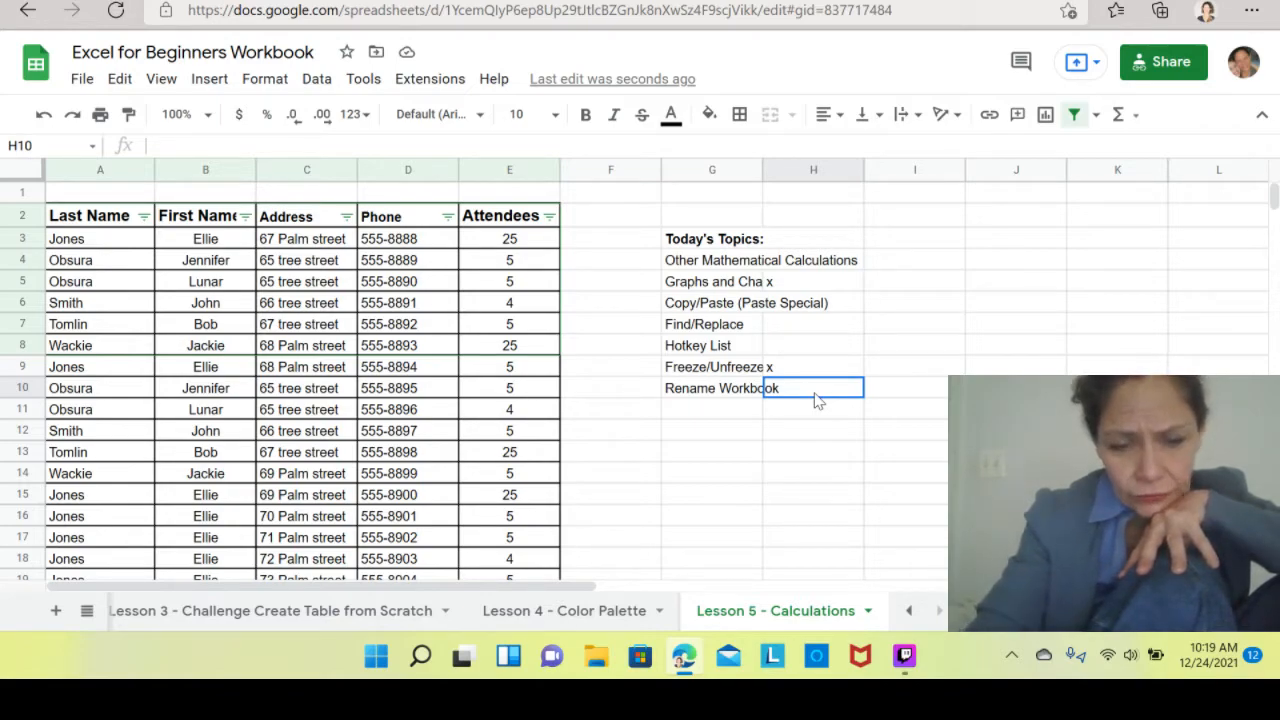
{"action": "type", "text": "x"}
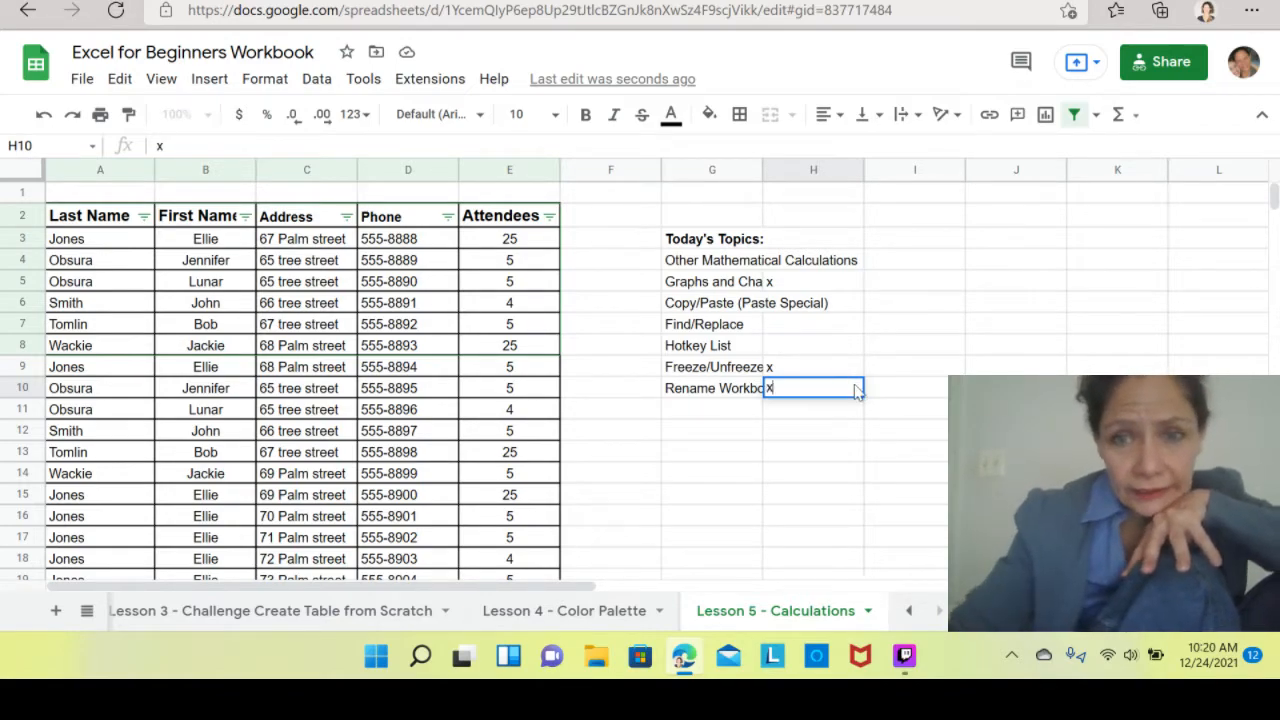
{"action": "left_click", "coordinate": [826, 480]}
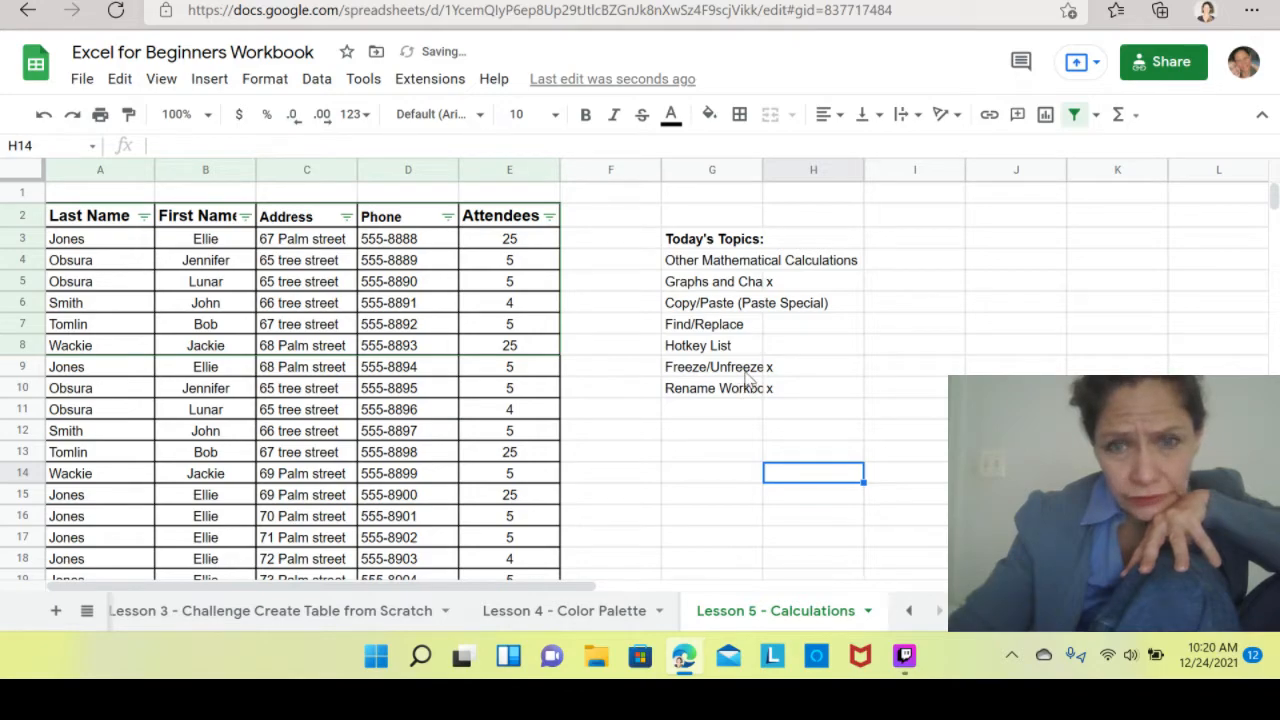
Move the x mark from beside Graphs and Charts to beside Copy/Paste (Paste Special) in H6.
{"action": "left_click", "coordinate": [784, 290]}
{"action": "key", "text": "Delete"}
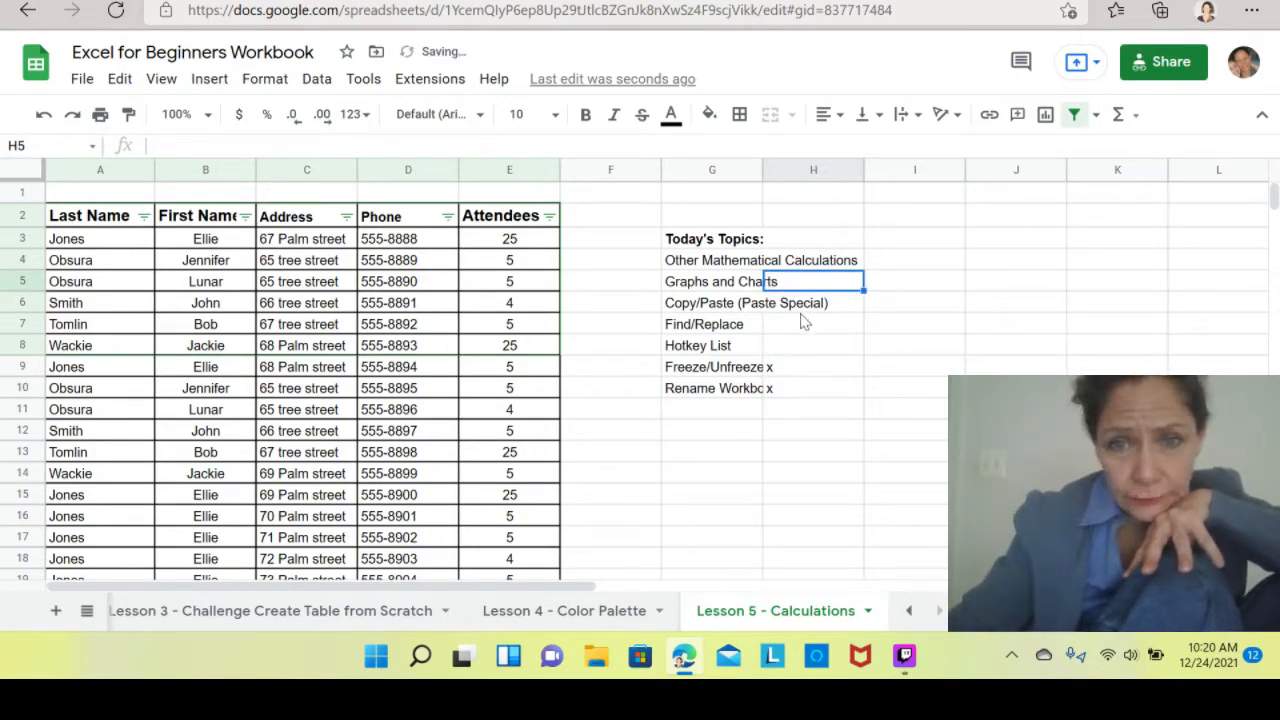
{"action": "left_click", "coordinate": [817, 309]}
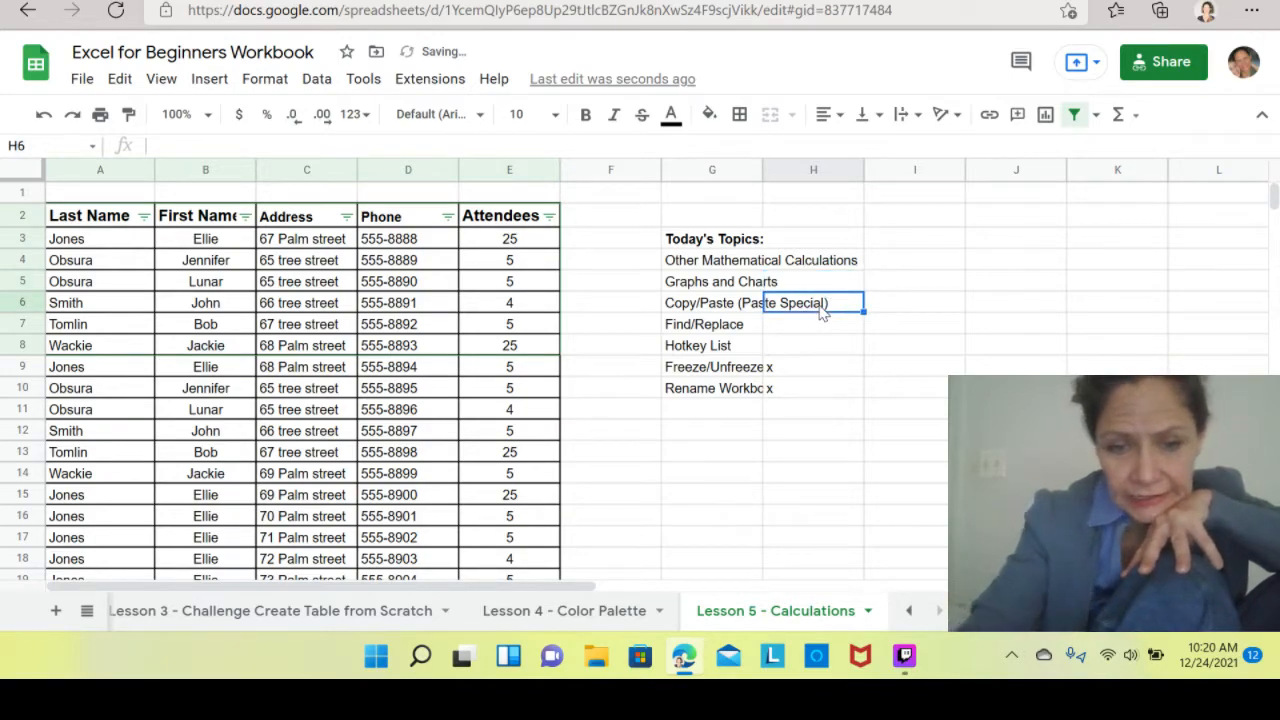
{"action": "type", "text": "x"}
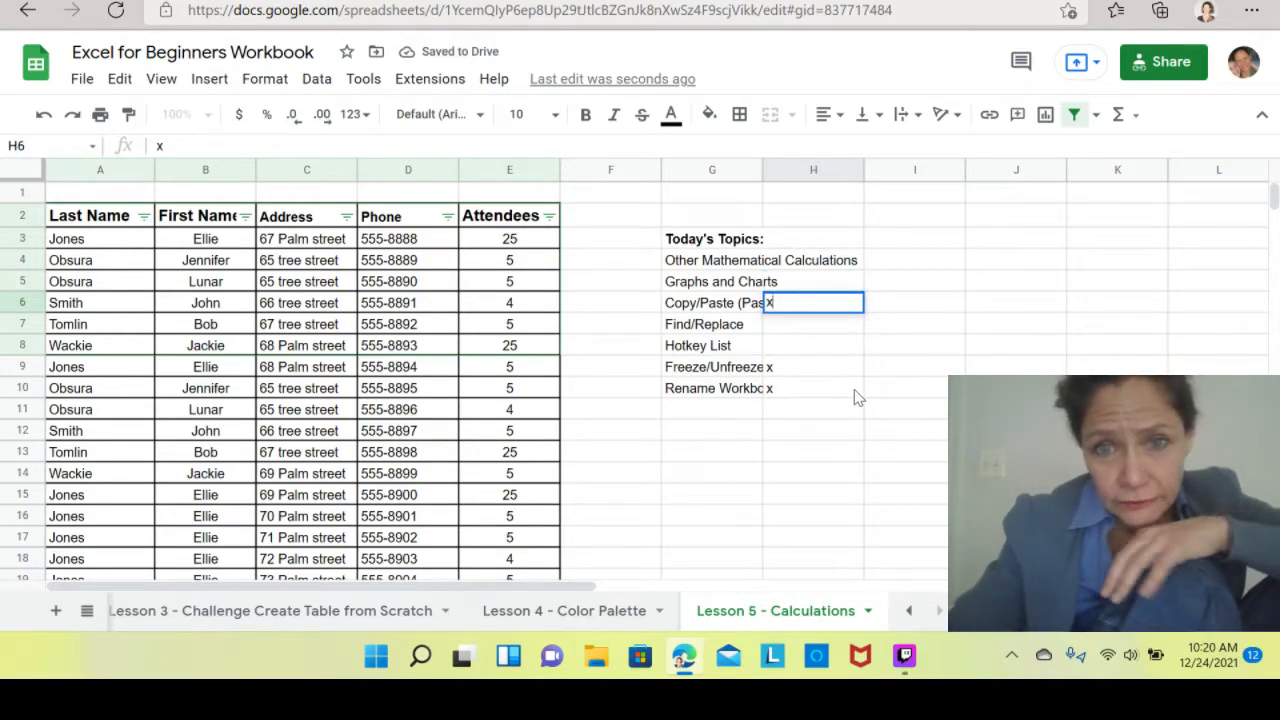
{"action": "left_click", "coordinate": [854, 389]}
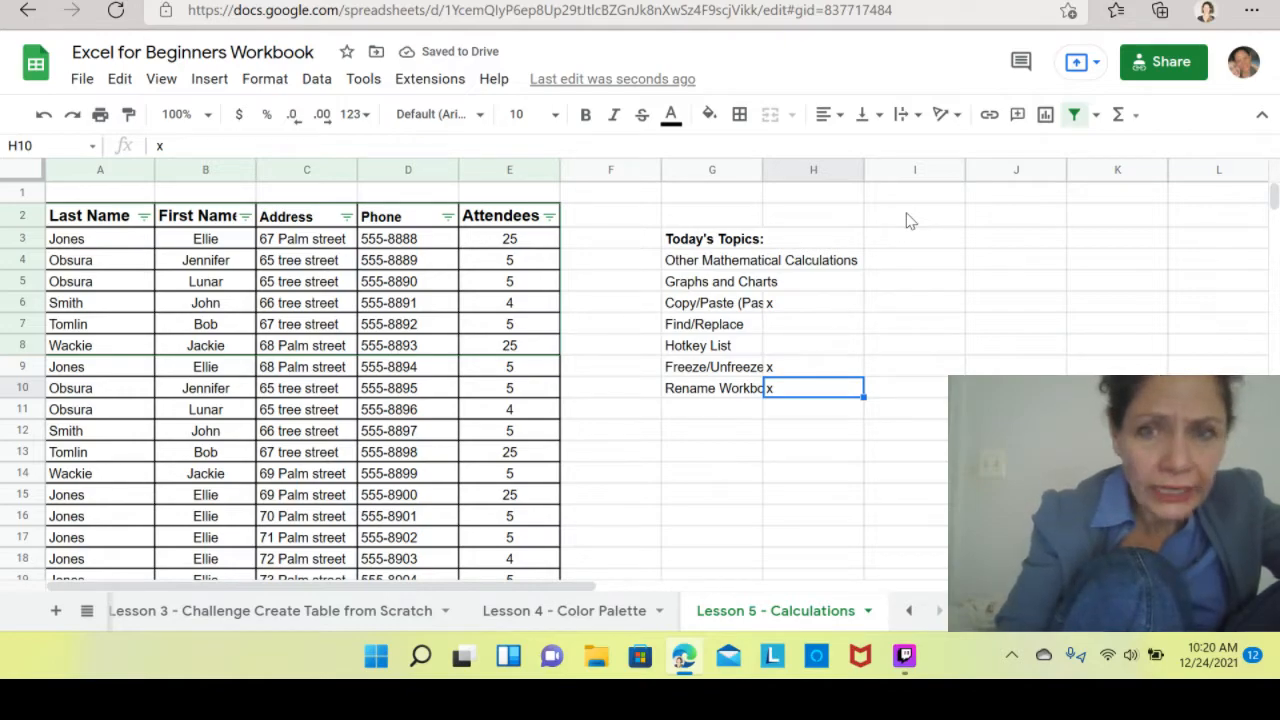
Search the sheet for Tomlin using the find bar.
{"action": "key", "text": "ctrl+f"}
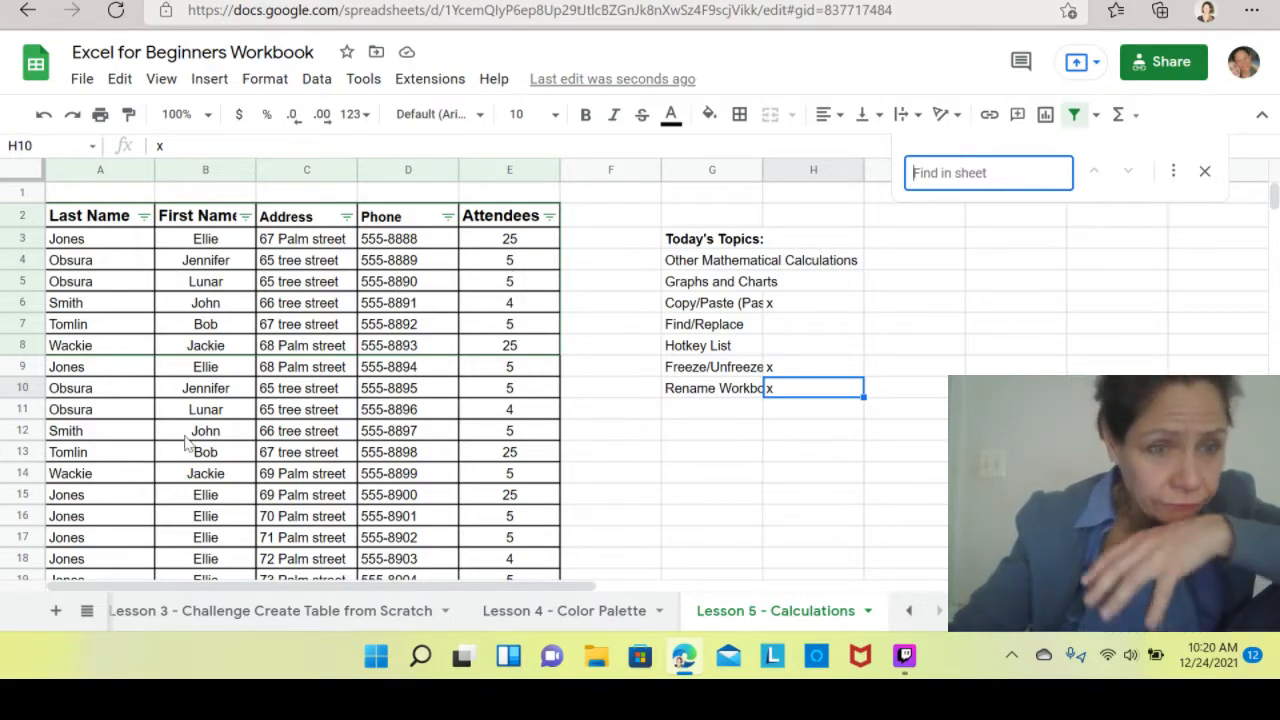
{"action": "left_click", "coordinate": [113, 457]}
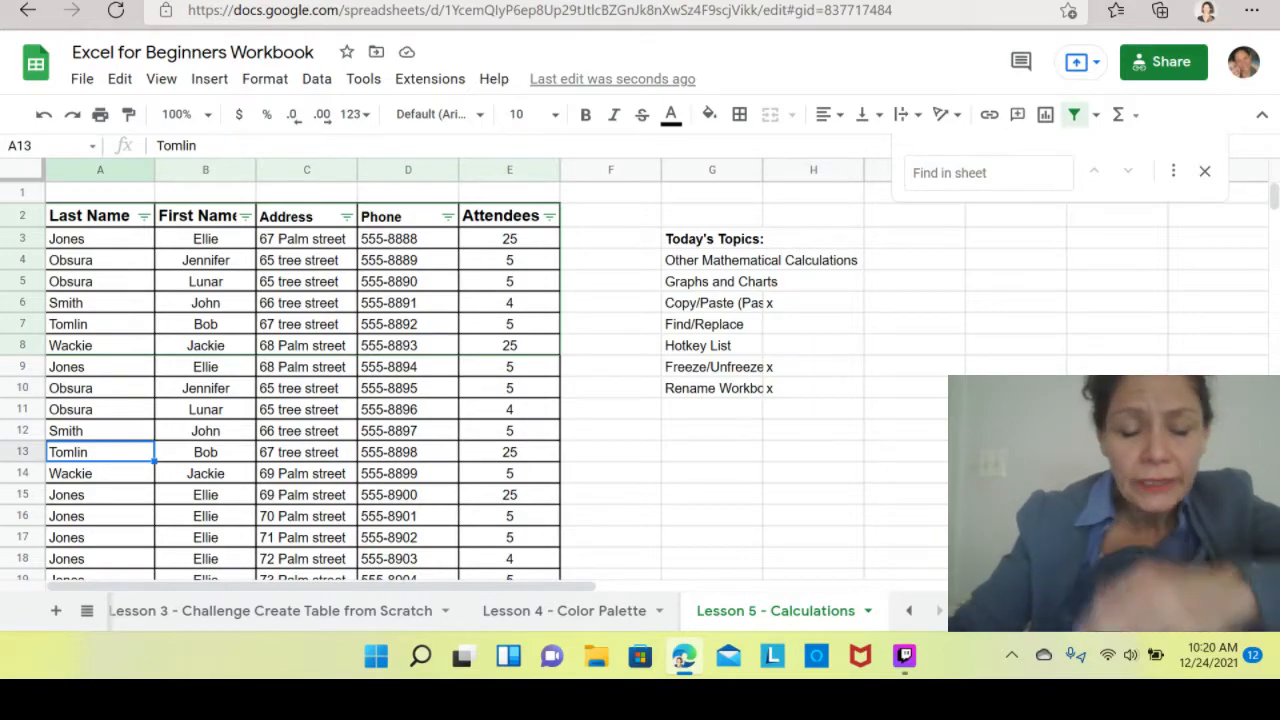
{"action": "key", "text": "ctrl+f"}
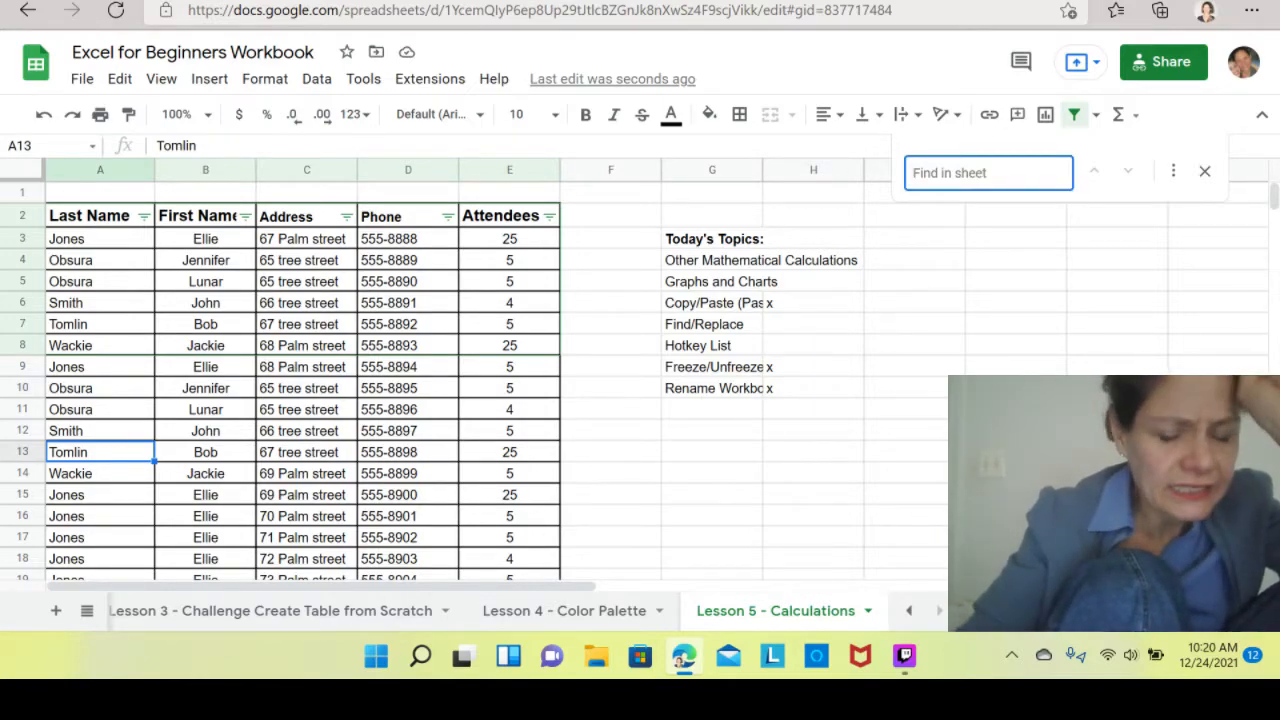
{"action": "type", "text": "To"}
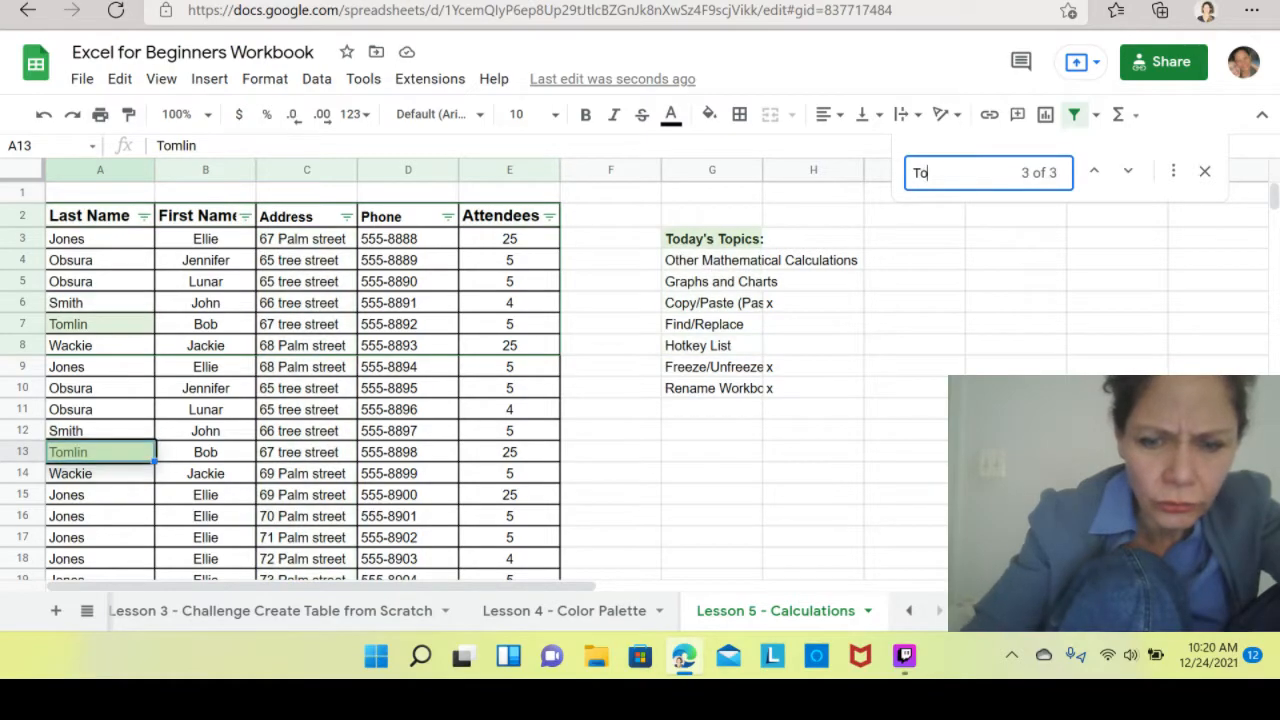
{"action": "type", "text": "mlin"}
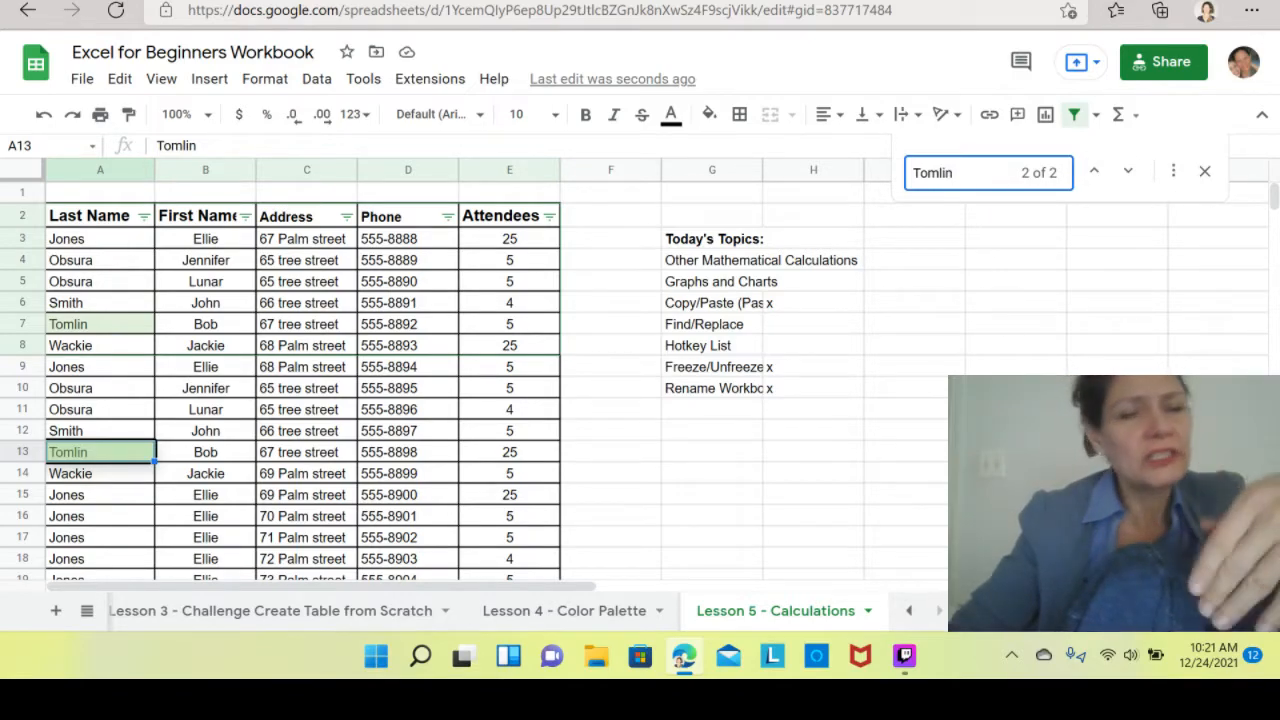
Open the full Find and replace dialog, tick Match case, and close it.
{"action": "left_click", "coordinate": [1176, 174]}
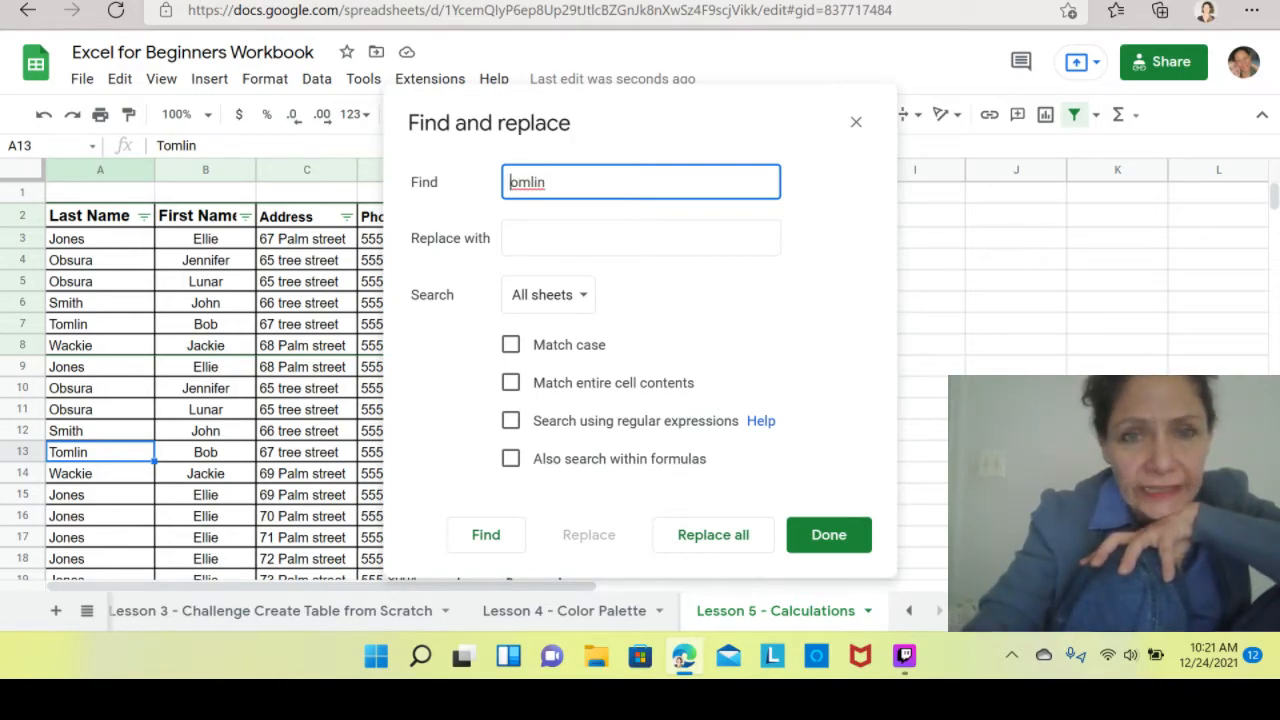
{"action": "left_click", "coordinate": [511, 346]}
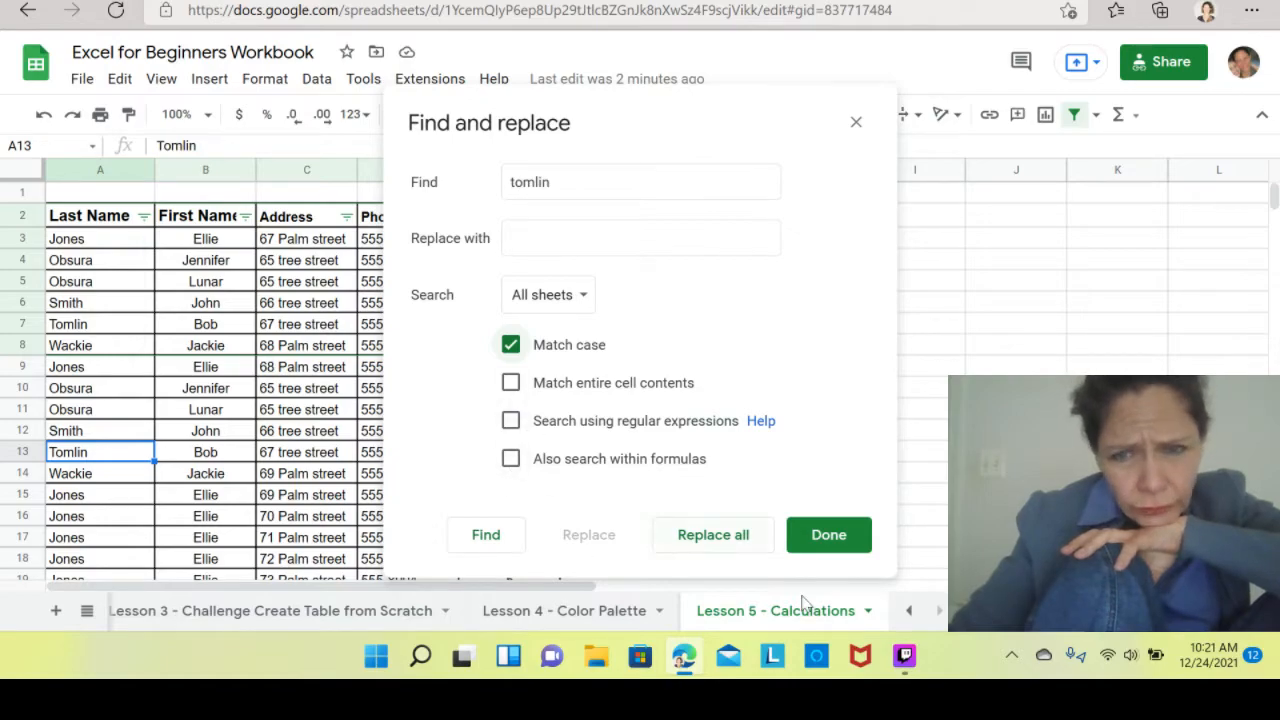
{"action": "left_click", "coordinate": [829, 536]}
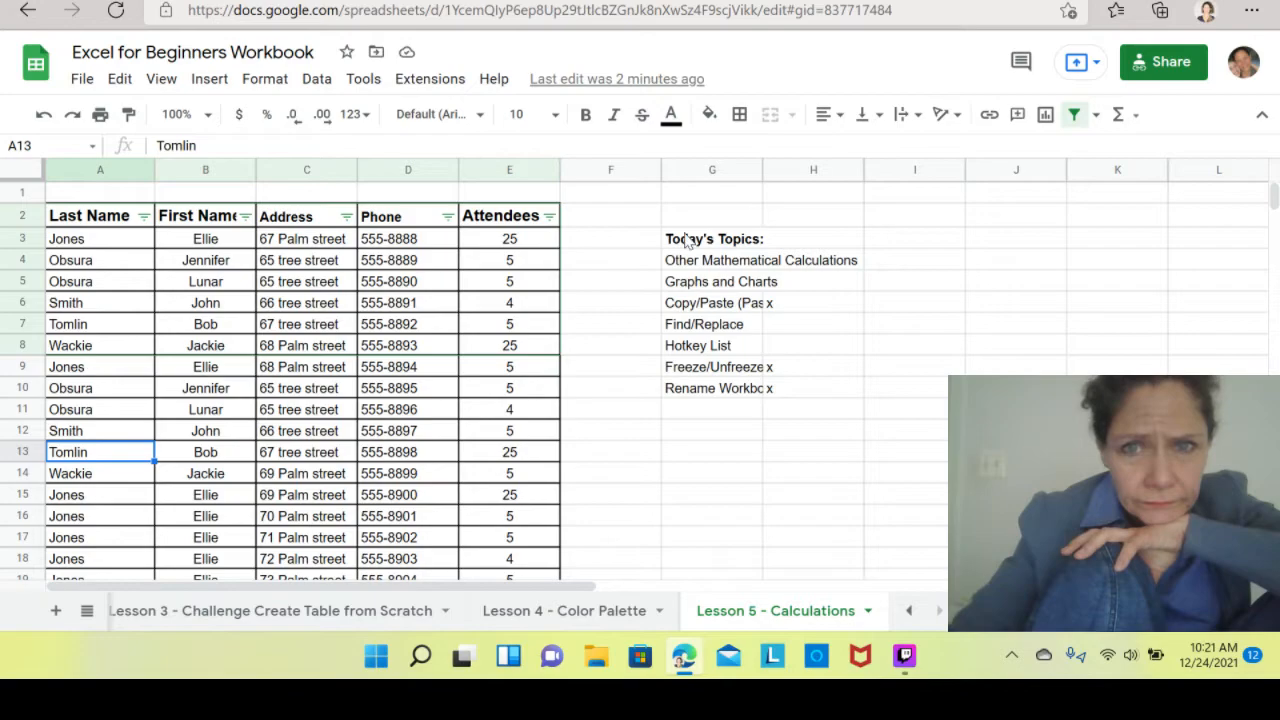
Search the sheet for Tomlin again from cell H1.
{"action": "left_click", "coordinate": [840, 193]}
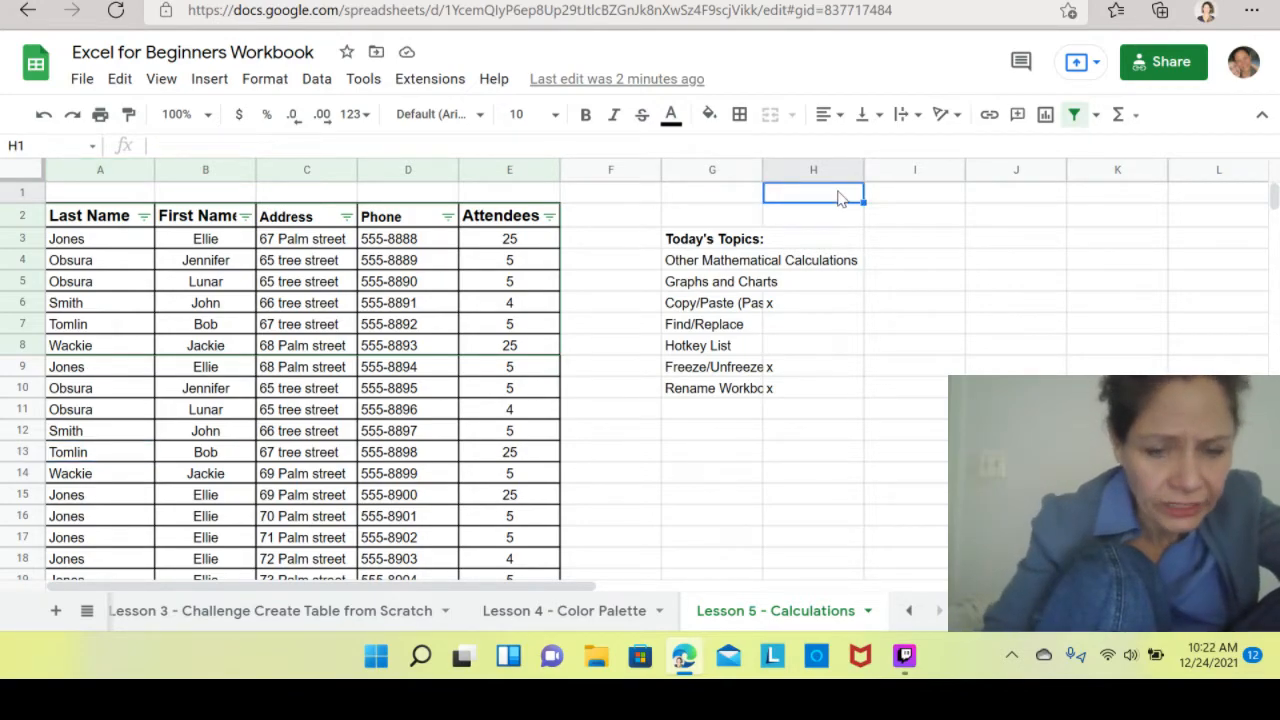
{"action": "key", "text": "ctrl+f"}
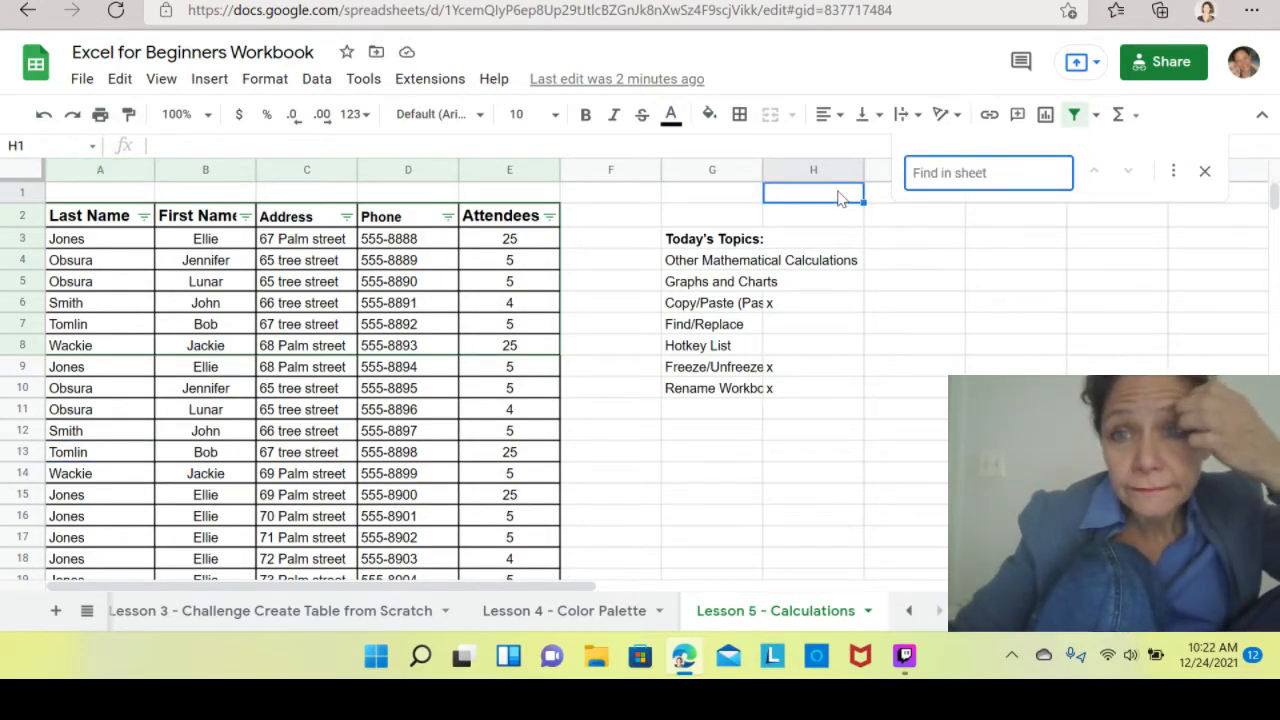
{"action": "type", "text": "GT"}
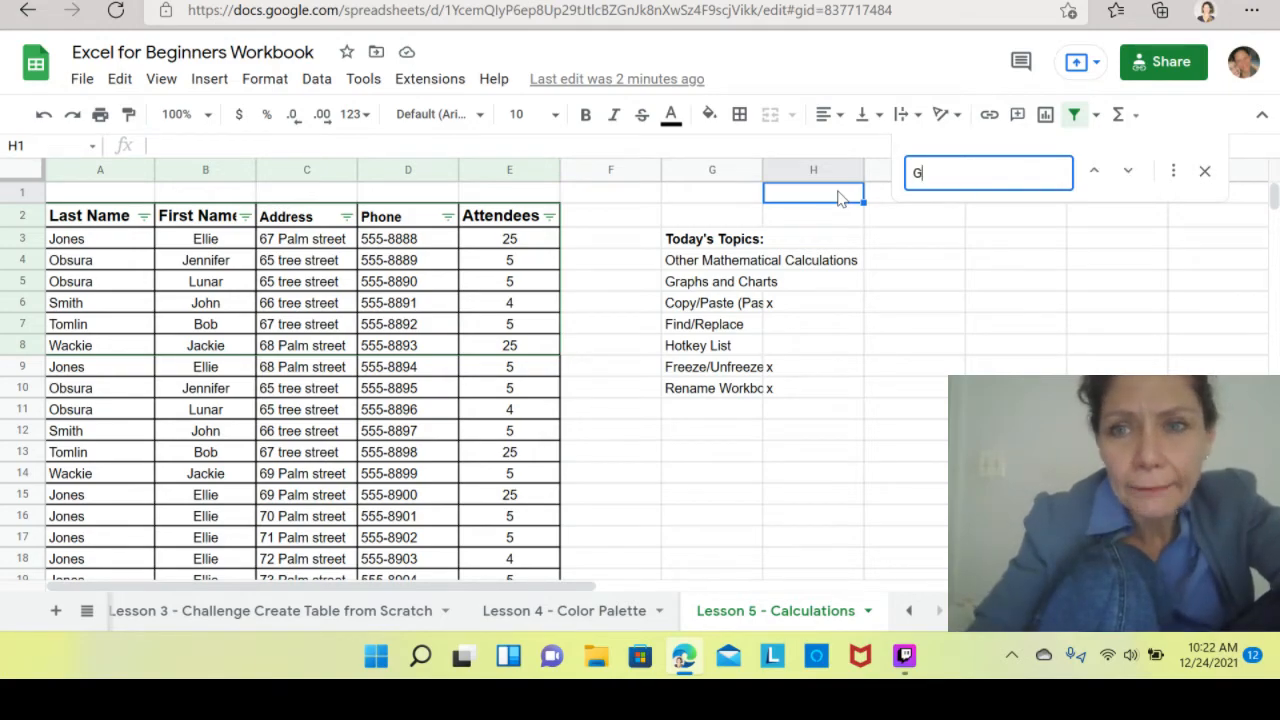
{"action": "key", "text": "BackSpace"}
{"action": "key", "text": "BackSpace"}
{"action": "type", "text": "T"}
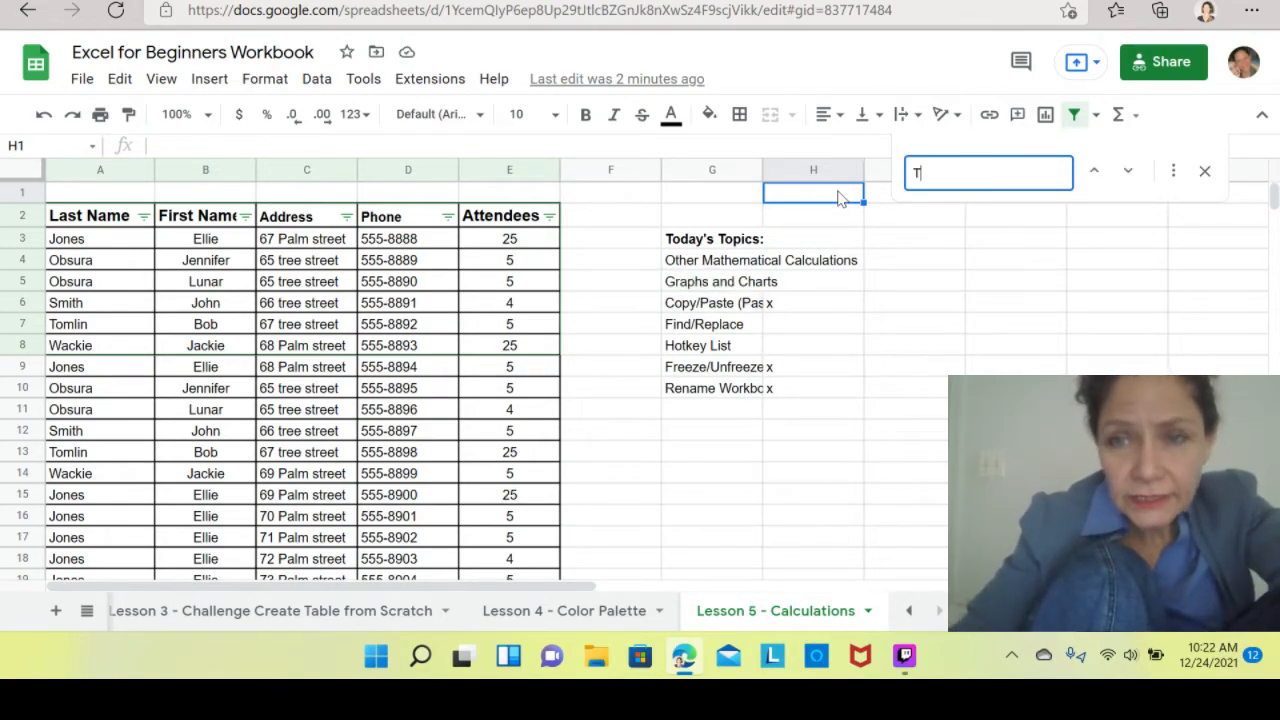
{"action": "type", "text": "omlin"}
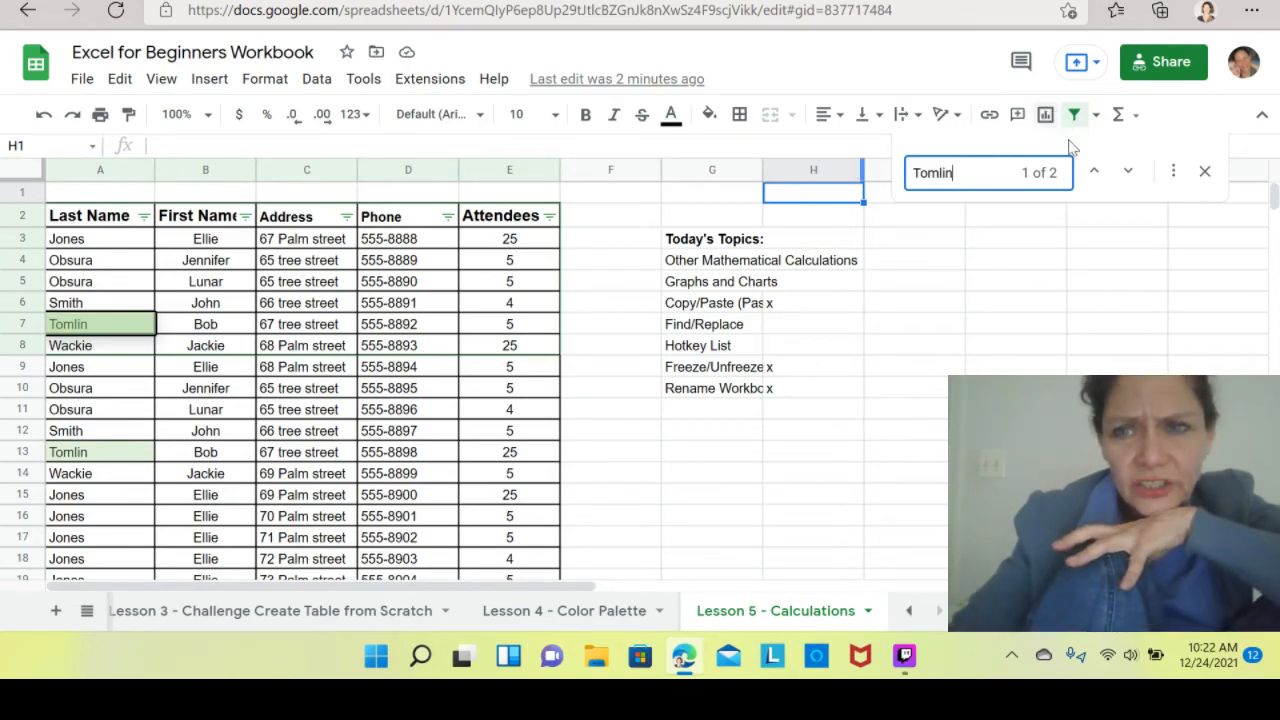
In Find and replace, tick Match case, set Find to lowercase tomlin, and try Replace all across all sheets.
{"action": "left_click", "coordinate": [1173, 172]}
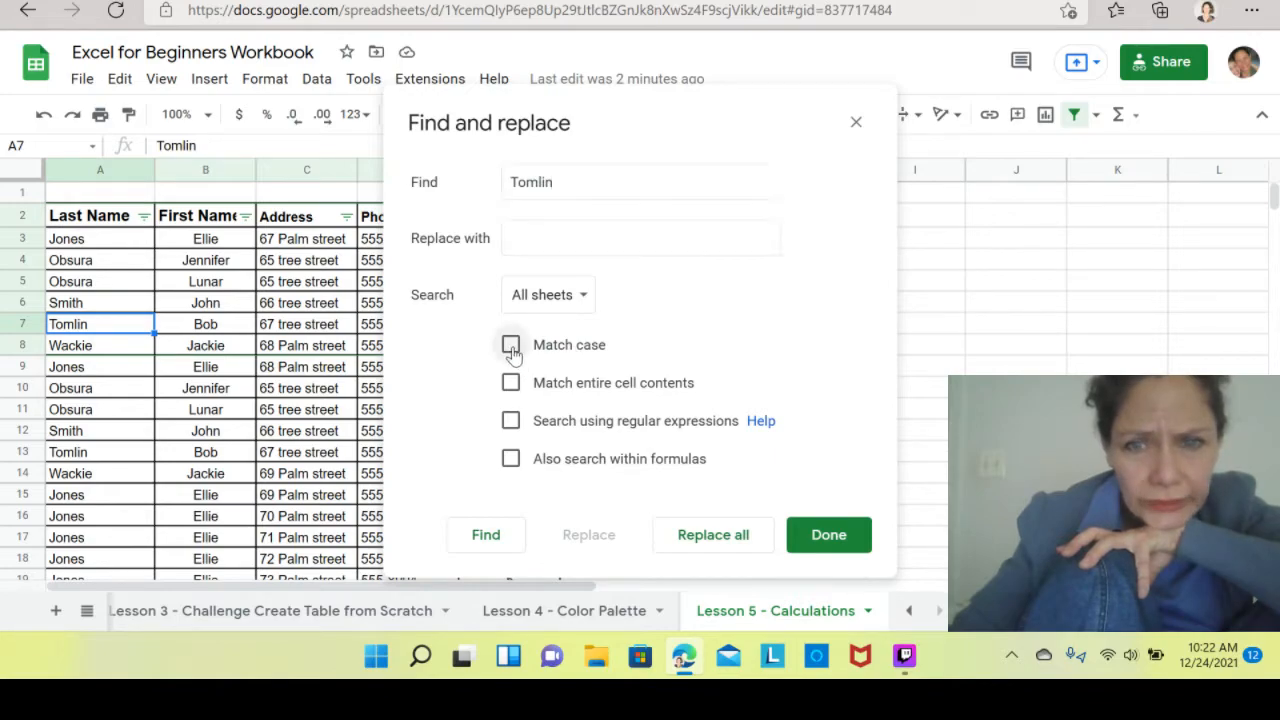
{"action": "left_click", "coordinate": [511, 345]}
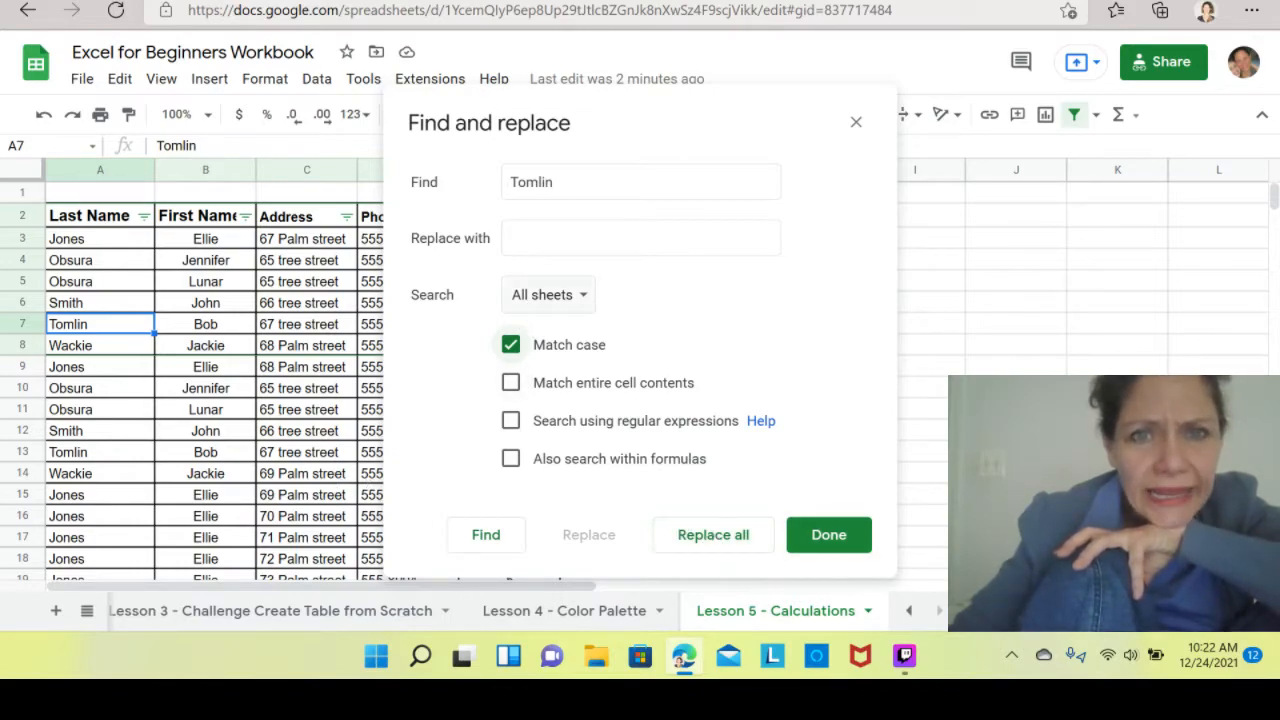
{"action": "left_click", "coordinate": [518, 182]}
{"action": "key", "text": "BackSpace"}
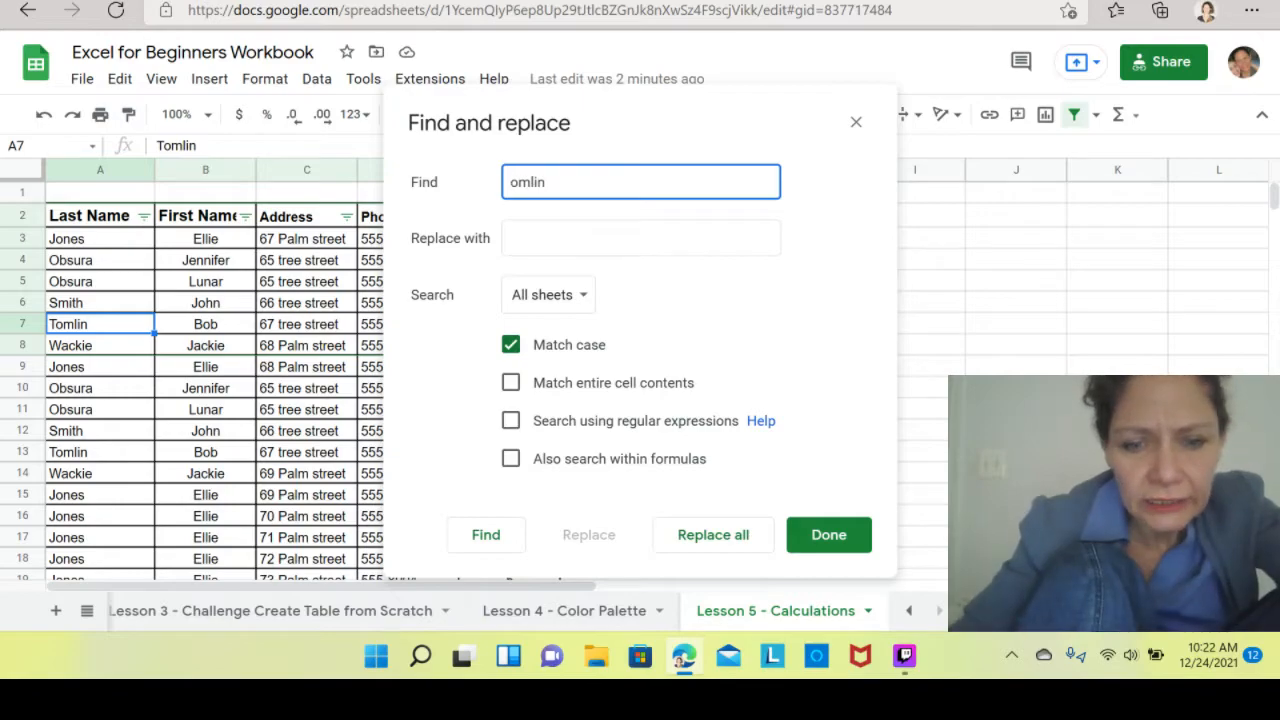
{"action": "type", "text": "t"}
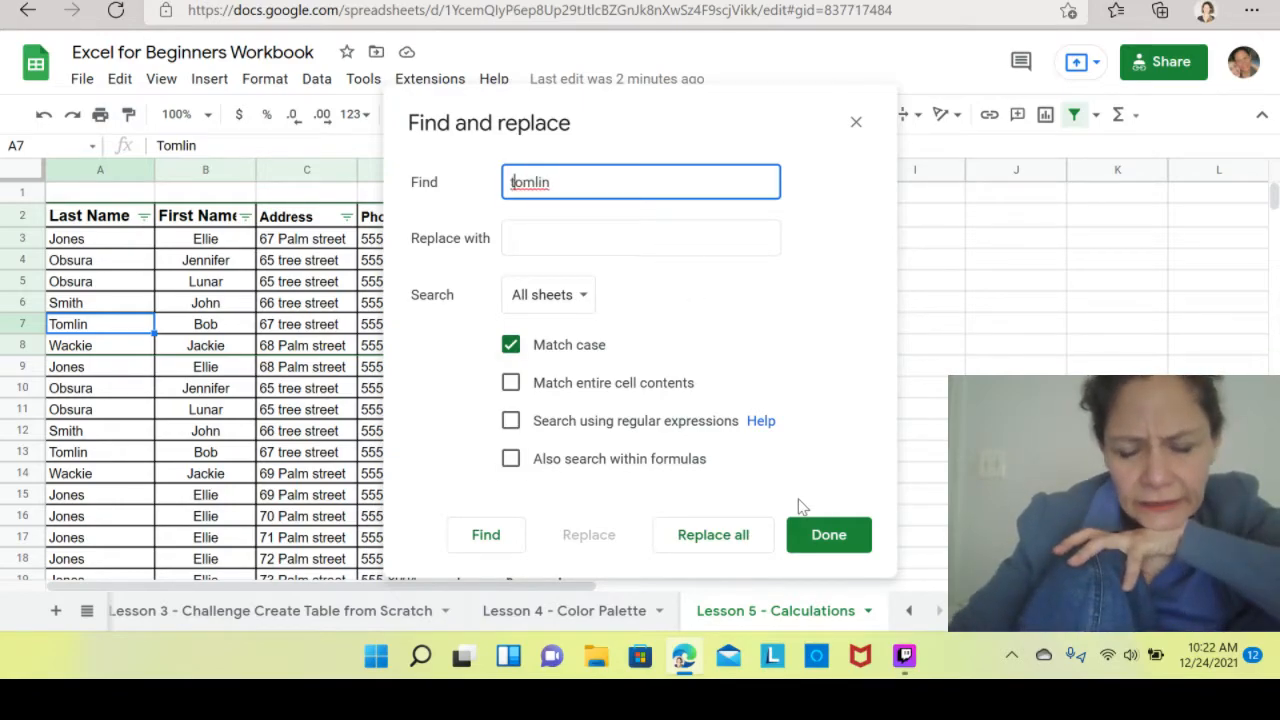
{"action": "left_click", "coordinate": [708, 538]}
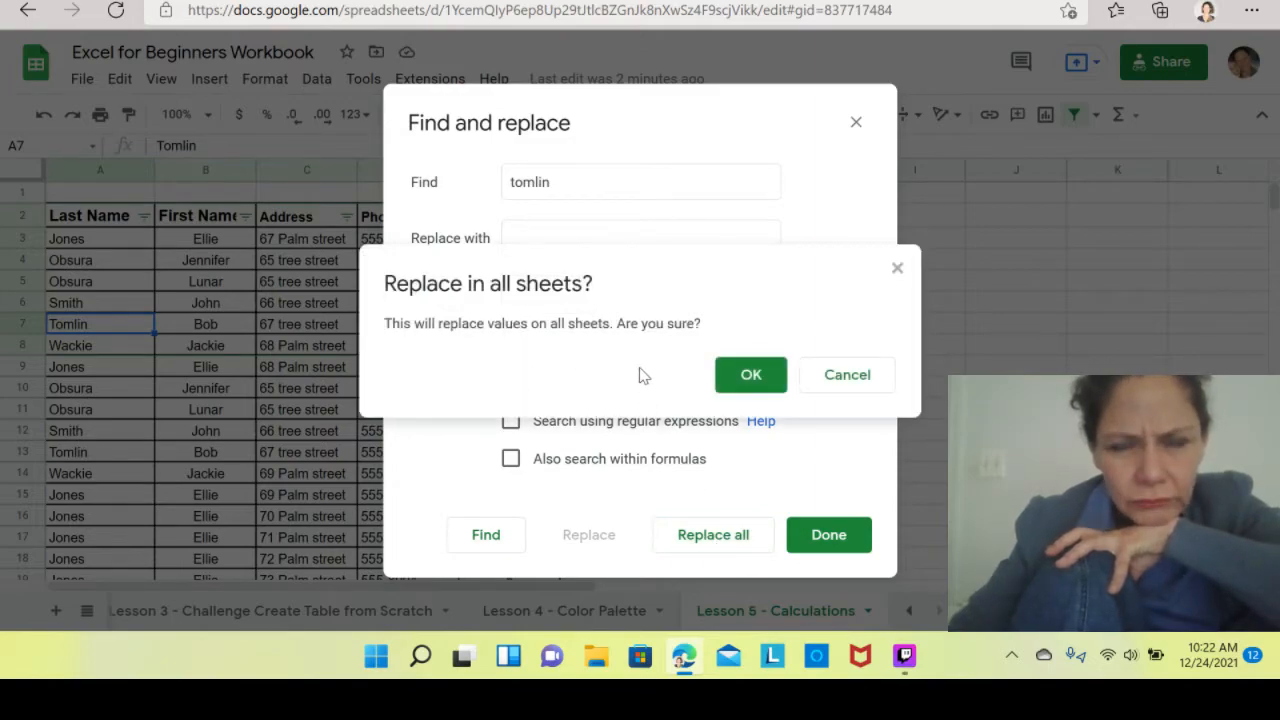
{"action": "left_click", "coordinate": [866, 380]}
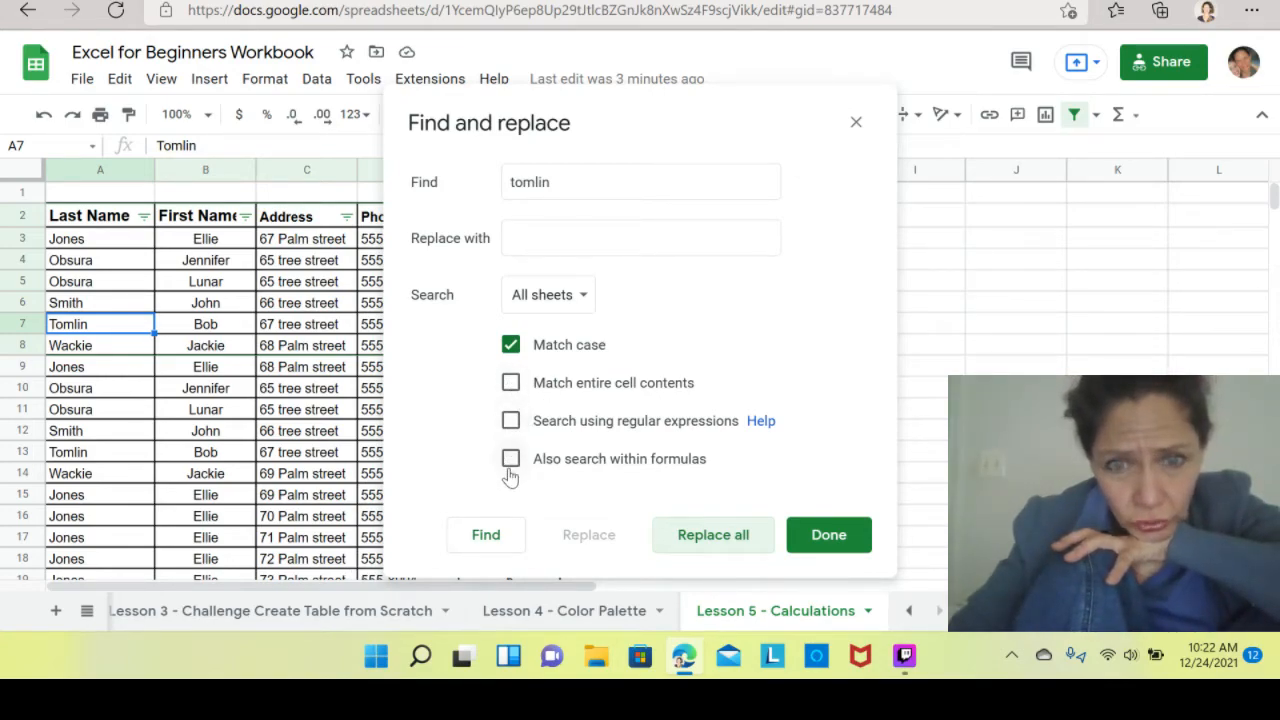
Limit the search to This sheet and try replacing all tomlin matches with Match case ticked.
{"action": "left_click", "coordinate": [550, 300]}
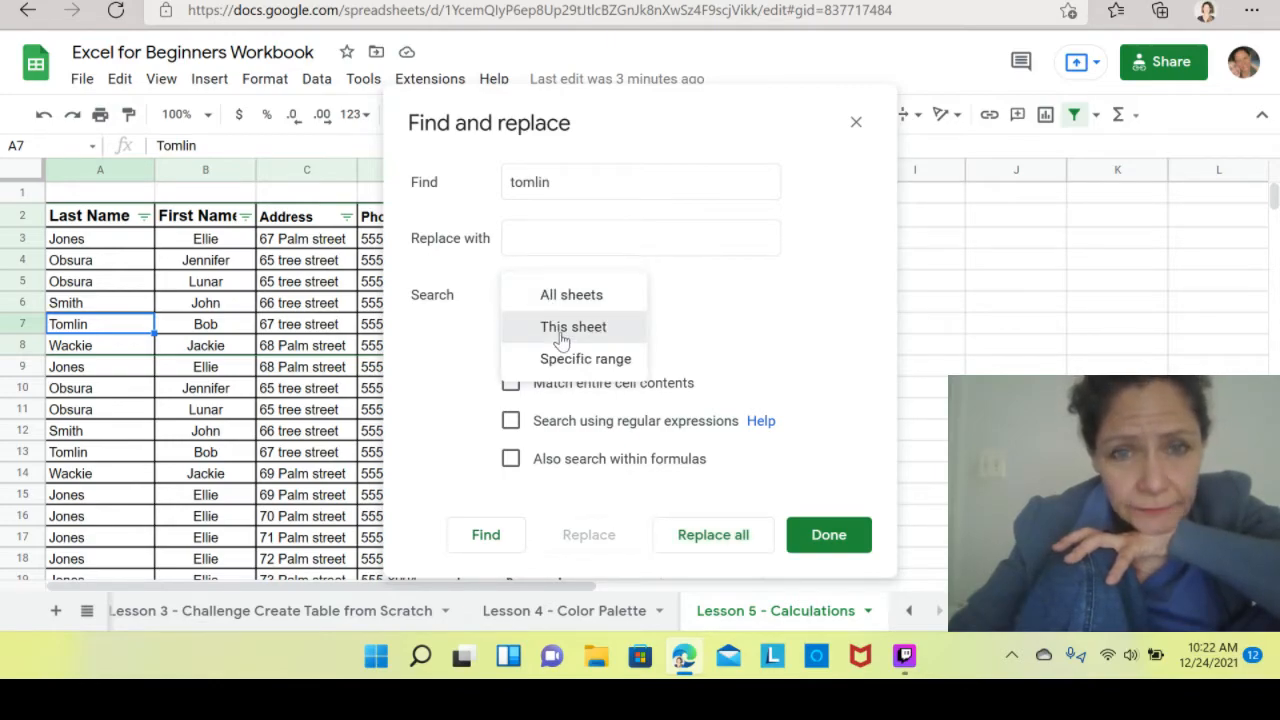
{"action": "left_click", "coordinate": [561, 330]}
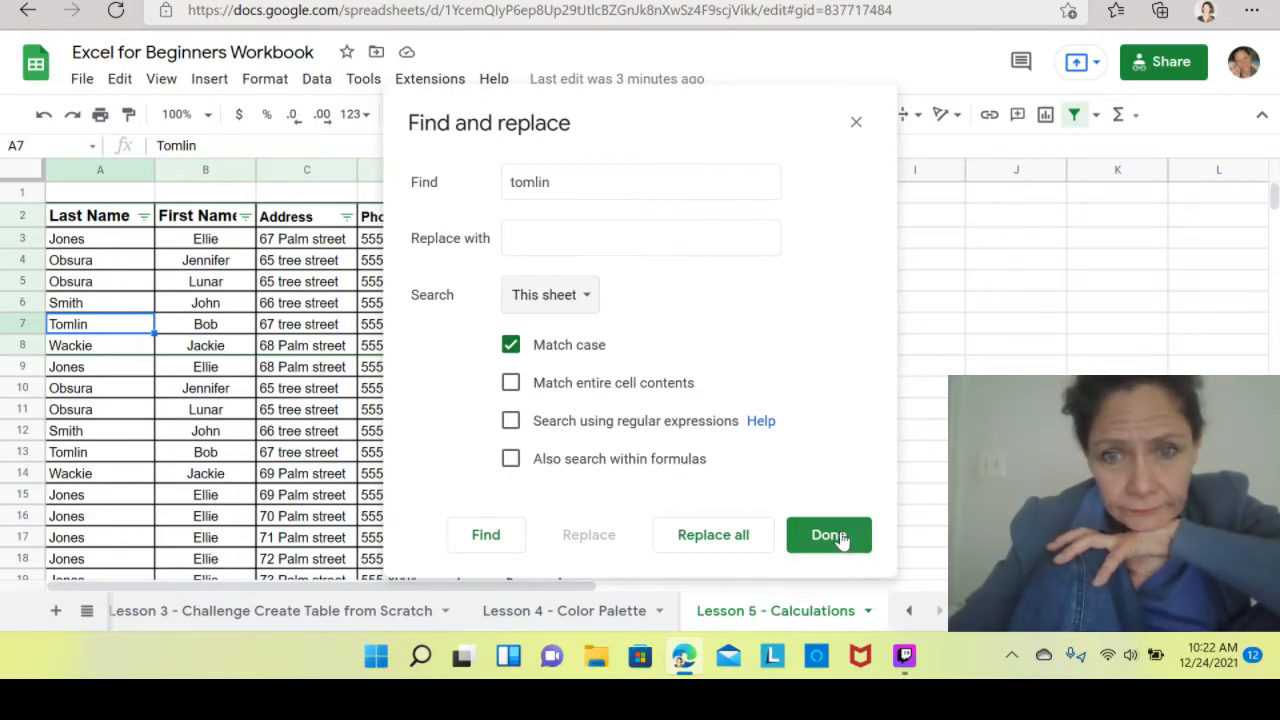
{"action": "left_click", "coordinate": [731, 540]}
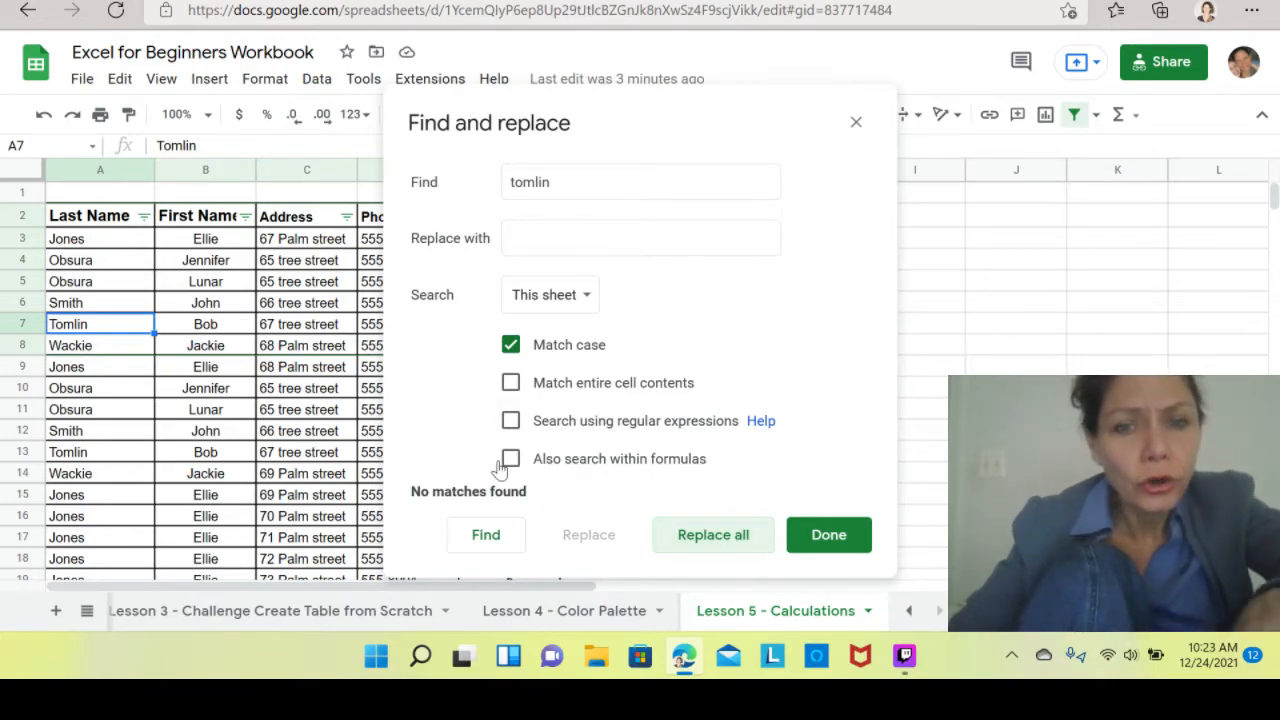
Untick Match case and replace all tomlin entries on this sheet with nothing, closing the dialog.
{"action": "left_click", "coordinate": [510, 346]}
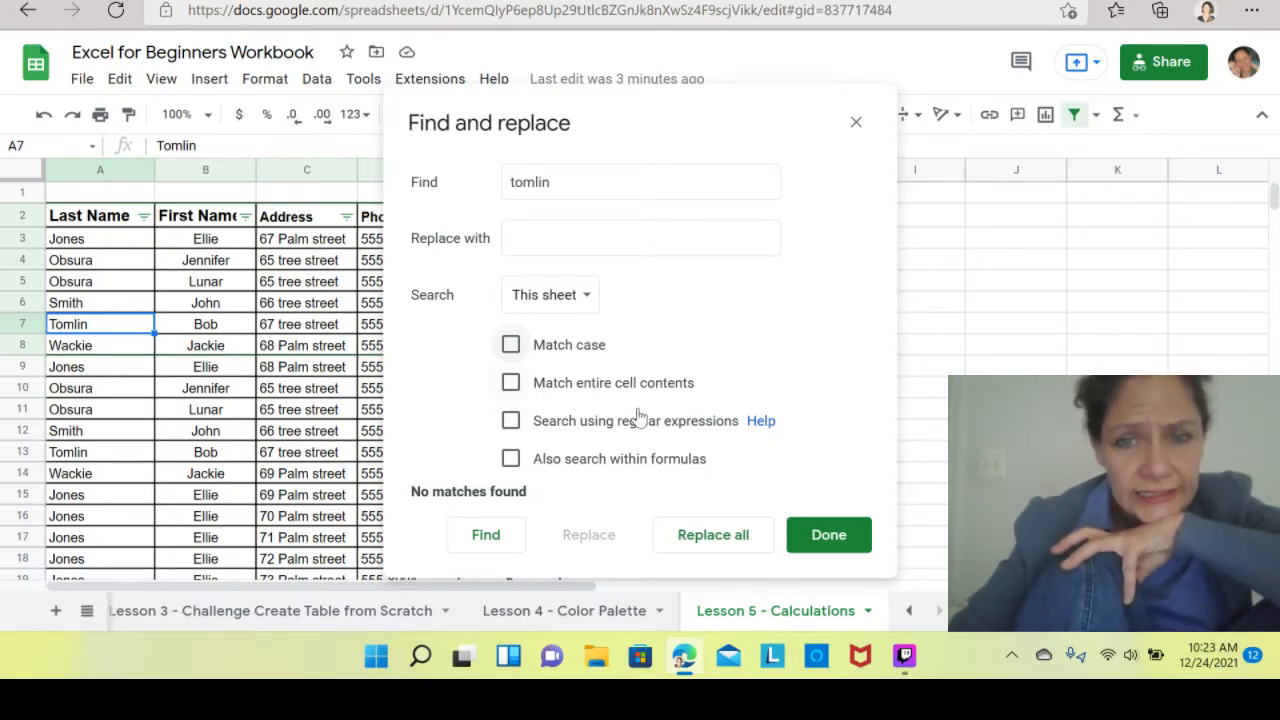
{"action": "left_click", "coordinate": [716, 536]}
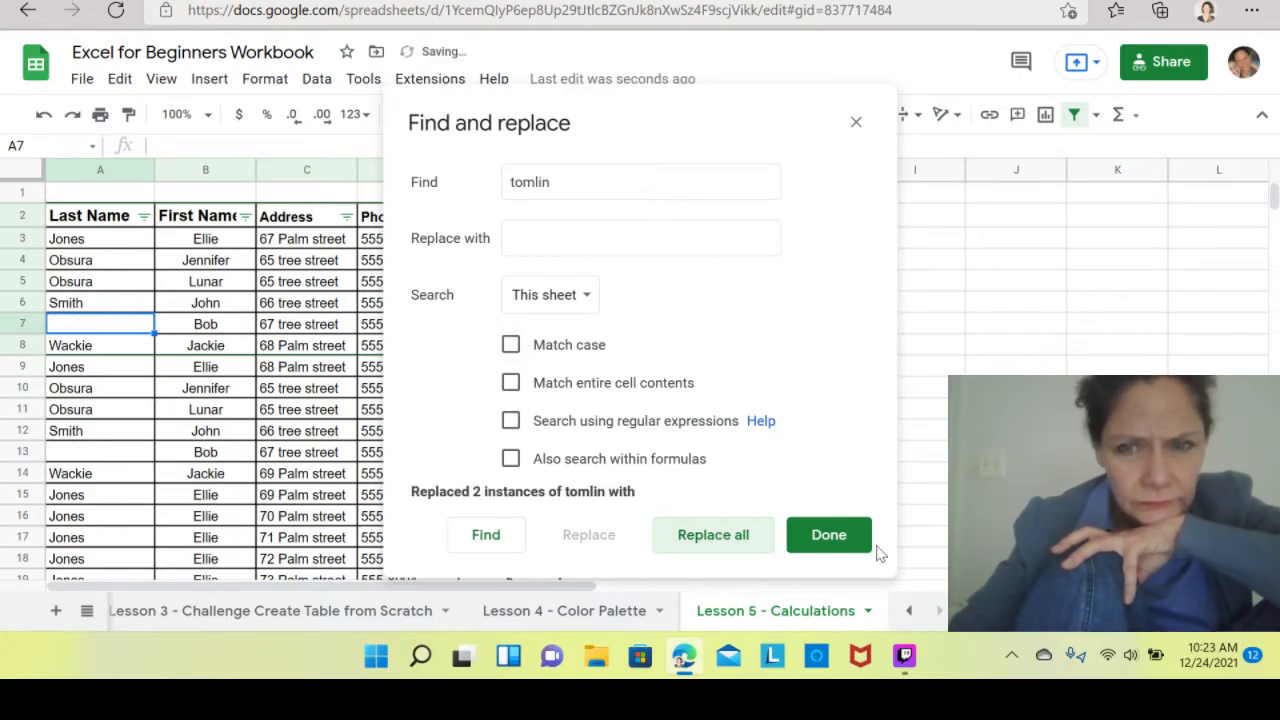
{"action": "left_click", "coordinate": [829, 536]}
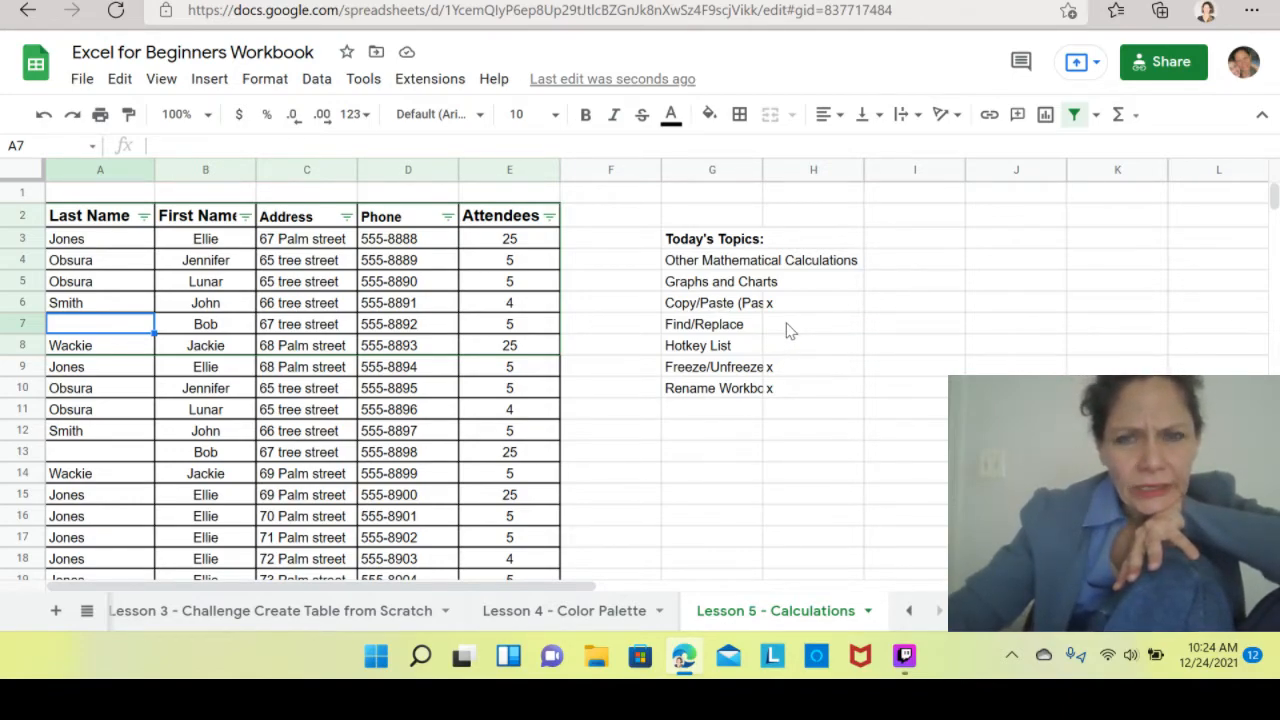
Open Find and replace from cell H1 and enter obsura as the text to find.
{"action": "left_click", "coordinate": [624, 200]}
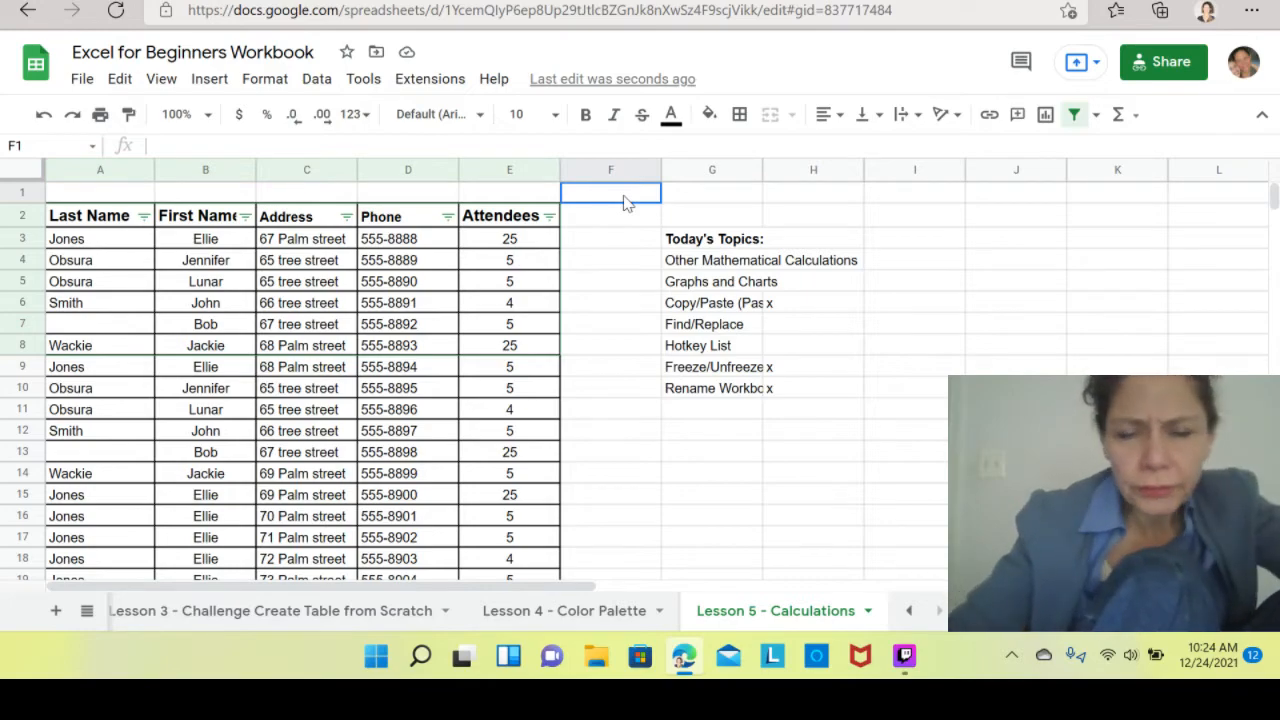
{"action": "left_click", "coordinate": [838, 200]}
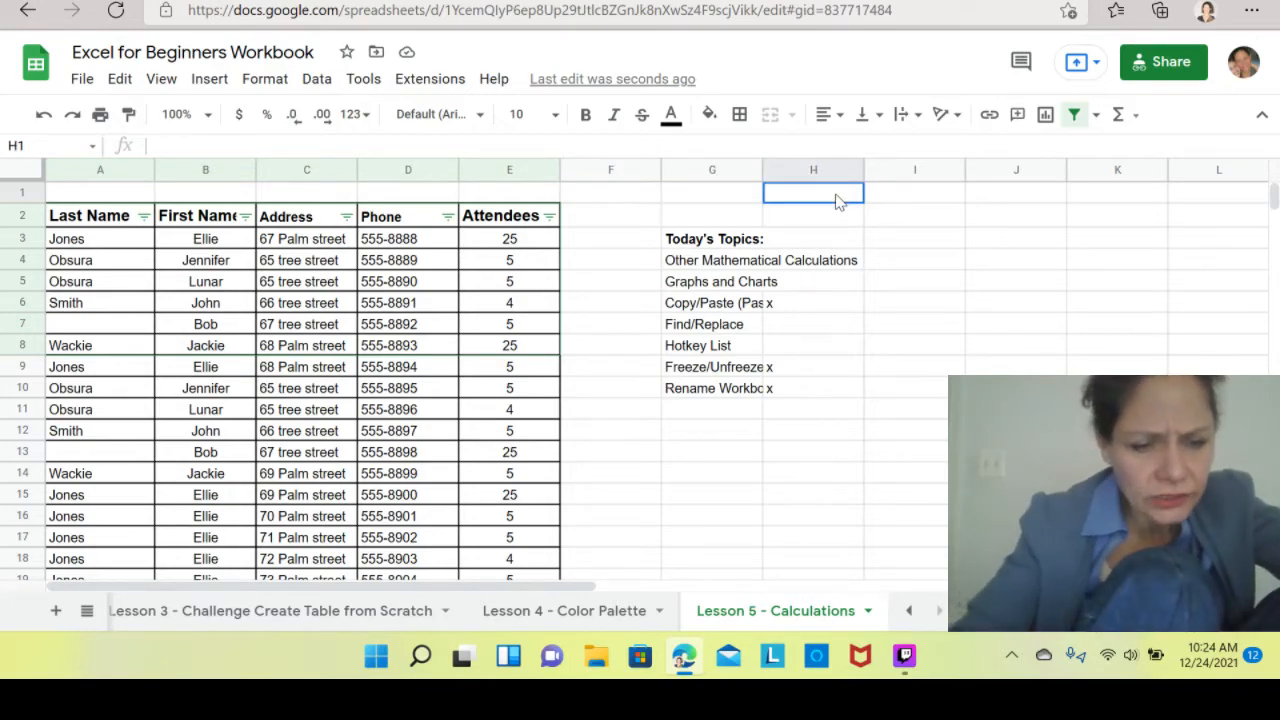
{"action": "key", "text": "ctrl+f"}
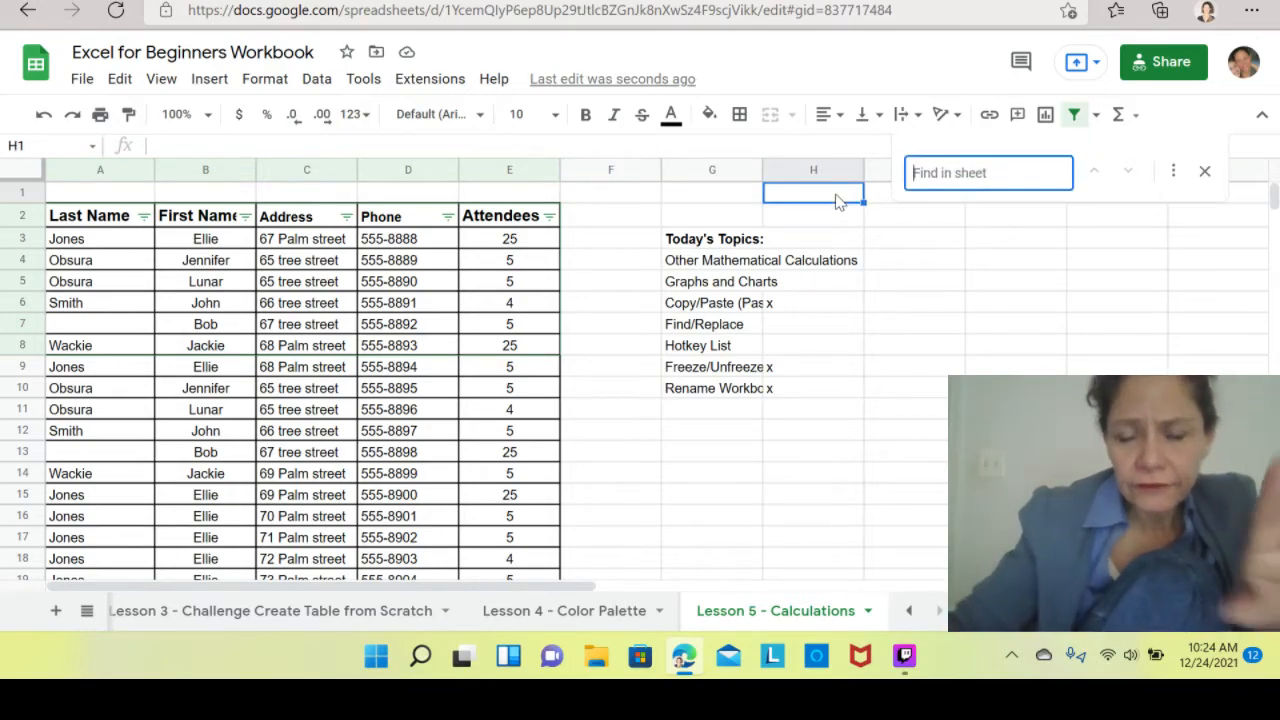
{"action": "left_click", "coordinate": [1177, 173]}
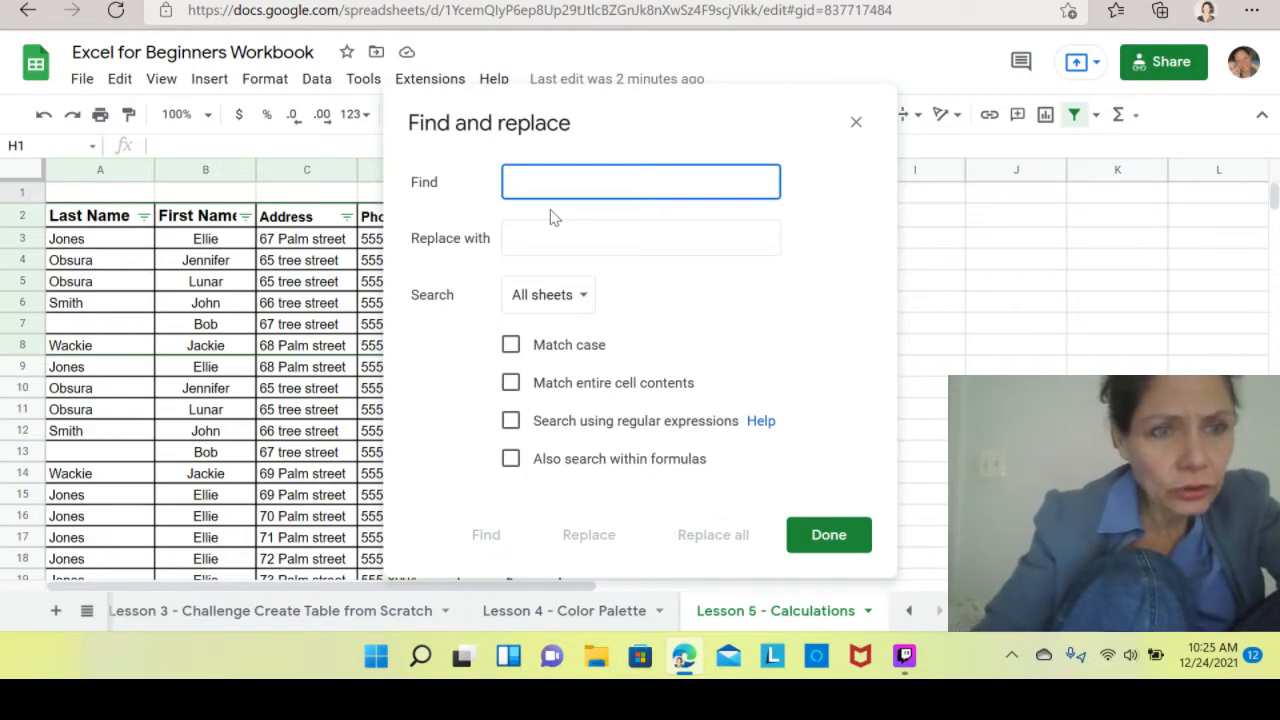
{"action": "type", "text": "O"}
{"action": "key", "text": "BackSpace"}
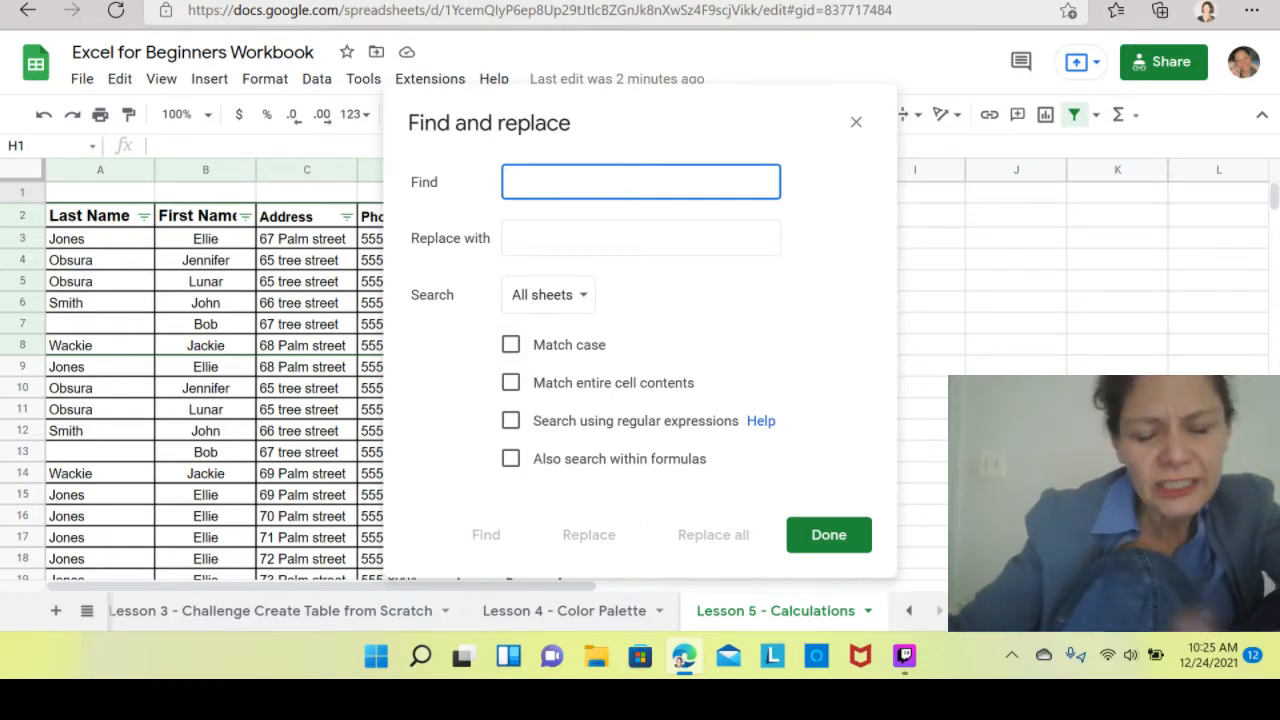
{"action": "type", "text": "on"}
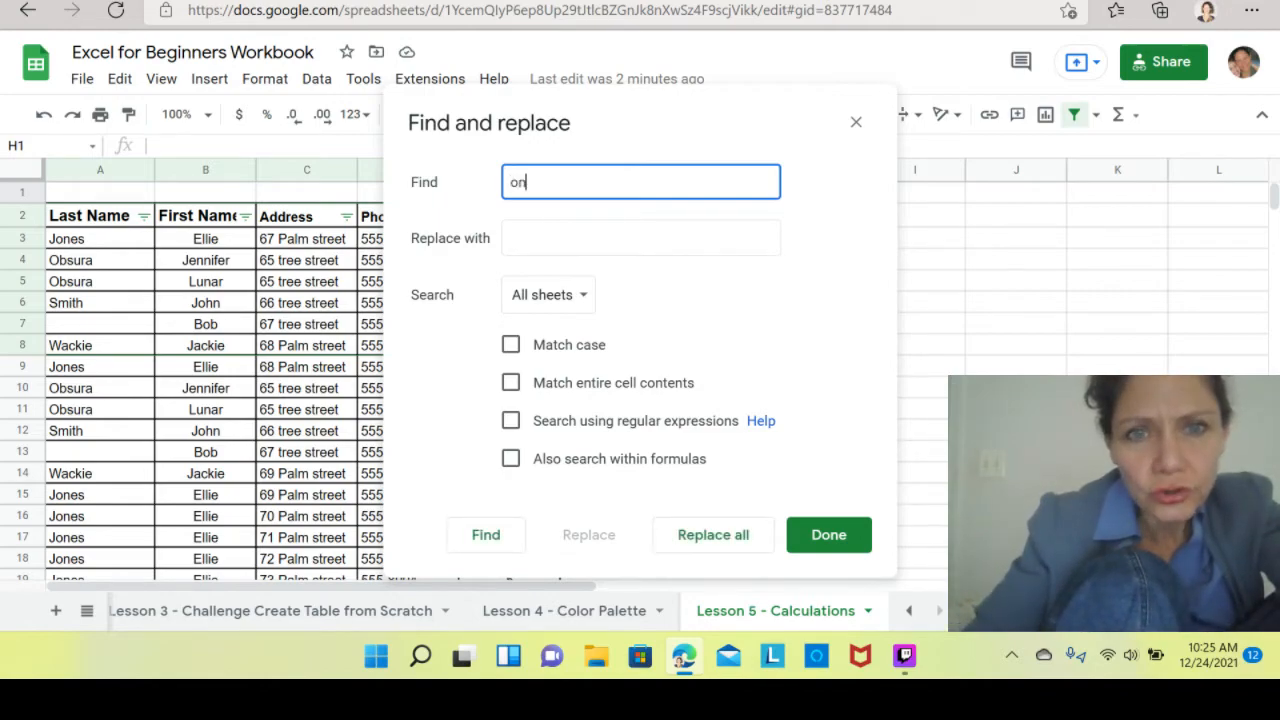
{"action": "key", "text": "BackSpace"}
{"action": "type", "text": "bsura"}
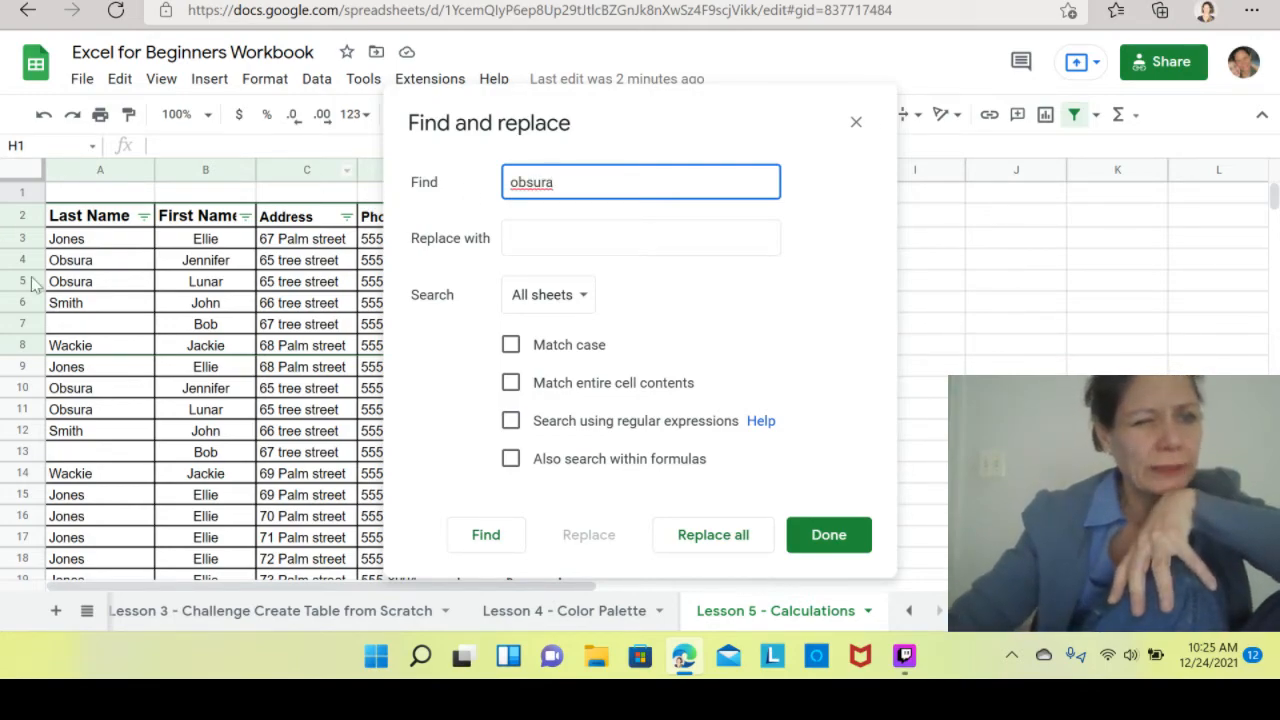
Limit the search to This sheet and replace all obsura matches with Obscura.
{"action": "left_click", "coordinate": [585, 297]}
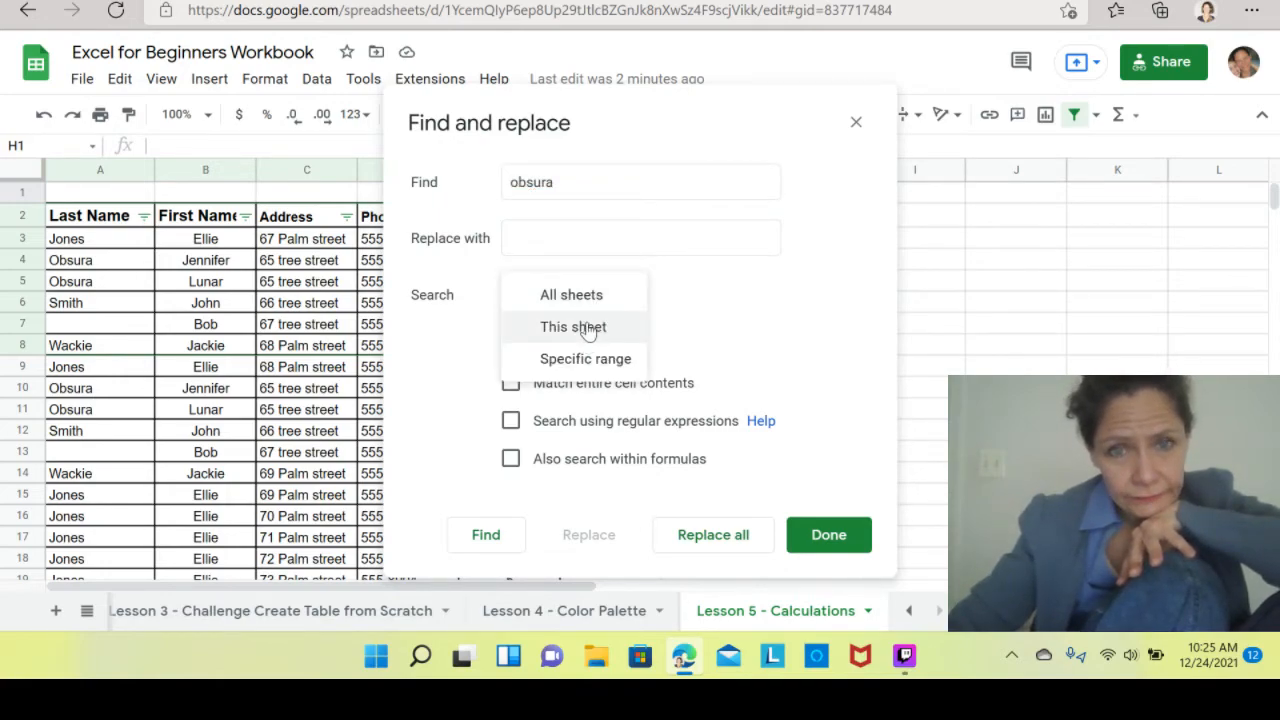
{"action": "left_click", "coordinate": [590, 329]}
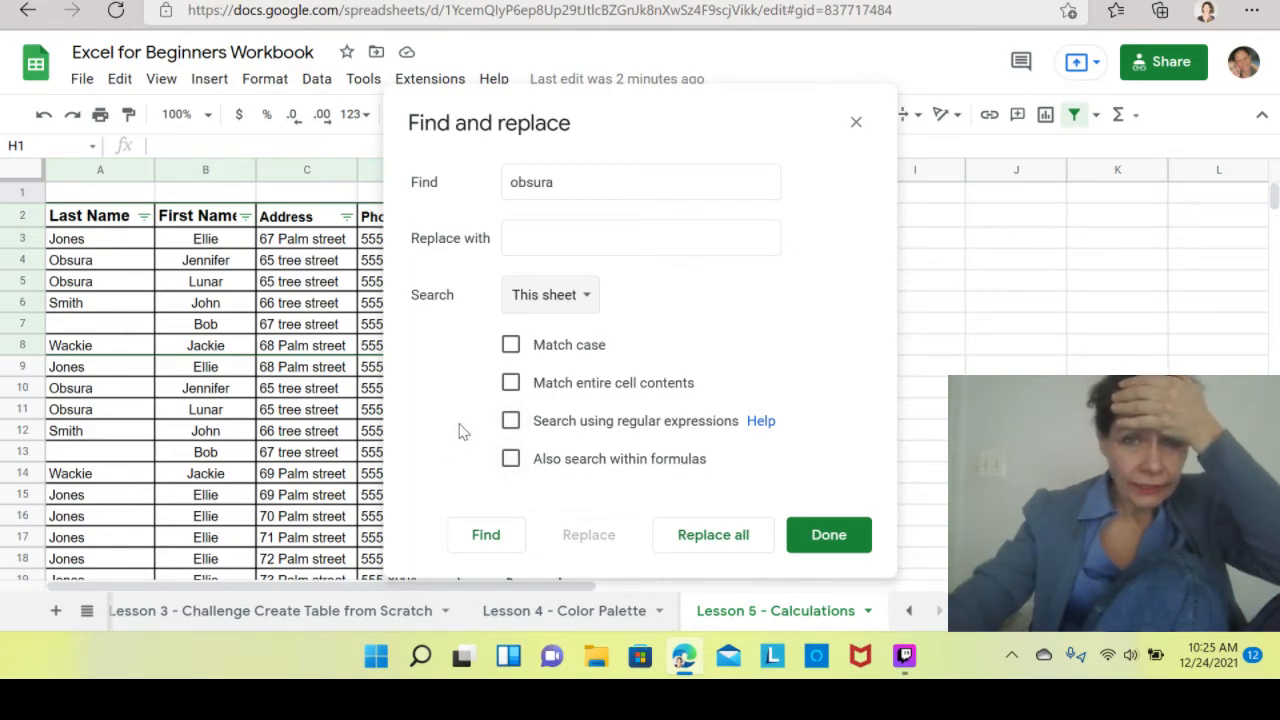
{"action": "left_click", "coordinate": [574, 238]}
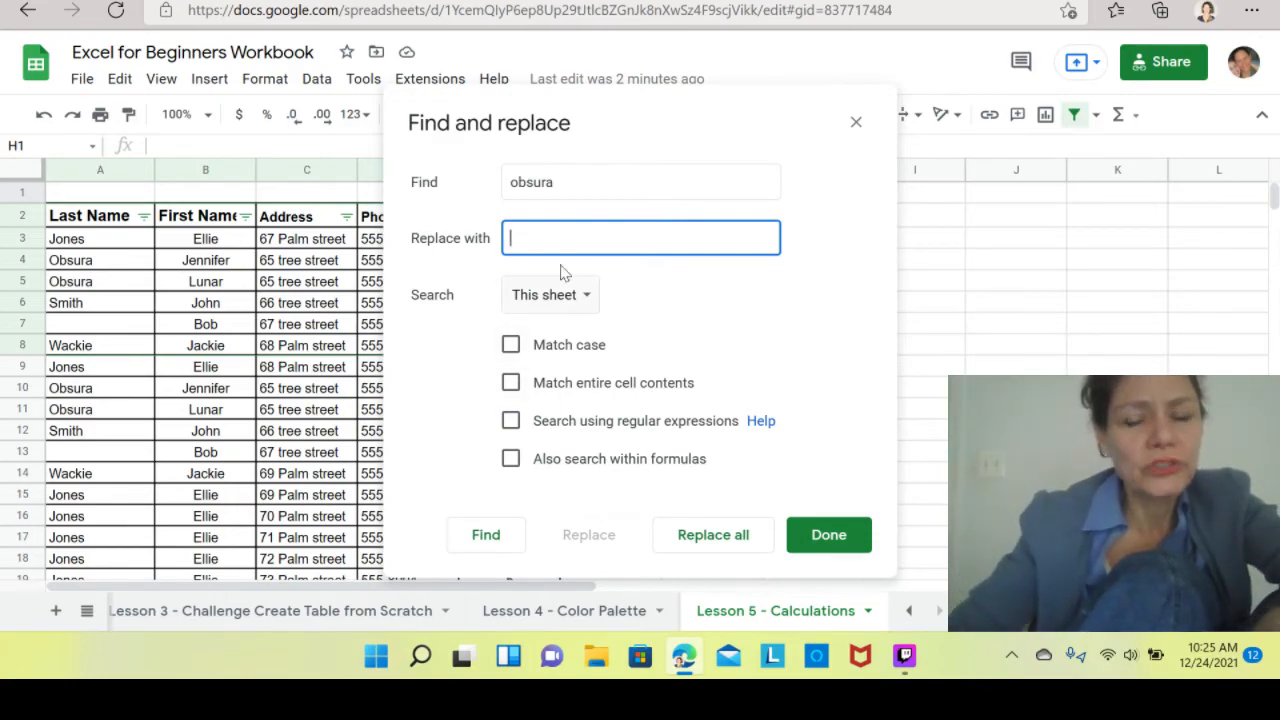
{"action": "left_click", "coordinate": [100, 325]}
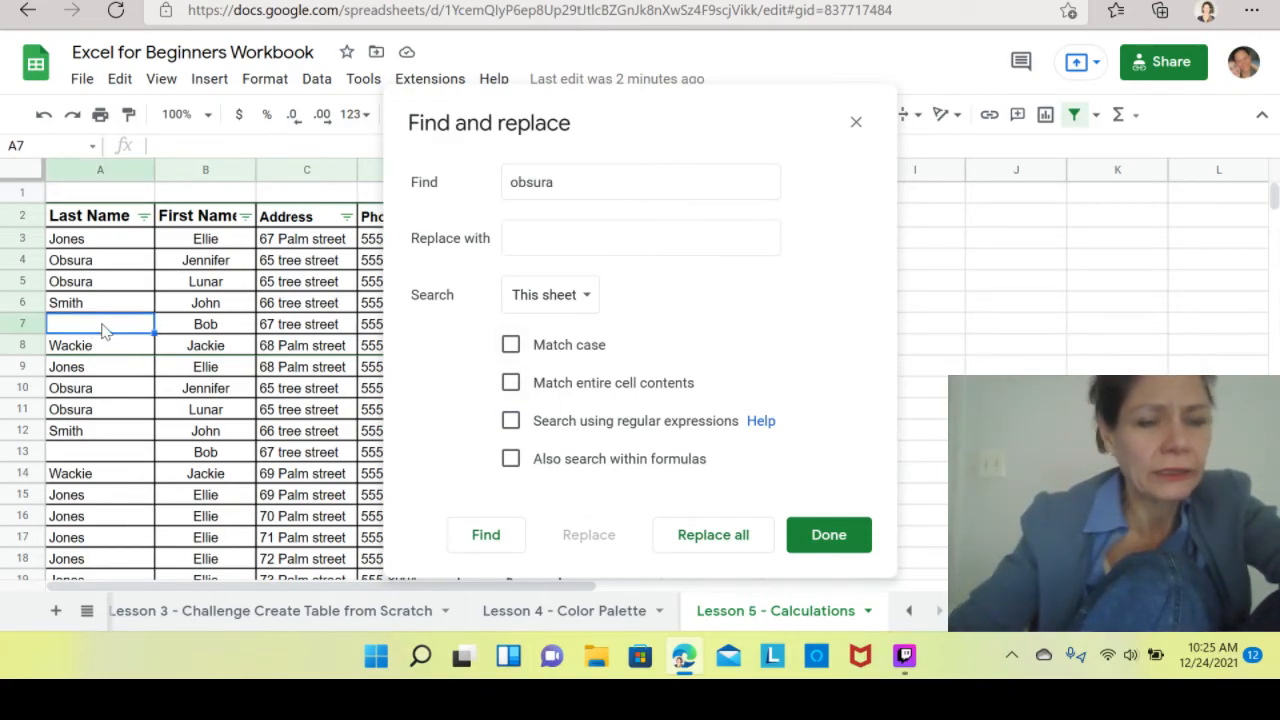
{"action": "left_click", "coordinate": [640, 238]}
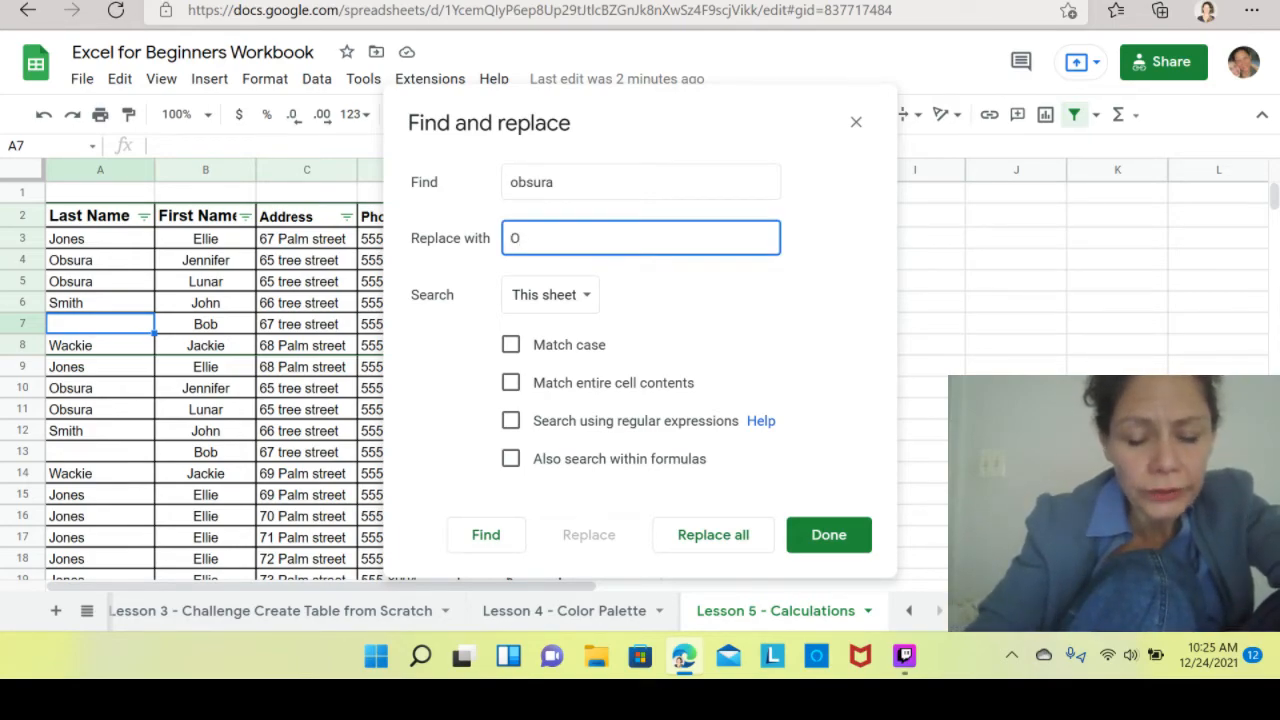
{"action": "type", "text": "Obscura"}
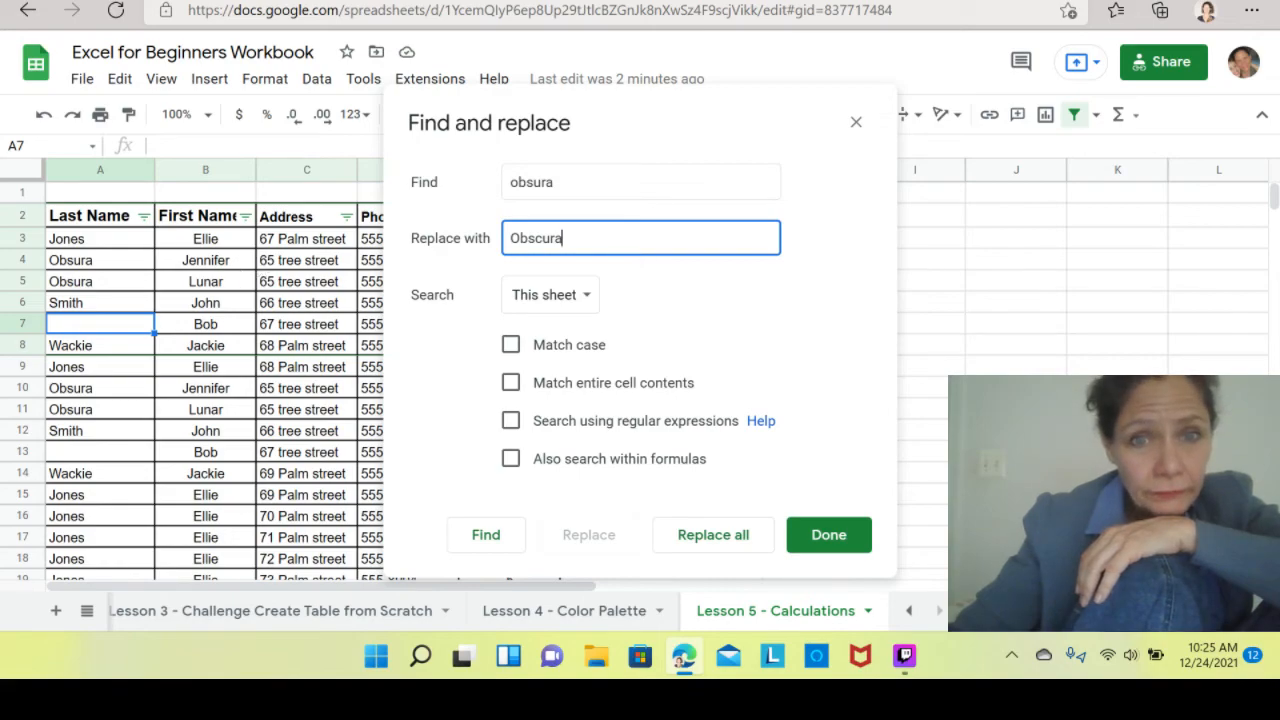
{"action": "left_click", "coordinate": [520, 238]}
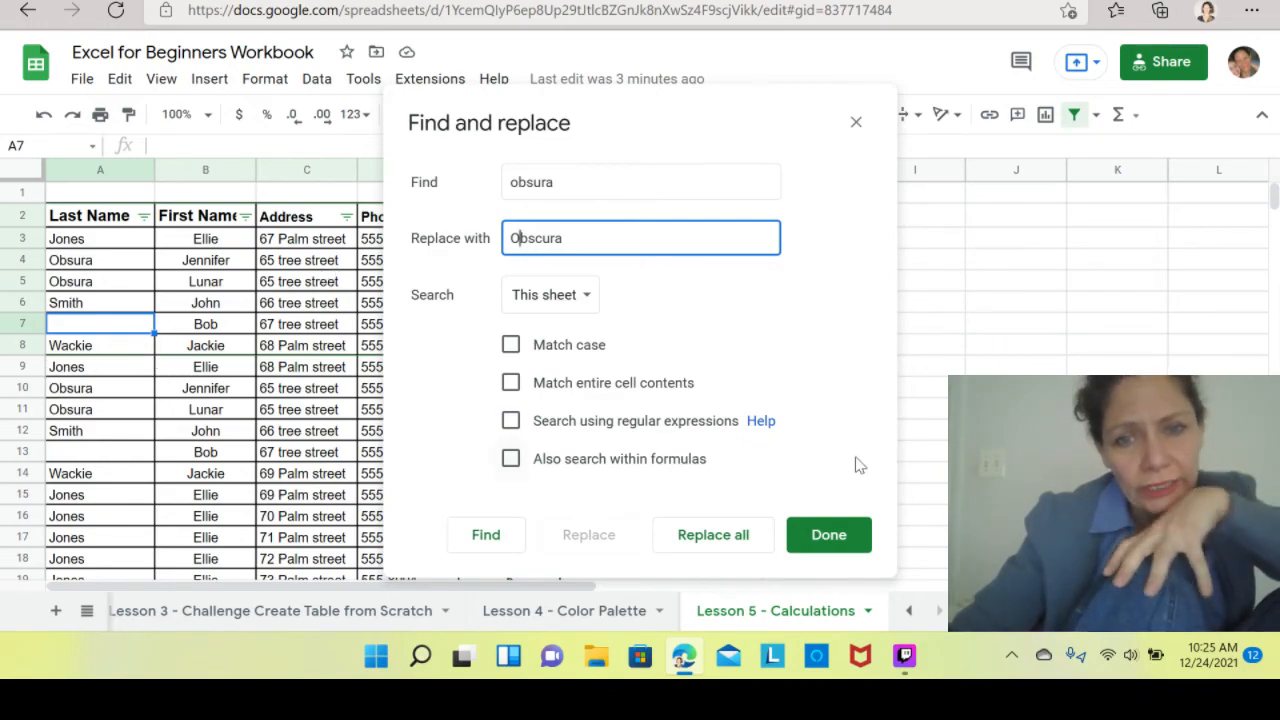
{"action": "left_click", "coordinate": [707, 536]}
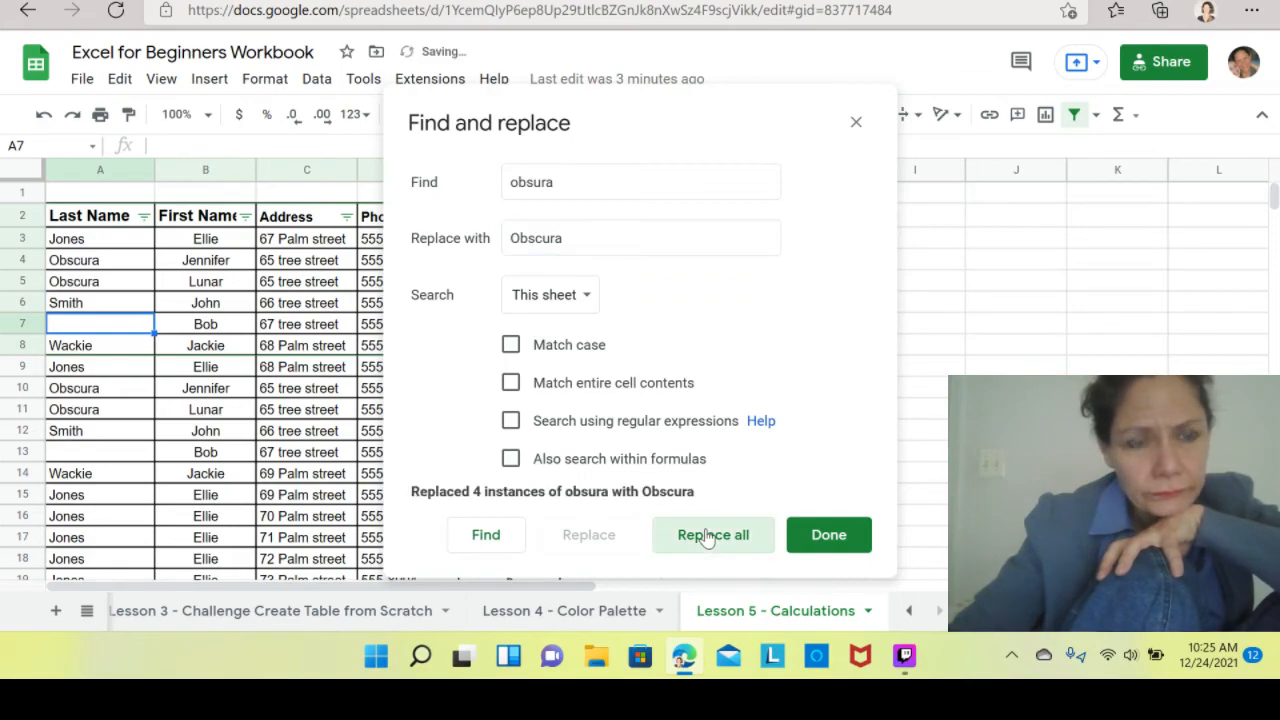
Check the corrected Obscura cells in the Last Name column and close the Find and replace dialog.
{"action": "left_click", "coordinate": [112, 284]}
{"action": "left_click", "coordinate": [112, 395]}
{"action": "left_click", "coordinate": [113, 416]}
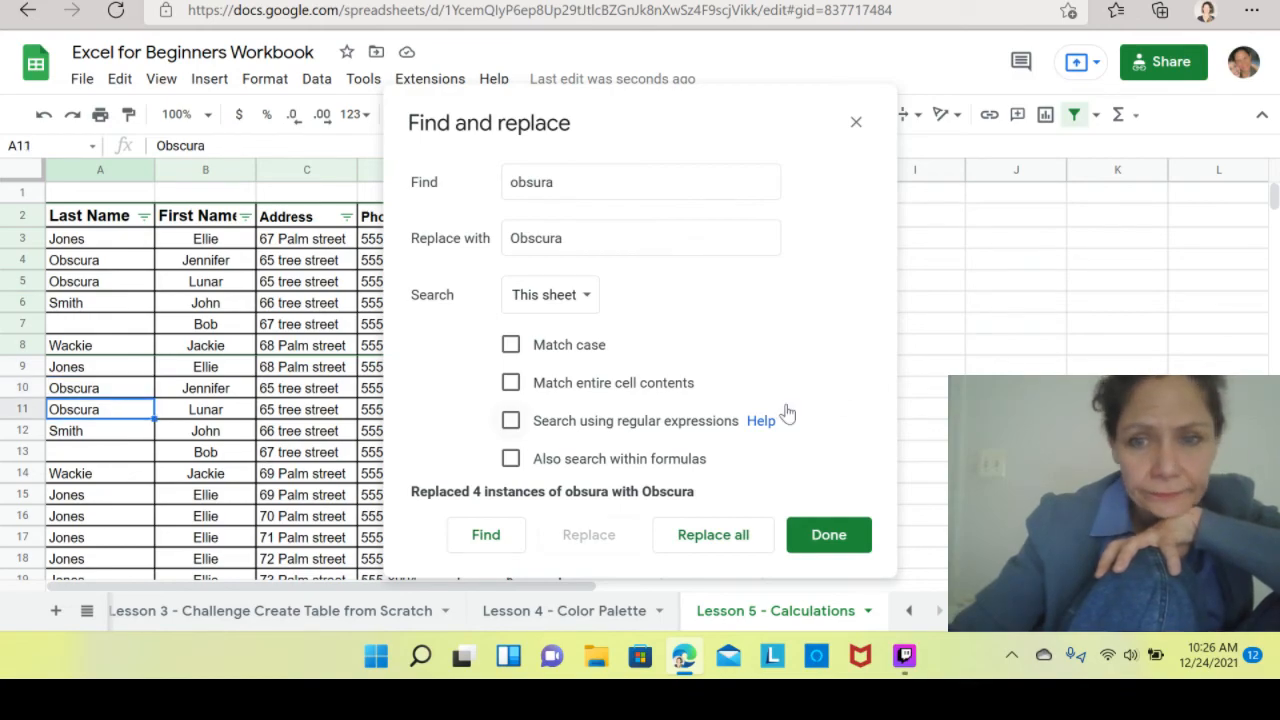
{"action": "left_click", "coordinate": [828, 535]}
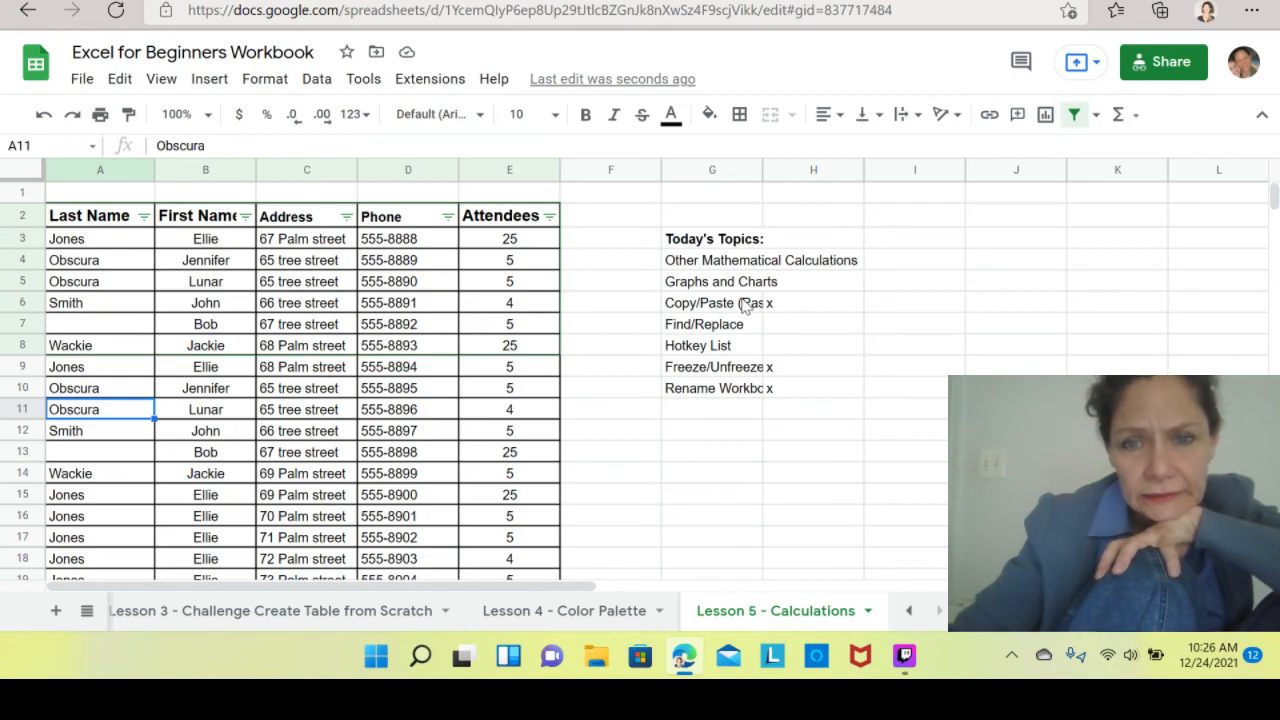
Mark the Find/Replace topic as done by entering x in cell H7.
{"action": "left_click", "coordinate": [772, 331]}
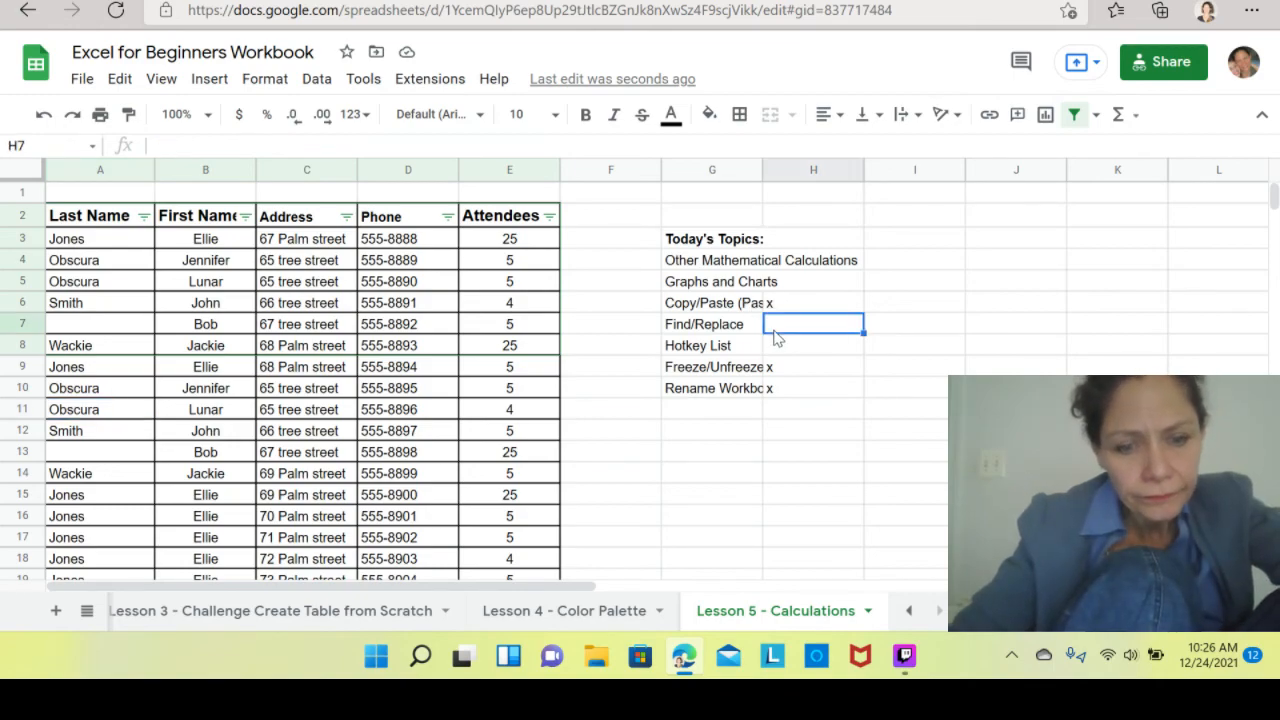
{"action": "type", "text": "x"}
{"action": "left_click", "coordinate": [914, 388]}
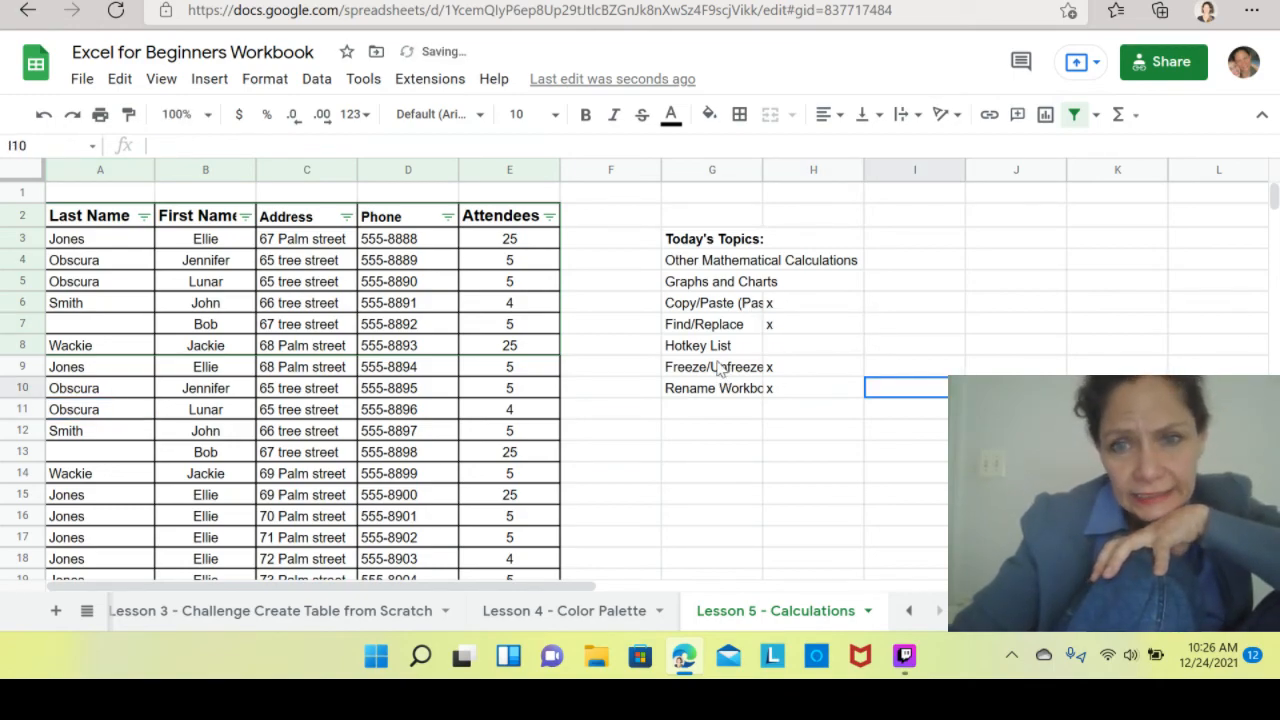